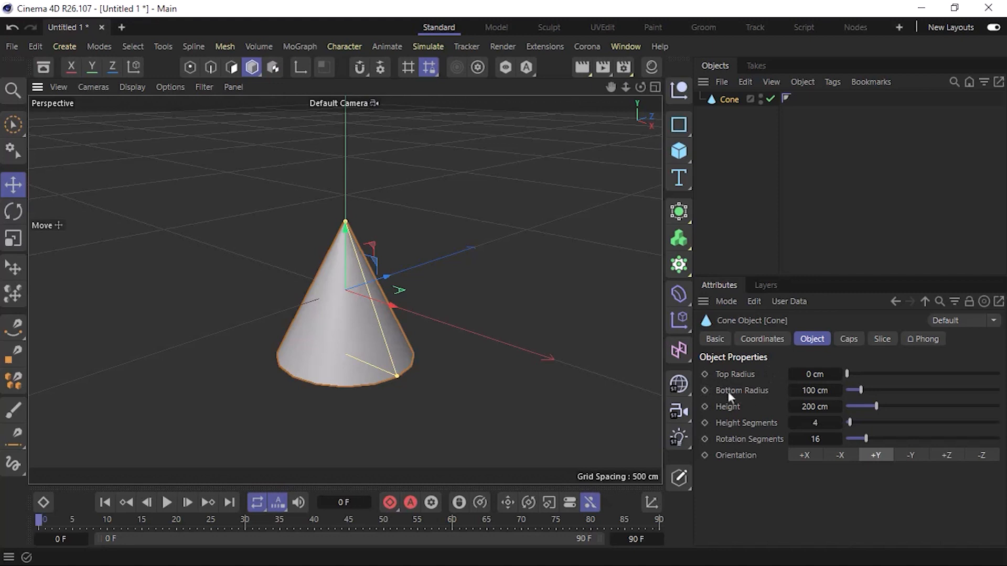
Set the cone's top radius to 21 cm and bottom radius to 56 cm, and orient it along -X.
left_click_drag(813, 375, 801, 393)
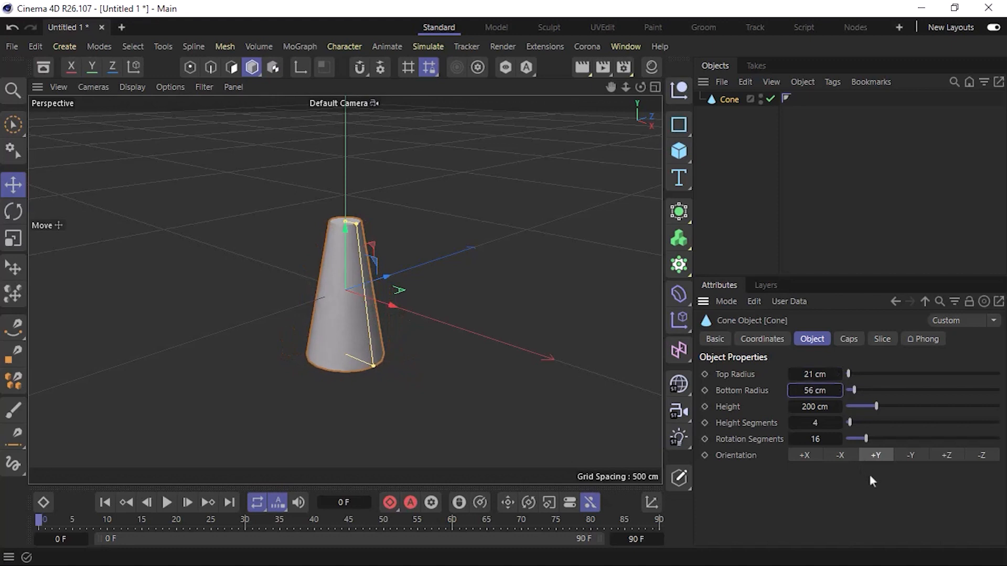
left_click(985, 455)
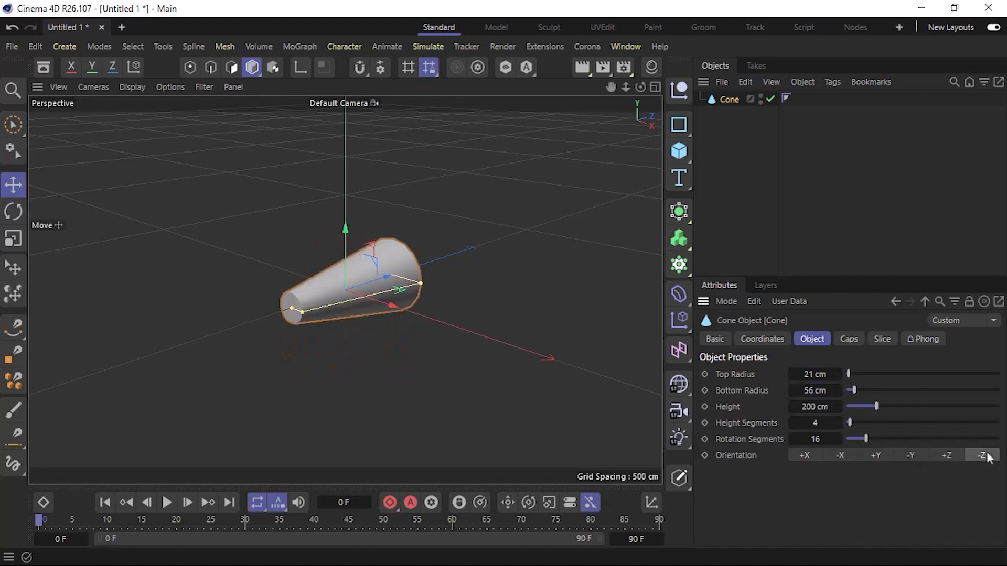
left_click(950, 454)
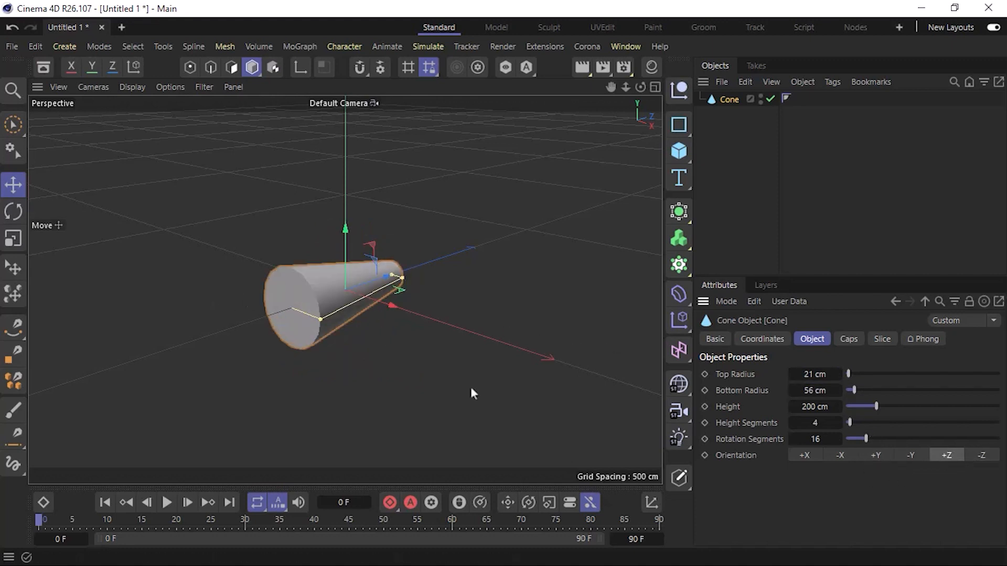
mouse_move(281, 305)
left_mouse_down("alt")
mouse_move(545, 245)
mouse_move(536, 269)
mouse_move(372, 287)
left_mouse_up("alt")
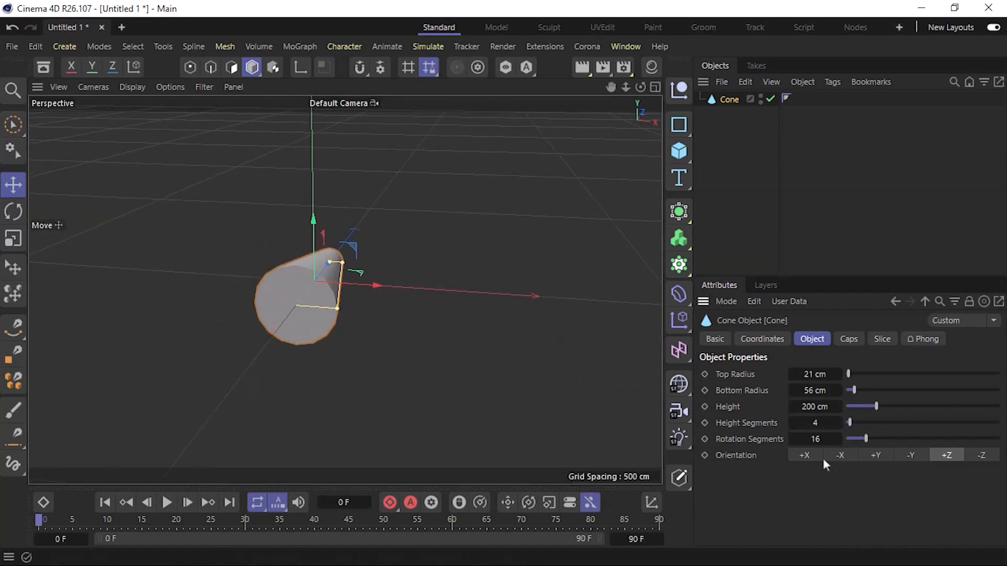
left_click(807, 454)
left_click(839, 456)
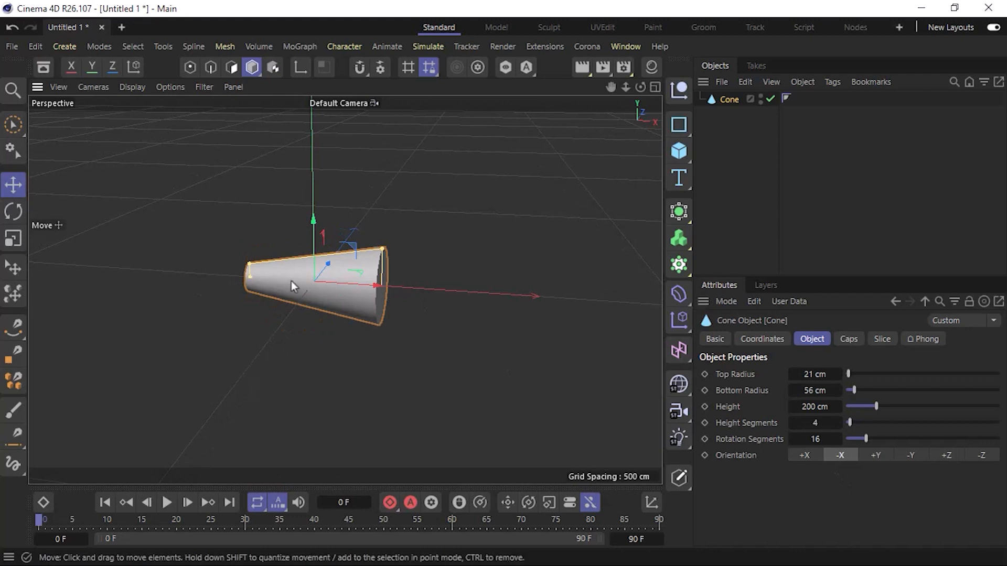
scroll(352, 280, "up", 3)
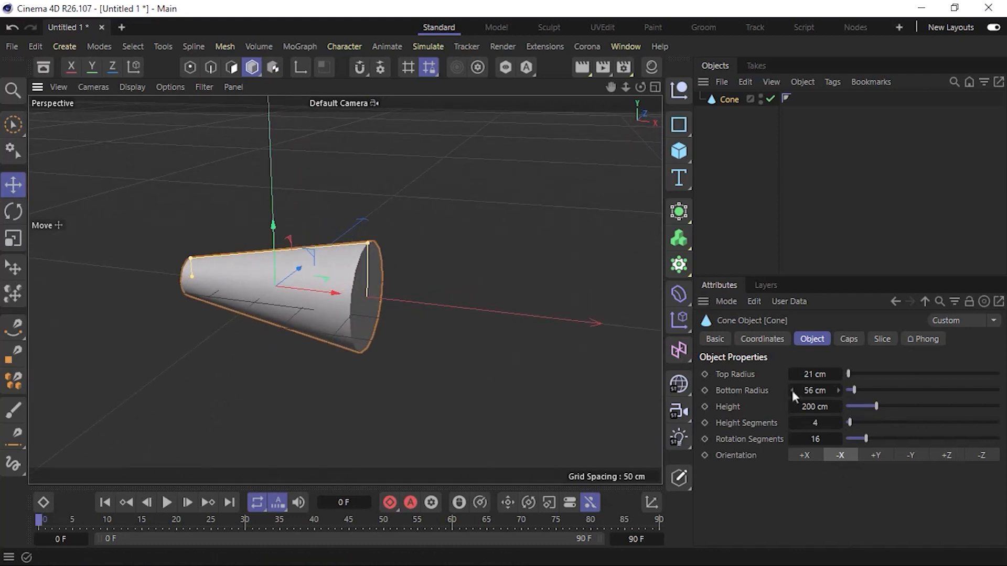
Resize the cone to a 14 cm top radius, 30 cm bottom radius and 160 cm height.
mouse_move(789, 389)
left_mouse_down()
mouse_move(792, 375)
mouse_move(792, 391)
left_mouse_up()
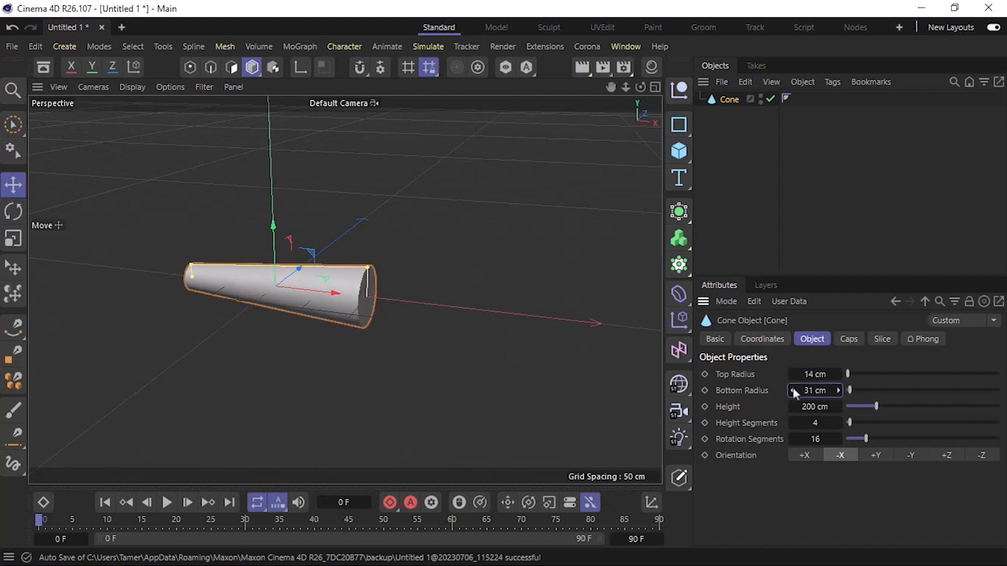
scroll(341, 307, "up", 5)
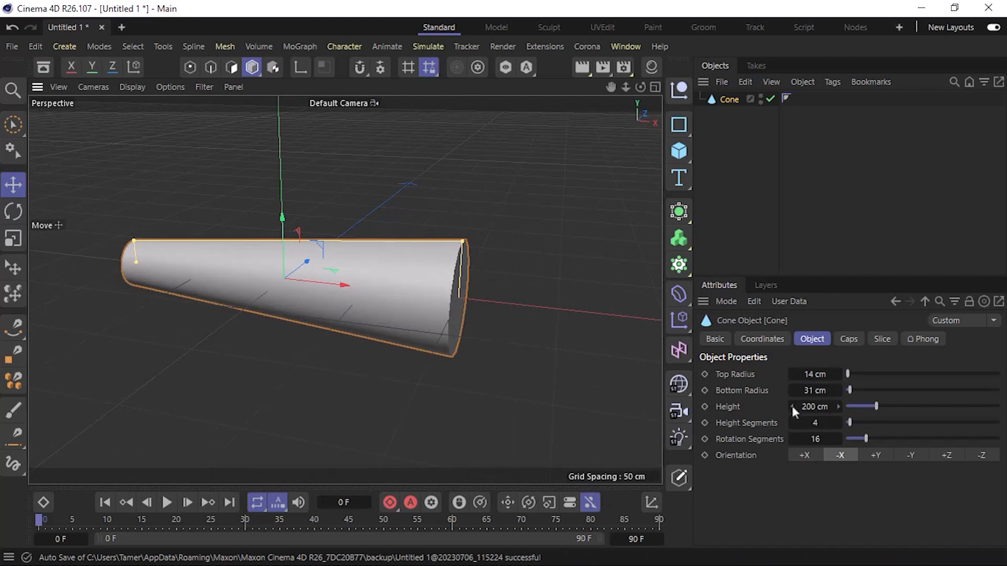
left_click_drag(792, 407, 793, 408)
left_click_drag(349, 274, 370, 278)
left_click(806, 389)
type("30")
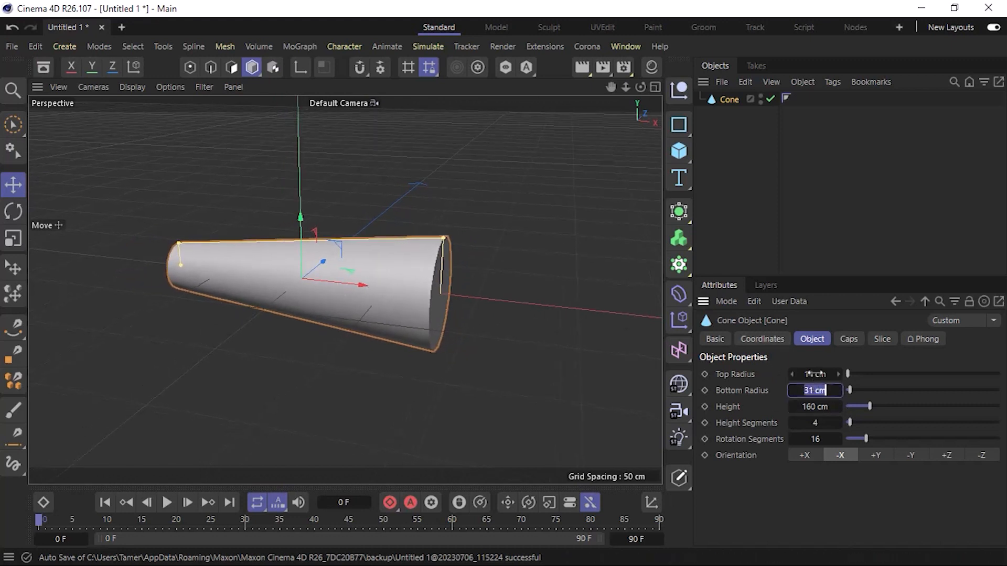
key("Return")
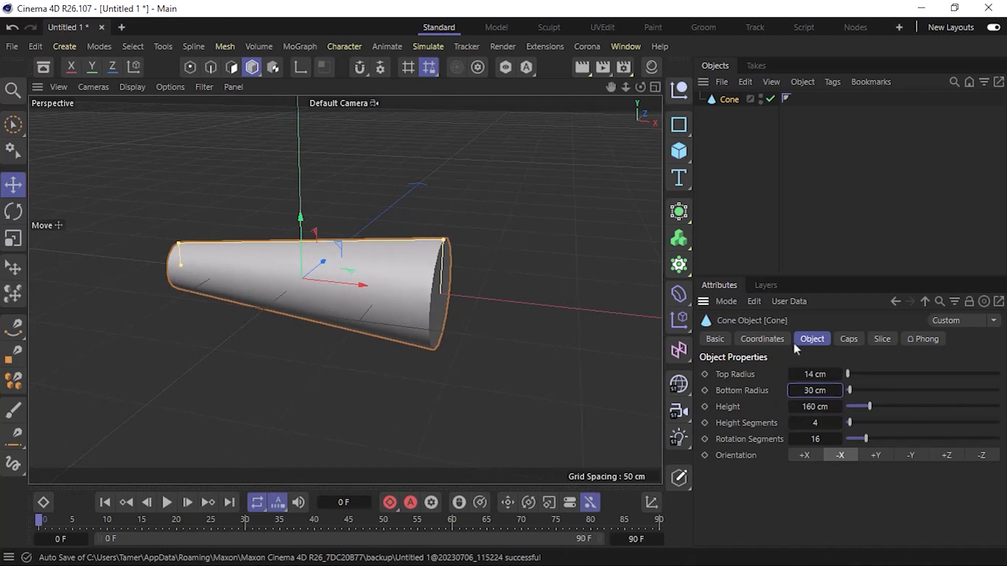
Enable rounding on both cone caps, with bottom radius 9 cm, bottom height 12 cm and 6 fillet segments.
left_click(394, 301)
left_click_drag(393, 290, 412, 263, "alt")
left_click(848, 339)
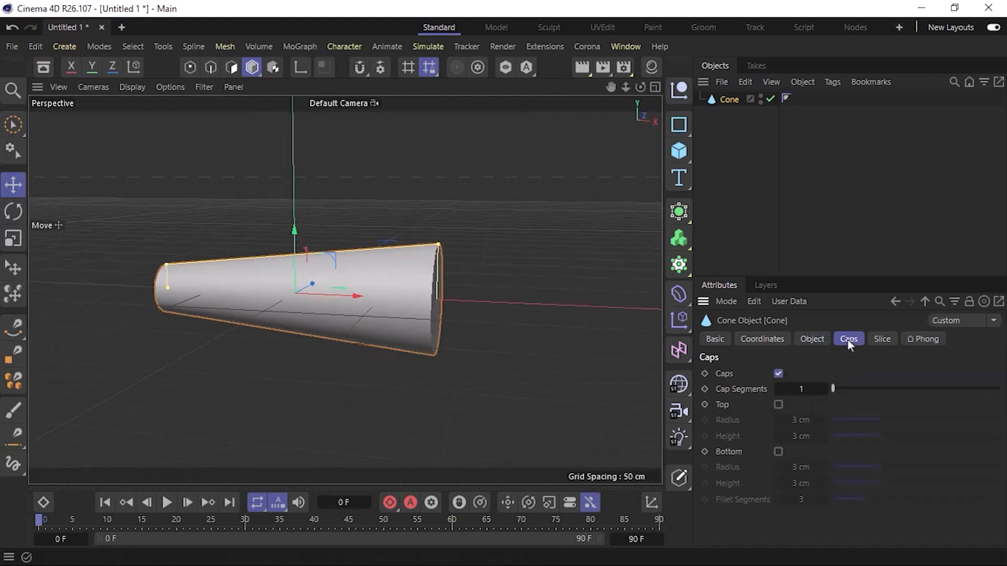
left_click(778, 451)
left_click_drag(416, 314, 389, 311, "alt")
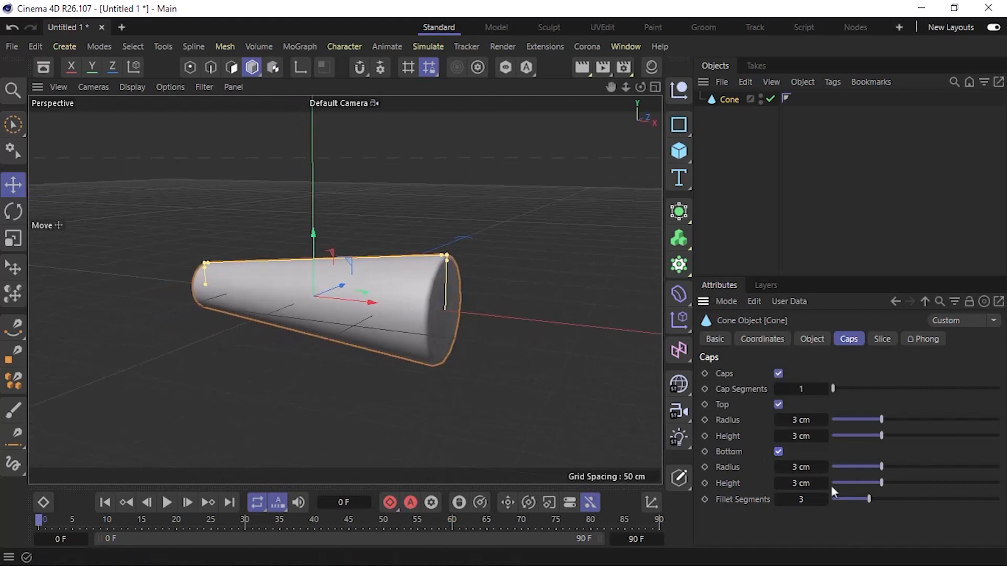
left_click_drag(824, 468, 824, 468)
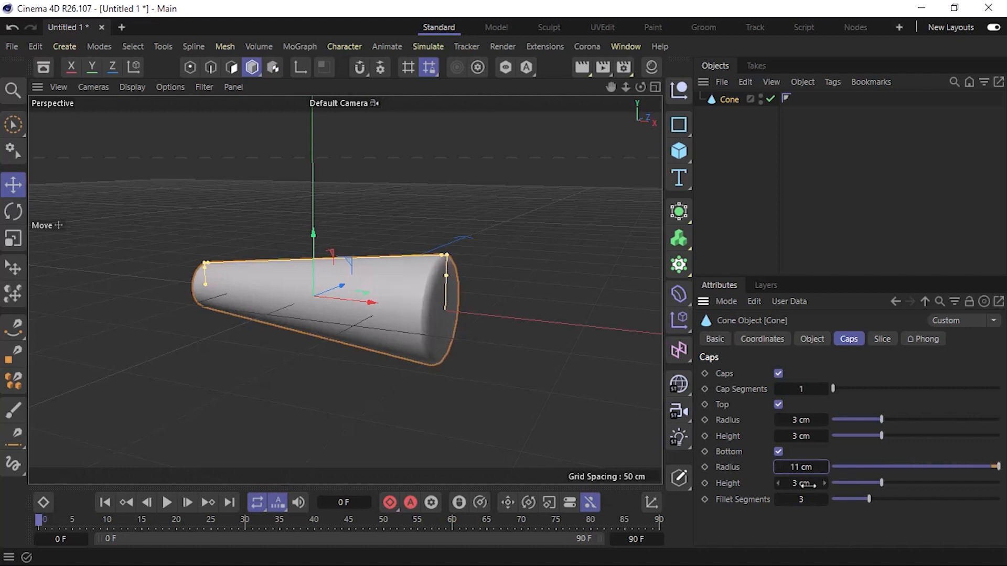
left_click(778, 467)
left_click(778, 467)
left_click_drag(822, 484, 823, 499)
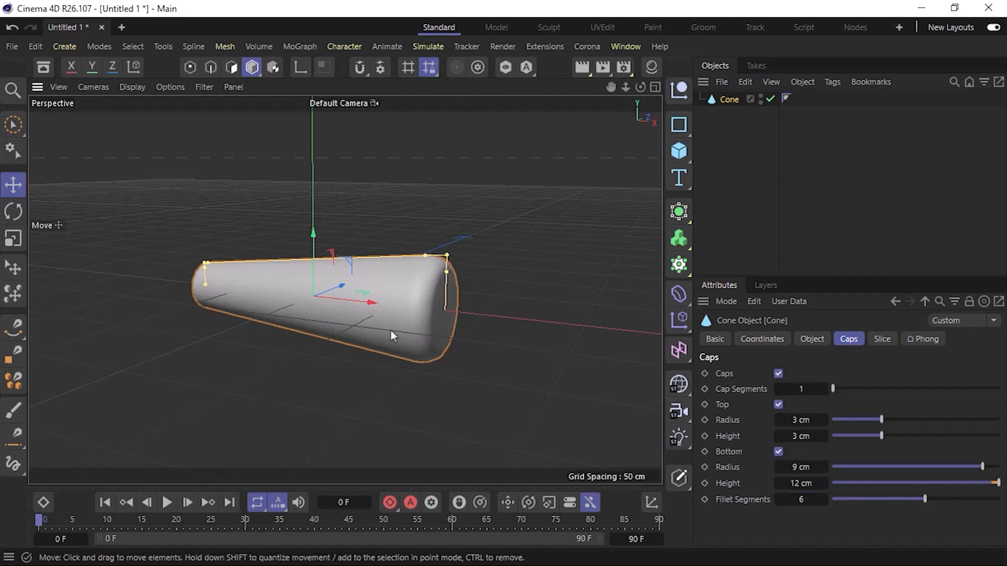
Round the cone's narrow end by setting the top cap's radius to 9 cm and height to 33 cm.
left_click_drag(391, 330, 427, 349, "alt")
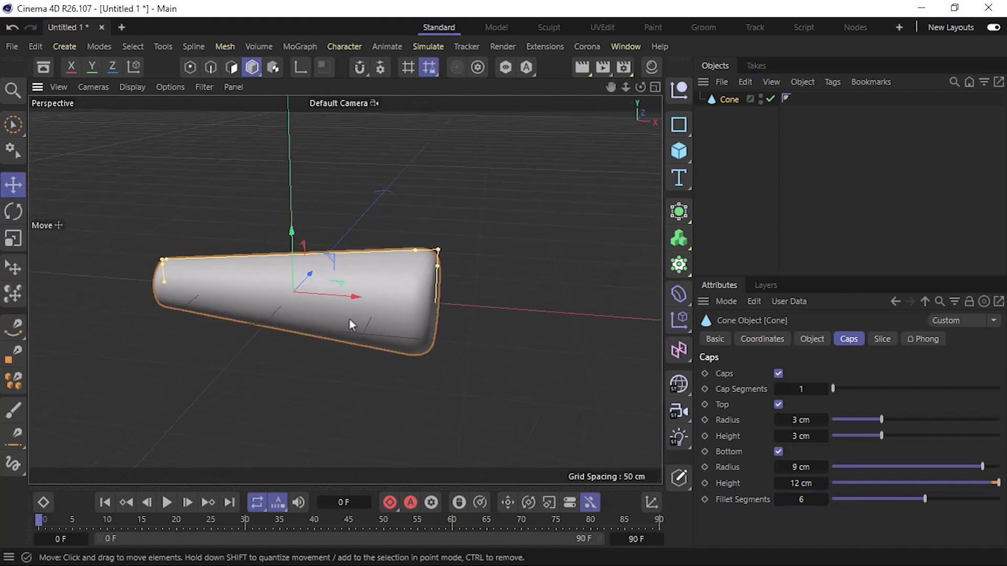
left_click_drag(349, 319, 439, 288, "alt")
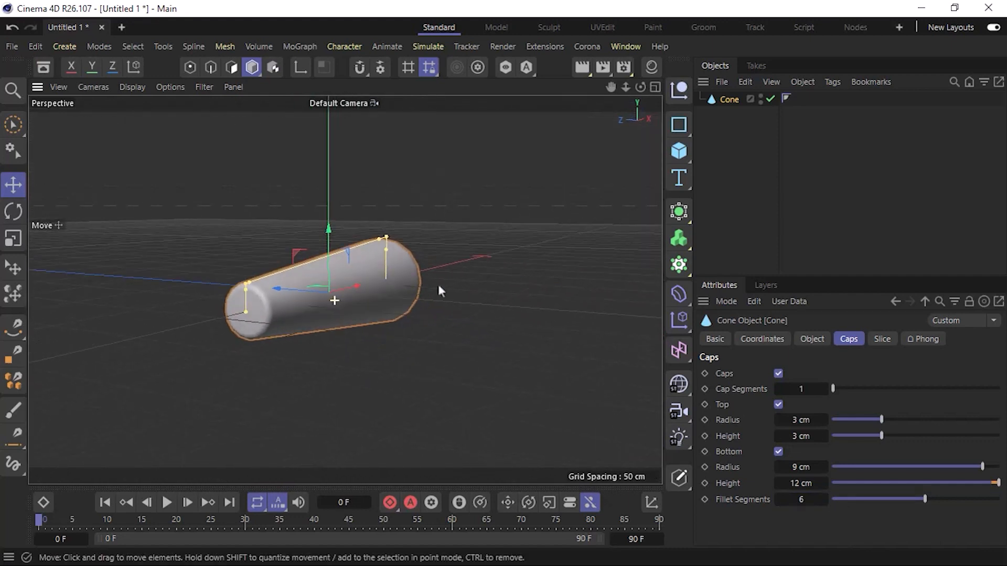
scroll(256, 308, "up", 4)
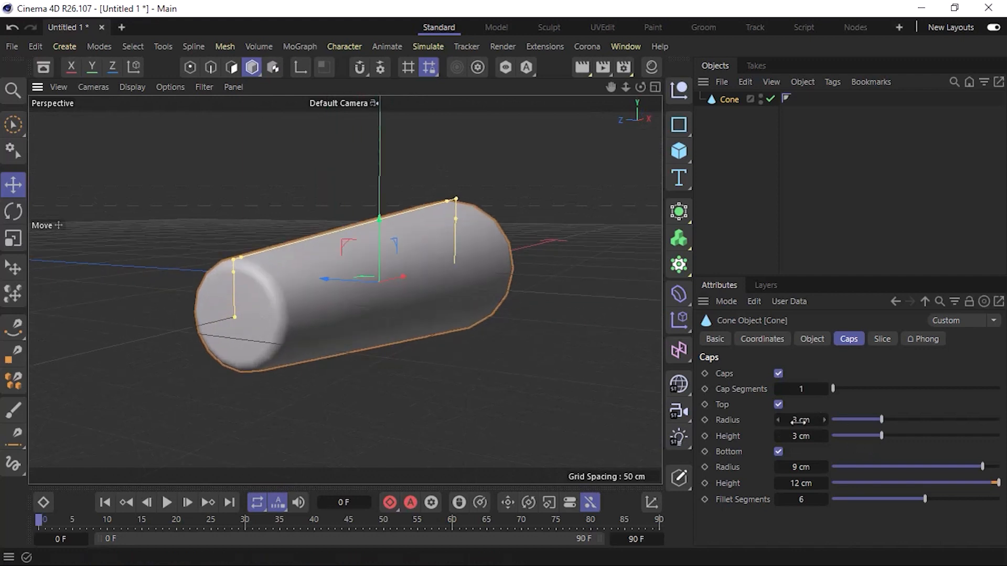
left_click_drag(799, 420, 928, 436)
left_click_drag(454, 343, 296, 312, "alt")
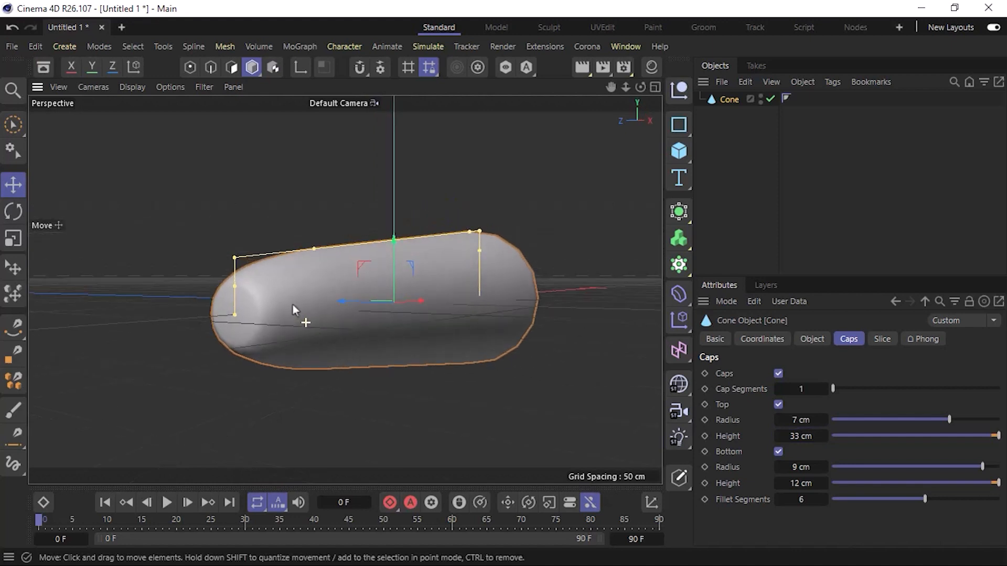
left_click(823, 421)
left_click(824, 421)
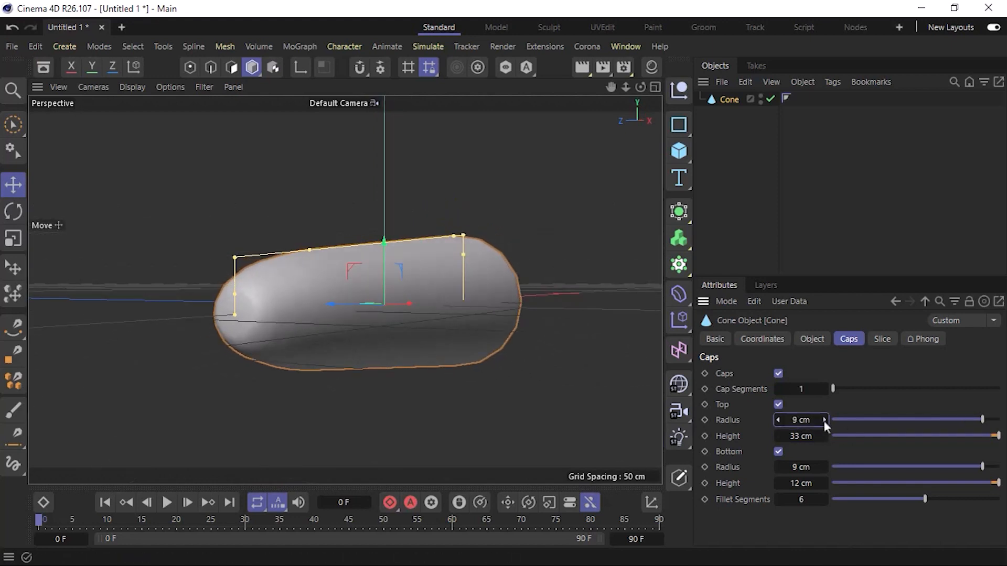
Set the bottom cap's rounding height to 45 cm and increase the fillet segments for a smoother wide end.
left_click_drag(379, 355, 210, 303, "alt")
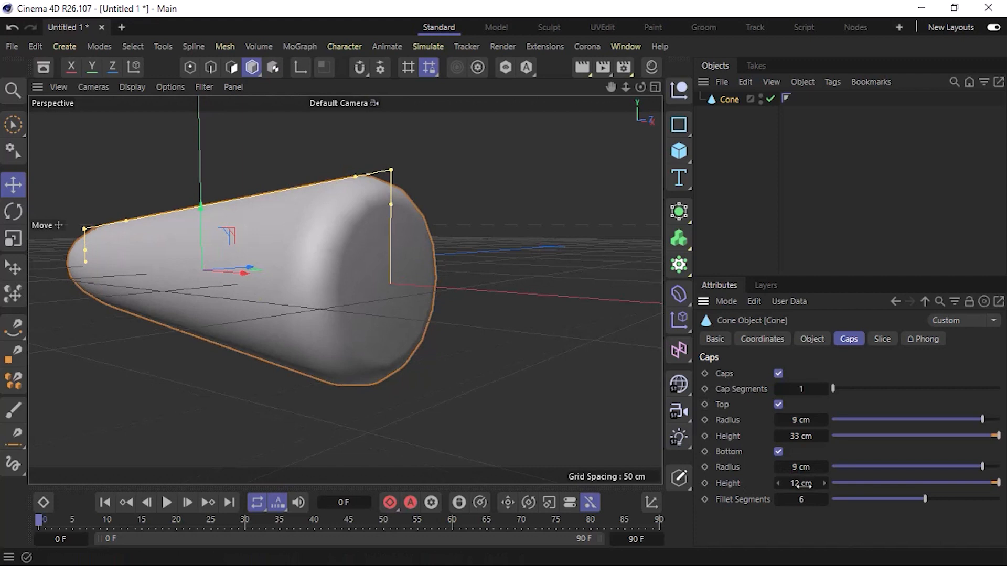
left_click_drag(805, 484, 831, 485)
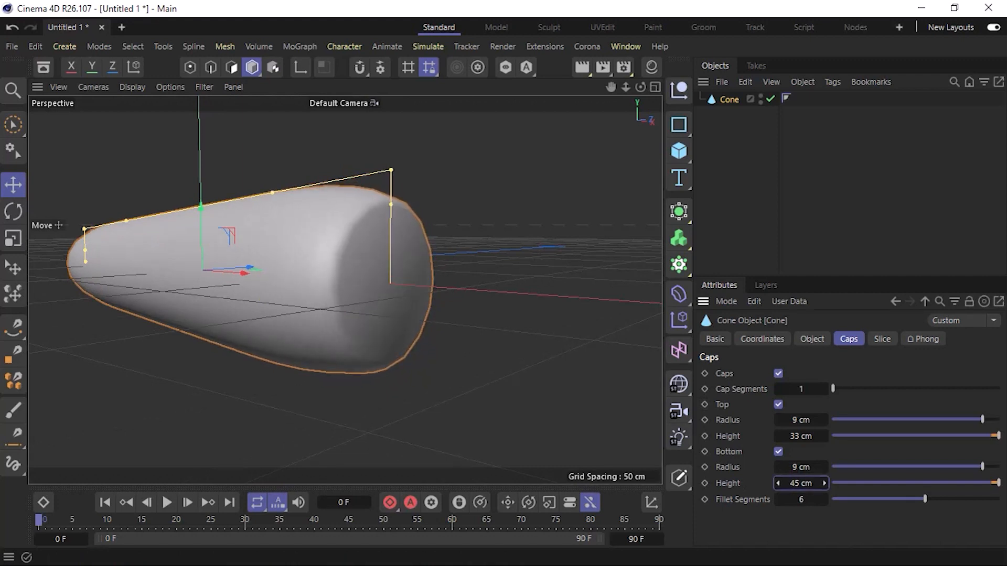
left_click(779, 502)
left_click(823, 499)
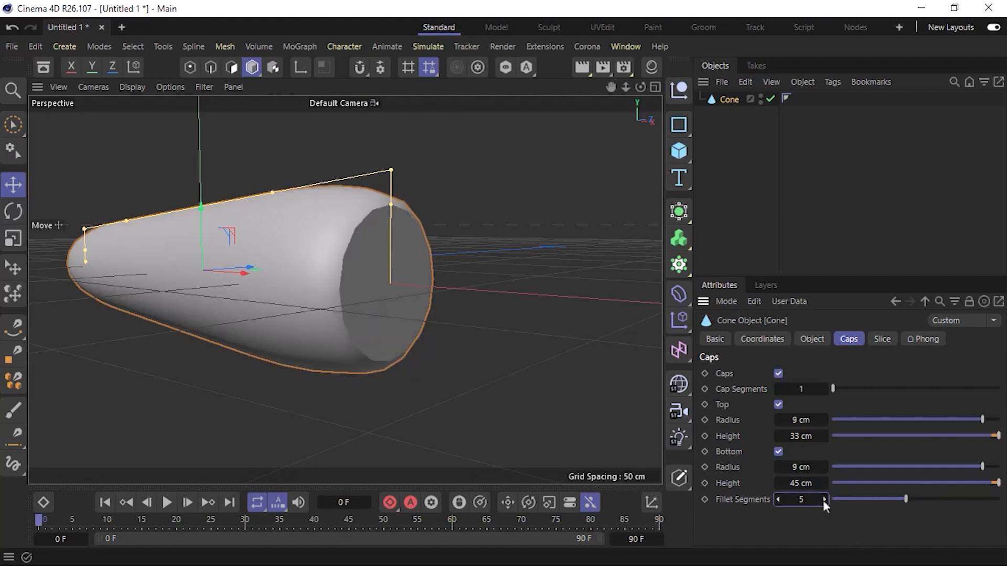
left_click(823, 500)
left_click(823, 500)
left_click(824, 499)
left_click(824, 500)
left_click(824, 500)
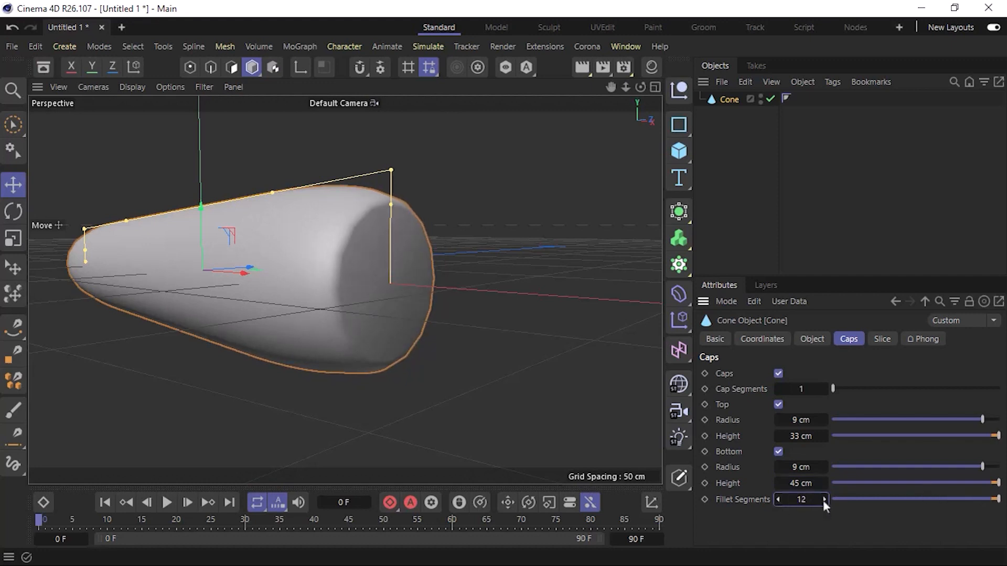
left_click(777, 500)
left_click(777, 499)
Set the cone's rotation segments to 30 and deselect the cone.
left_click(811, 340)
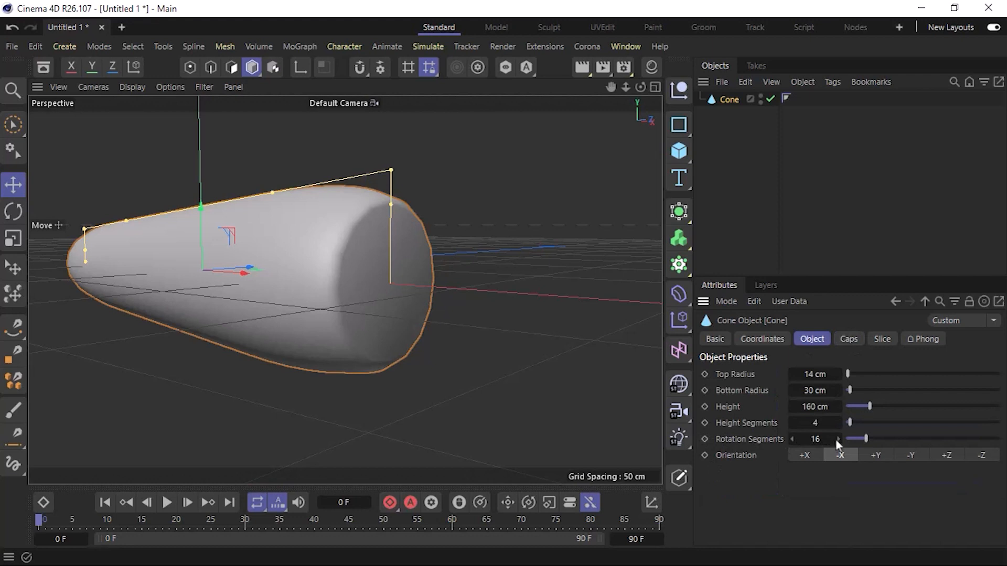
left_click(813, 439)
type("30")
key("Return")
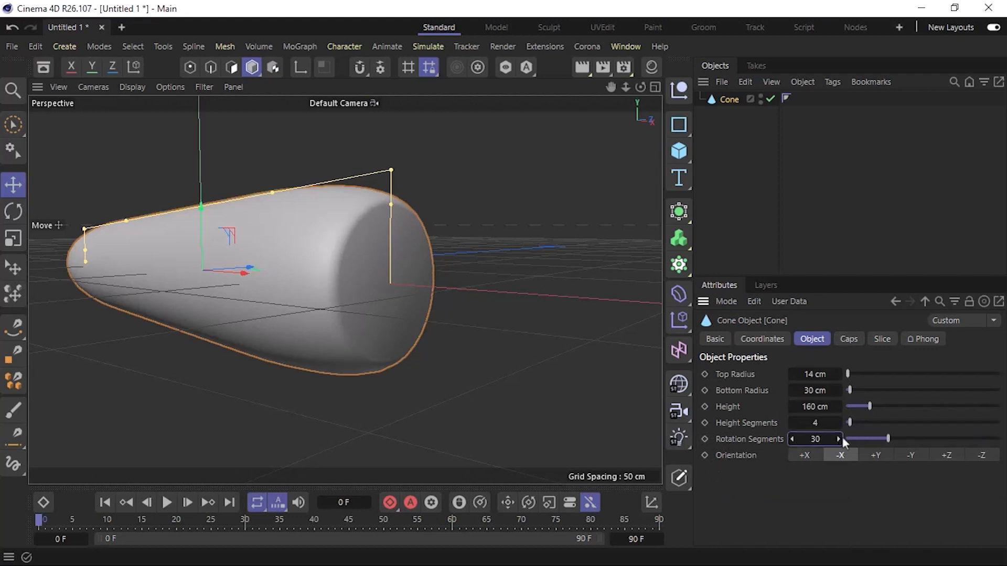
left_click(730, 252)
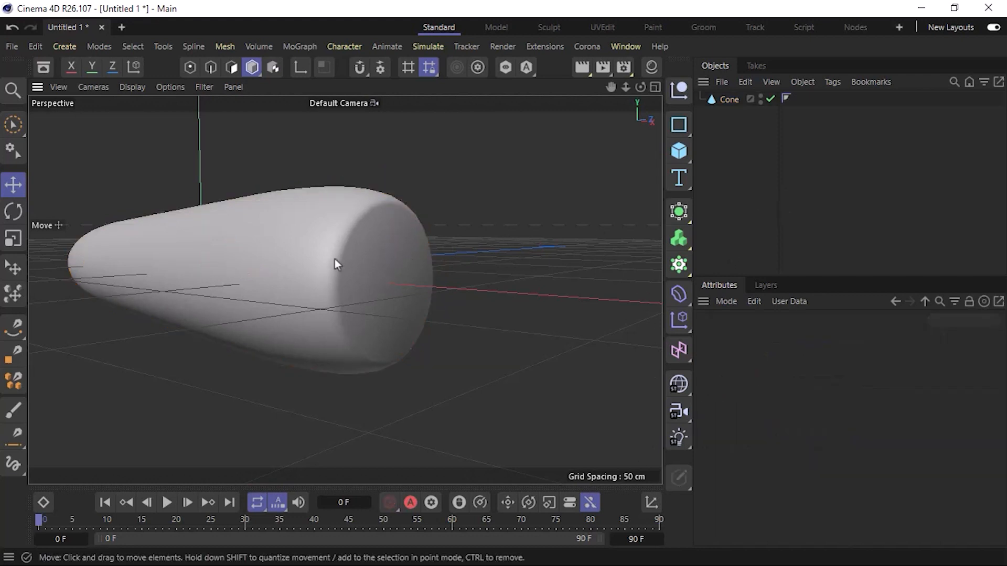
Add a cube and set its X, Y and Z sizes to 50 cm each.
scroll(329, 263, "down", 3)
left_click_drag(328, 262, 370, 322, "alt")
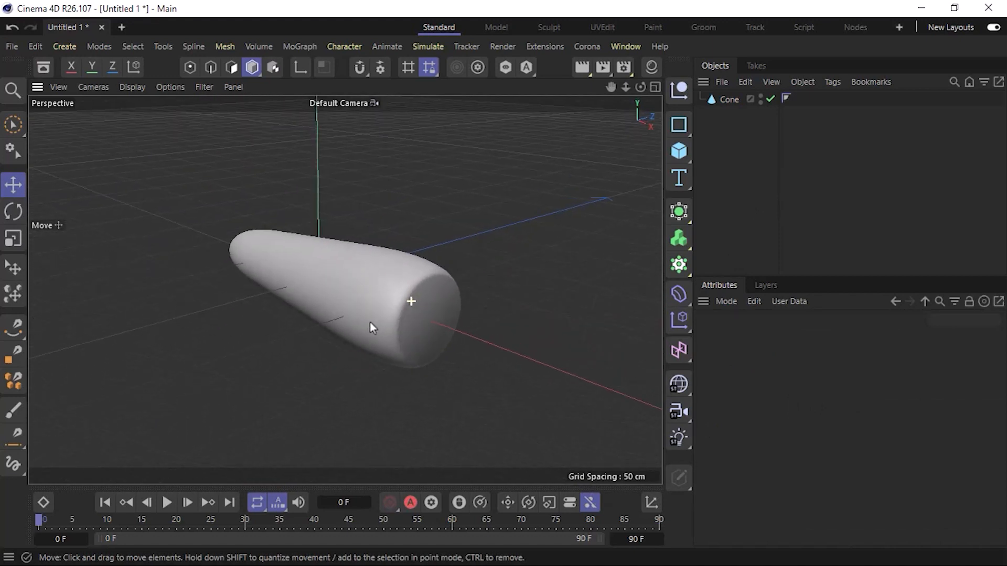
left_click(678, 151)
left_click(736, 176)
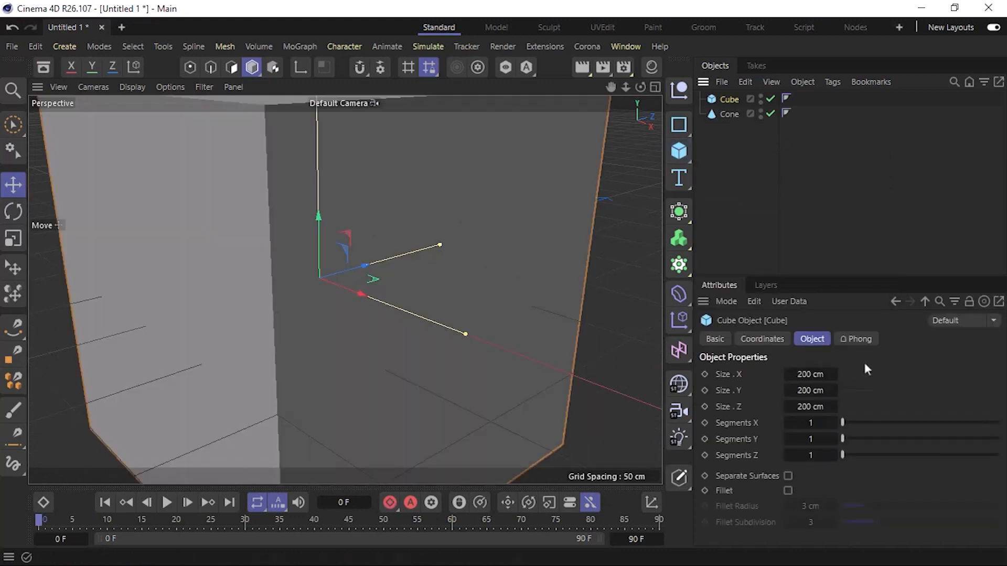
left_click(804, 375)
type("50")
key("Tab")
type("50")
key("Tab")
type("50")
key("Return")
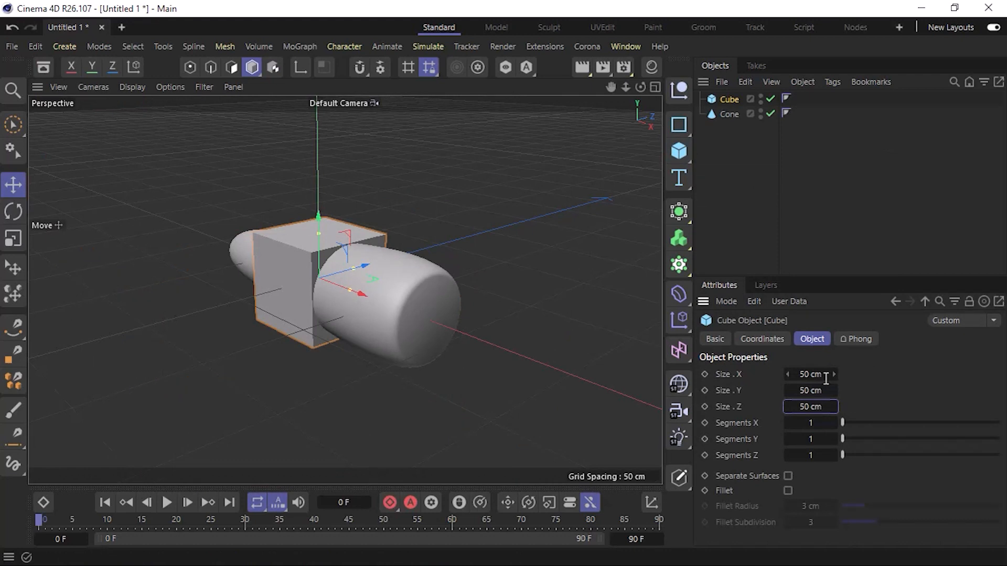
In the top view, resize the cube to about 124 cm in Z and 34 cm in X, shifting it toward the cone's wide end.
middle_click_drag(405, 321, 426, 354, "alt")
key("F2")
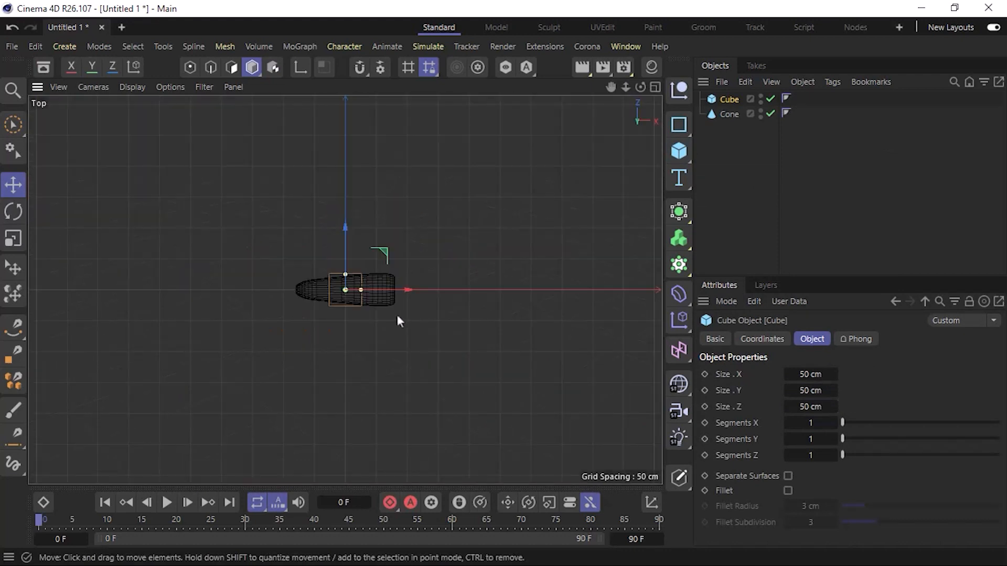
scroll(350, 294, "up", 5)
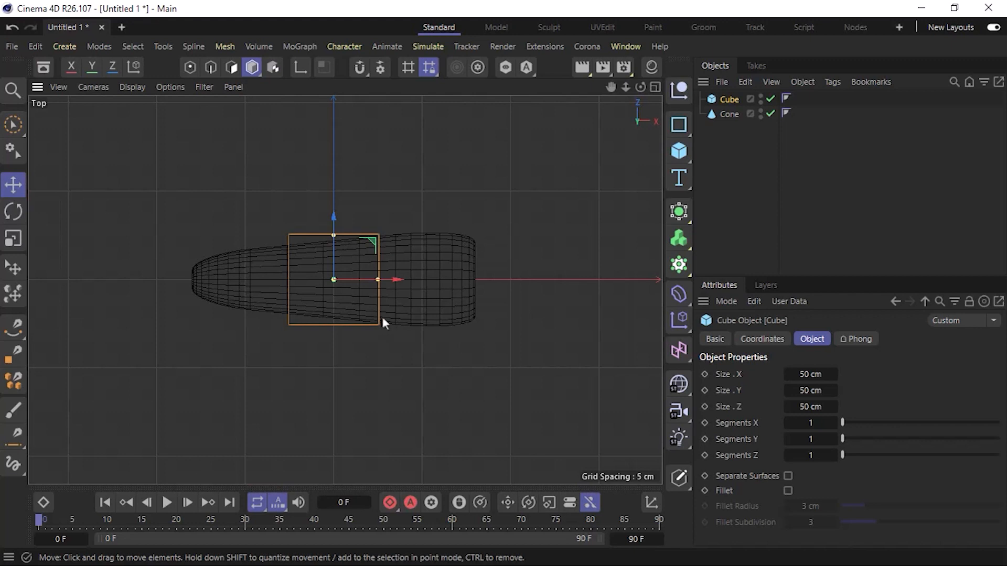
left_click_drag(332, 234, 340, 170)
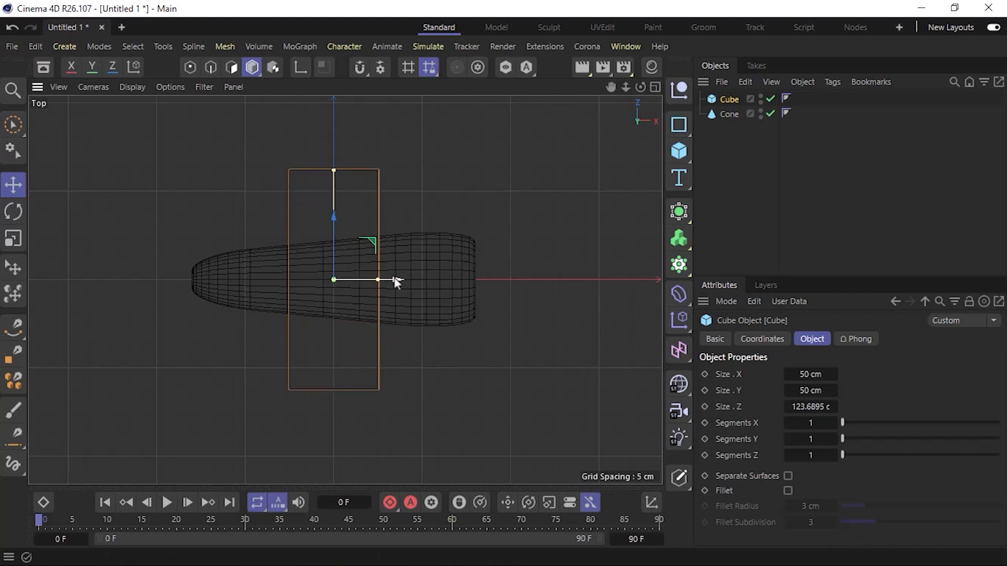
left_click_drag(395, 281, 380, 296)
Return to the perspective view and flatten the cube into a thin wing by setting its Y size to 5 cm.
key("F1")
double_click(814, 391)
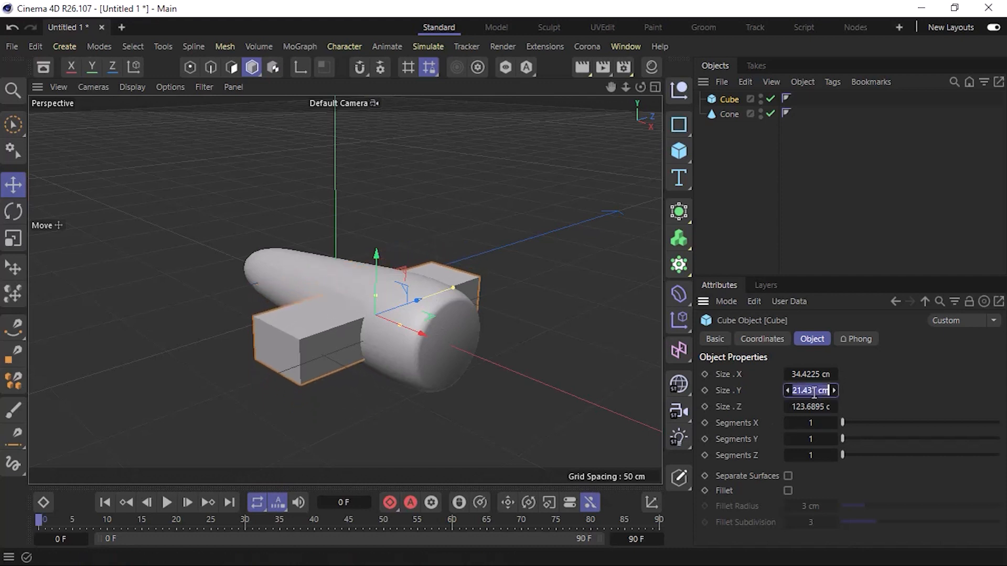
type("20")
key("Return")
double_click(810, 391)
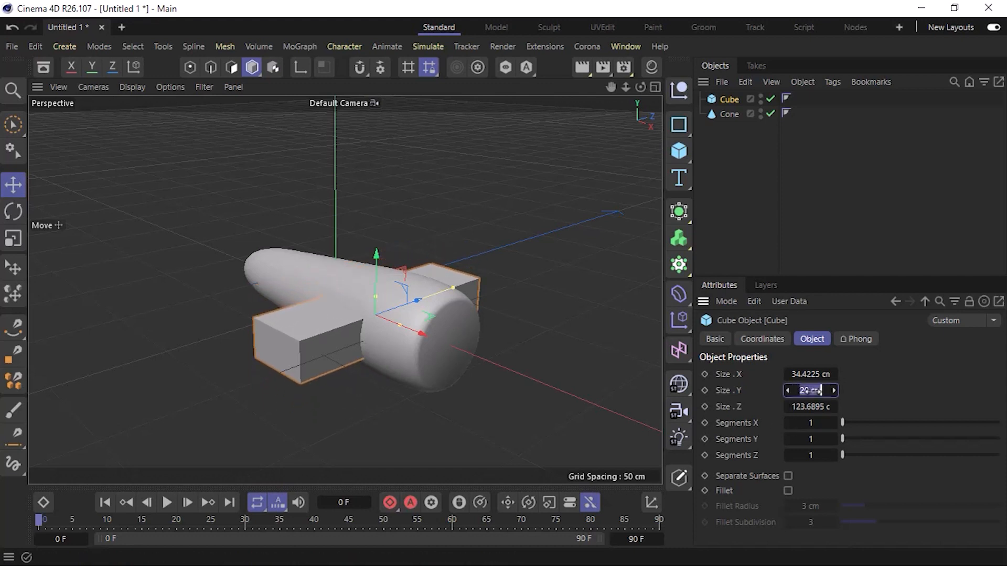
type("10")
key("Return")
double_click(810, 390)
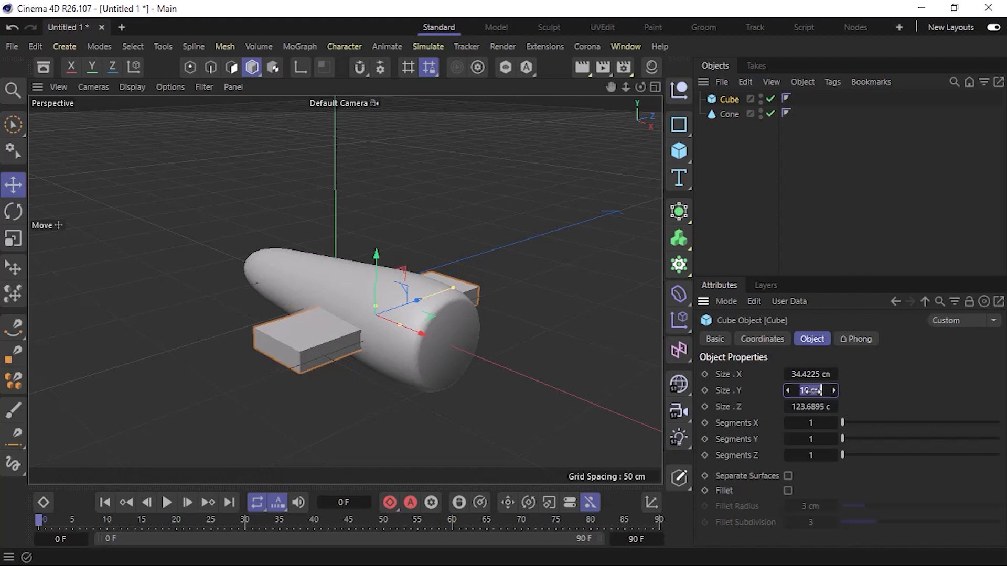
type("5")
key("Return")
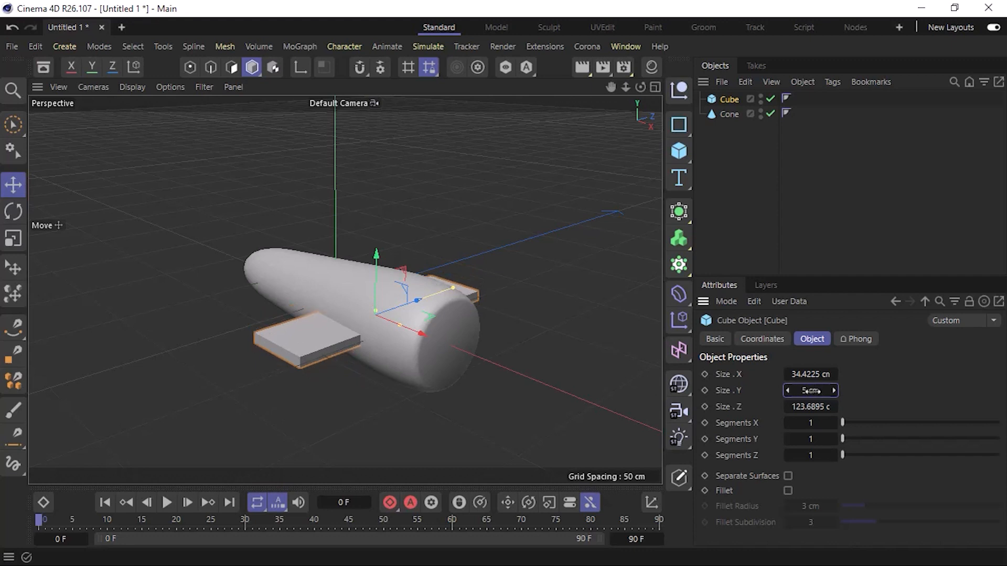
Round the wing cube's edges with a 2.5 cm fillet and set the fillet subdivision to 5.
left_click(788, 490)
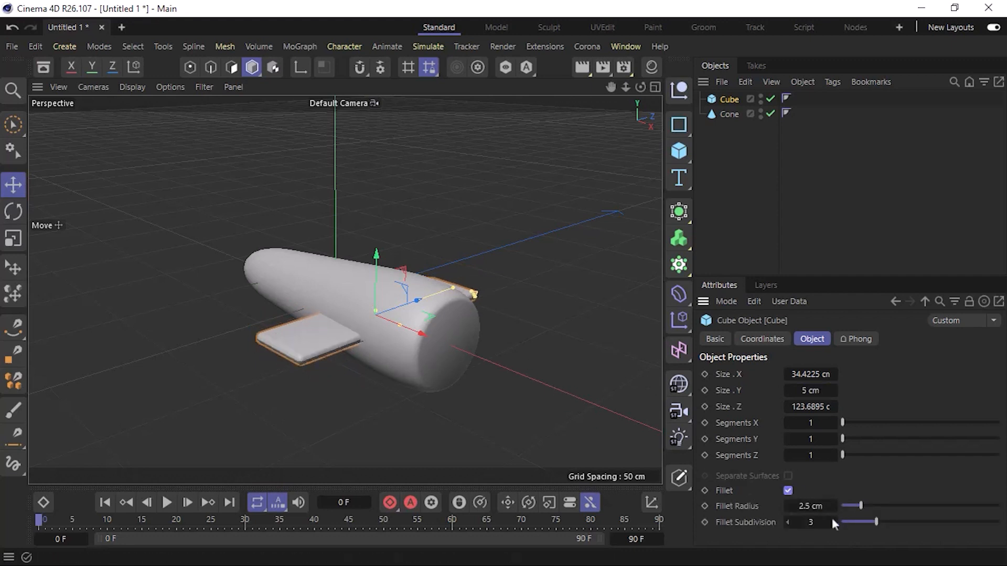
left_click(533, 322)
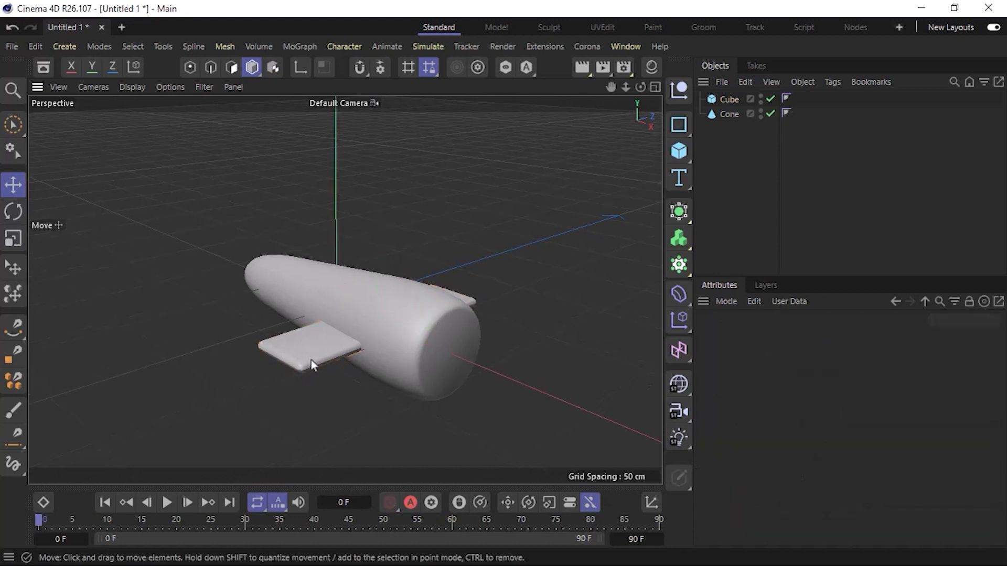
mouse_move(311, 359)
left_mouse_down("alt")
mouse_move(304, 309)
mouse_move(308, 355)
left_mouse_up("alt")
left_click(307, 355)
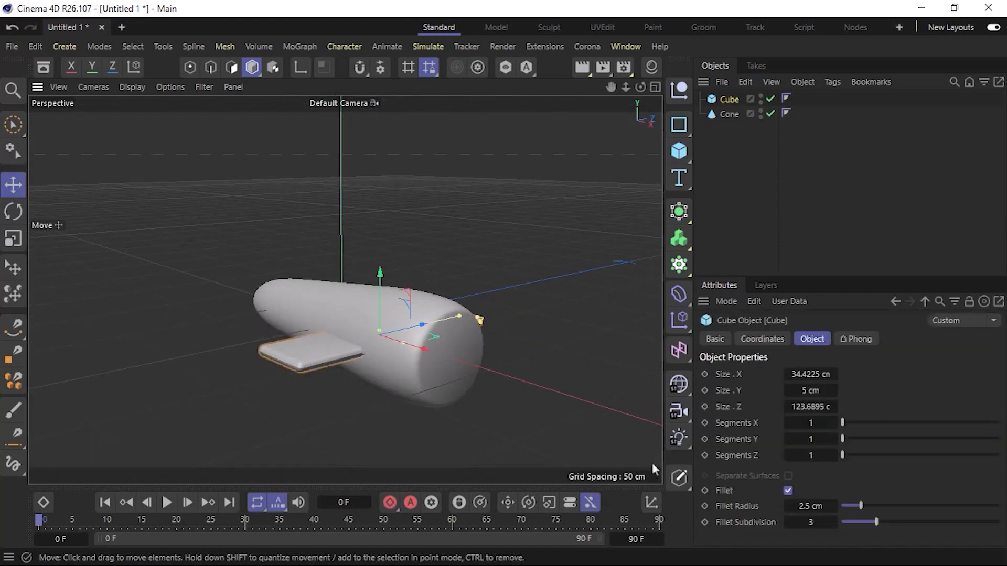
left_click(833, 522)
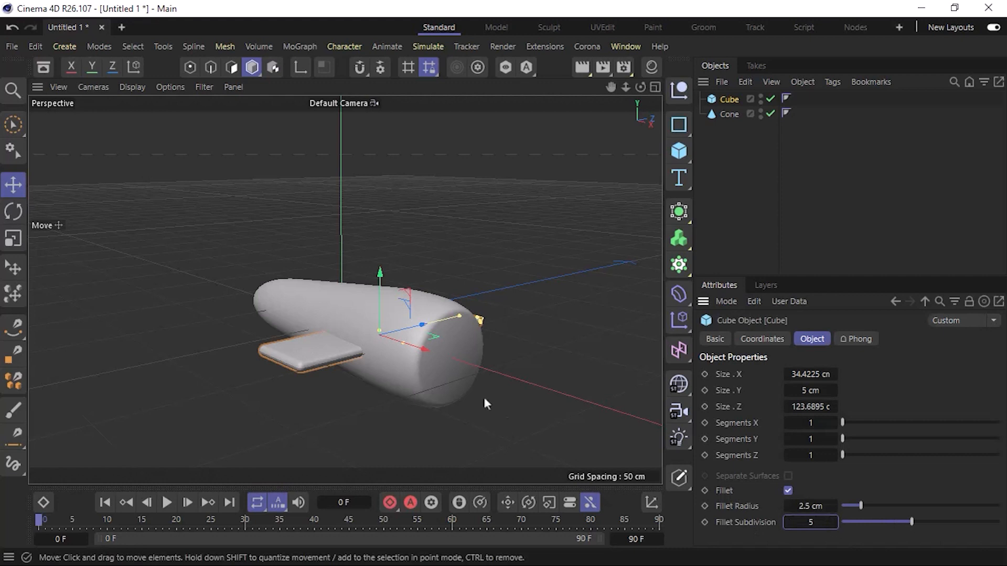
left_click(260, 438)
left_click_drag(312, 356, 253, 398, "alt")
In the top view, lengthen the wing cube to about 185 cm in Z.
key("F2")
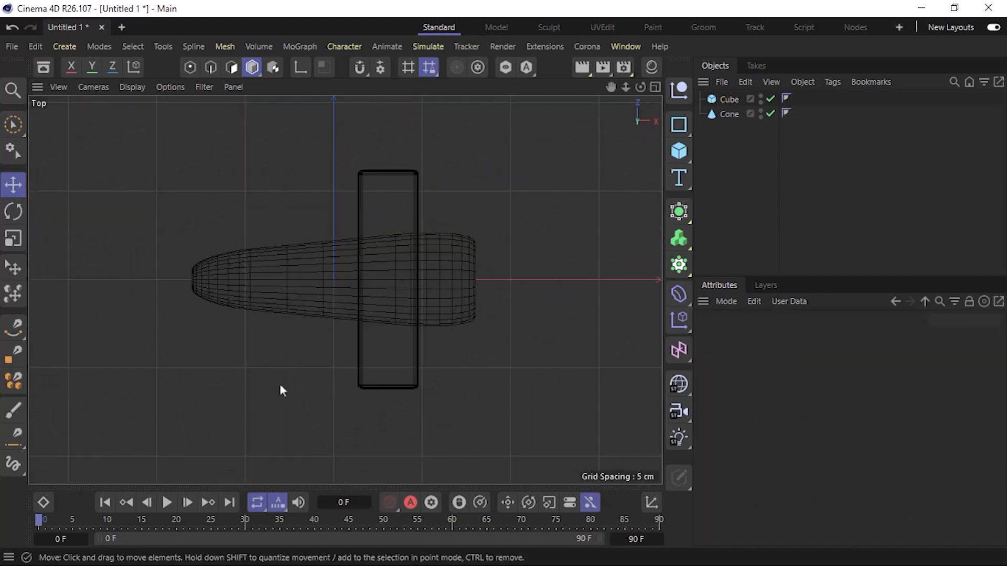
left_click(391, 174)
left_click_drag(389, 172, 390, 113)
key("F1")
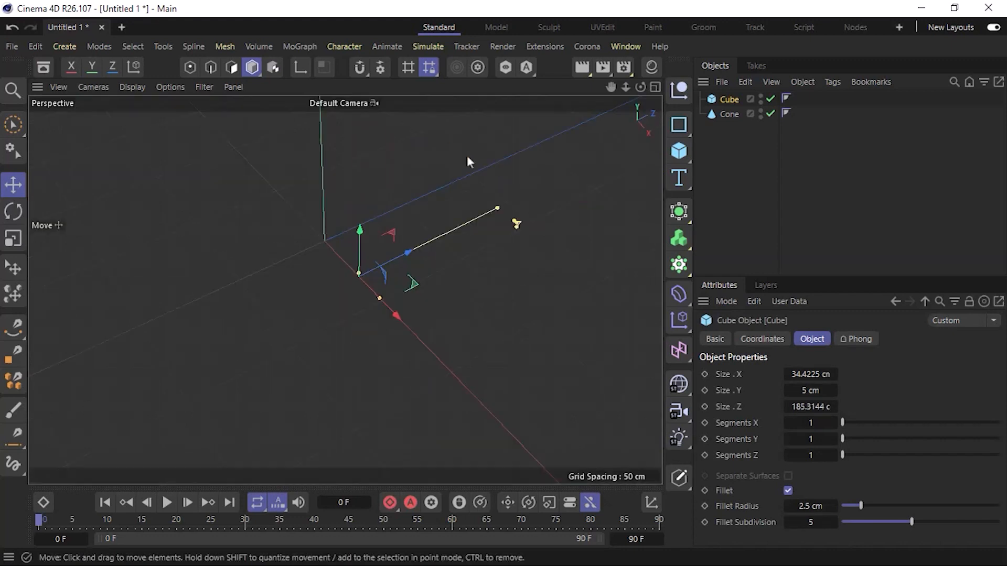
left_click(512, 307)
mouse_move(427, 330)
left_mouse_down("alt")
mouse_move(301, 214)
mouse_move(347, 179)
mouse_move(530, 229)
mouse_move(386, 263)
mouse_move(426, 277)
left_mouse_up("alt")
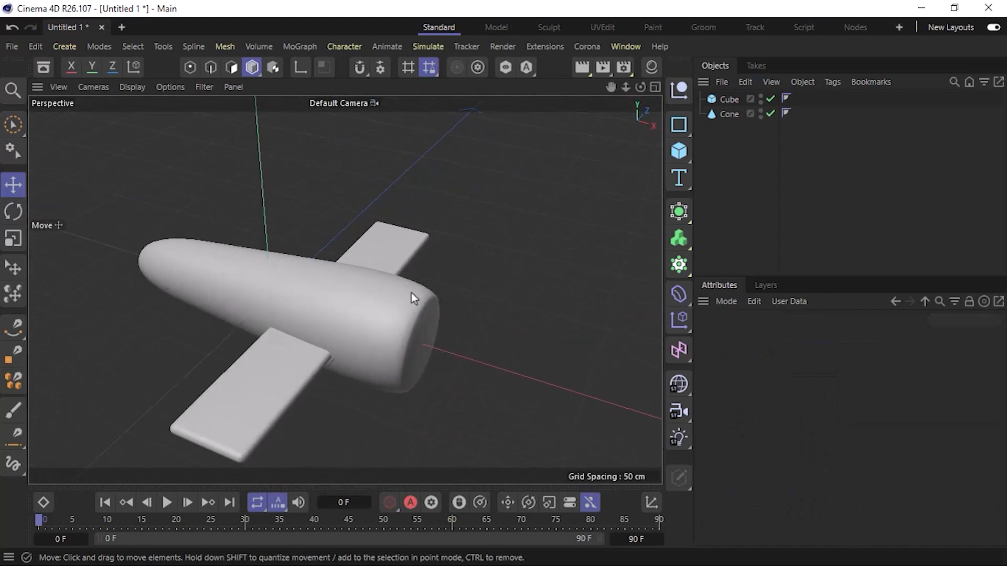
Copy the wing to the fuselage's narrow tail end and shrink the copy to about 62 cm in Z and 15 cm in X.
key("F2")
left_click(419, 151)
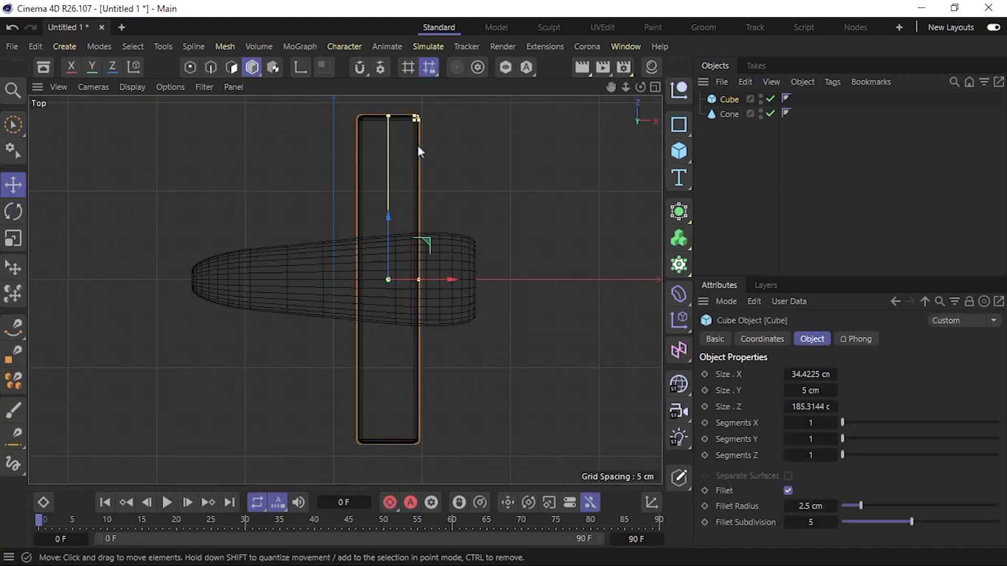
left_click_drag(444, 288, 276, 294, "ctrl")
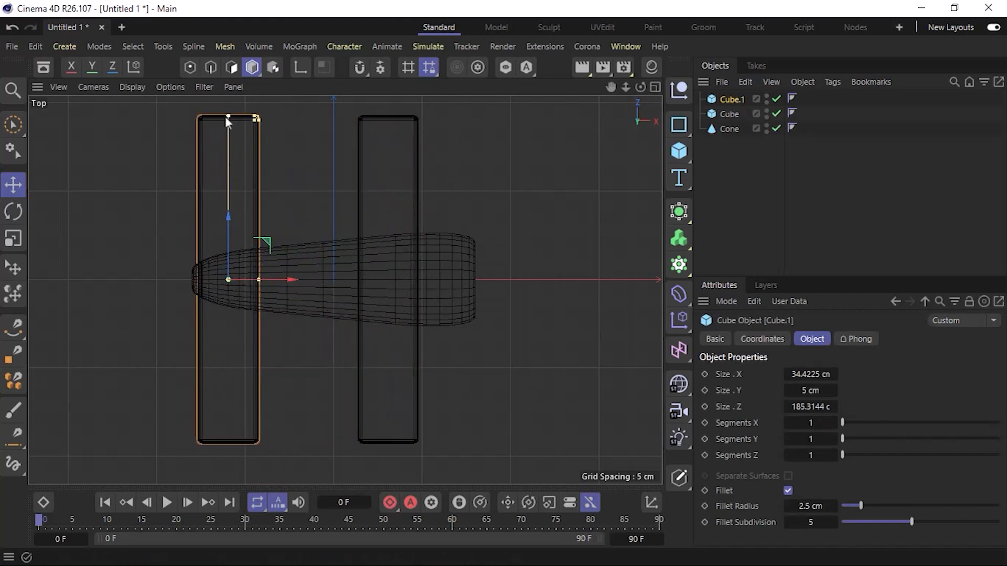
left_click_drag(226, 116, 216, 224)
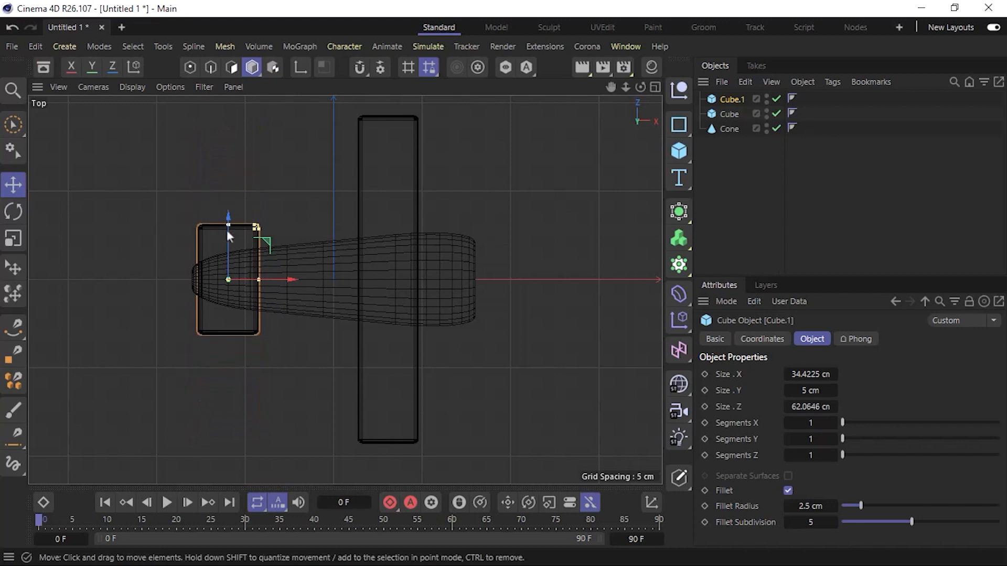
left_click_drag(256, 282, 242, 282)
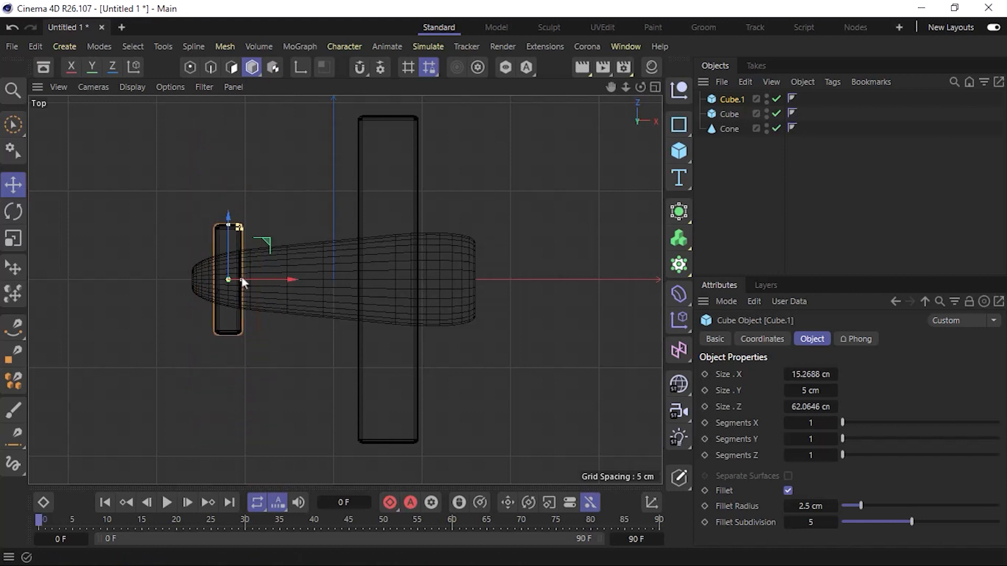
key("F1")
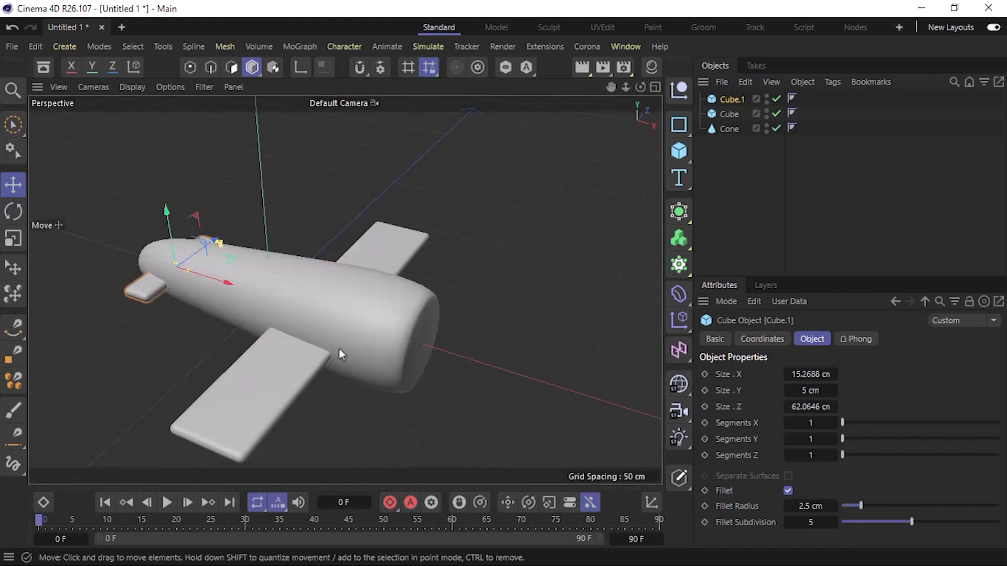
left_click_drag(186, 333, 220, 362, "alt")
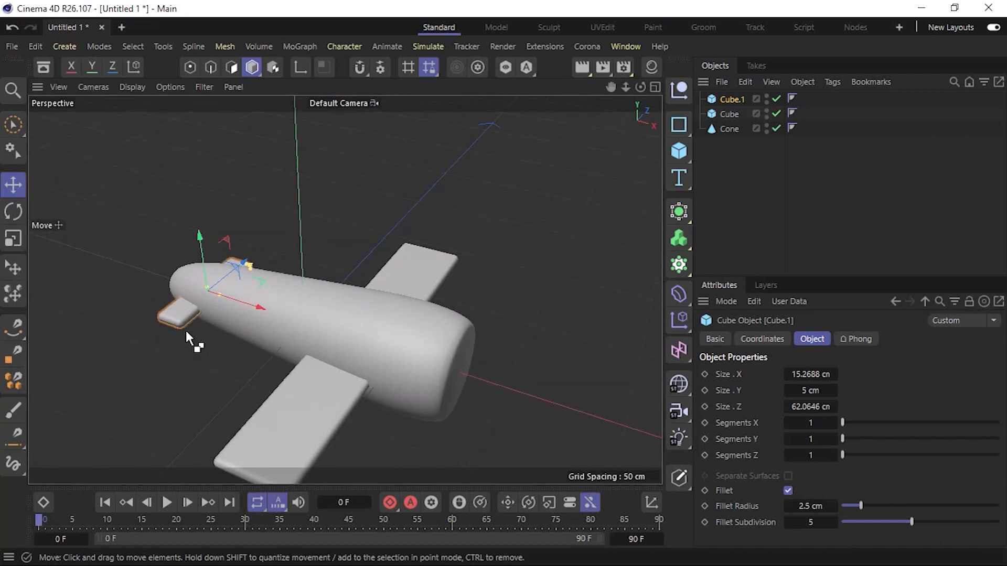
Duplicate the small tail wing in place and rotate the duplicate upright as a vertical fin.
key("ctrl+c")
key("ctrl+v")
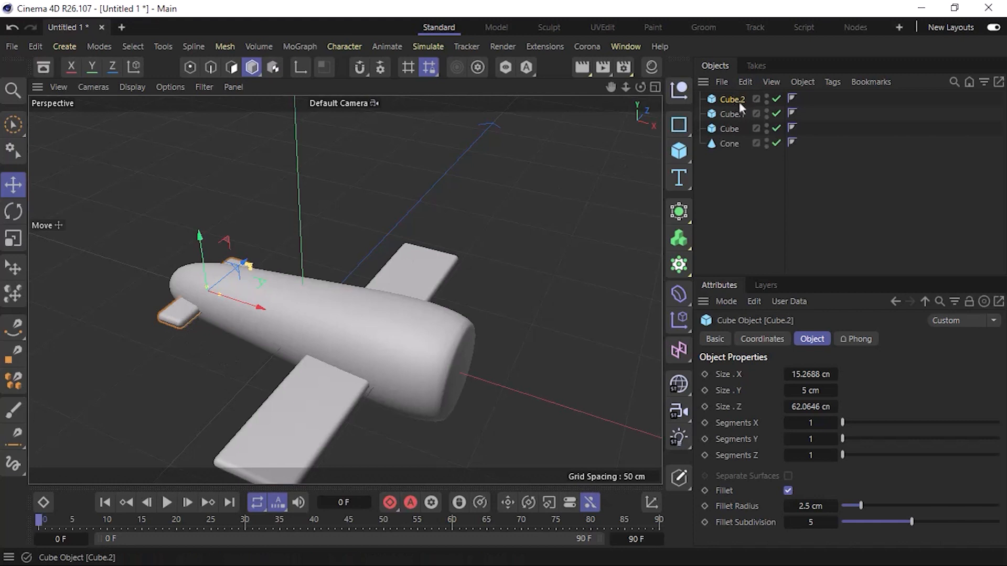
key("r")
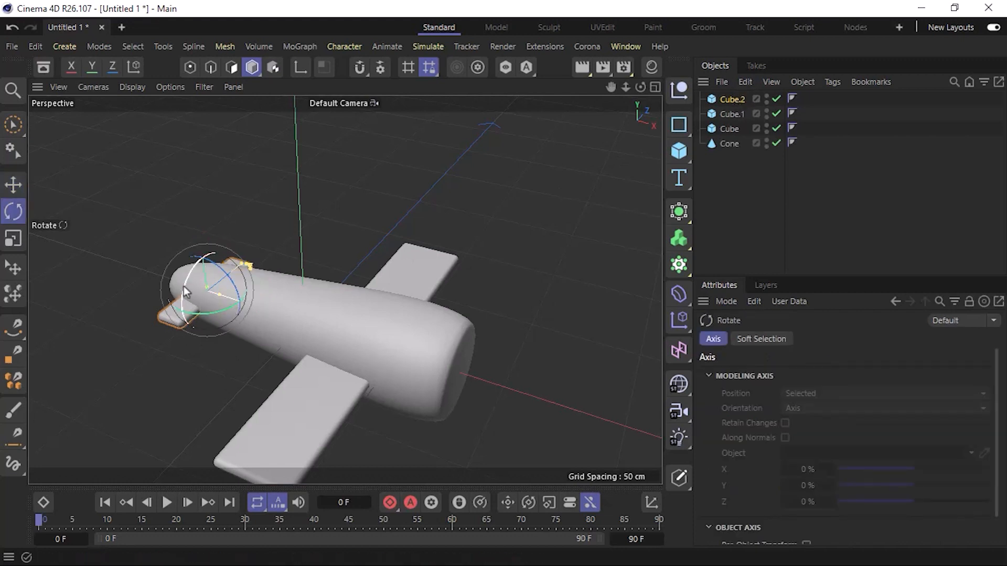
left_click_drag(185, 287, 222, 239)
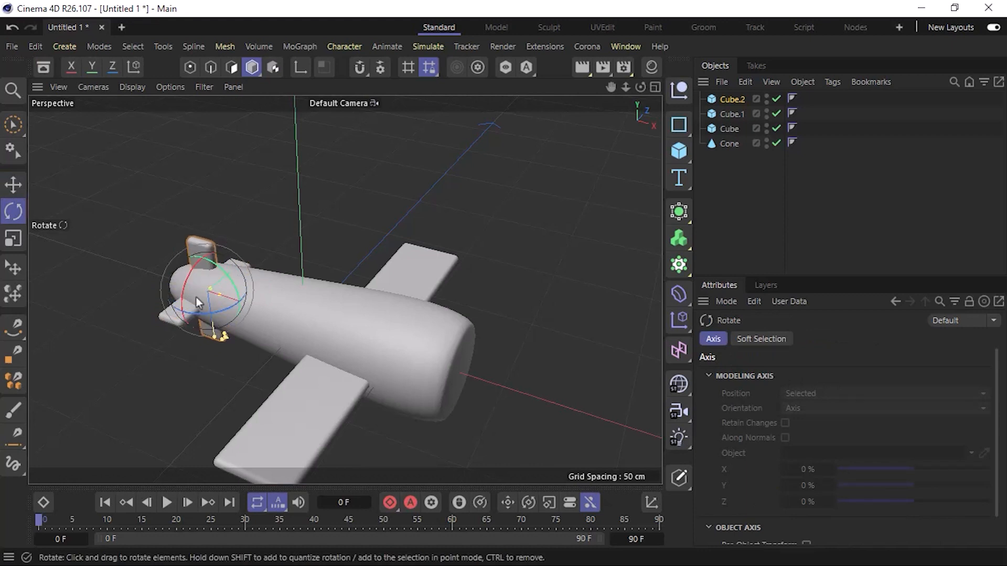
Shorten the vertical tail fin to about 28 cm in Z and raise it so it projects only above the fuselage.
key("e")
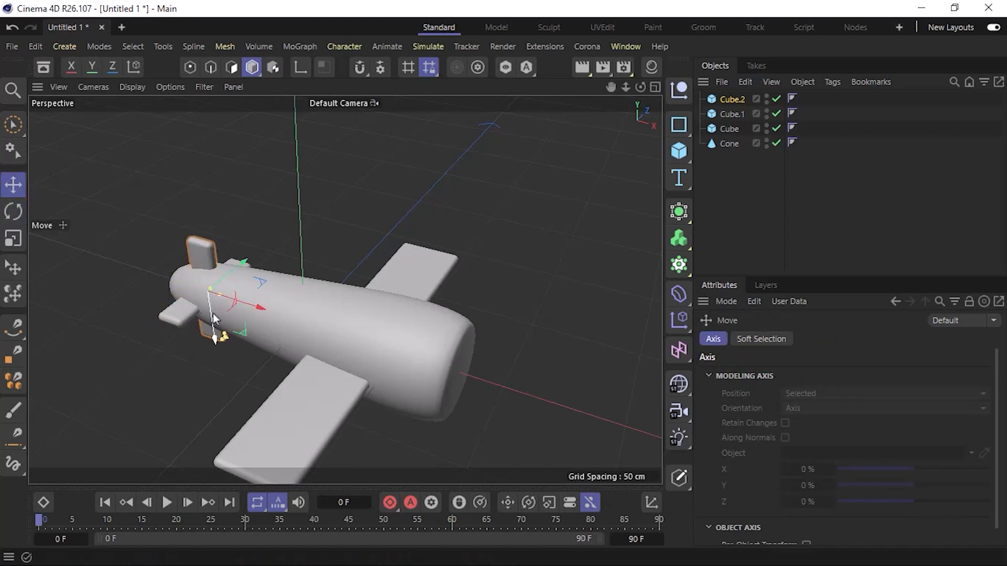
scroll(214, 315, "up", 5)
mouse_move(239, 310)
left_mouse_down("alt")
mouse_move(402, 297)
mouse_move(388, 298)
left_mouse_up("alt")
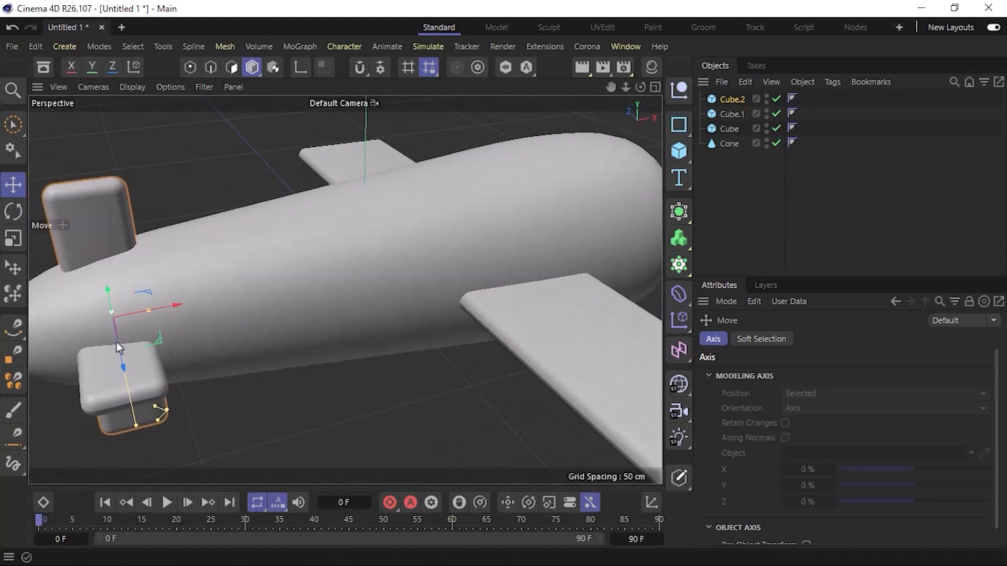
left_click(733, 99)
left_click_drag(802, 407, 784, 407)
left_click_drag(124, 349, 105, 338, "alt")
left_click_drag(193, 313, 190, 246)
left_click_drag(367, 283, 412, 286, "alt")
scroll(256, 369, "down", 5)
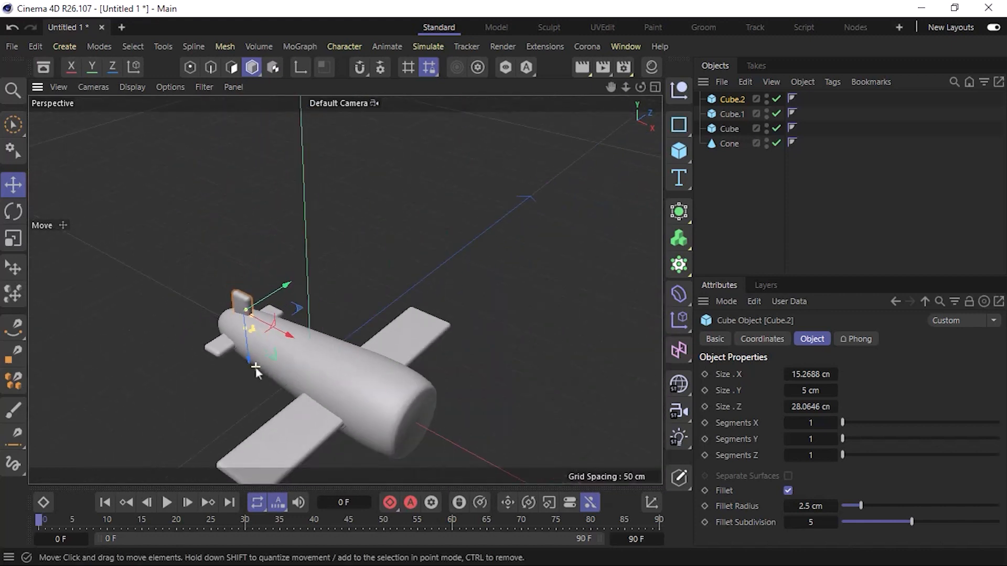
left_click(439, 235)
Copy the main wing straight upward and position the copy just above the fuselage as an upper wing.
left_click_drag(353, 393, 373, 364, "alt")
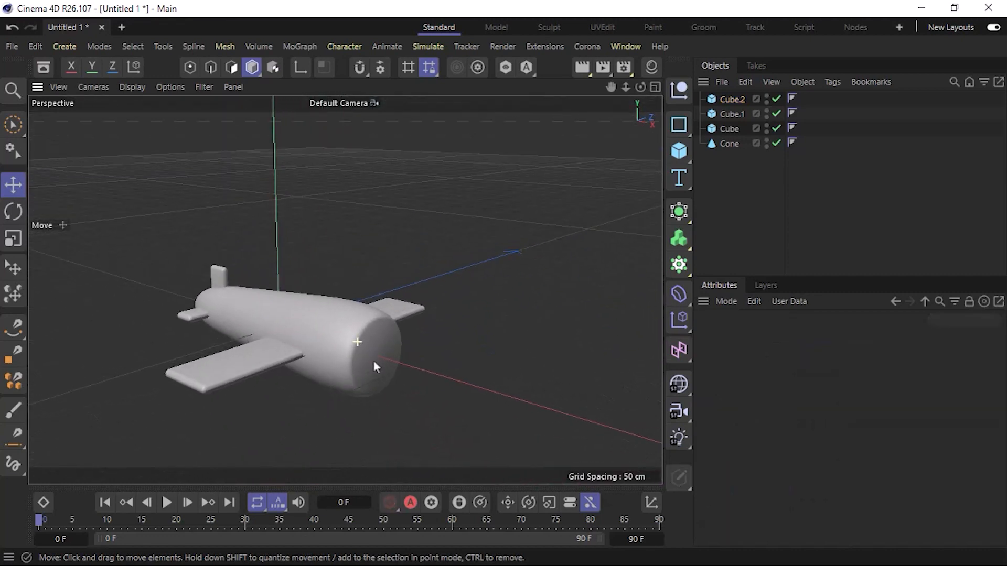
left_click(257, 374)
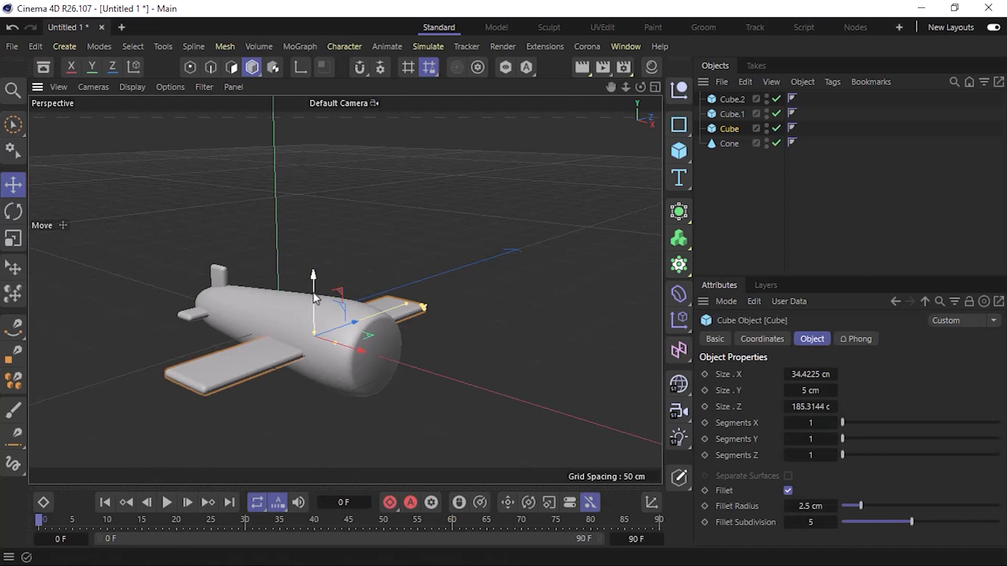
left_click_drag(313, 292, 310, 225)
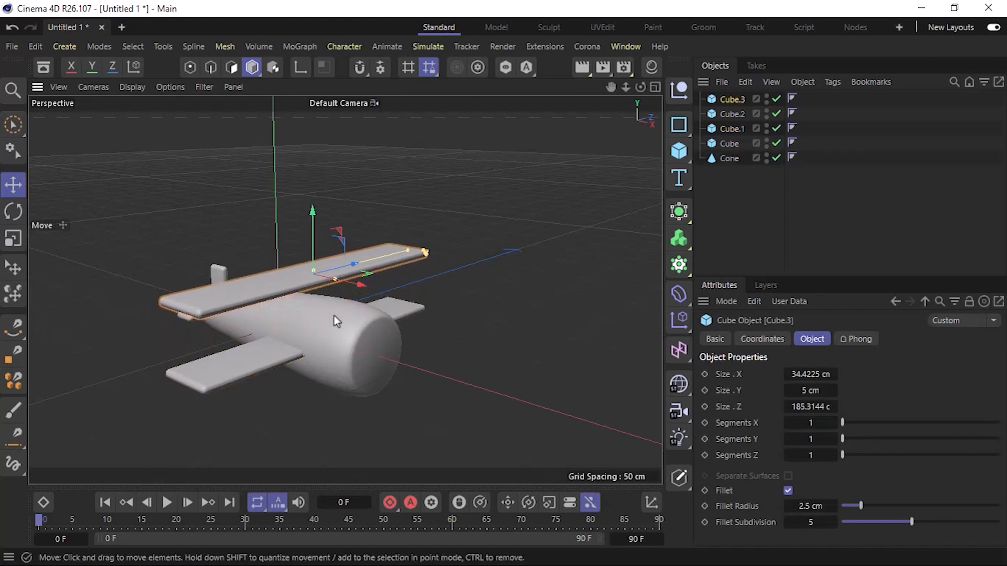
left_click_drag(334, 315, 263, 313, "alt")
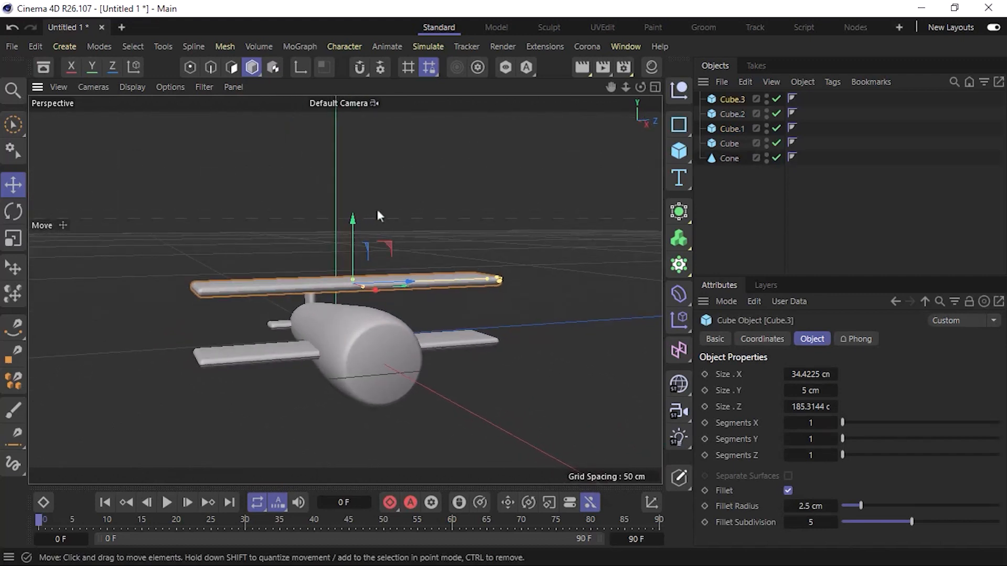
left_click_drag(353, 223, 353, 231)
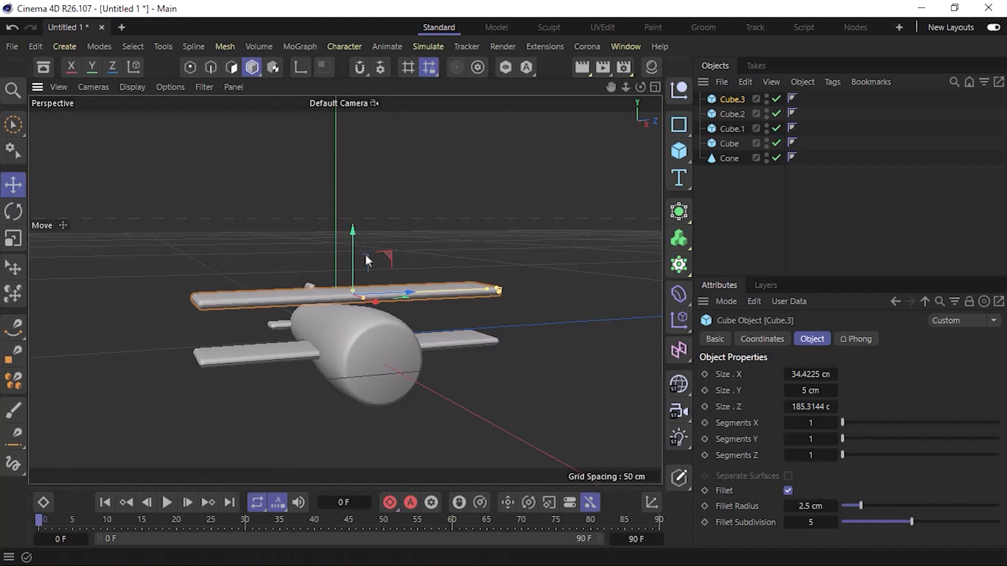
left_click_drag(357, 306, 524, 308, "alt")
left_click(476, 313)
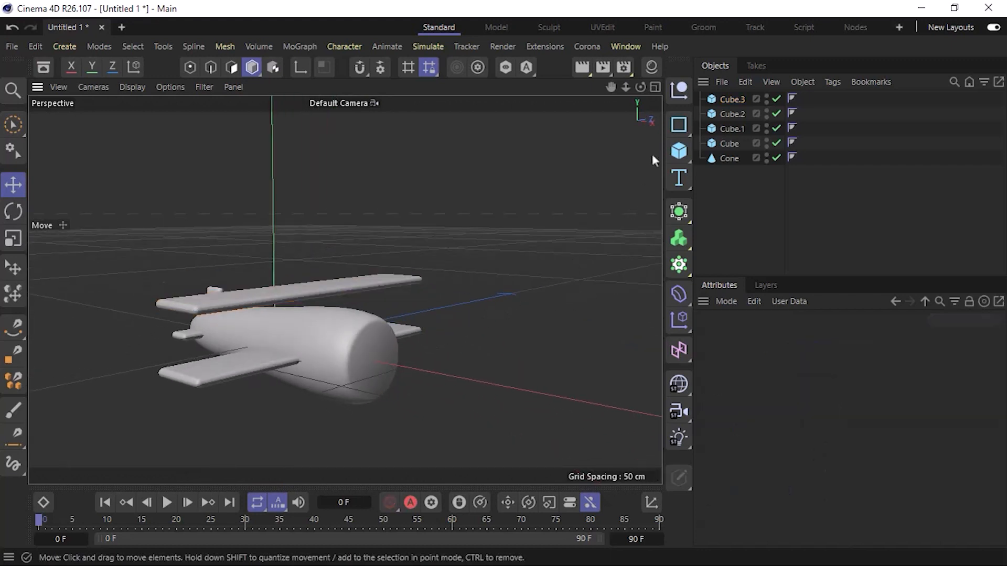
Add a capsule primitive and orient it along +X.
left_click(679, 152)
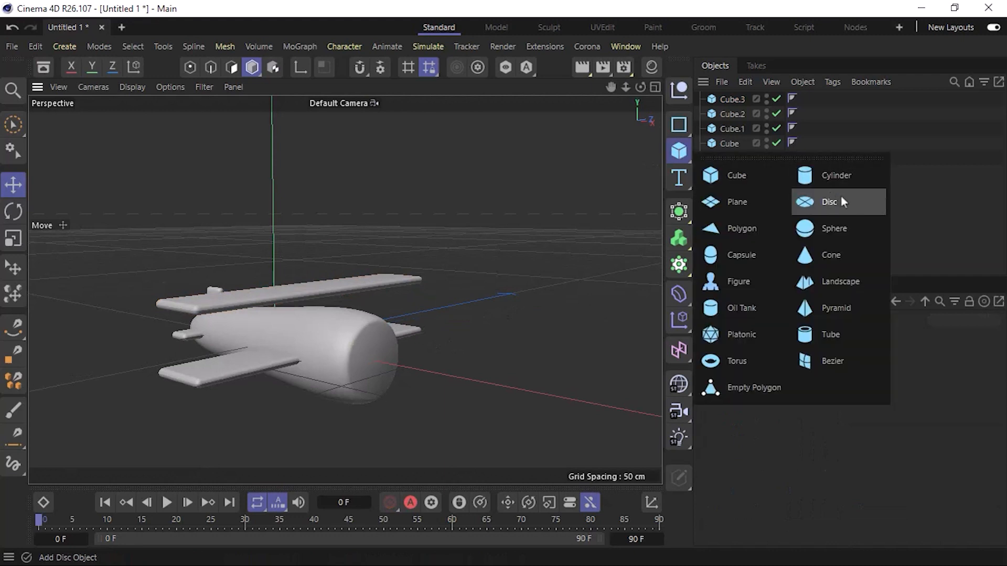
left_click(939, 209)
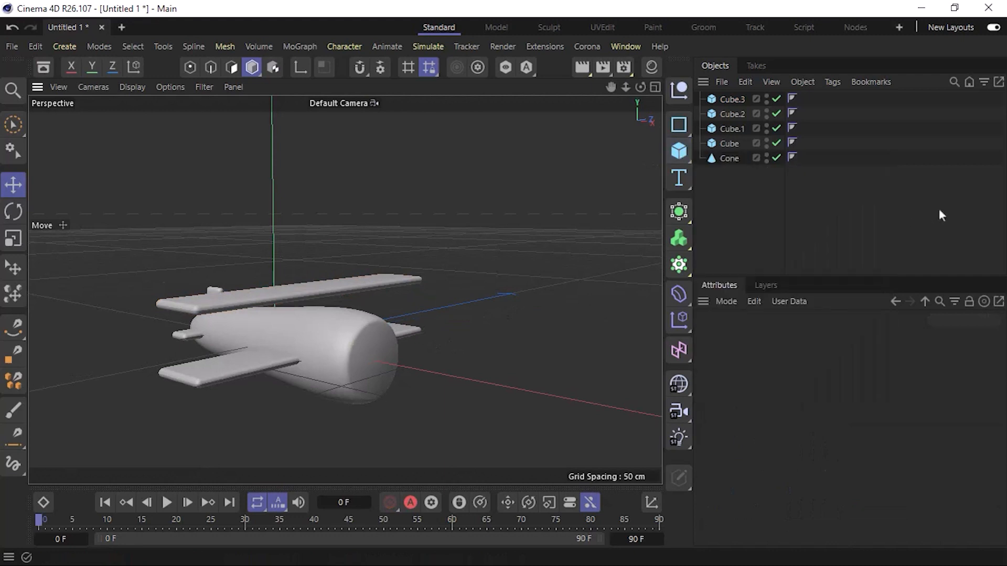
left_click(679, 151)
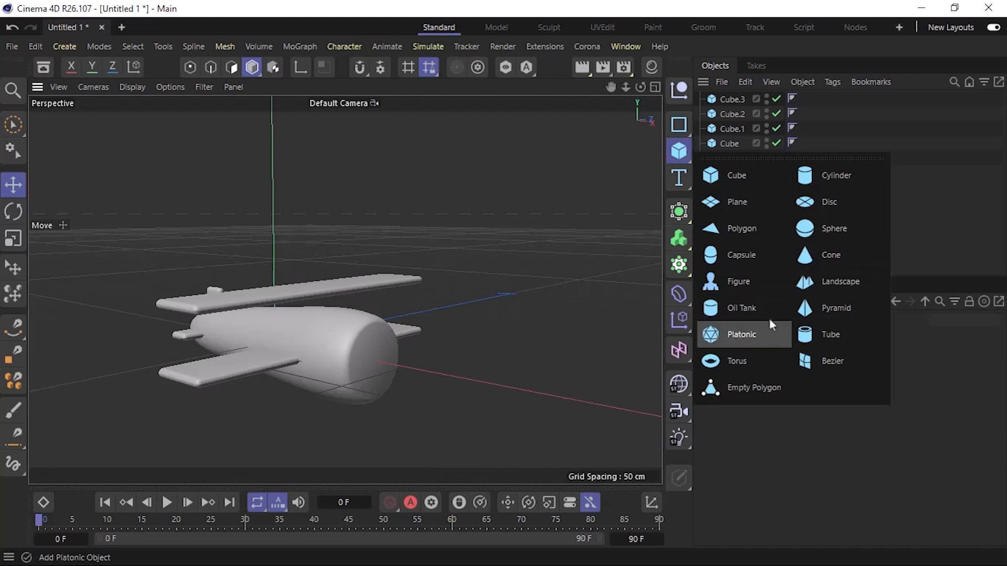
left_click(774, 254)
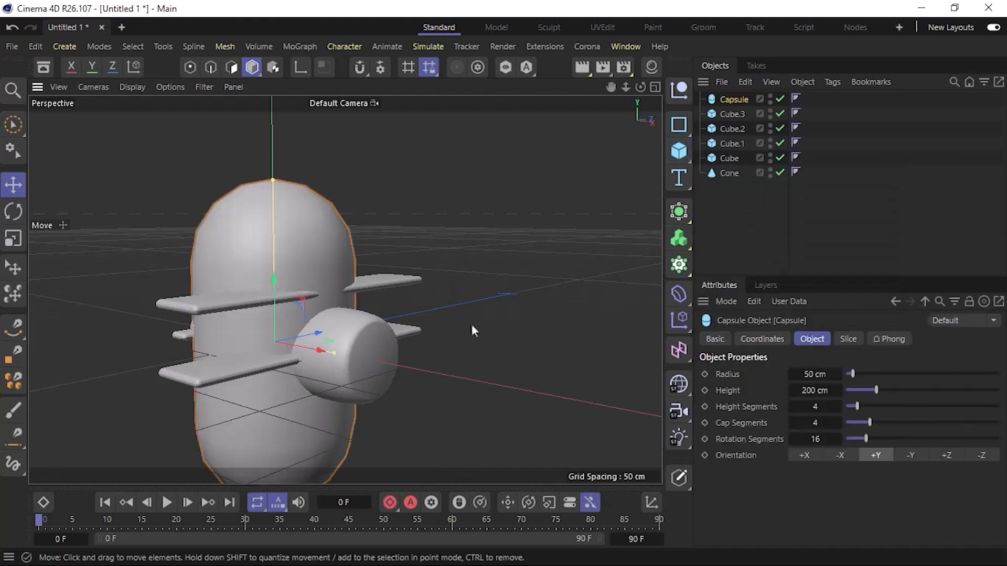
left_click(944, 455)
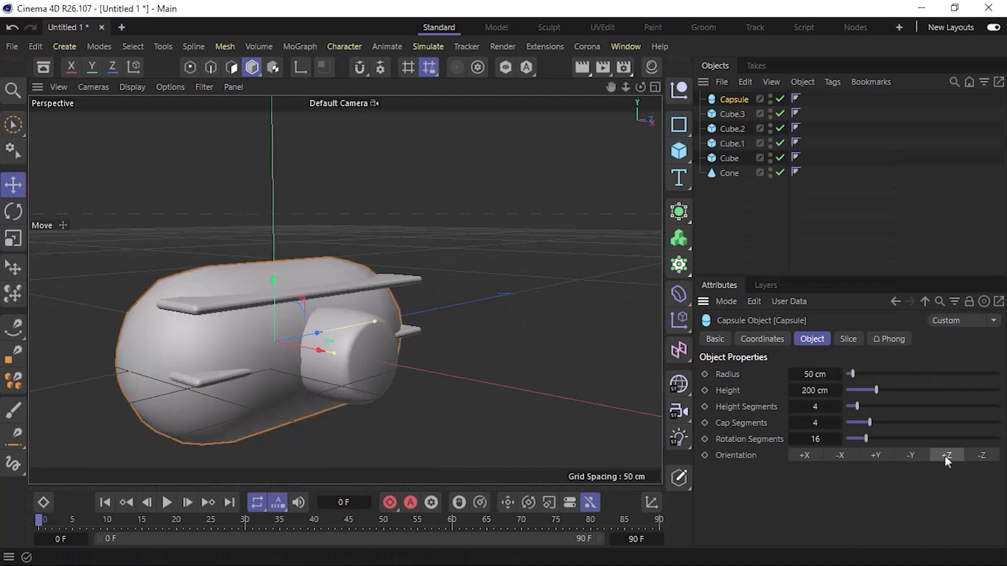
left_click(804, 455)
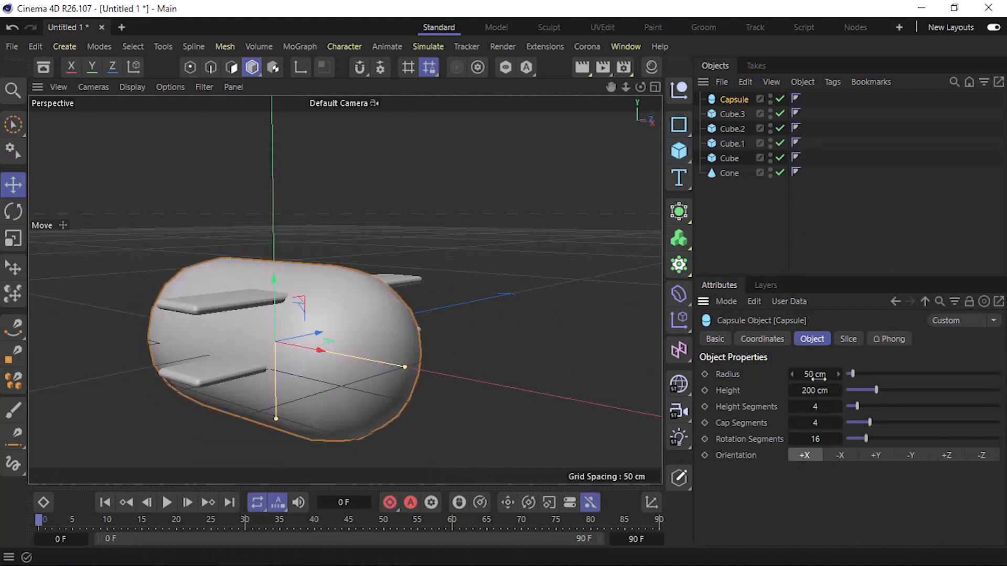
Shrink the capsule to an 11 cm radius and about 46 cm height, centred over the wing area inside the forward fuselage.
left_click_drag(814, 377, 788, 391)
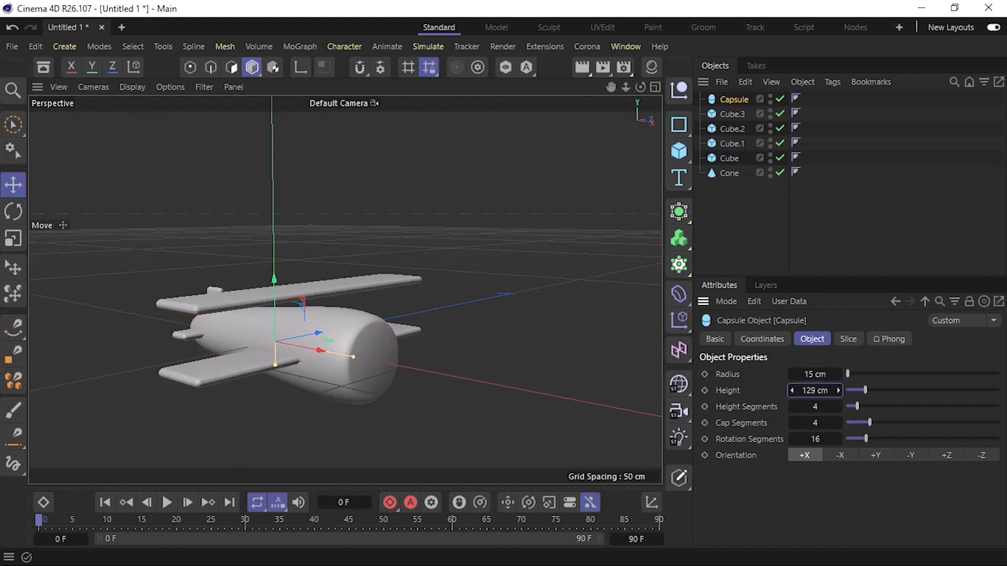
key("F2")
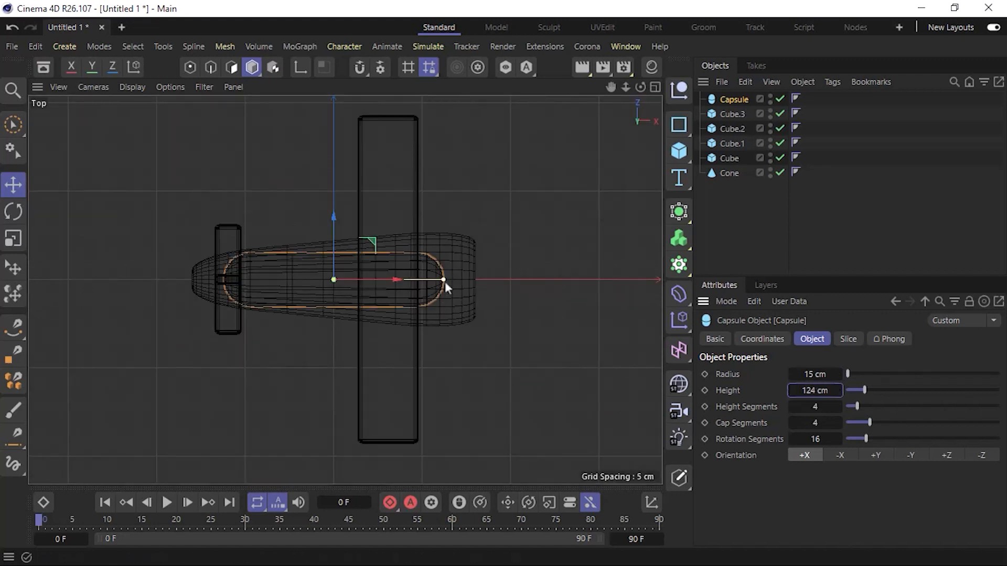
mouse_move(444, 280)
left_mouse_down()
mouse_move(363, 282)
mouse_move(433, 270)
left_mouse_up()
scroll(420, 291, "up", 5)
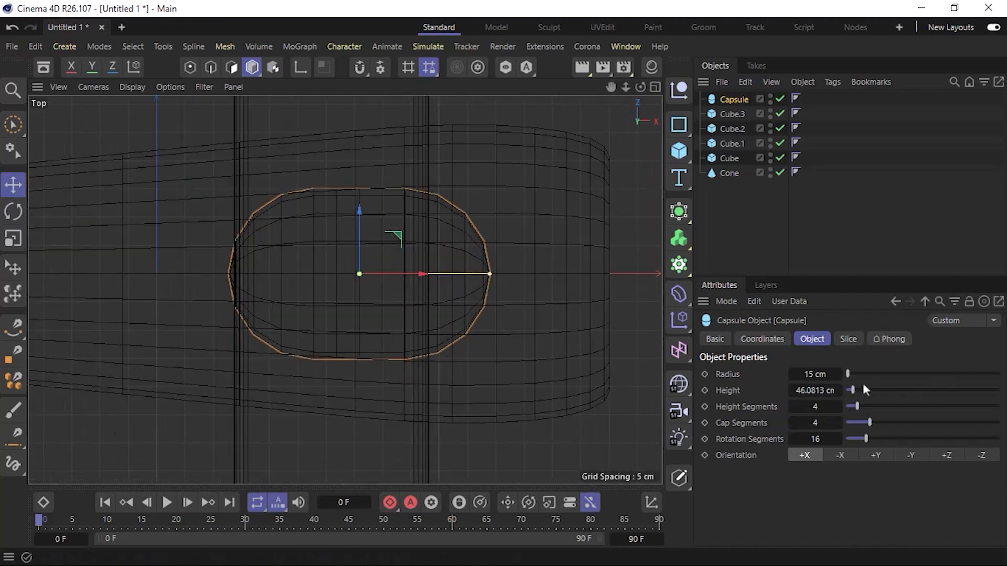
mouse_move(814, 377)
left_mouse_down()
mouse_move(781, 377)
mouse_move(804, 377)
left_mouse_up()
key("F1")
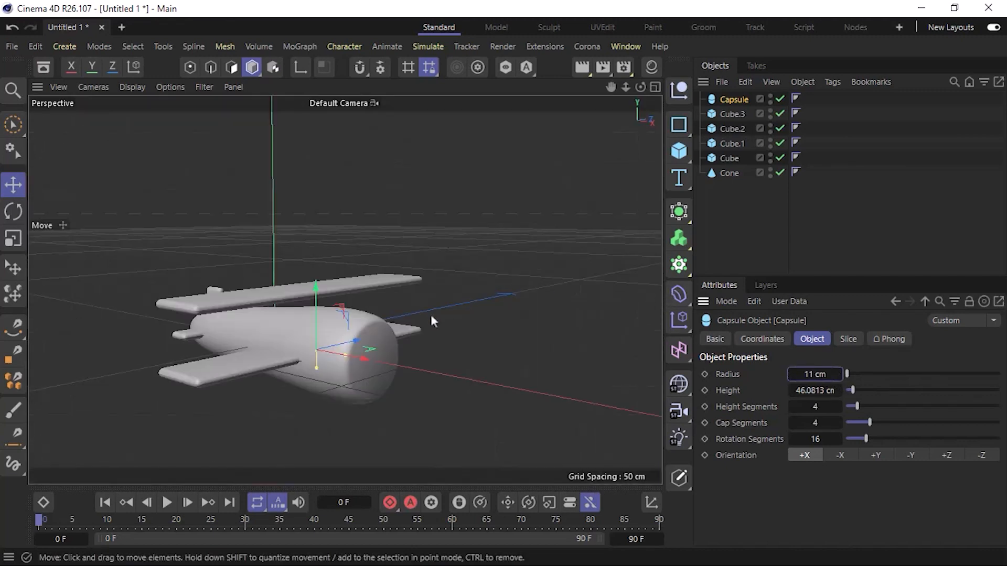
Raise the capsule so that its upper part projects from the top of the fuselage as a cockpit canopy.
left_click_drag(358, 355, 454, 370, "alt")
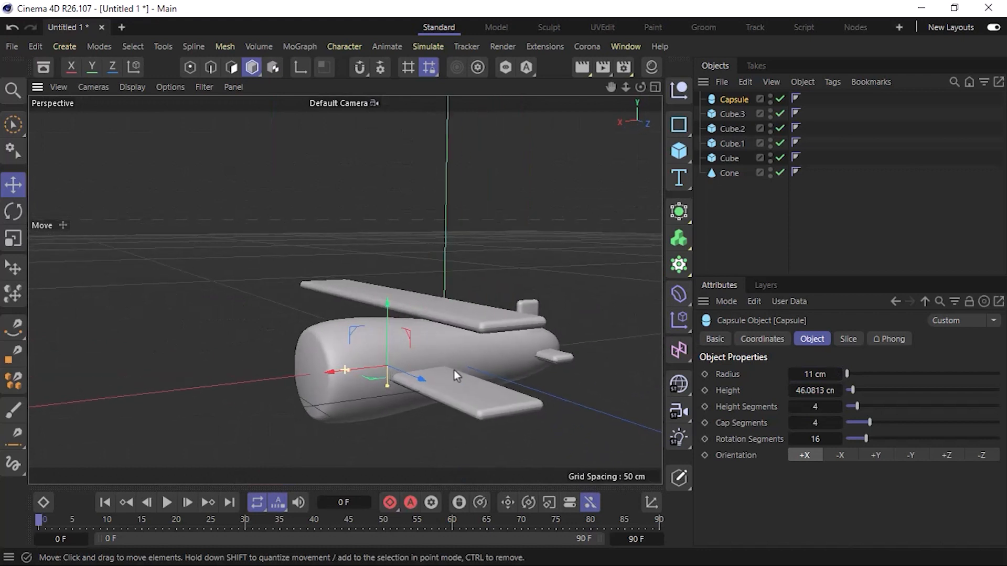
left_click_drag(389, 306, 388, 266)
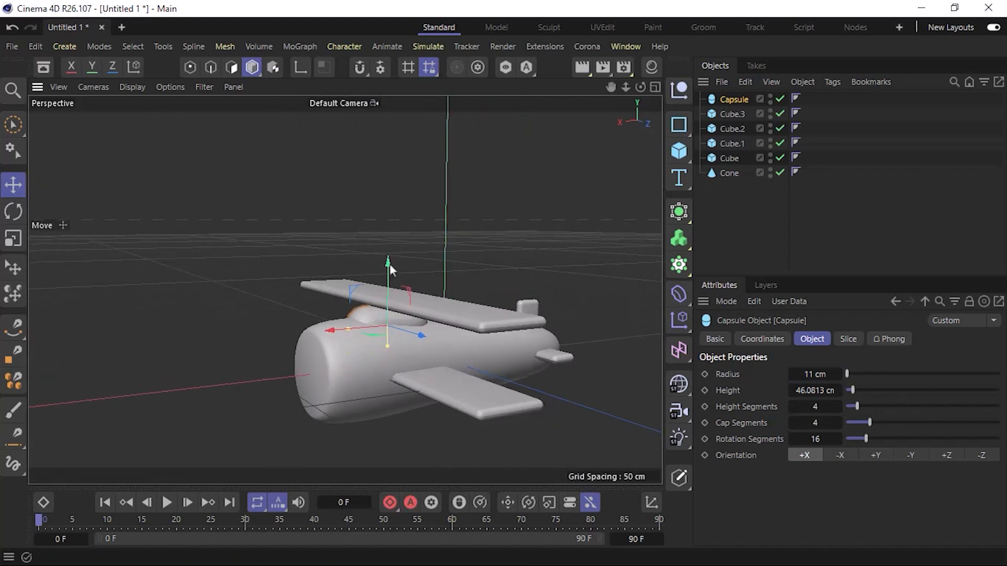
scroll(408, 323, "up", 5)
left_click_drag(399, 377, 397, 353, "alt")
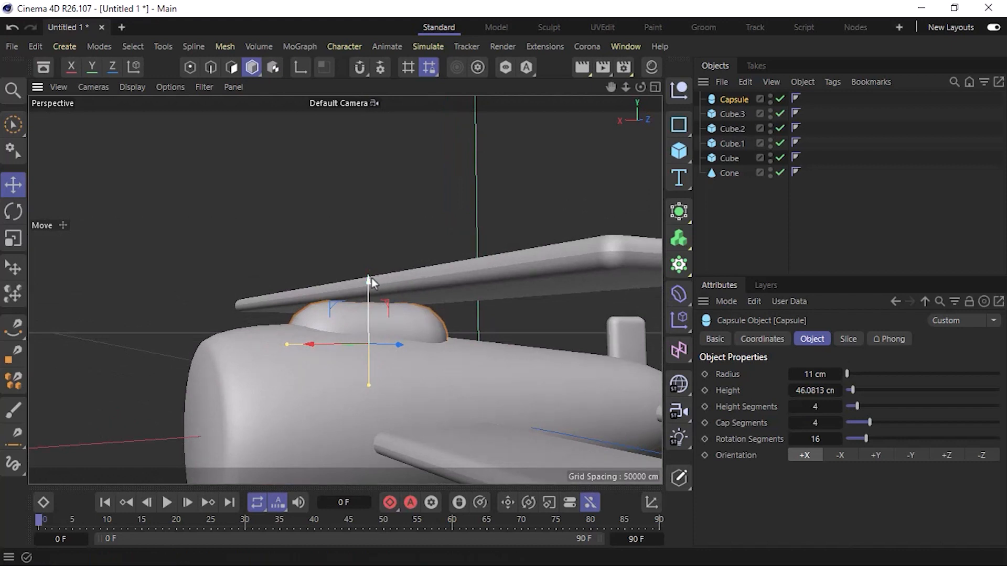
Raise the upper wing slightly to leave clearance above the capsule canopy.
left_click(437, 280)
left_click_drag(381, 244, 381, 225)
left_click_drag(404, 336, 402, 357, "alt")
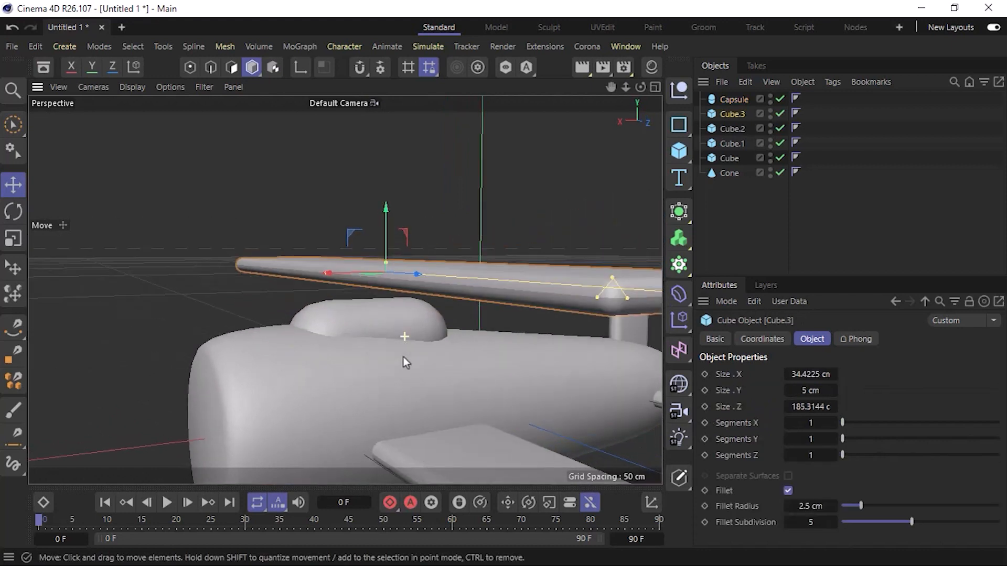
Tilt the capsule slightly to follow the fuselage's slope and slide it a little toward the tail.
left_click(400, 316)
key("r")
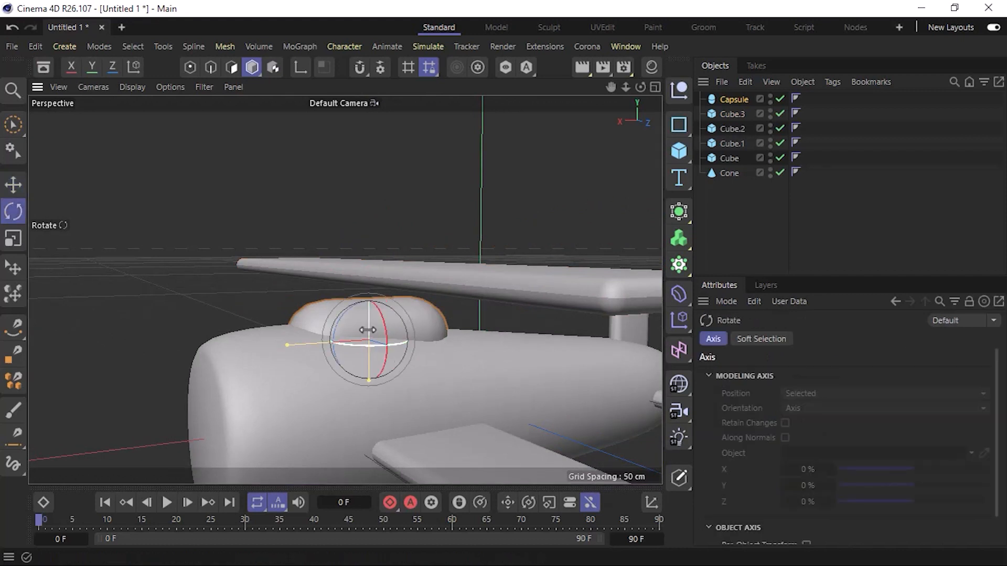
left_click_drag(346, 311, 350, 310)
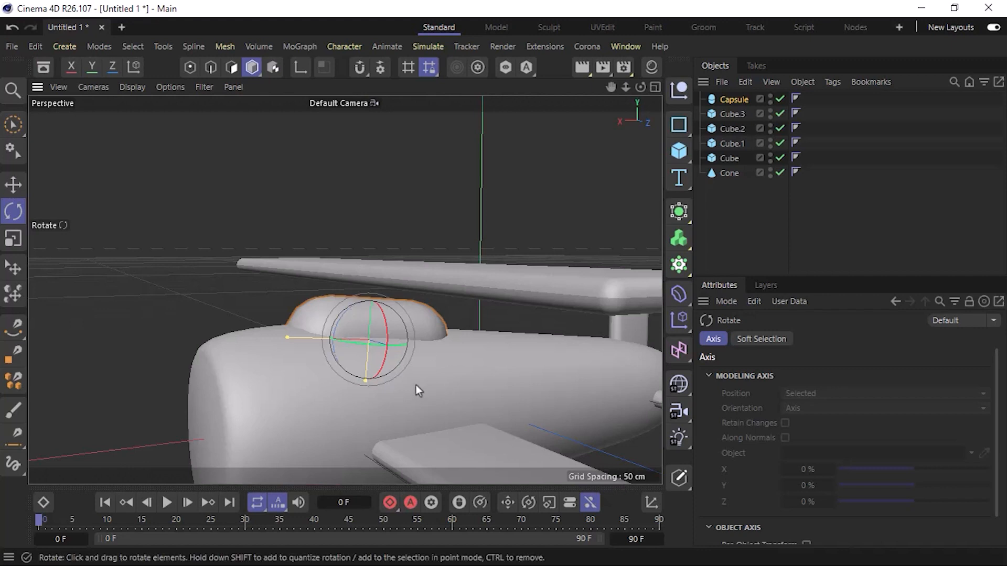
key("e")
left_click_drag(326, 344, 355, 338)
Set the capsule's rotation segments to 30.
left_click(240, 329)
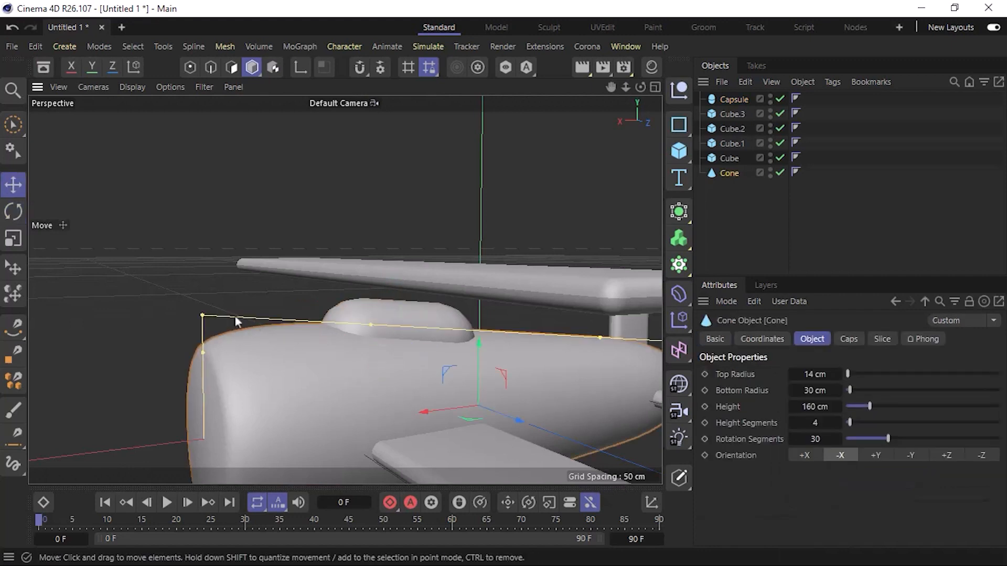
left_click_drag(236, 318, 358, 333, "alt")
left_click(302, 315)
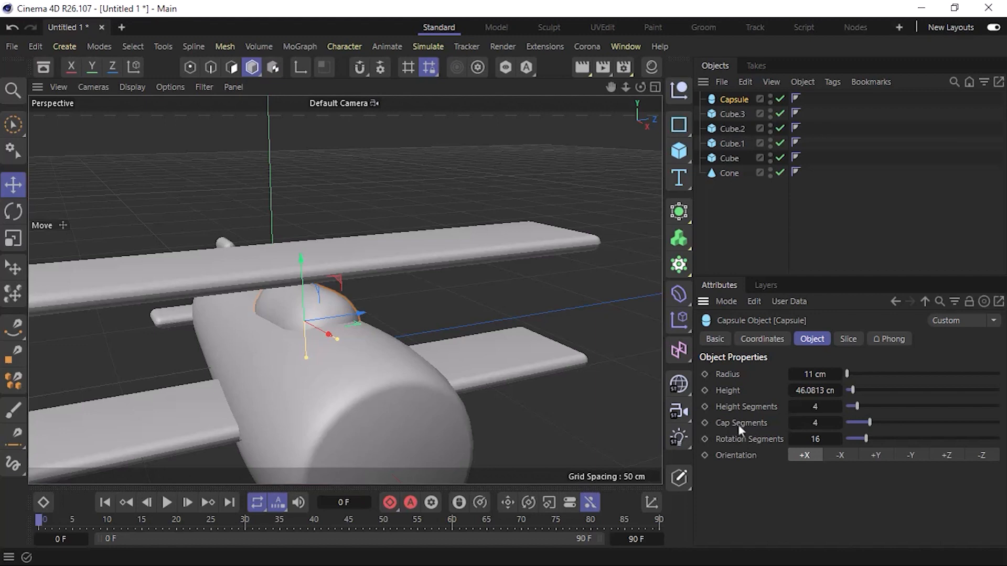
left_click(821, 432)
type("30")
key("Return")
Examine the canopy's fit on the fuselage and beneath the upper wing from several angles.
left_click(630, 332)
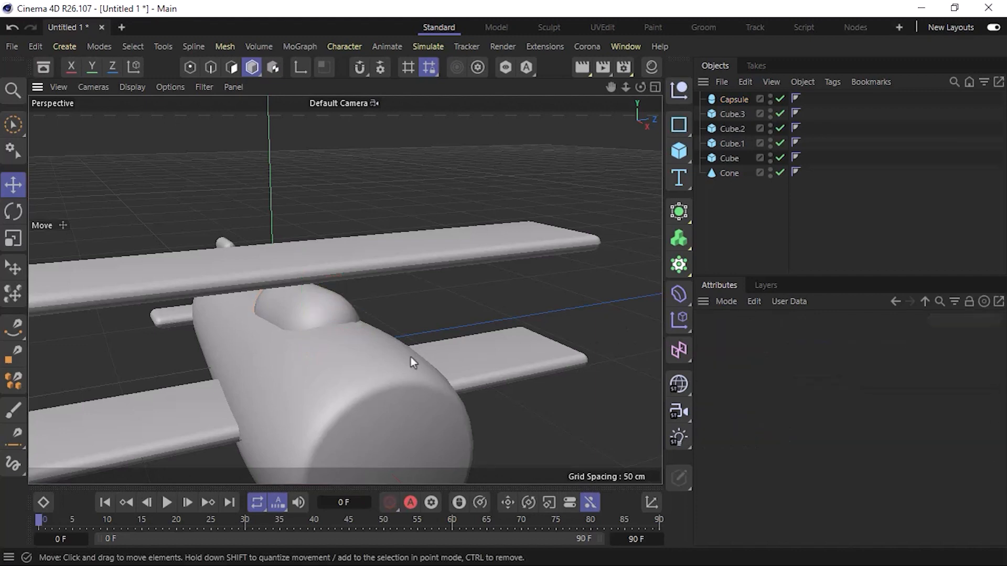
left_click_drag(410, 356, 288, 377, "alt")
scroll(341, 375, "down", 5)
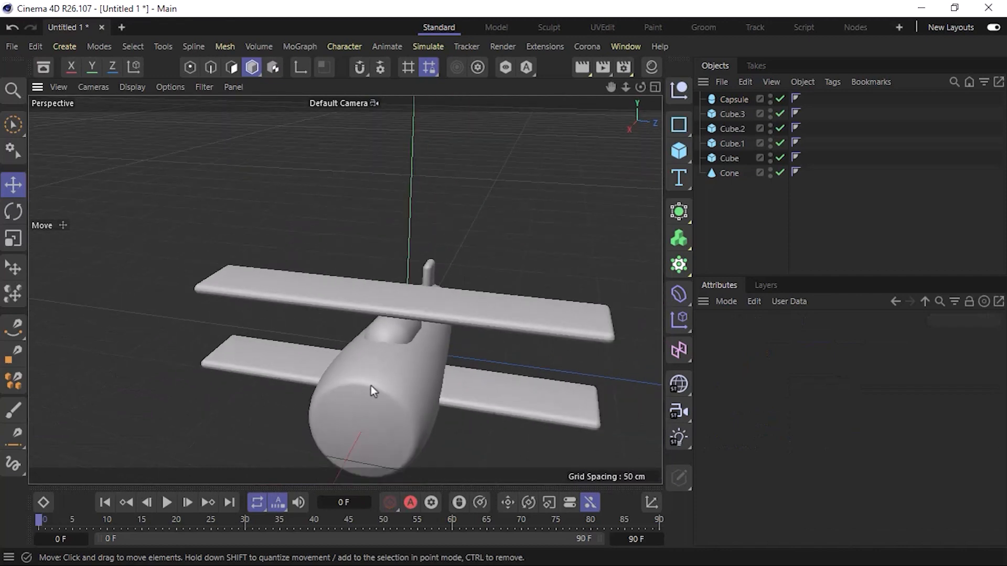
middle_click_drag(371, 385, 313, 378, "alt")
left_click_drag(313, 378, 346, 335, "alt")
left_click(370, 330)
scroll(370, 330, "up", 4)
scroll(367, 341, "up", 2)
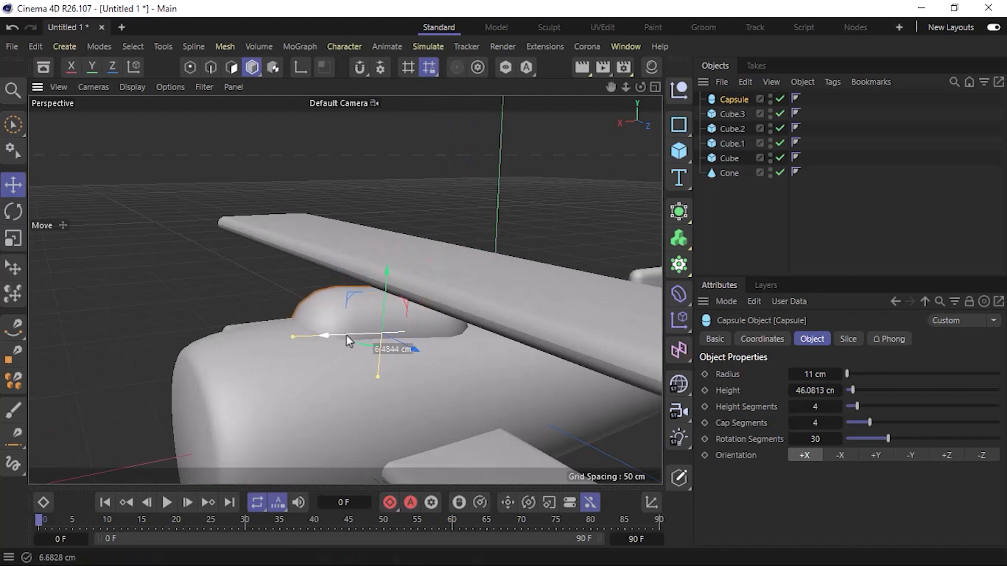
left_click(132, 339)
left_click_drag(263, 379, 392, 318, "alt")
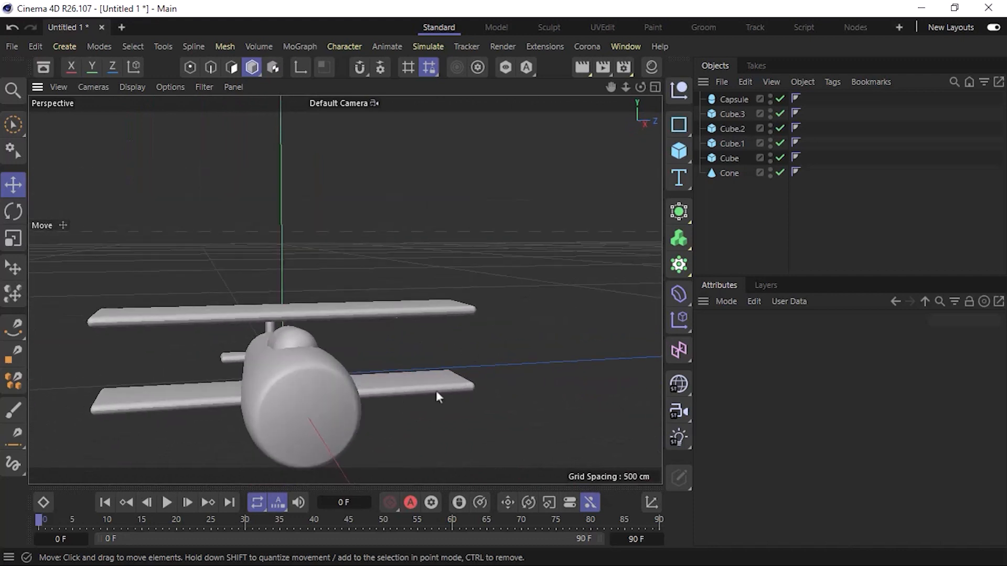
Add a cylinder with a 1 cm radius and a 50 cm height.
left_click(681, 158)
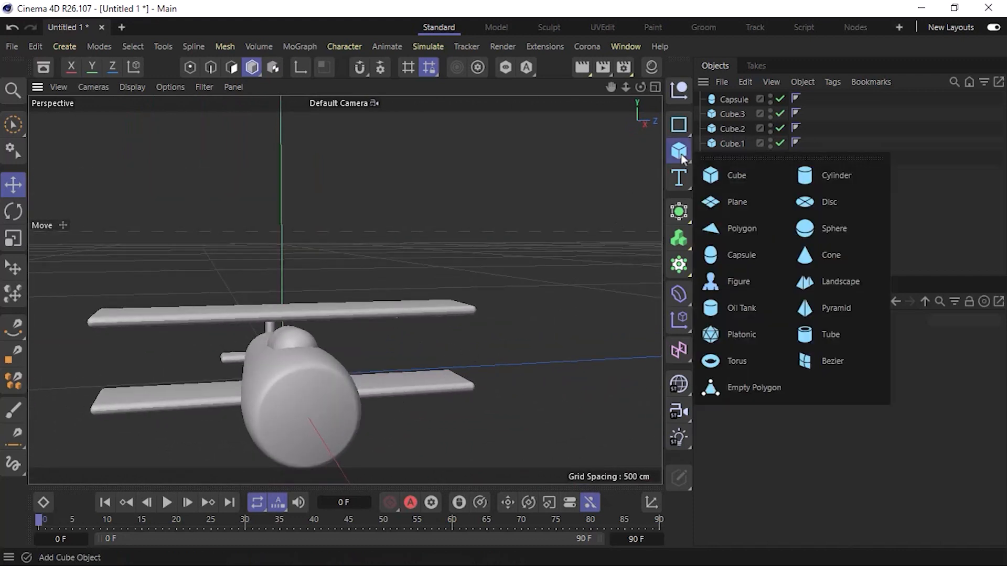
left_click(843, 179)
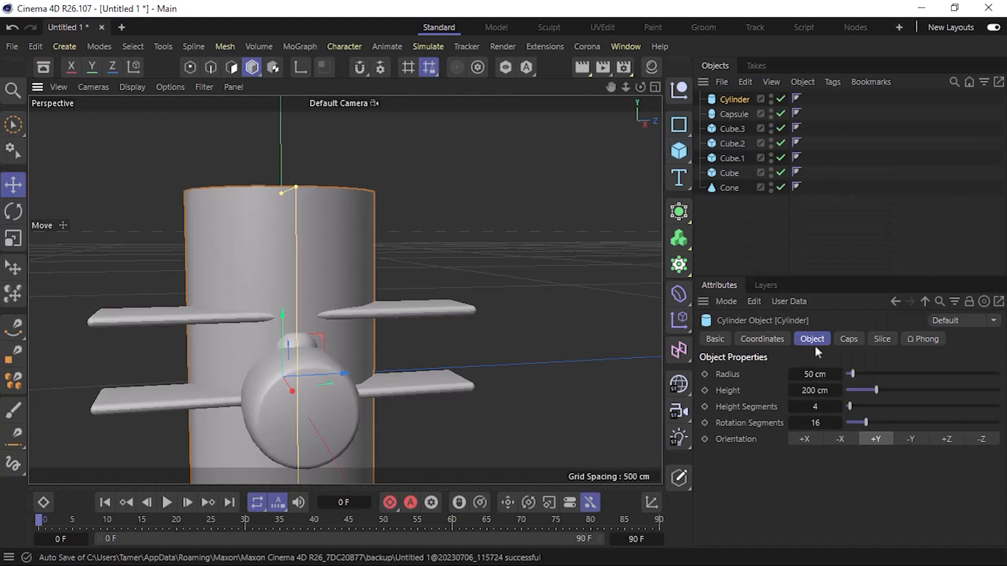
left_click(815, 375)
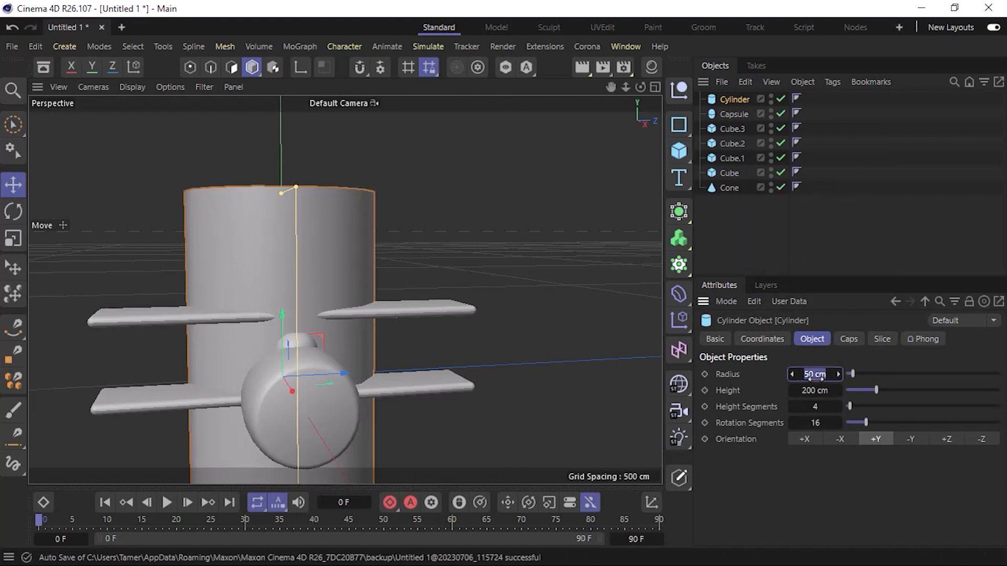
type("5")
key("Tab")
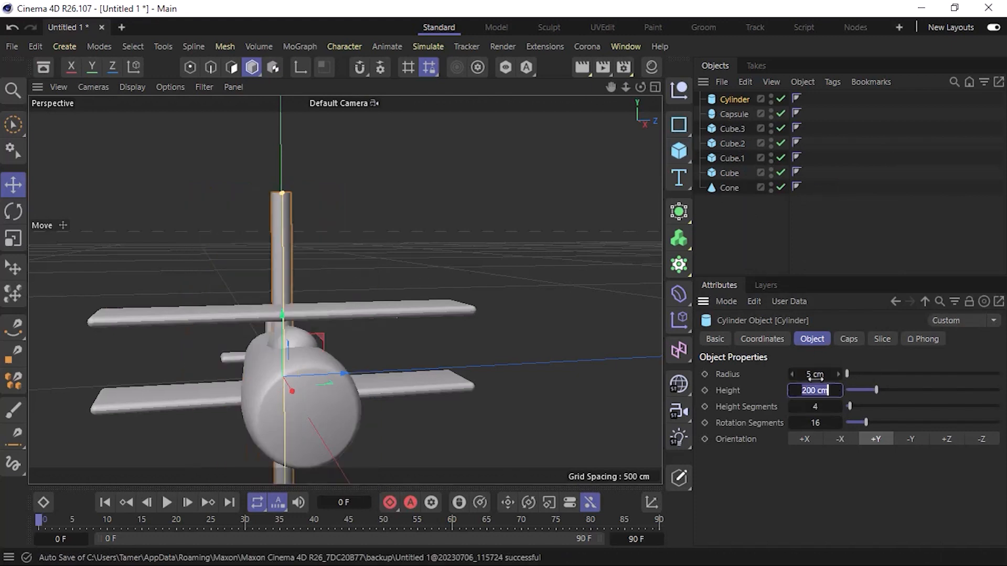
left_click(815, 374)
type("2")
key("Tab")
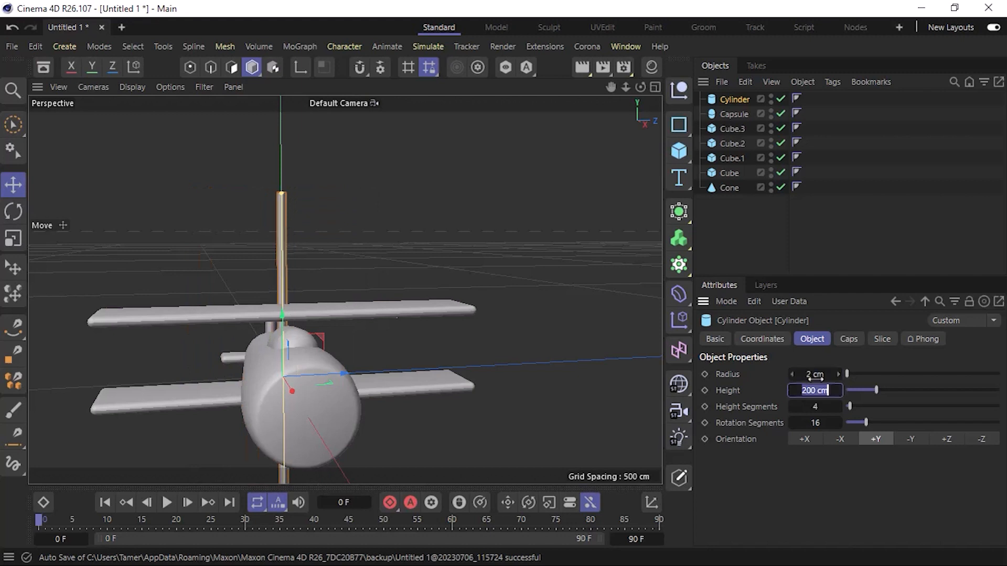
left_click(815, 375)
type("1")
key("Tab")
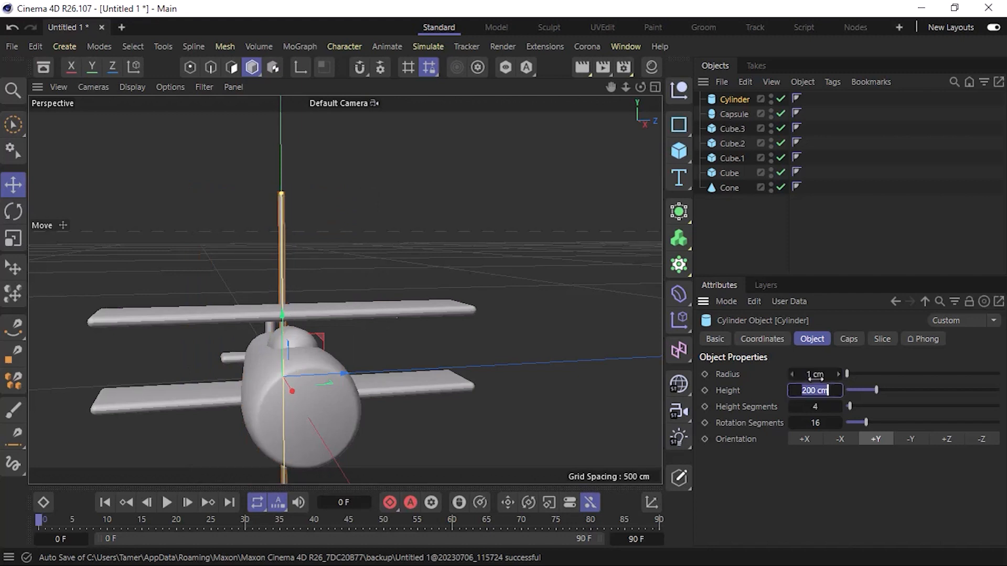
type("50")
key("Return")
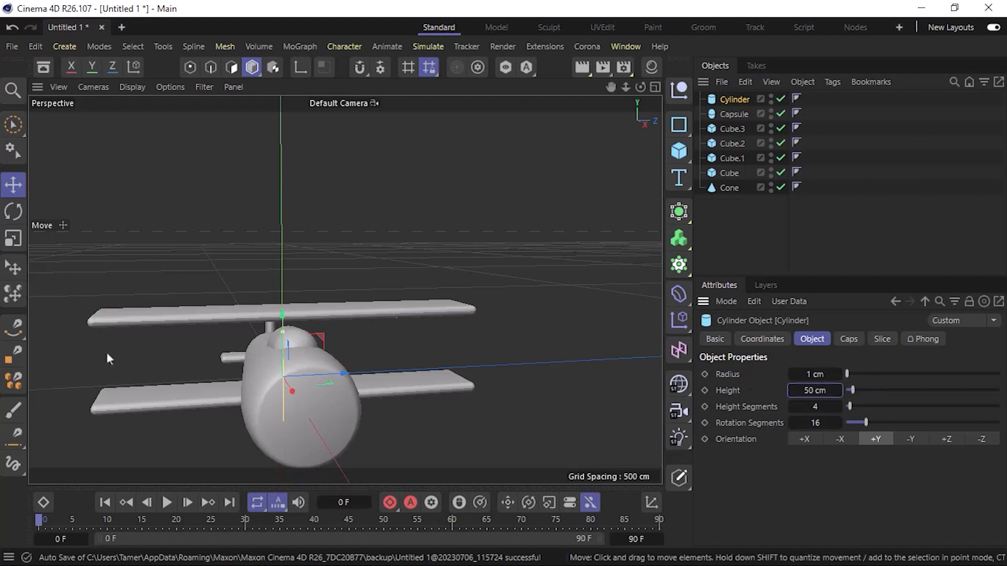
Move the thin cylinder out near one wing tip and fit its height to about 40 cm, spanning both wings as a strut.
left_click_drag(349, 374, 162, 401)
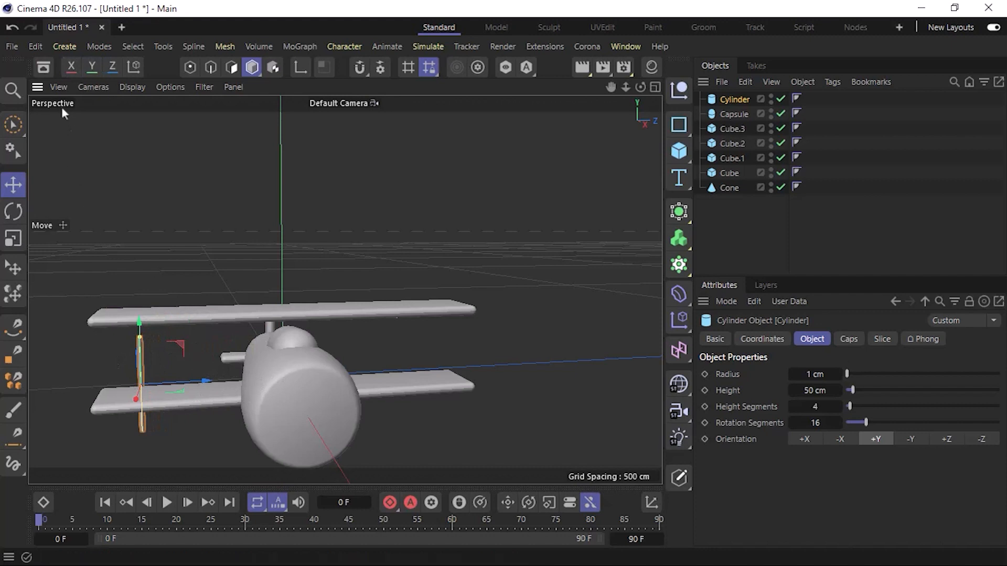
key("F4")
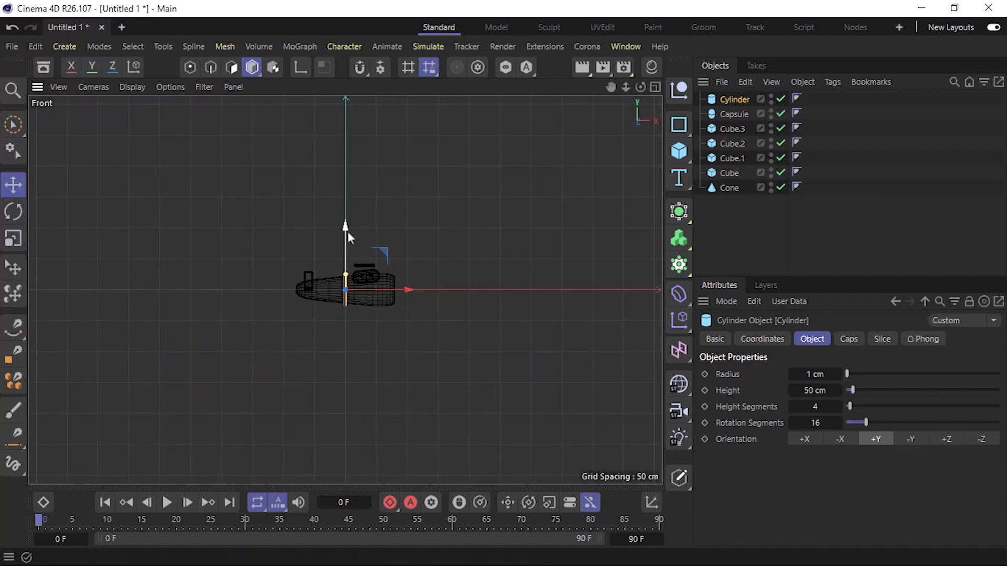
key("F3")
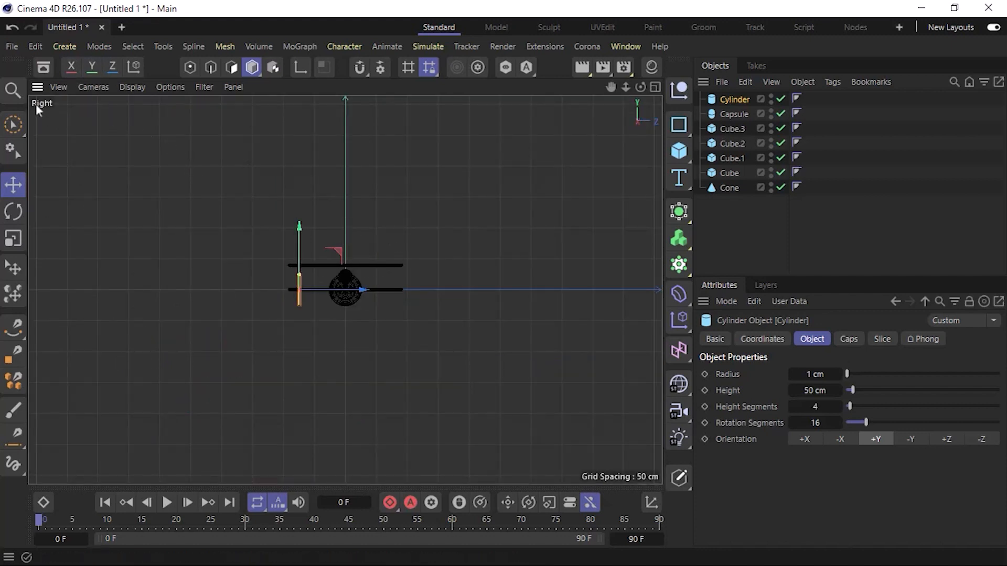
scroll(301, 272, "up", 5)
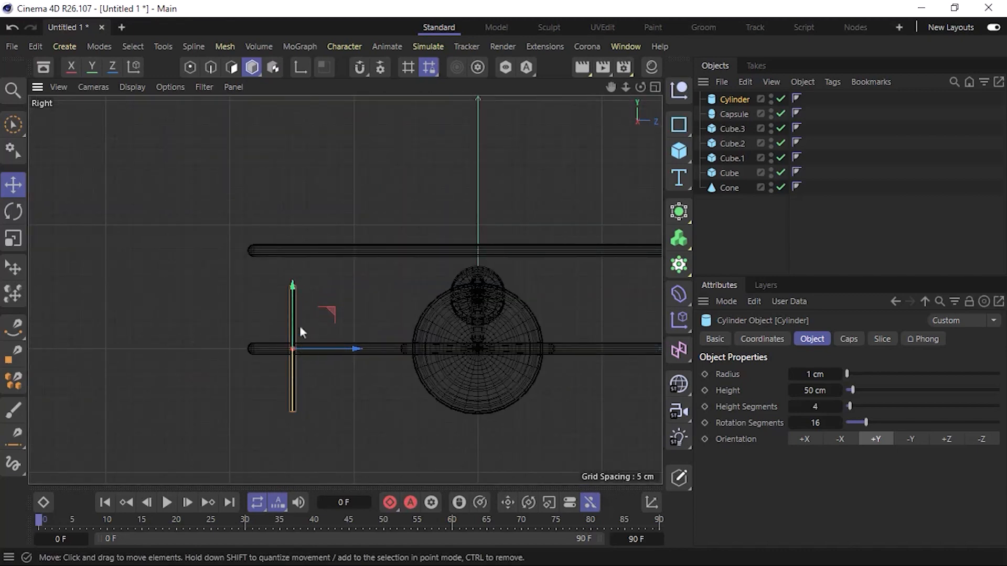
scroll(300, 326, "down", 3)
scroll(299, 325, "up", 3)
scroll(300, 326, "down", 3)
scroll(300, 326, "up", 3)
scroll(300, 325, "up", 1)
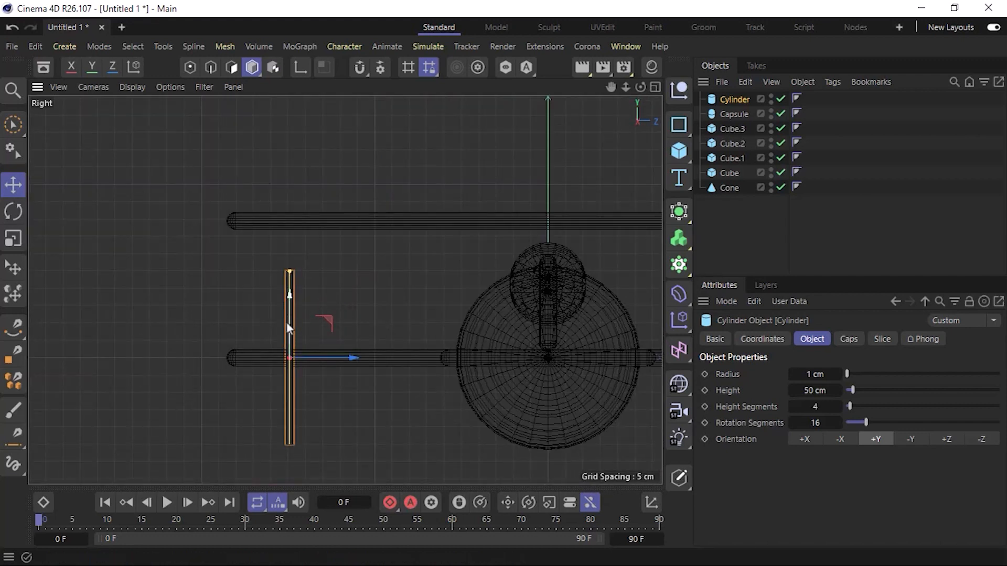
left_click_drag(288, 328, 297, 256)
left_click_drag(290, 204, 291, 221)
left_click(357, 392)
Position the strut near one edge of the wing tip and copy it along X to the opposite edge of the wing.
key("F2")
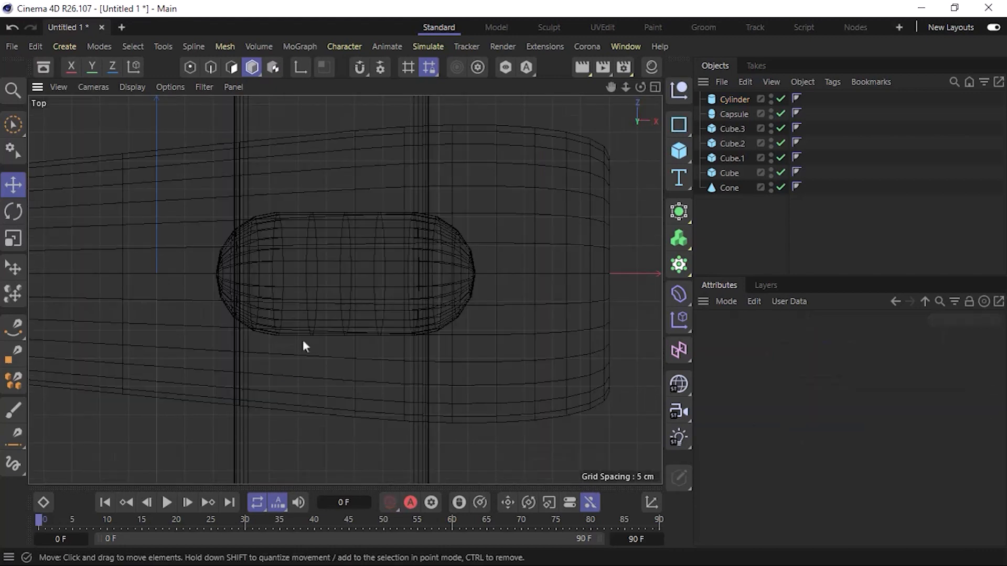
scroll(304, 341, "down", 5)
key("F1")
key("F2")
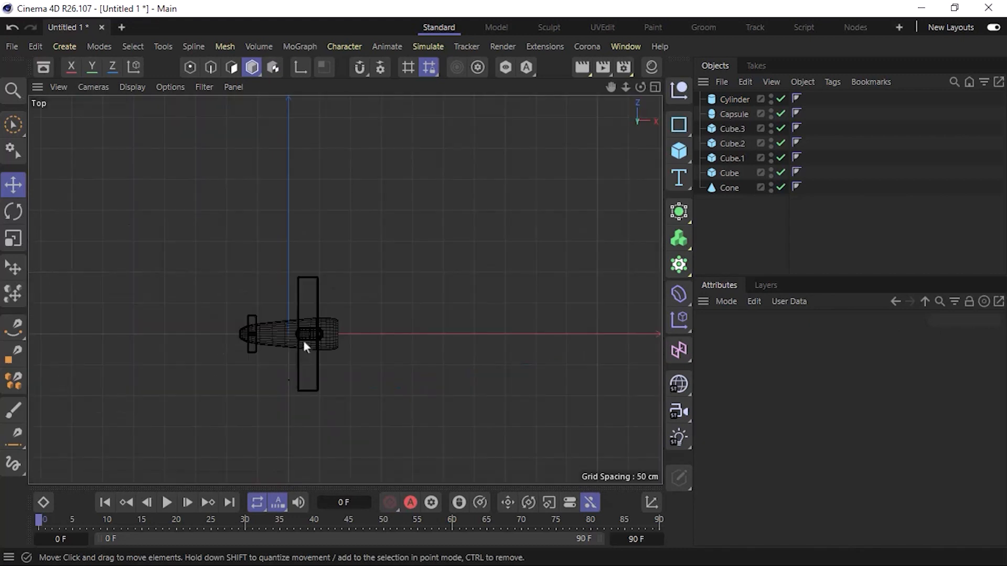
scroll(277, 397, "up", 5)
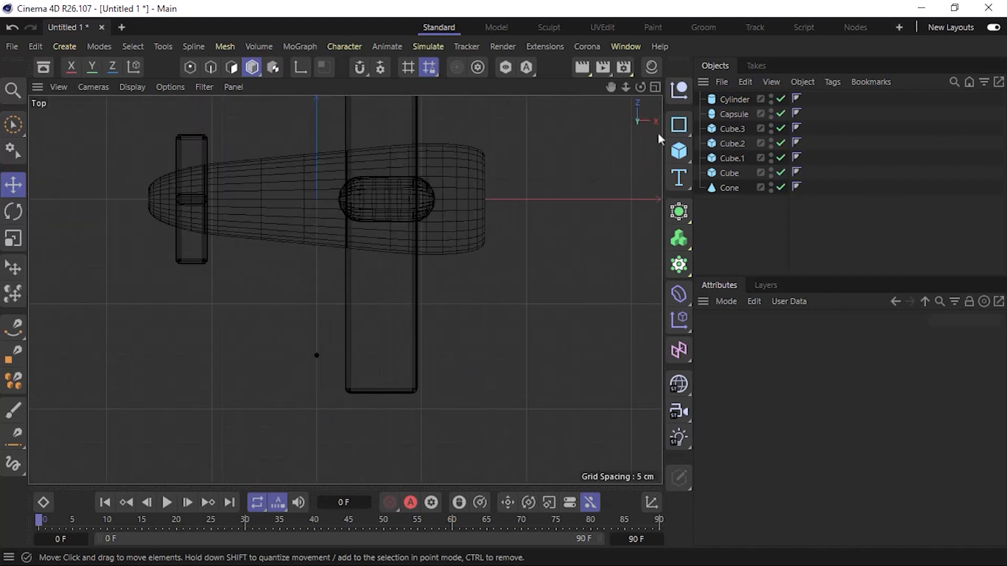
left_click(734, 99)
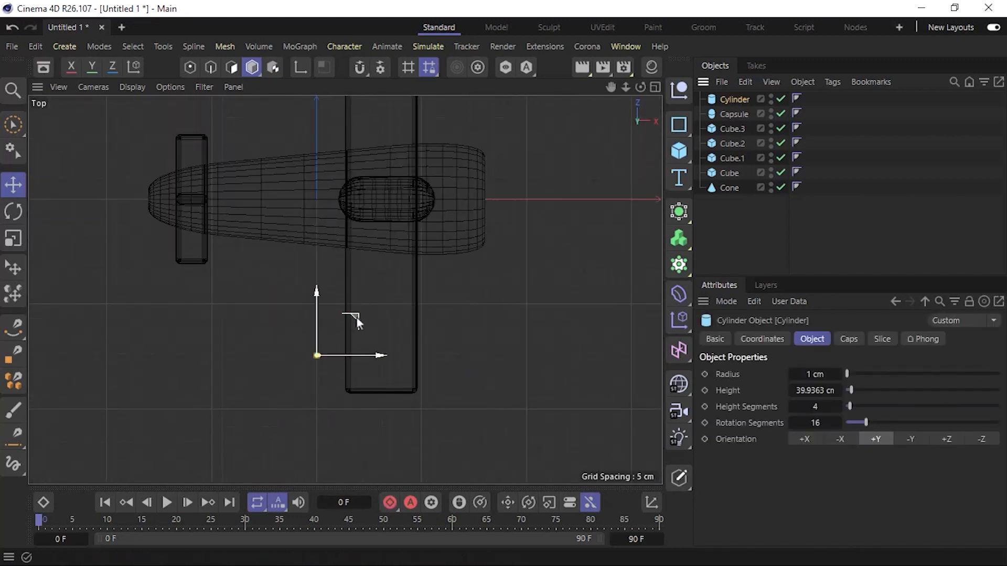
left_click_drag(357, 317, 413, 383)
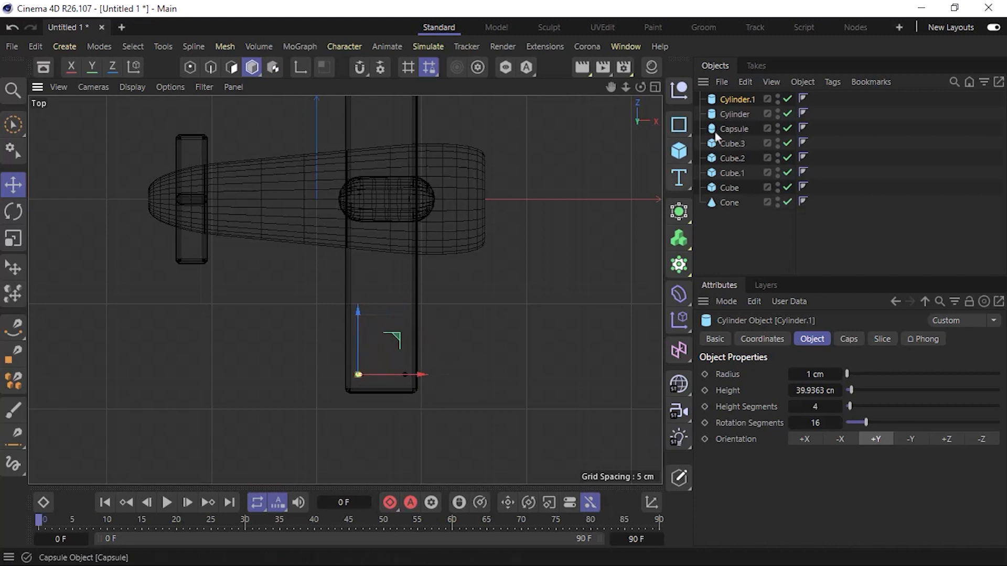
Copy both wing struts along Z to the matching position at the opposite wing tip.
left_click(735, 116, "shift")
left_click_drag(849, 96, 726, 134)
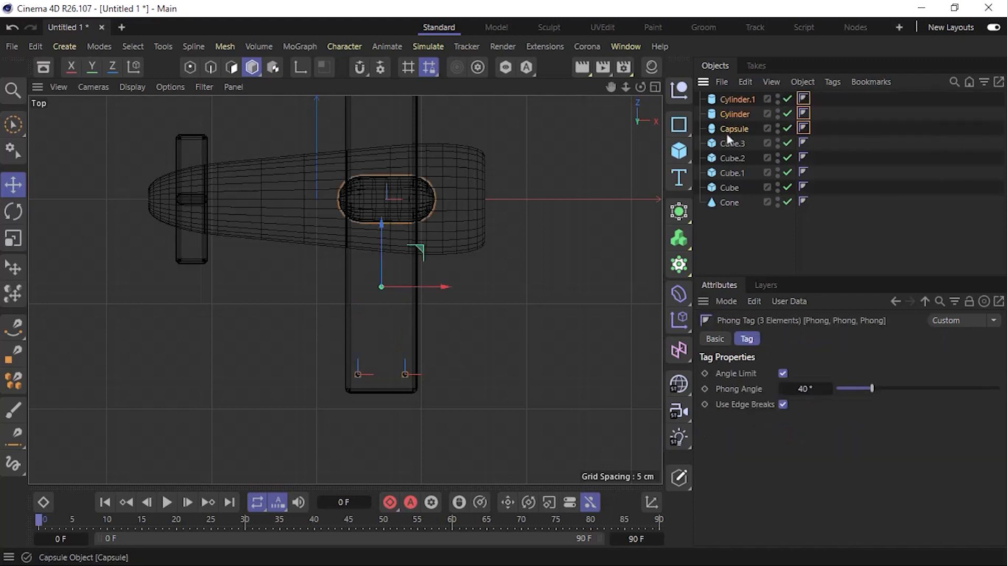
left_click_drag(826, 98, 729, 116)
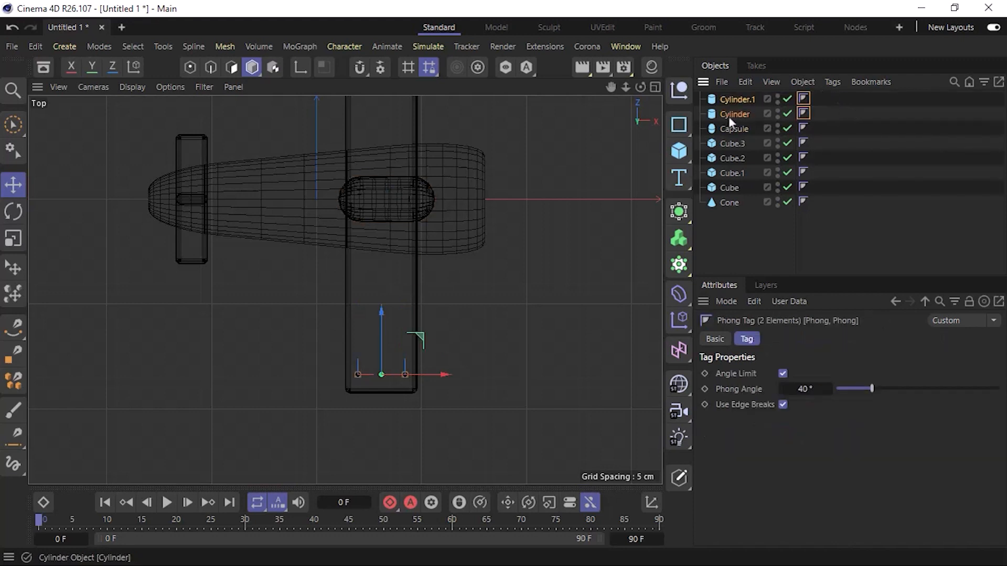
middle_click_drag(383, 269, 352, 387, "alt")
left_click_drag(350, 426, 371, 85)
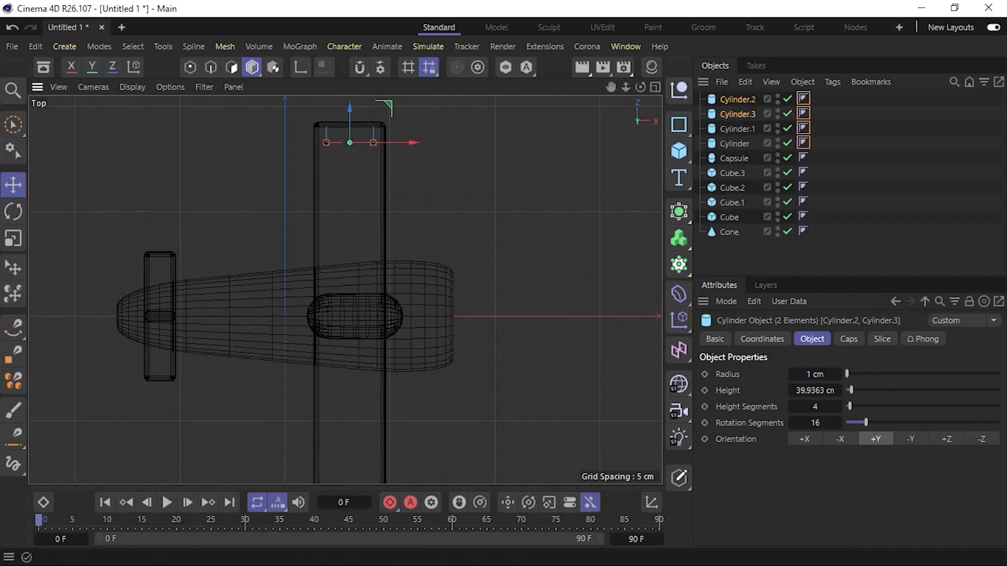
key("F1")
left_click(554, 316)
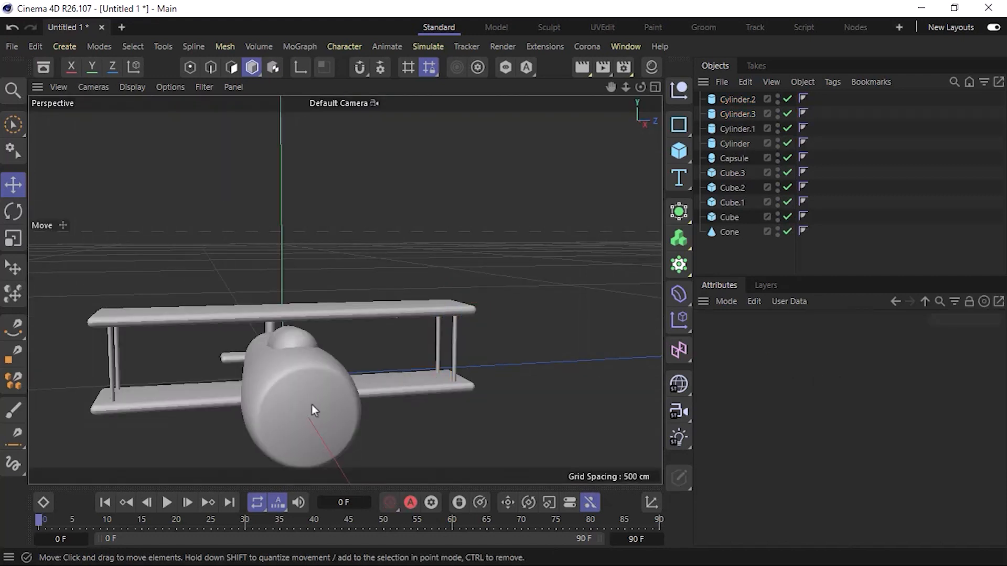
Set the upper wing's Y size to 4 cm.
middle_click_drag(310, 406, 316, 358, "alt")
left_click_drag(300, 363, 317, 388, "alt")
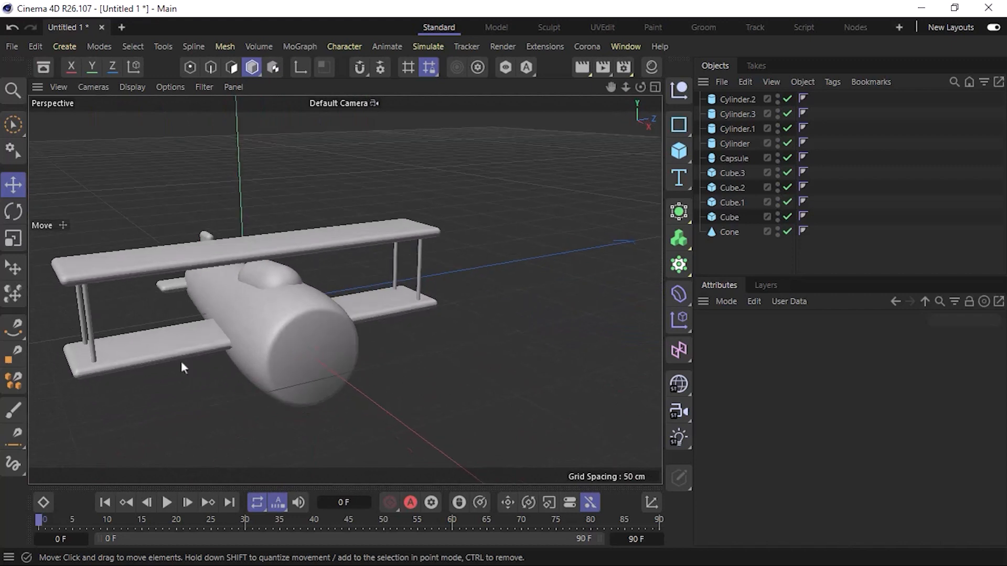
left_click(110, 261)
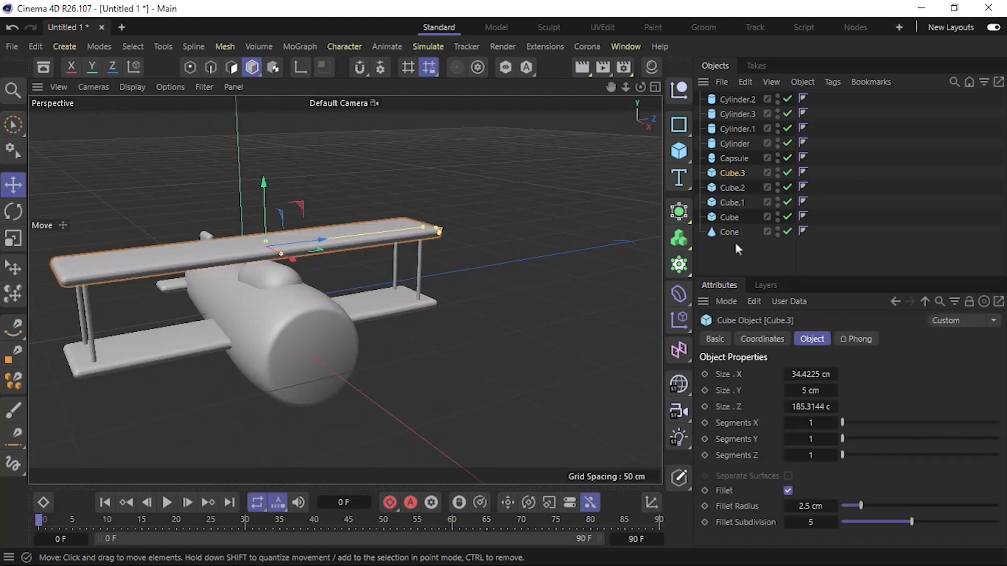
left_click(794, 394)
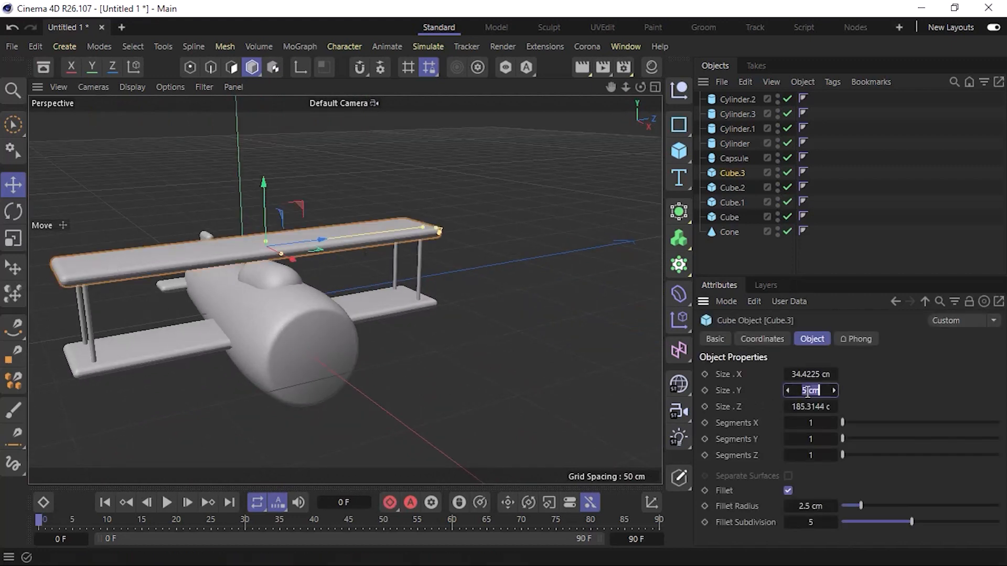
type("4")
key("Return")
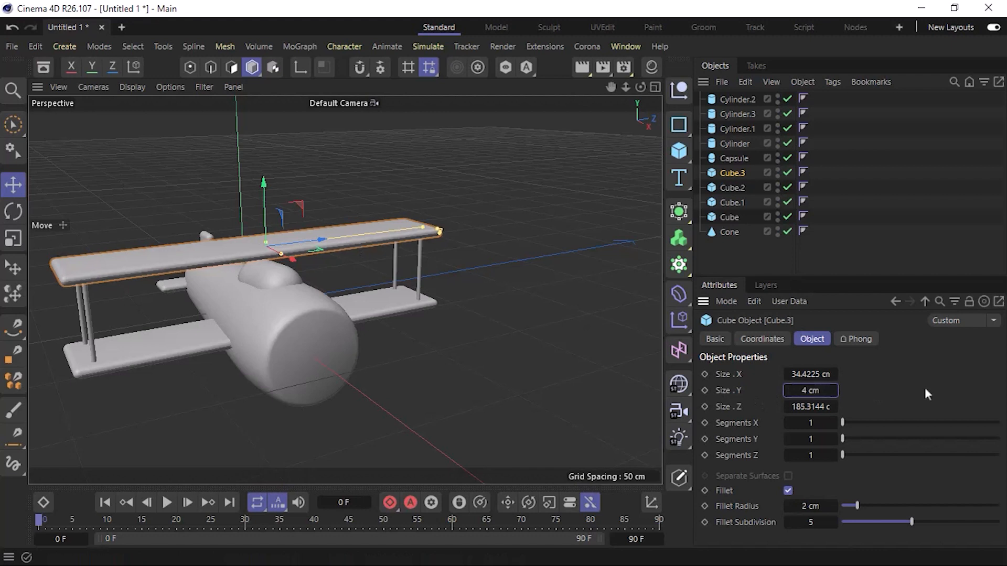
Thin the lower wing to a Y size of 4 cm and deselect it.
left_click(362, 307)
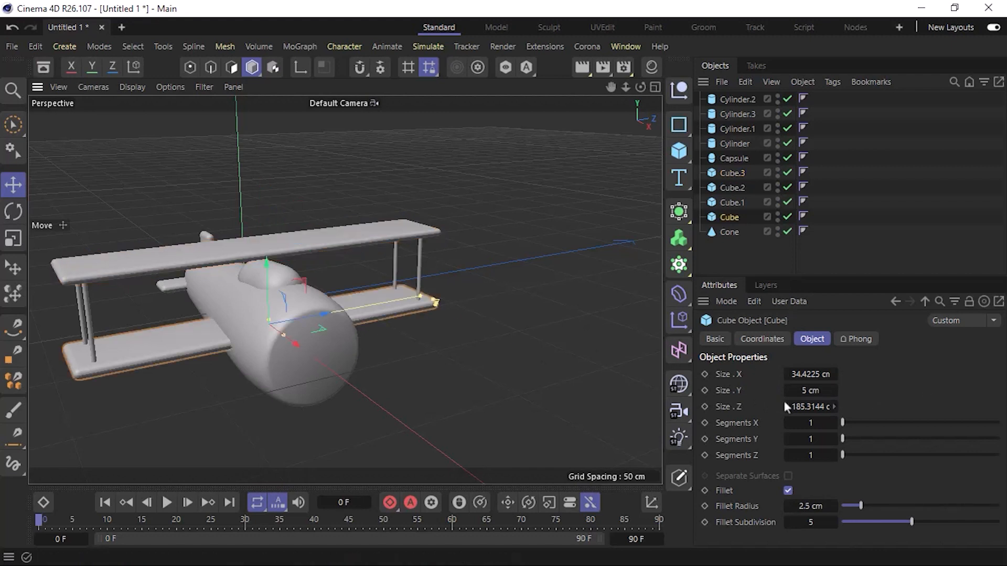
left_click(813, 390)
type("4")
key("Return")
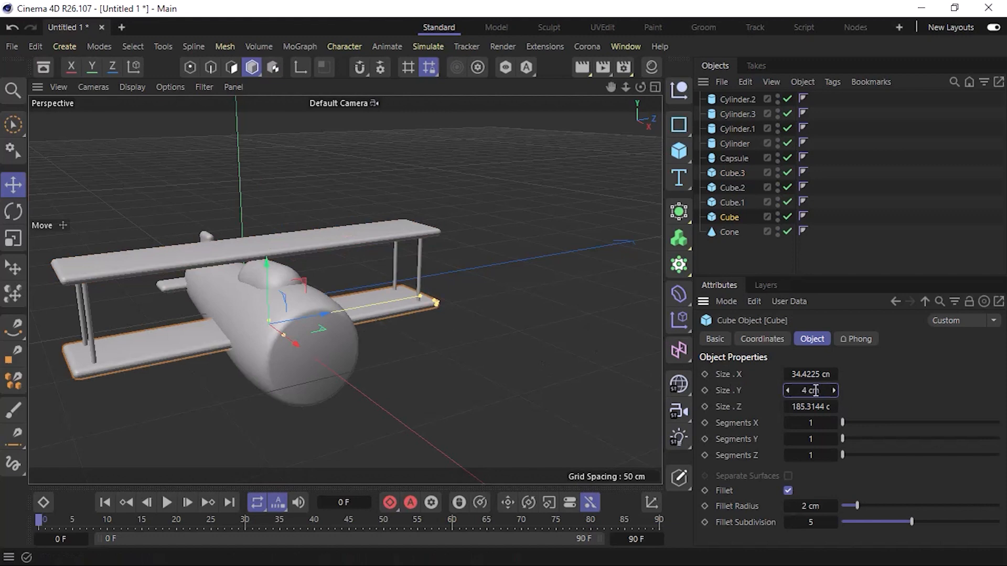
left_click(524, 370)
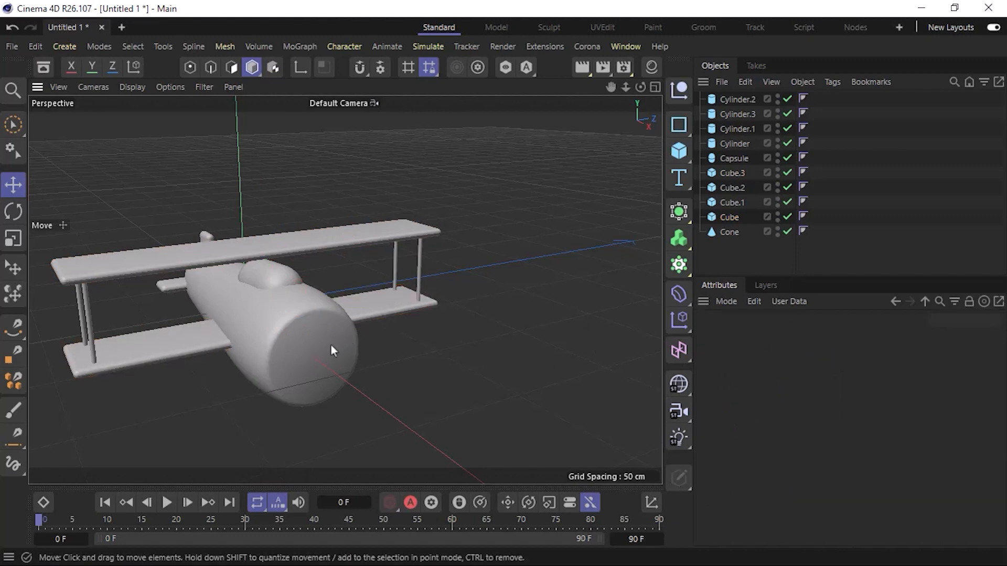
left_click_drag(331, 350, 185, 341, "alt")
left_click_drag(292, 320, 275, 360, "alt")
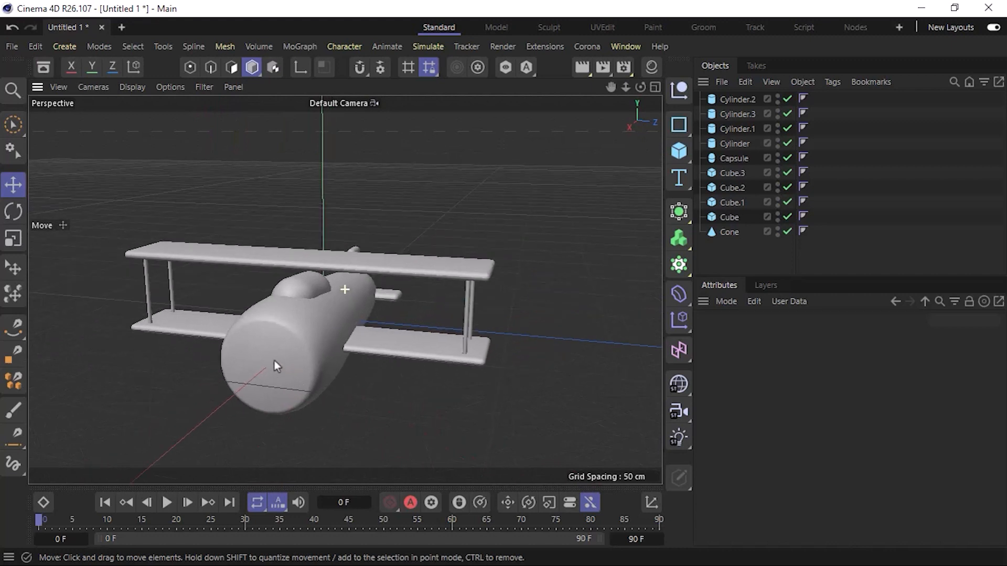
left_click(678, 158)
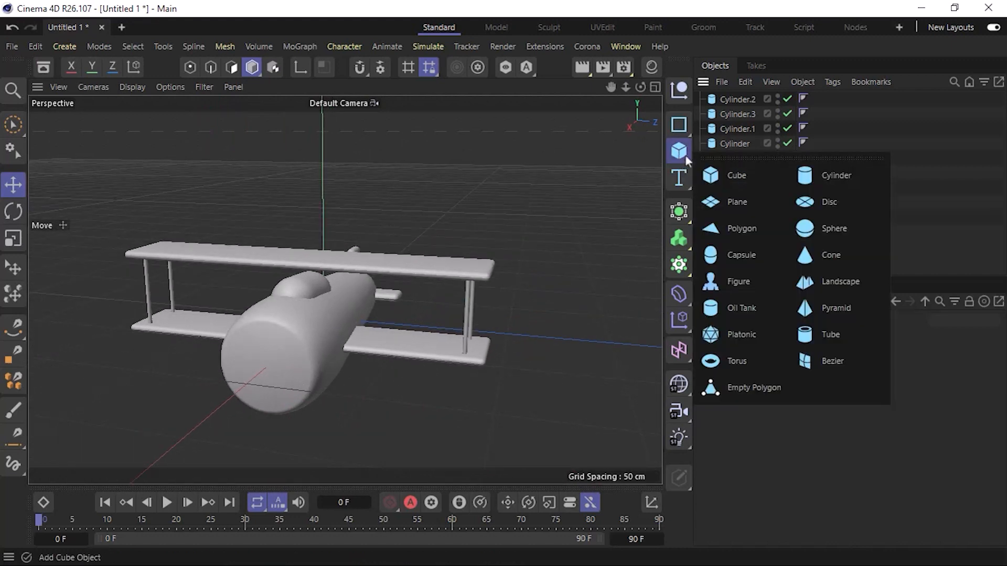
left_click(865, 171)
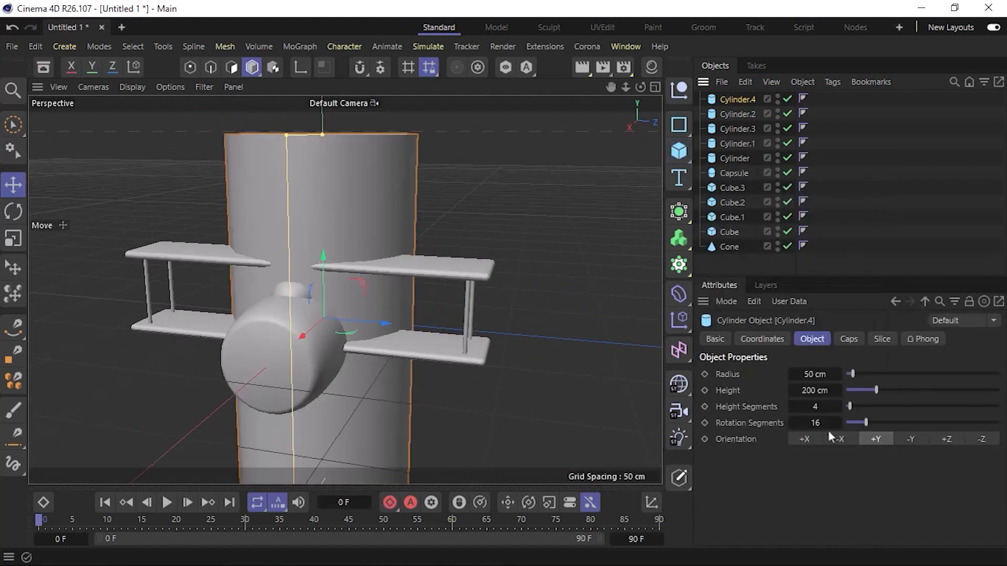
left_click(811, 439)
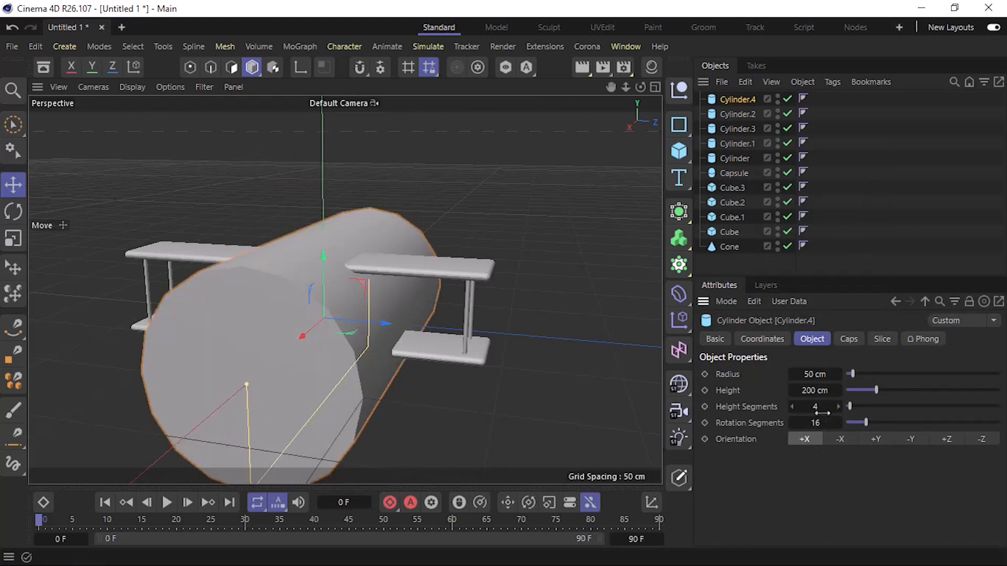
left_click(817, 380)
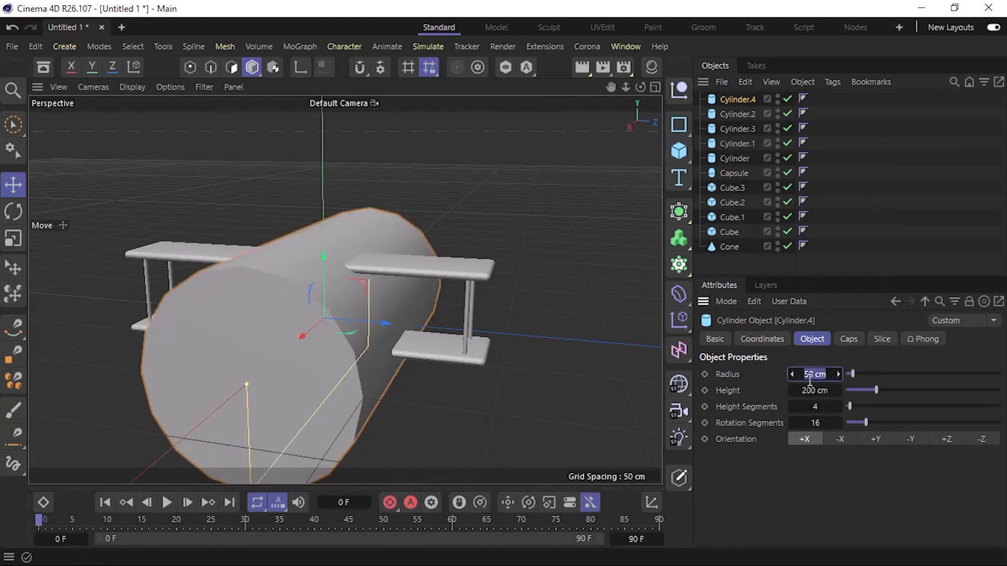
type("10")
key("Return")
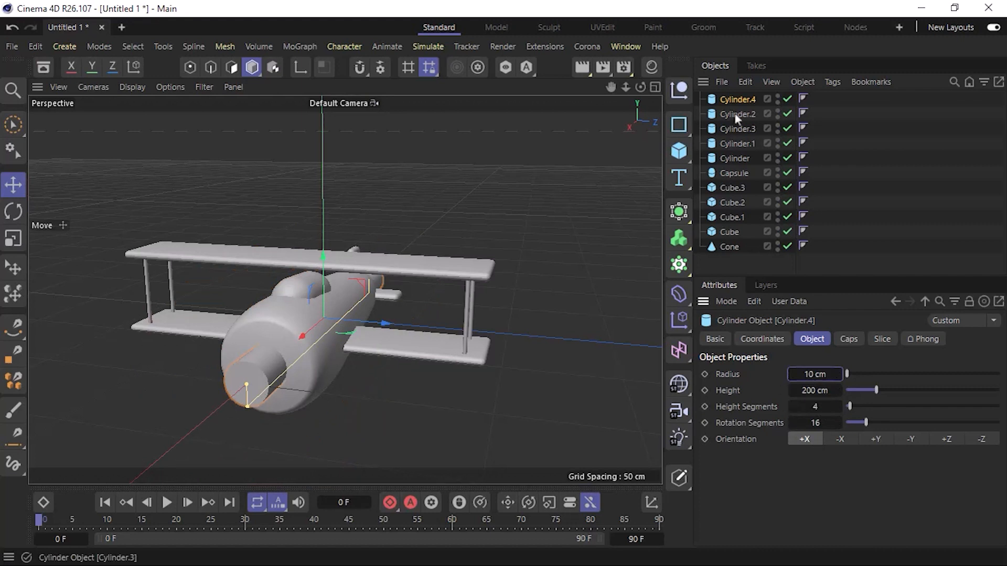
key("Delete")
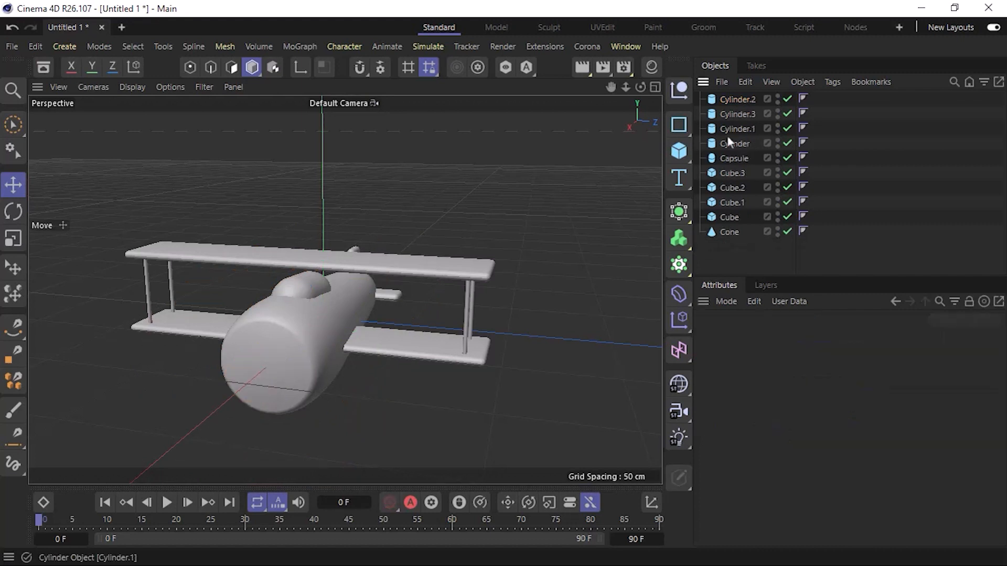
Add a capsule oriented along +X with a 15 cm radius.
left_click(679, 151)
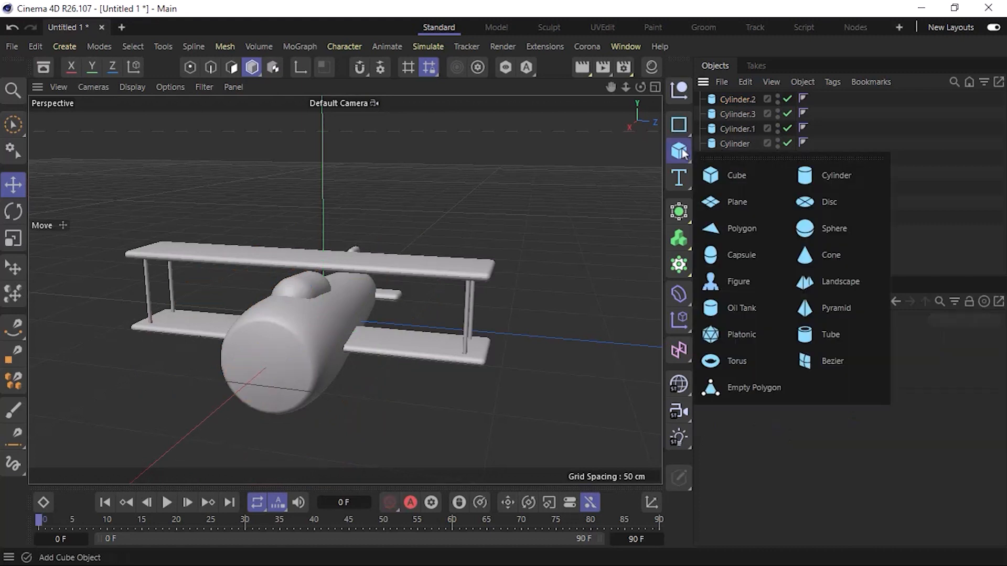
left_click(777, 255)
left_click(806, 455)
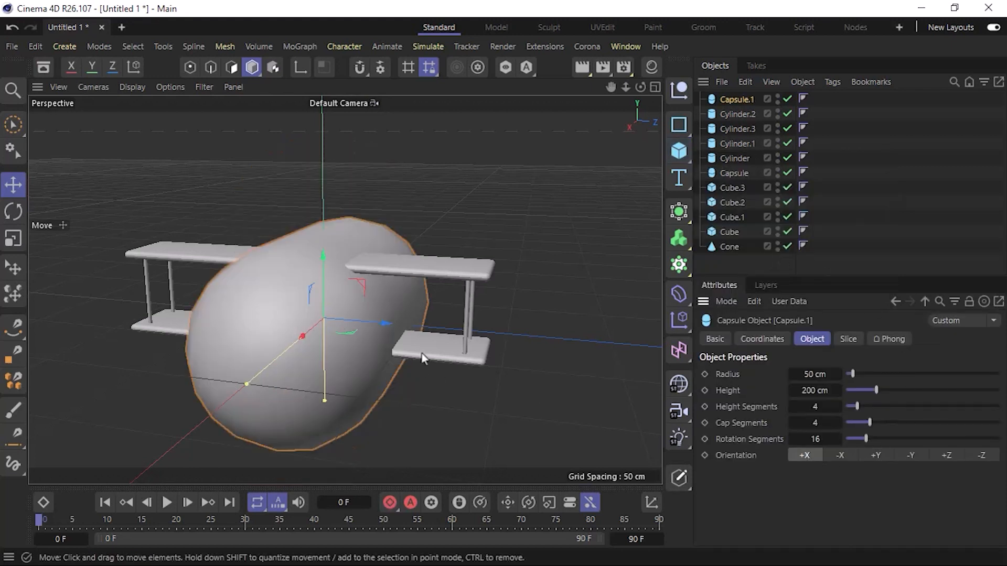
left_click(808, 374)
type("10")
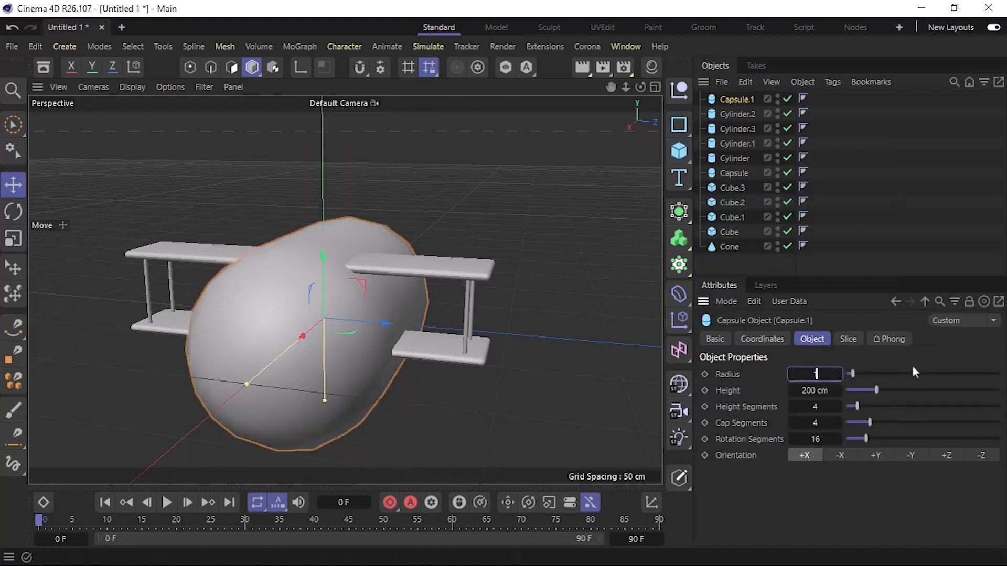
key("Return")
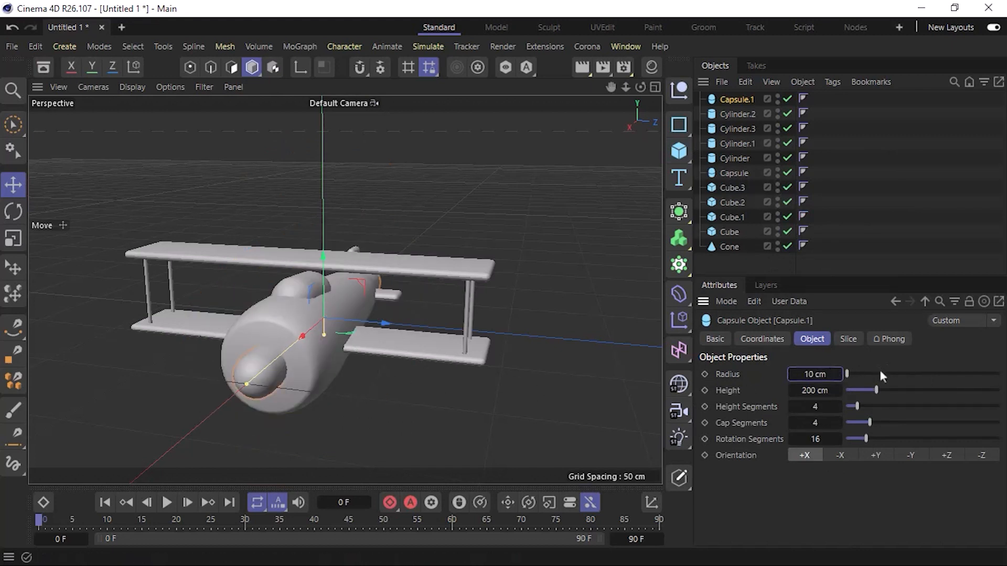
left_click(808, 374)
type("15")
key("Return")
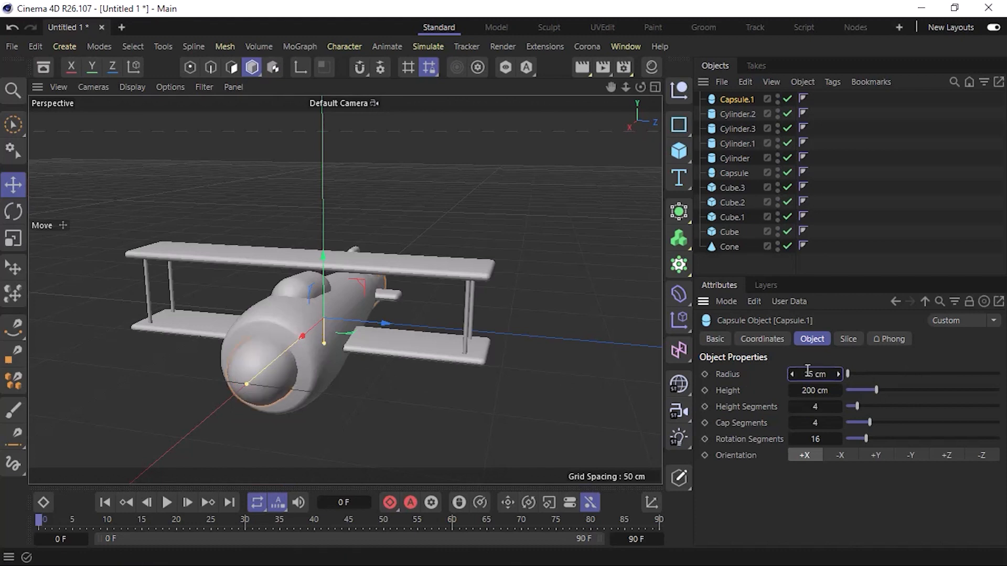
Set the new capsule's height to 100 cm and move it forward along X so its rounded end protrudes from the fuselage nose.
left_click_drag(327, 383, 309, 394, "alt")
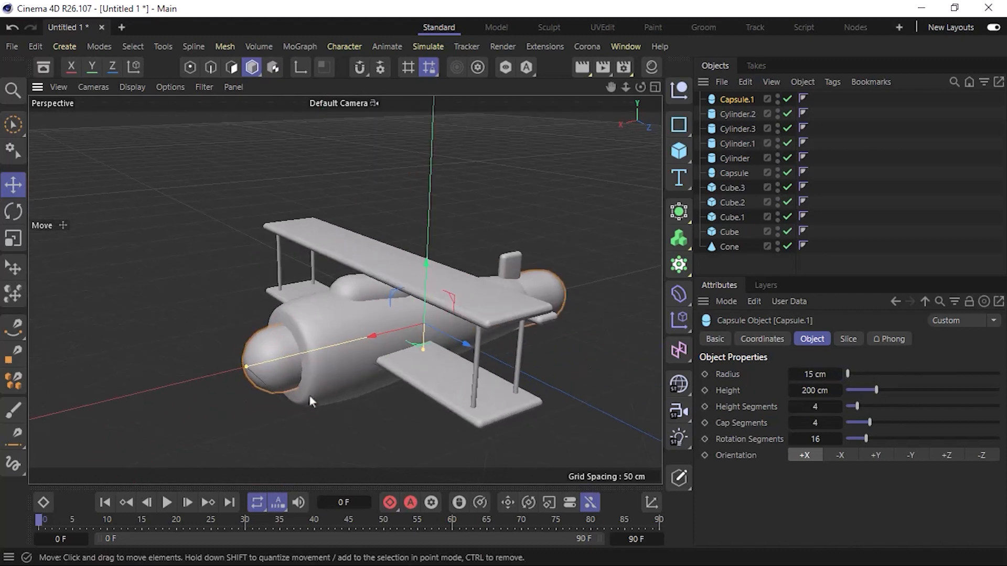
left_click(813, 392)
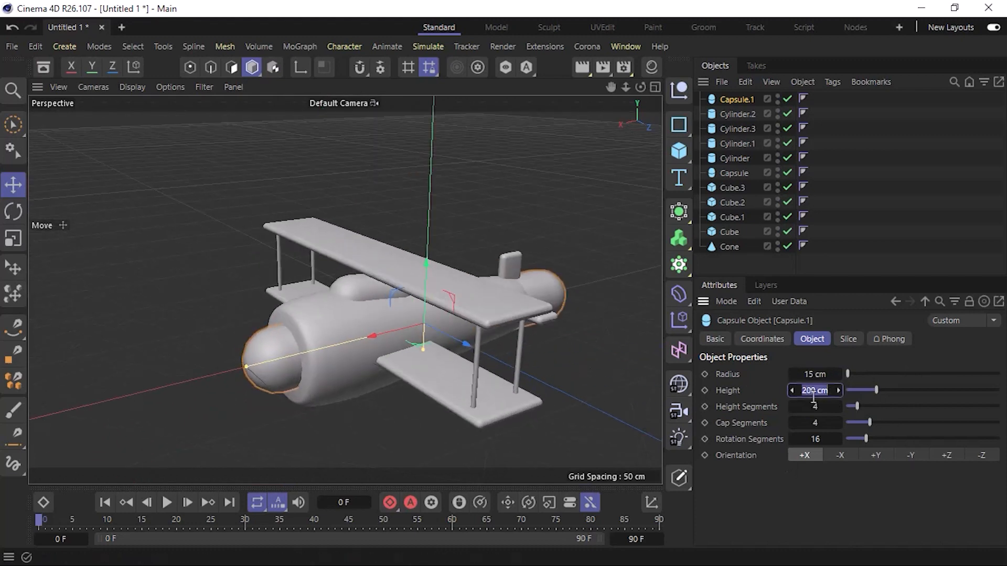
type("100")
key("Return")
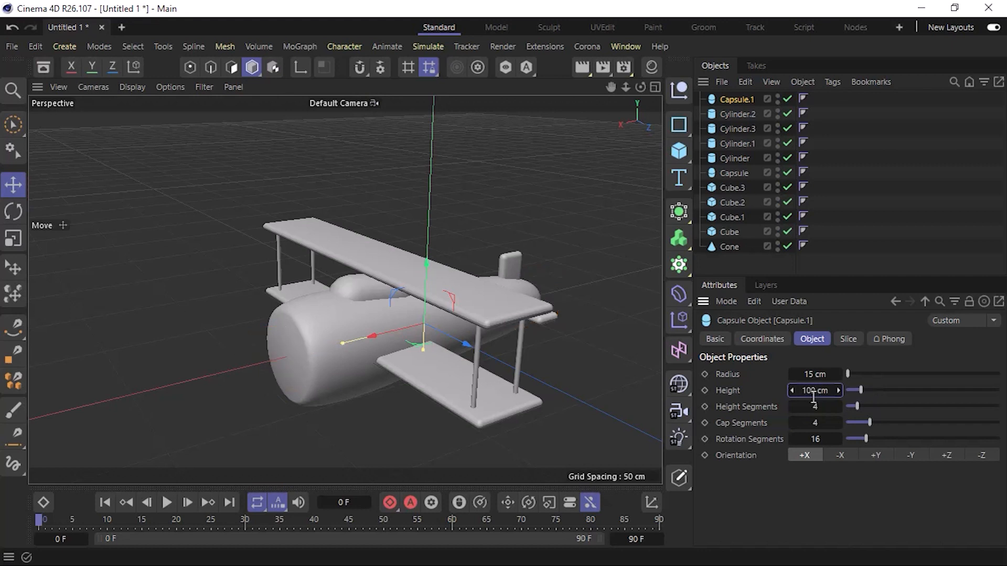
left_click_drag(395, 334, 342, 343)
left_click(225, 376)
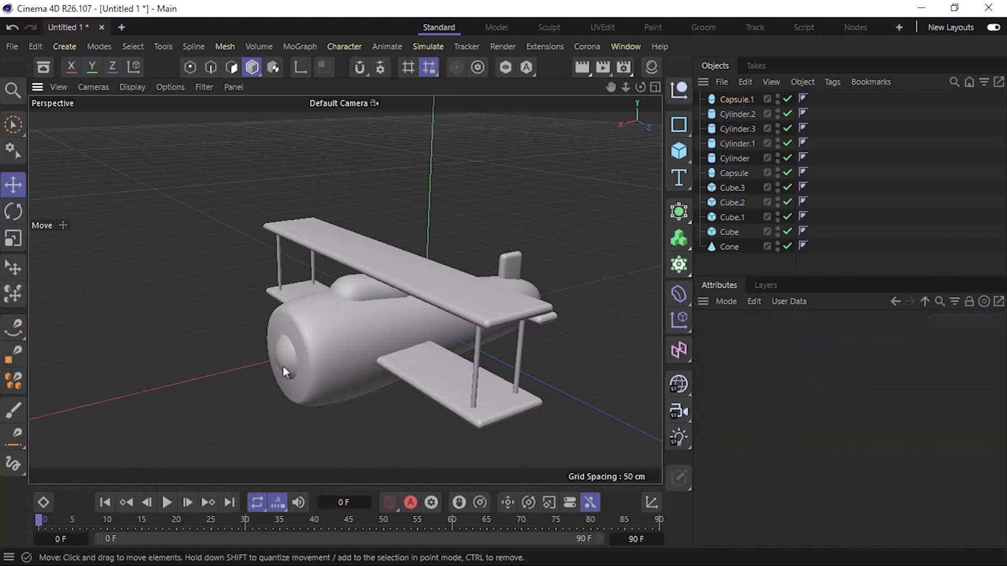
Add a cylinder oriented along +X with a 20 cm radius and move it forward along X towards the nose.
left_click_drag(282, 367, 522, 303, "alt")
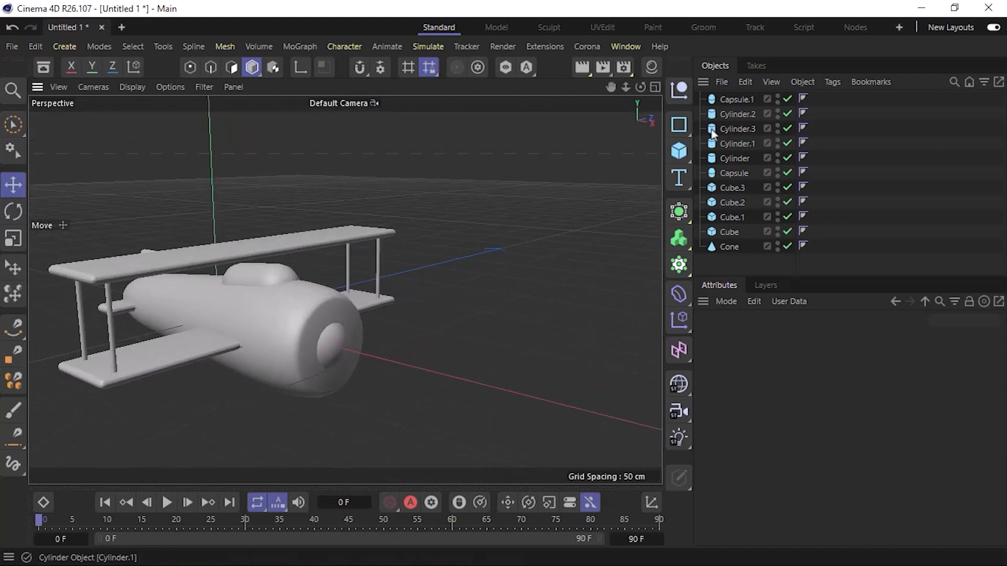
left_click(682, 153)
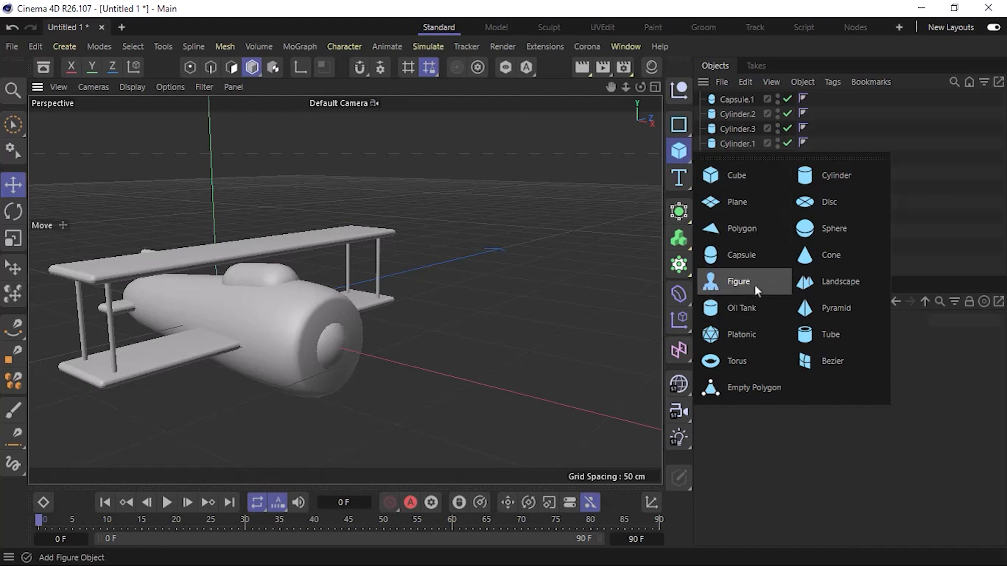
left_click(855, 180)
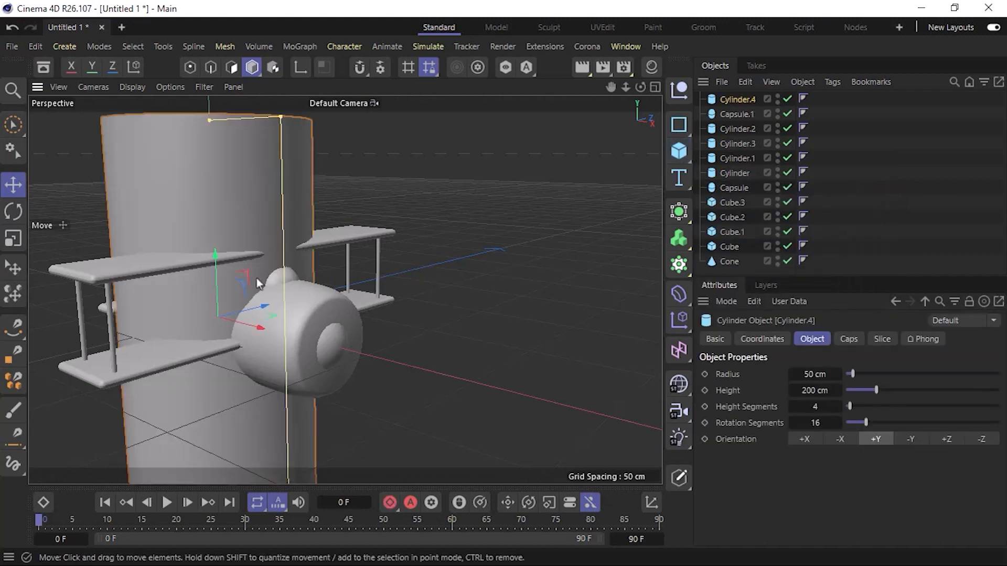
left_click(805, 439)
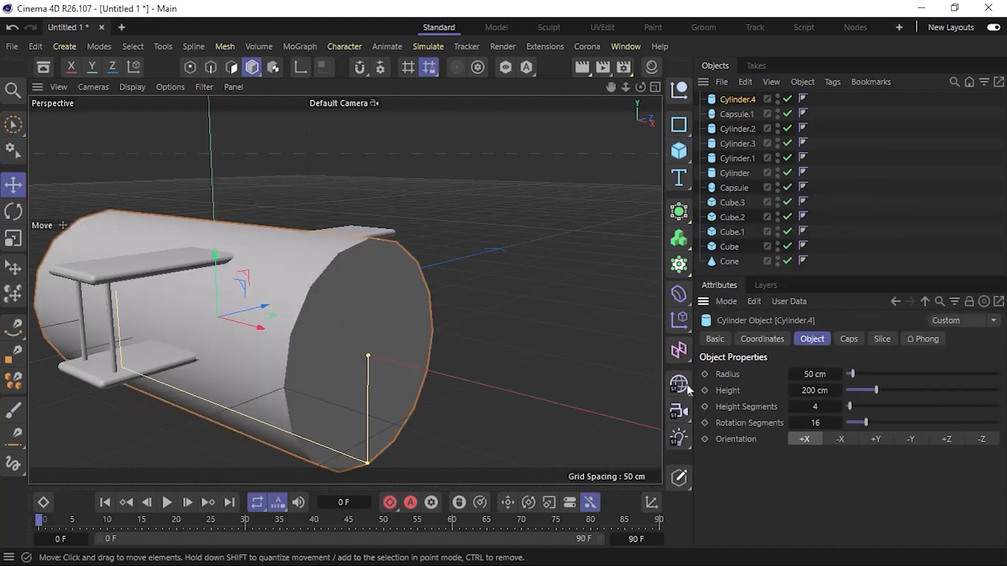
left_click(815, 374)
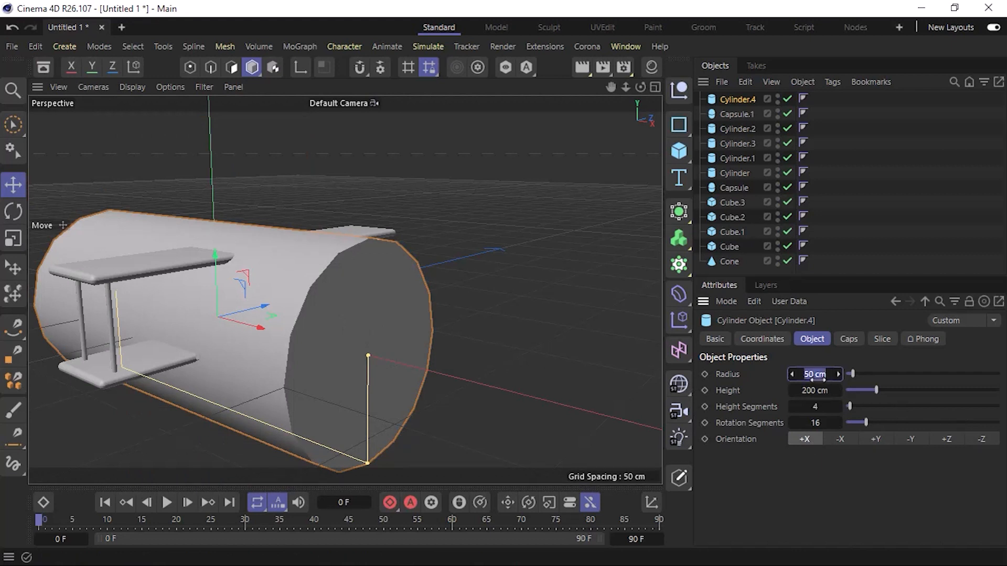
type("30")
key("Return")
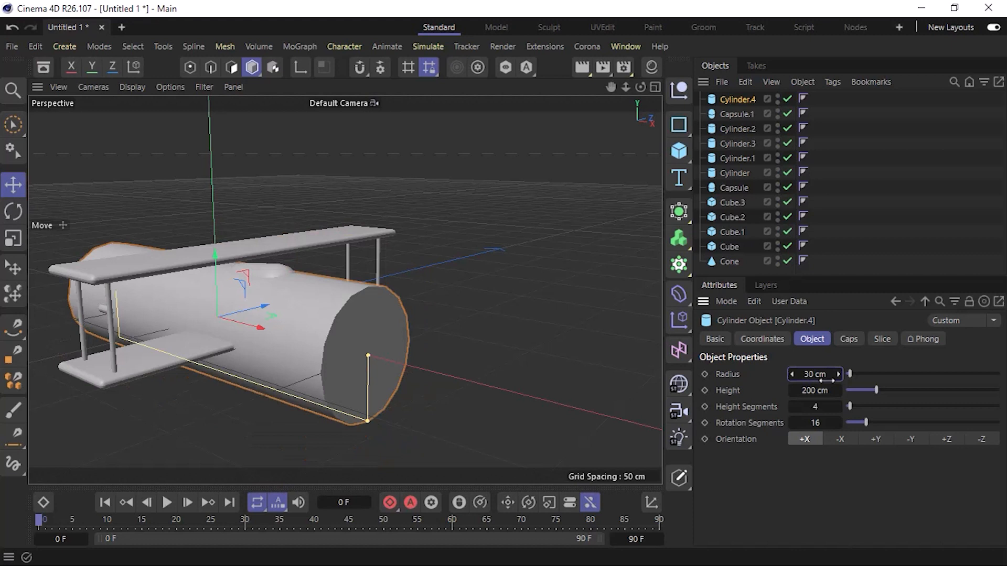
left_click(816, 375)
type("20")
key("Return")
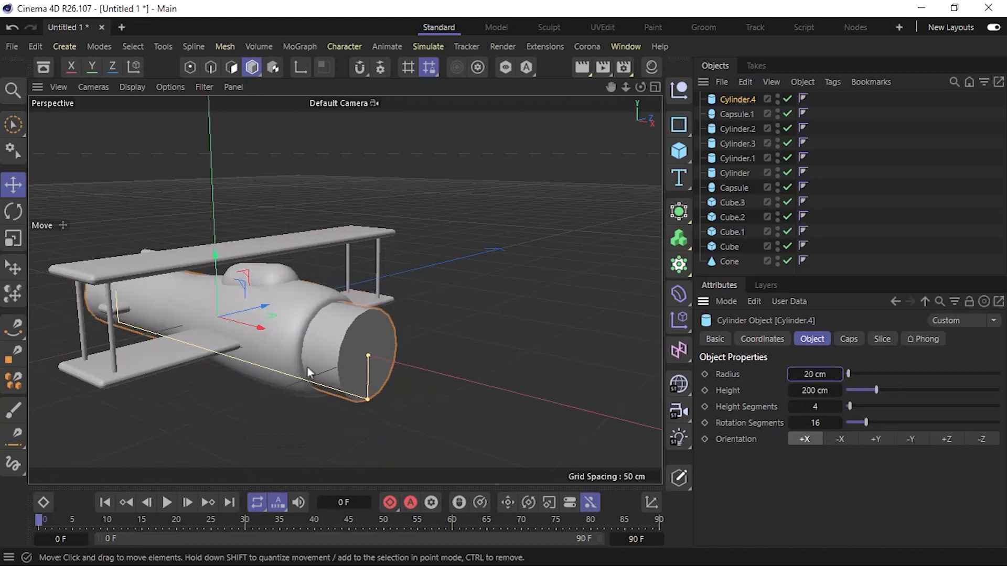
left_click_drag(237, 340, 330, 346)
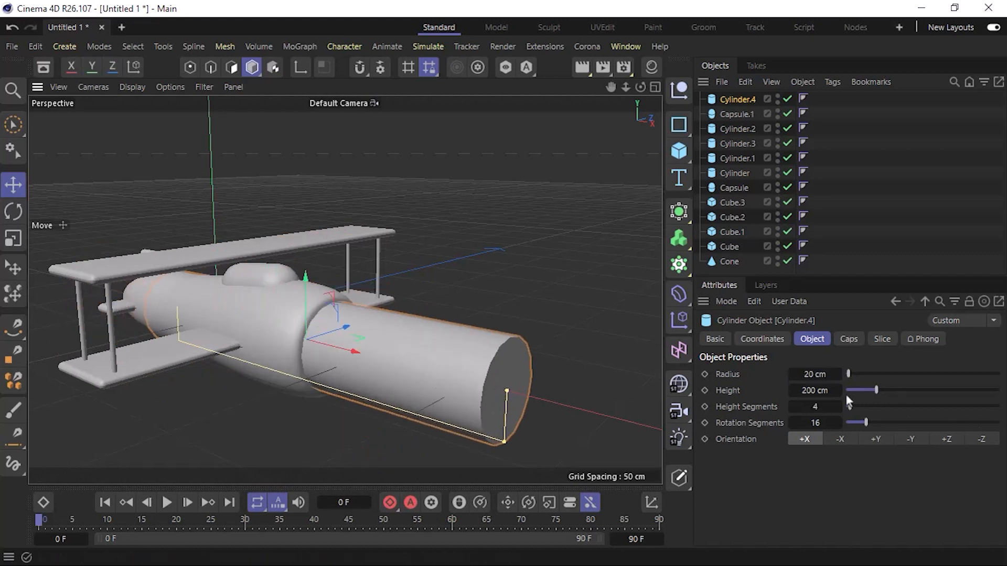
Shorten the nose cylinder to 50 cm, move it forward along X clear of the fuselage, and reduce its height to 20 cm.
left_click(823, 391)
type("50")
key("Return")
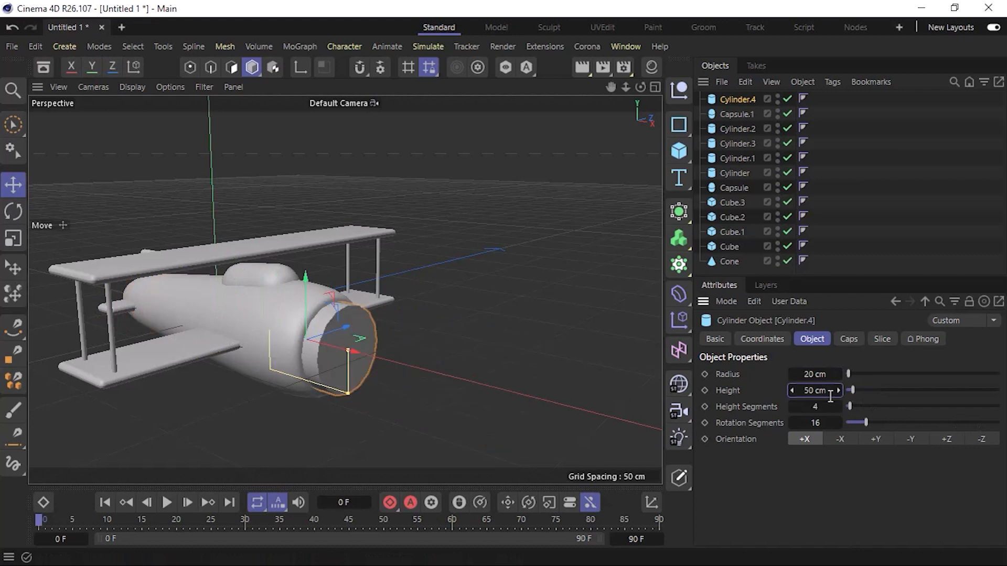
left_click_drag(339, 349, 442, 404)
left_click(822, 392)
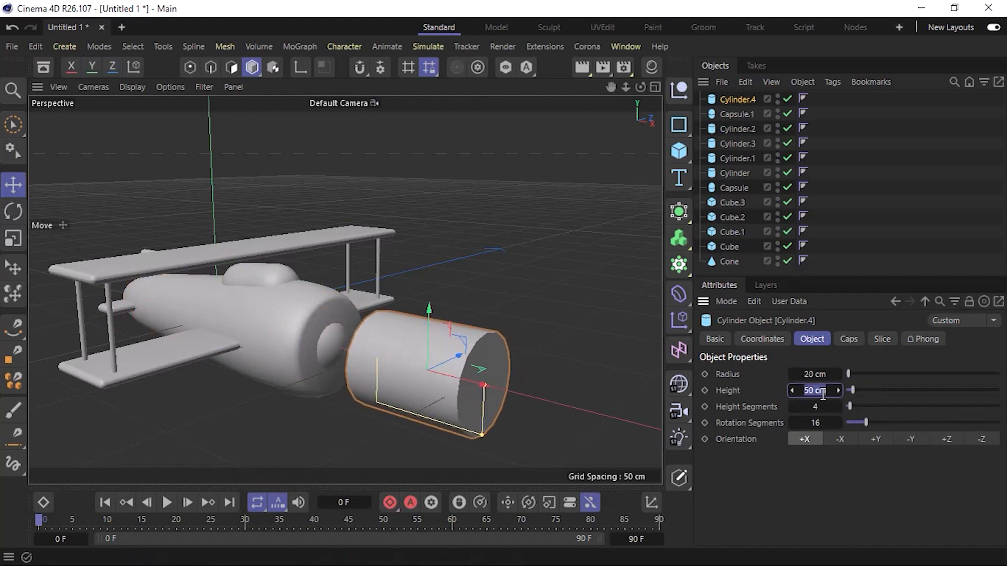
type("30")
key("Return")
left_click(822, 395)
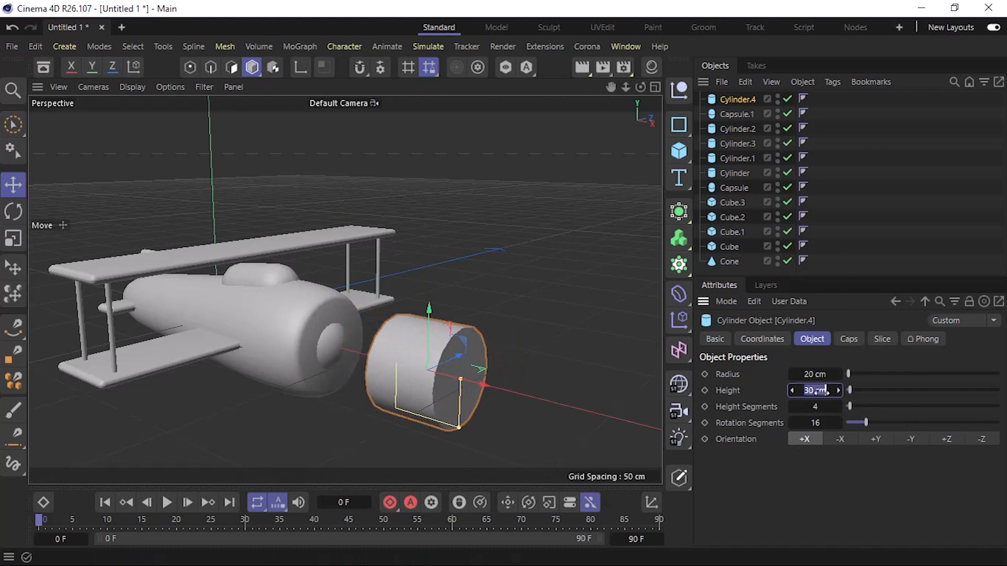
type("20")
key("Return")
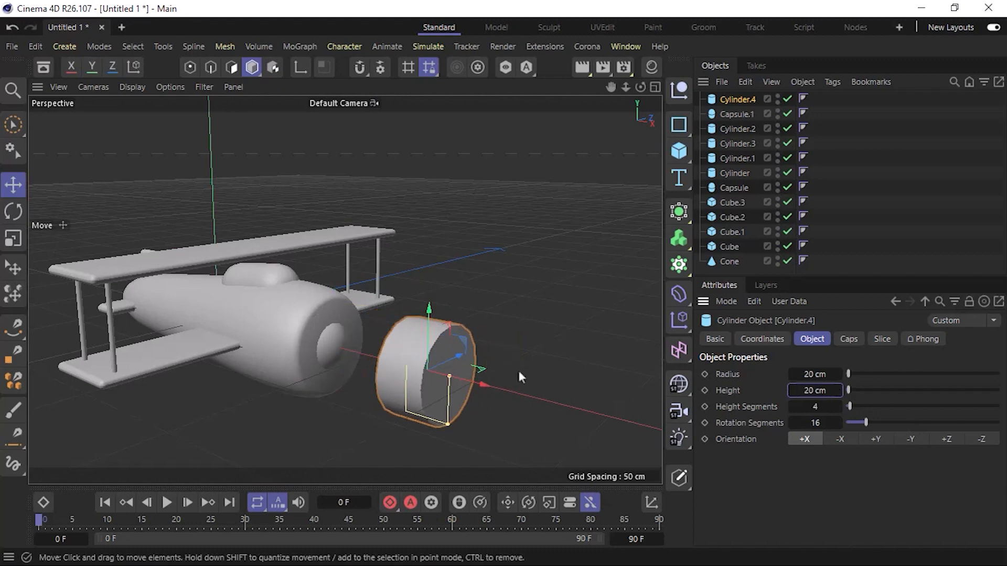
mouse_move(438, 393)
left_mouse_down("alt")
mouse_move(480, 374)
mouse_move(436, 396)
left_mouse_up("alt")
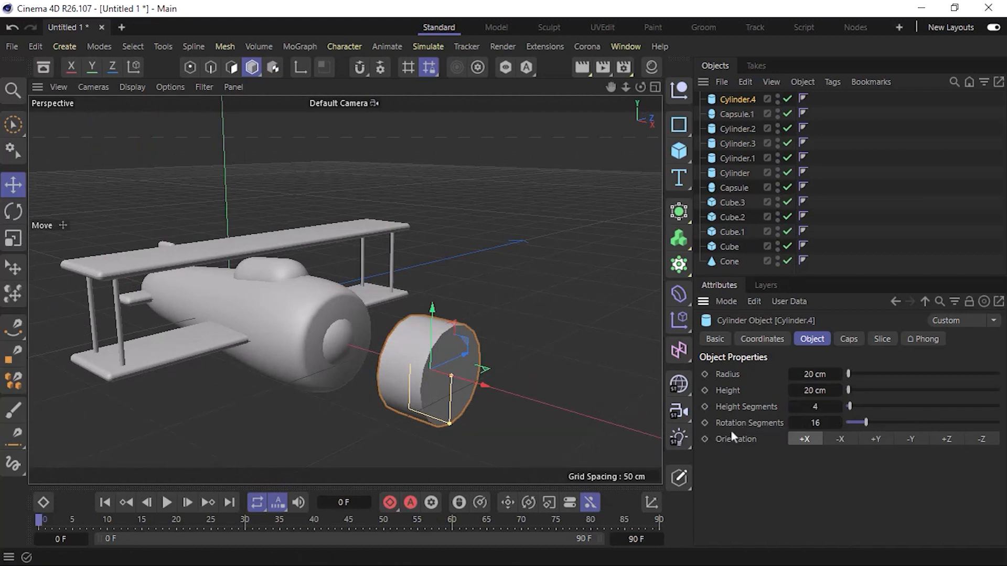
Set the cylinder's rotation segments to 6 and move it back along X against the fuselage nose.
left_click(798, 421)
type("6")
key("Return")
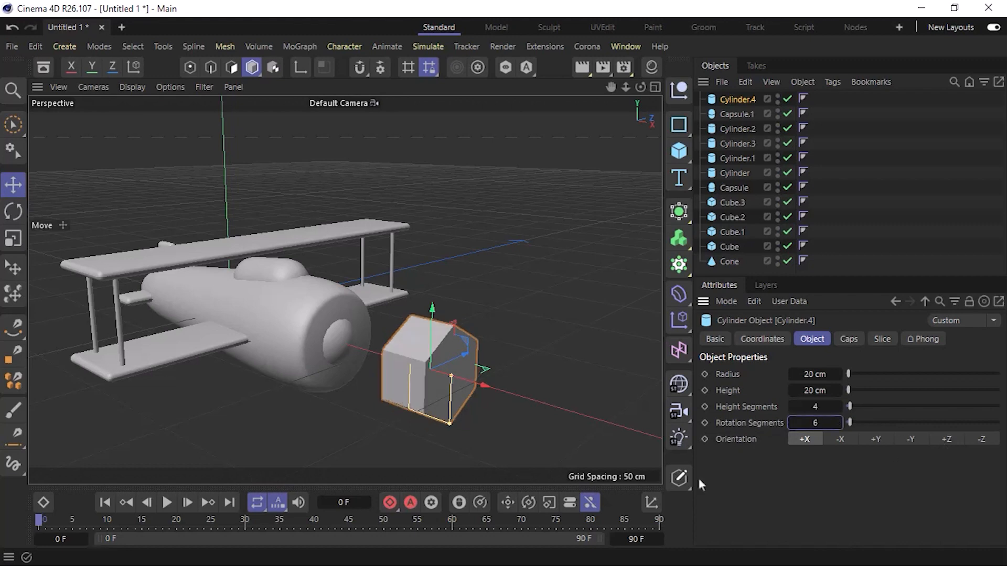
left_click_drag(432, 389, 335, 355, "alt")
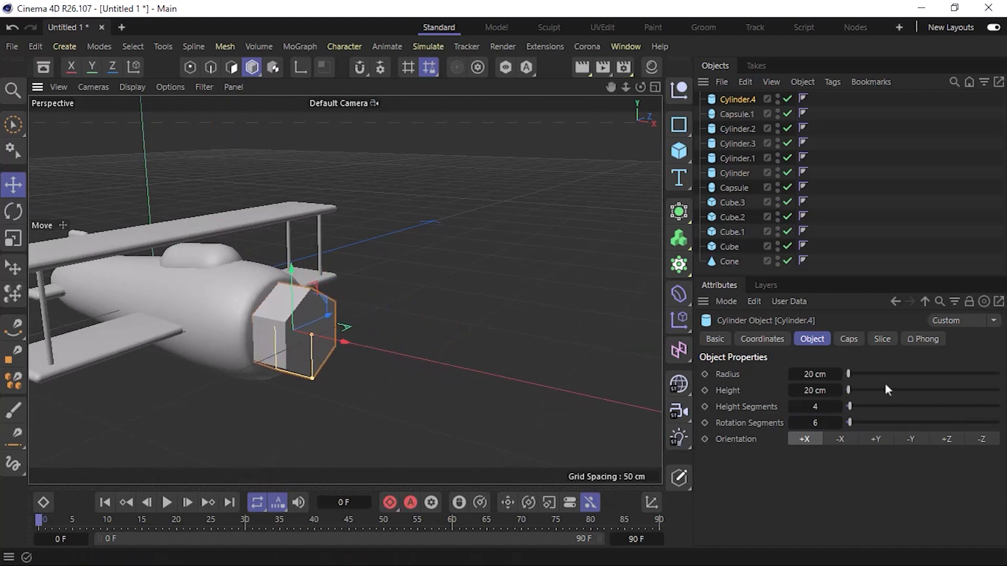
Shrink the six-sided nose cylinder to a 5 cm radius and a 10 cm height.
double_click(819, 374)
type("10")
key("Return")
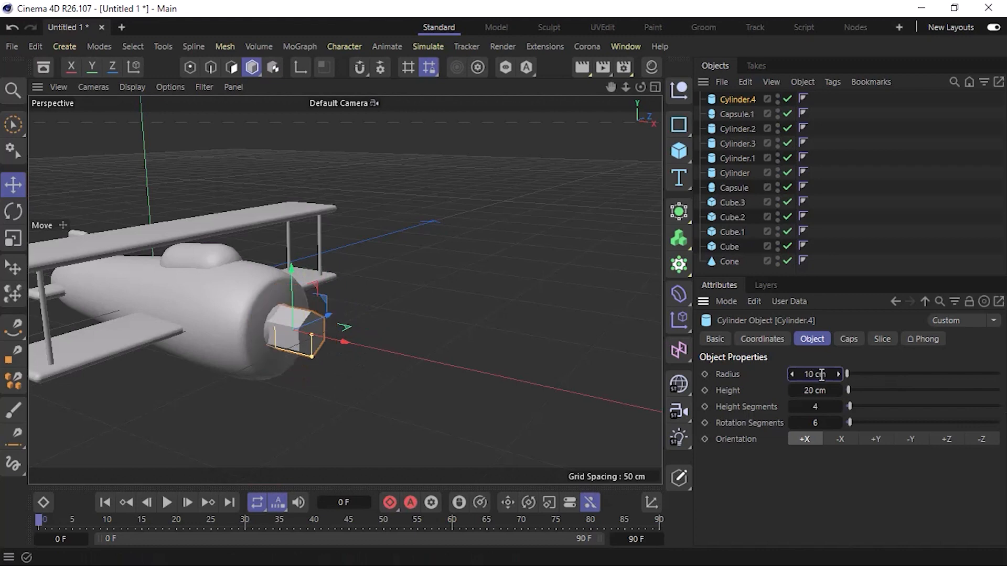
scroll(297, 329, "up", 5)
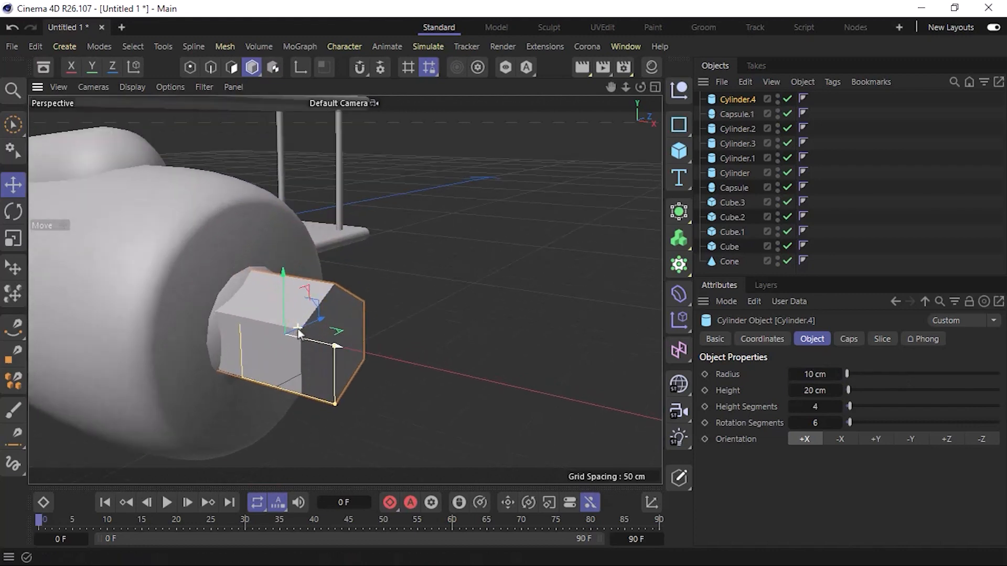
double_click(819, 374)
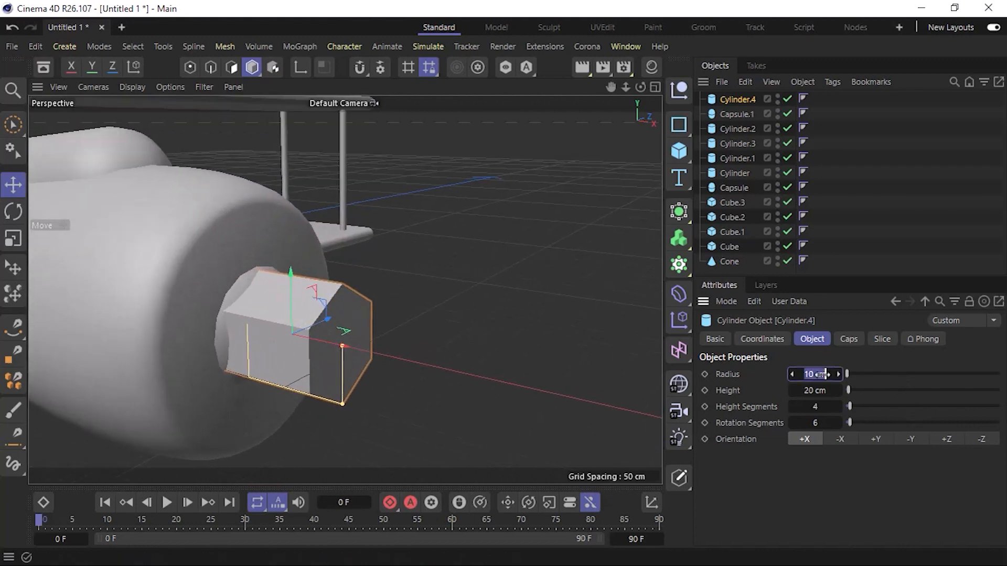
type("5")
key("Return")
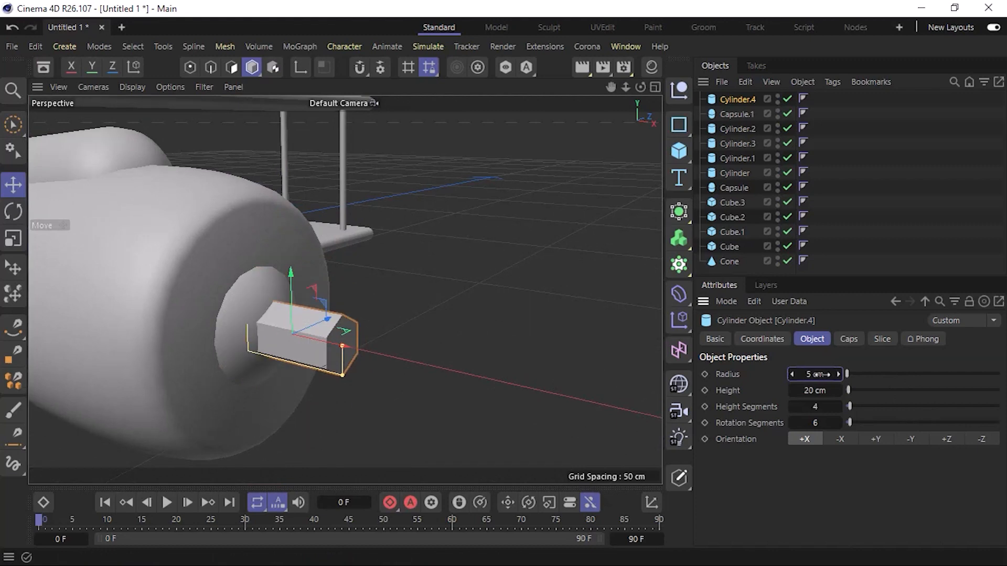
left_click_drag(371, 364, 334, 392, "alt")
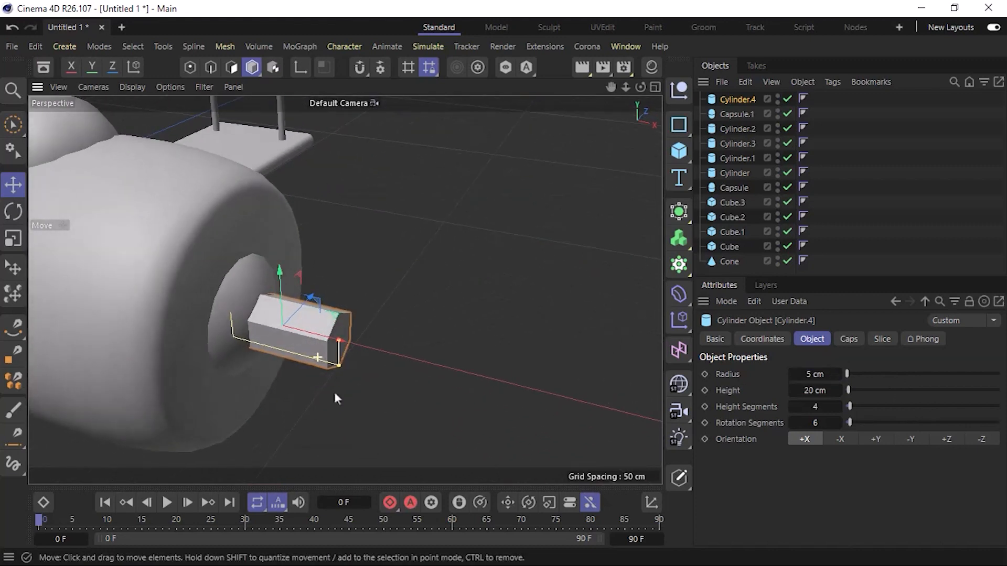
double_click(816, 391)
type("10")
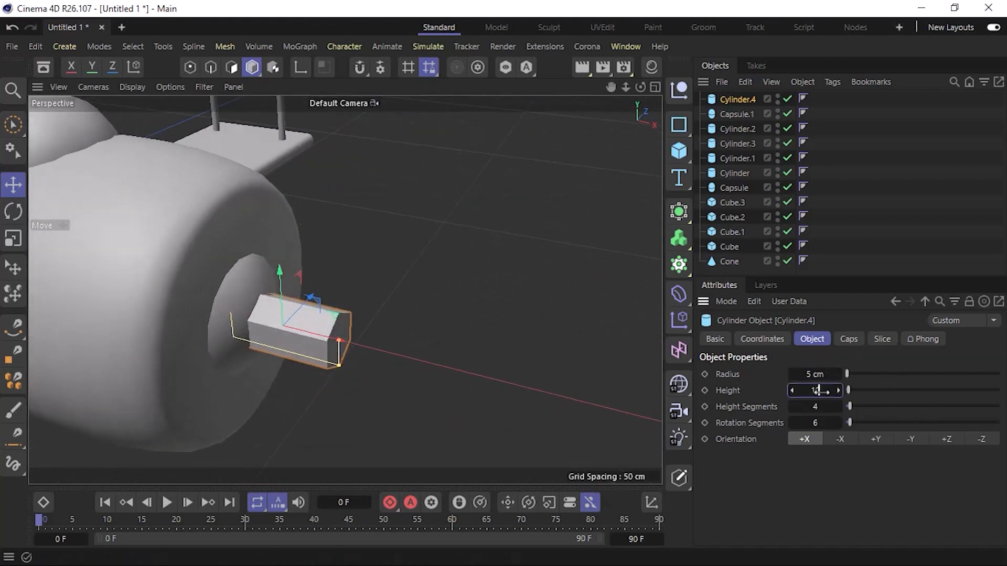
key("Return")
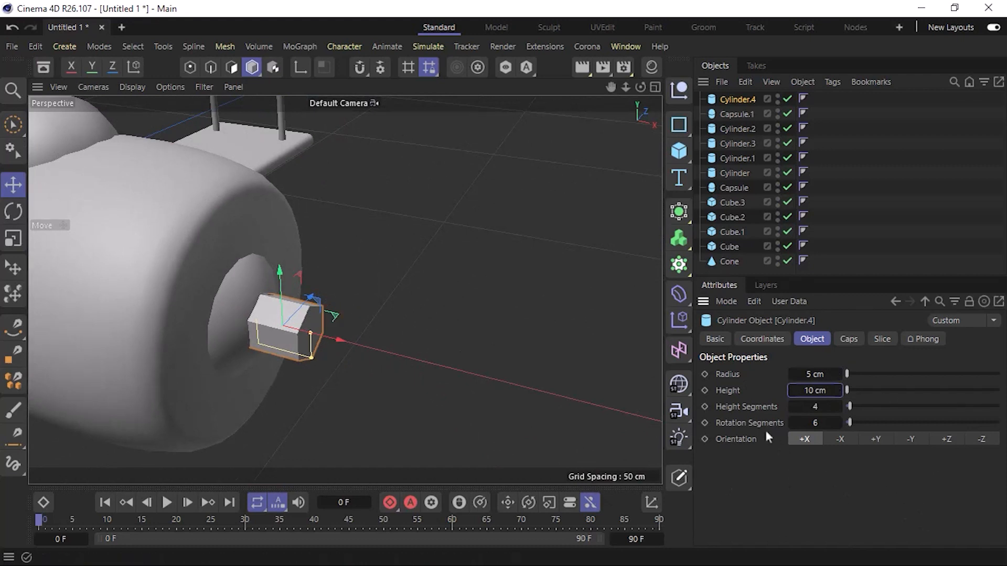
Enable the cap fillet on the six-sided cylinder, push it back along X into the nose capsule and deselect it.
left_click(849, 340)
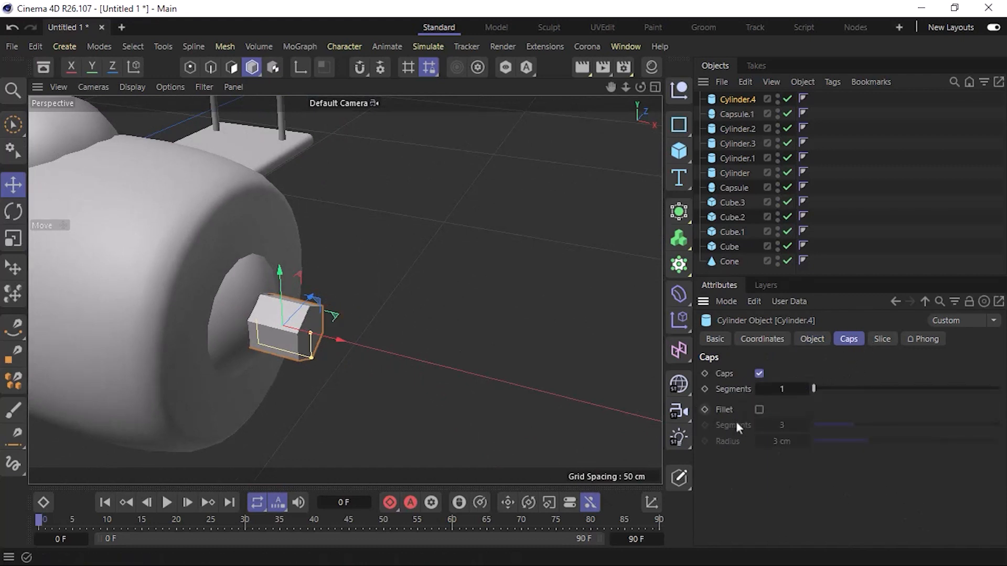
left_click(758, 410)
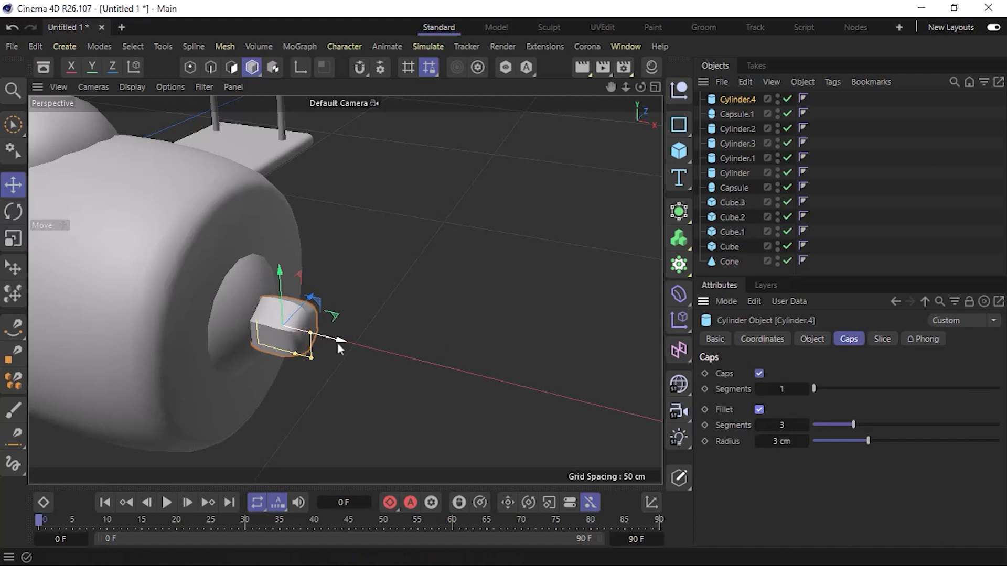
left_click_drag(338, 342, 264, 346)
left_click(459, 359)
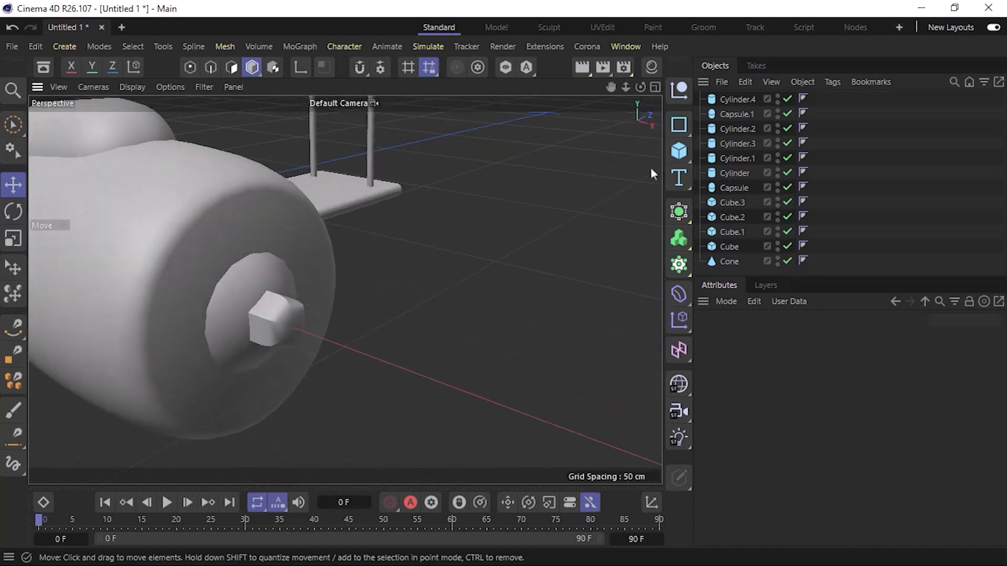
Add a cube measuring 10 cm in X, Y and Z.
left_click(681, 152)
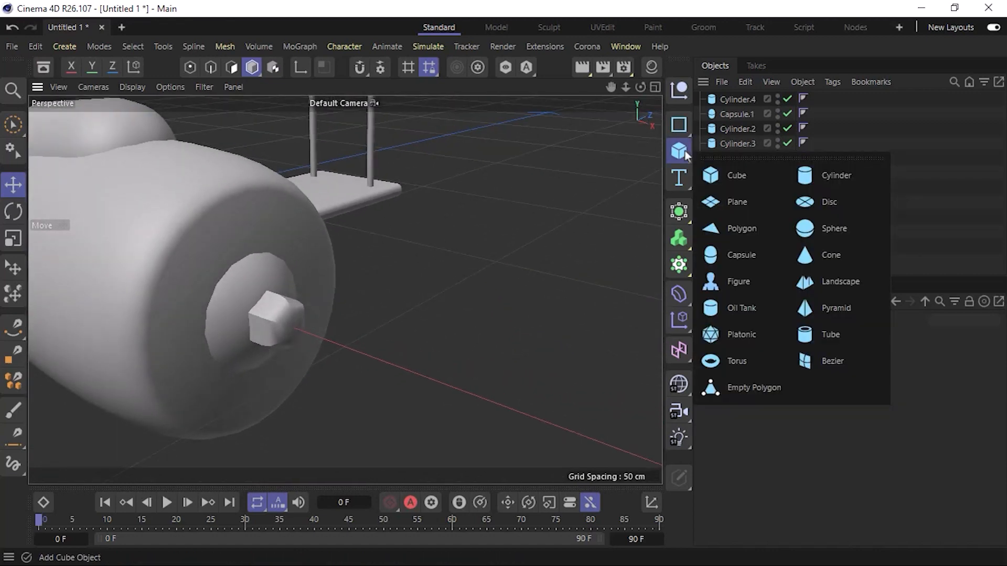
left_click(740, 174)
scroll(367, 294, "down", 5)
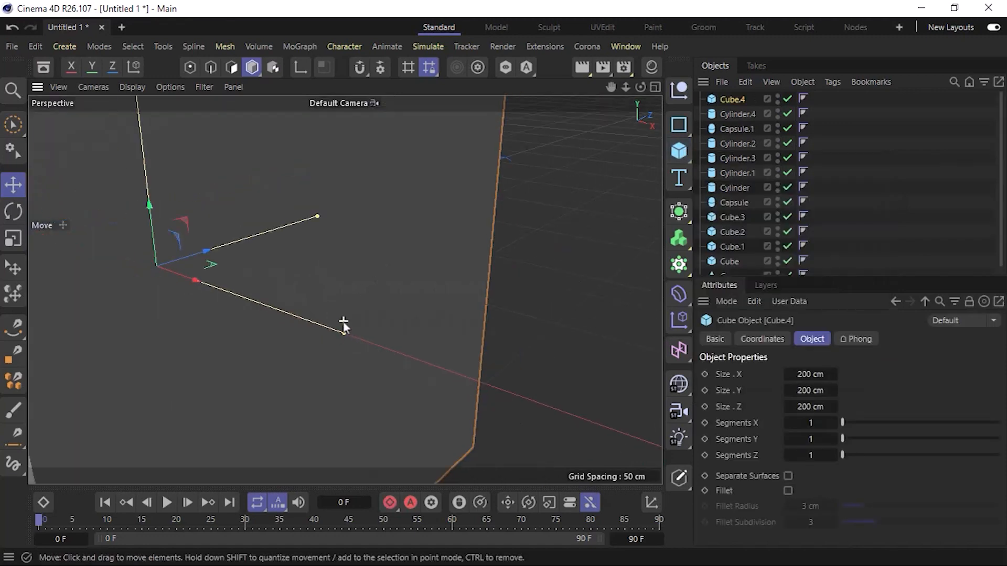
scroll(348, 322, "up", 6)
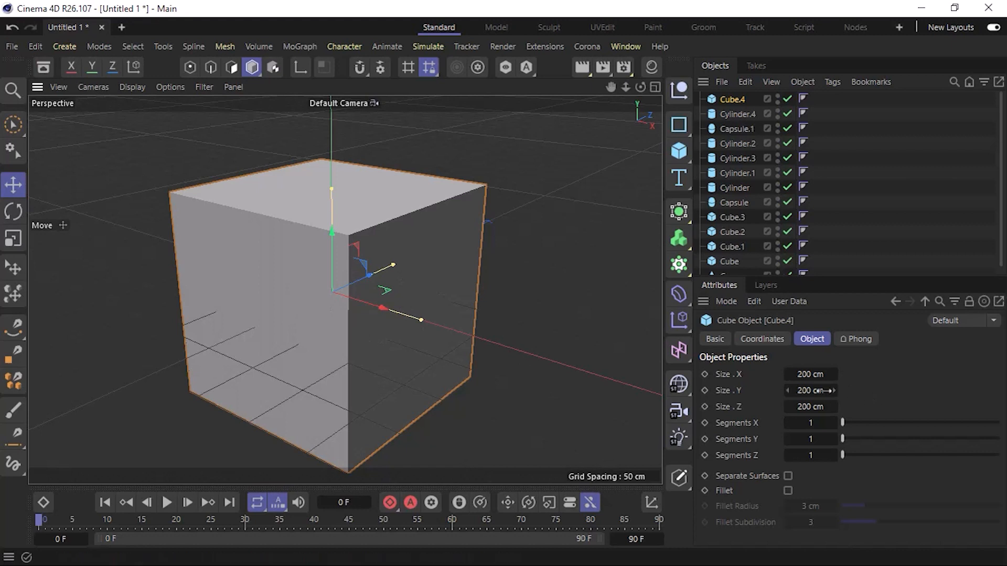
left_click(808, 375)
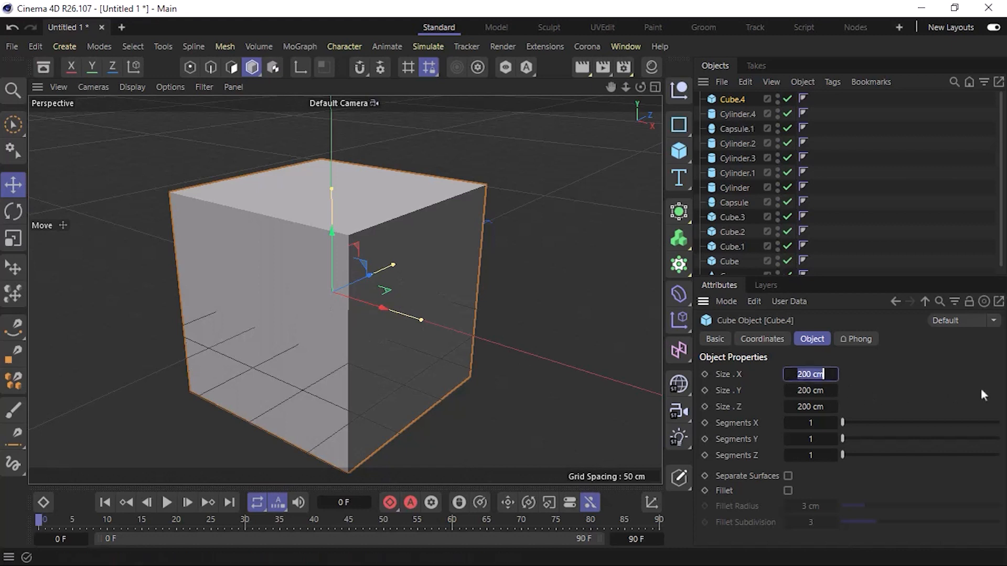
type("10")
key("Tab")
type("10")
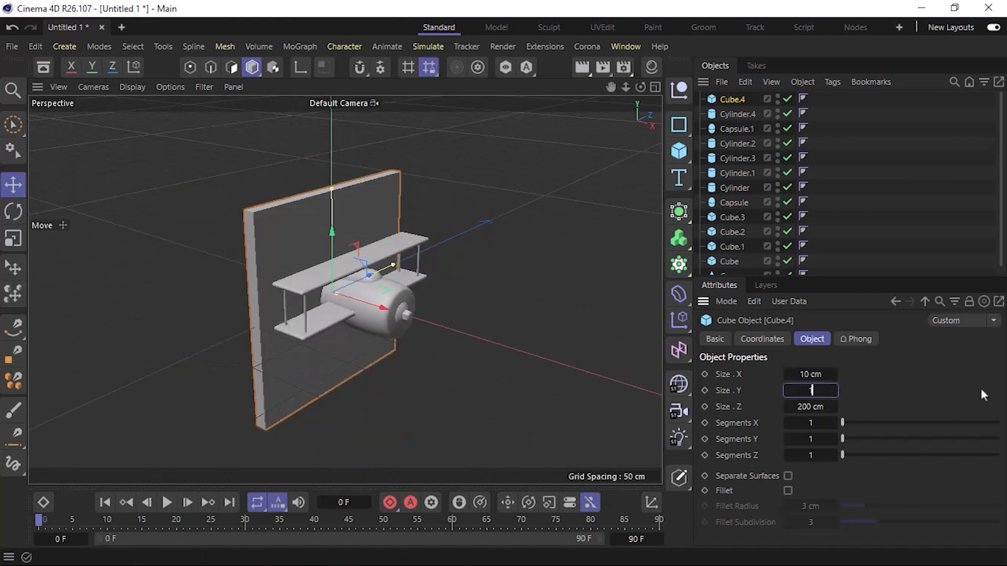
key("Tab")
type("10")
key("Return")
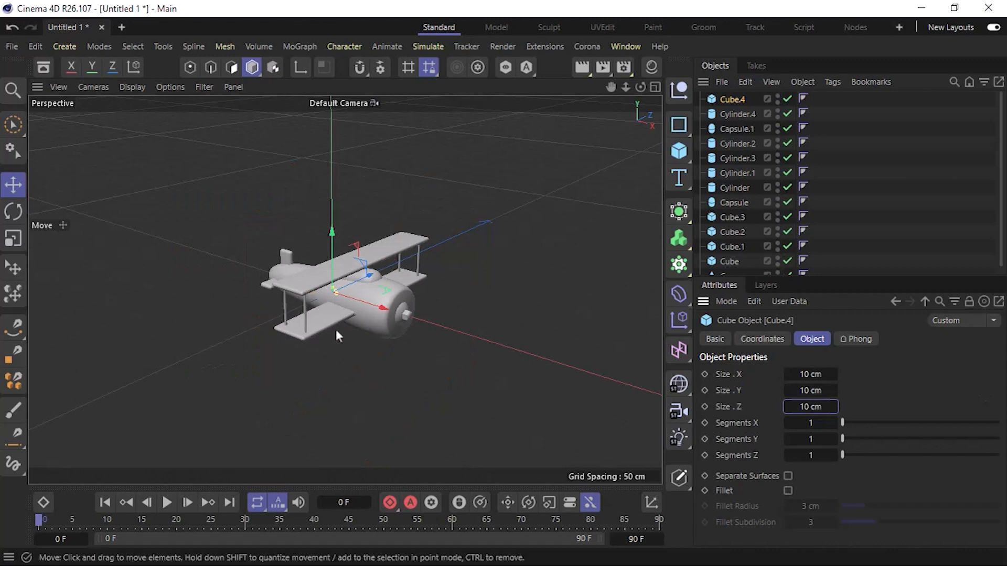
Move the small cube forward along X to just in front of the six-sided hub on the nose.
left_click_drag(365, 300, 447, 329)
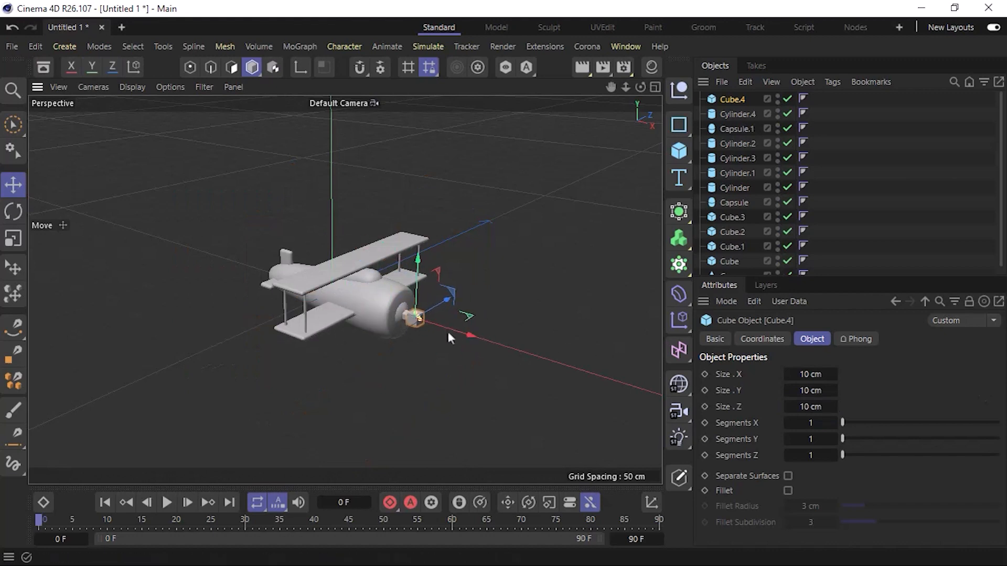
key("o")
middle_click_drag(291, 307, 407, 386, "alt")
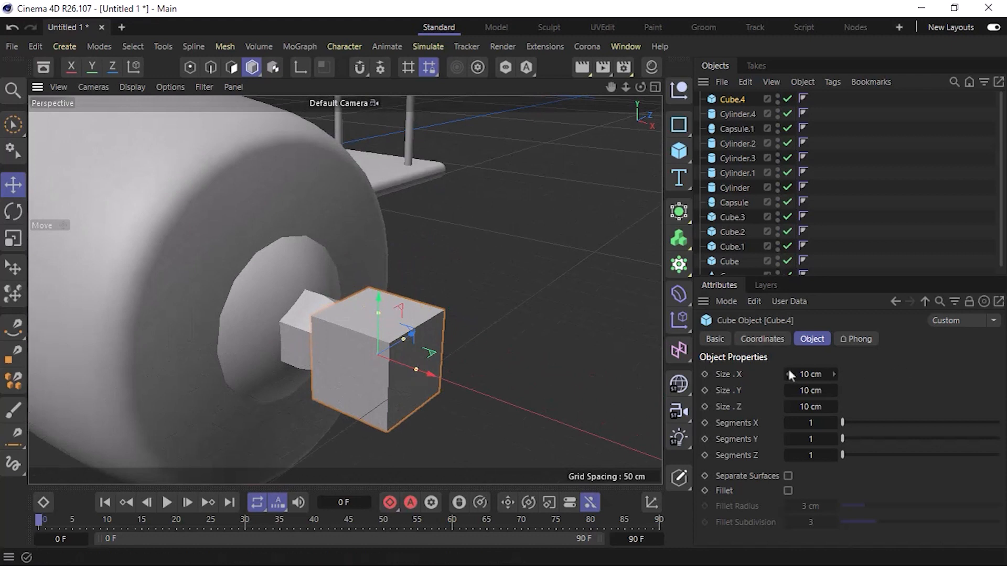
Set the cube's Y size to 20 cm and thin its X size to 2 cm for a propeller blade.
left_click(810, 390)
type("20")
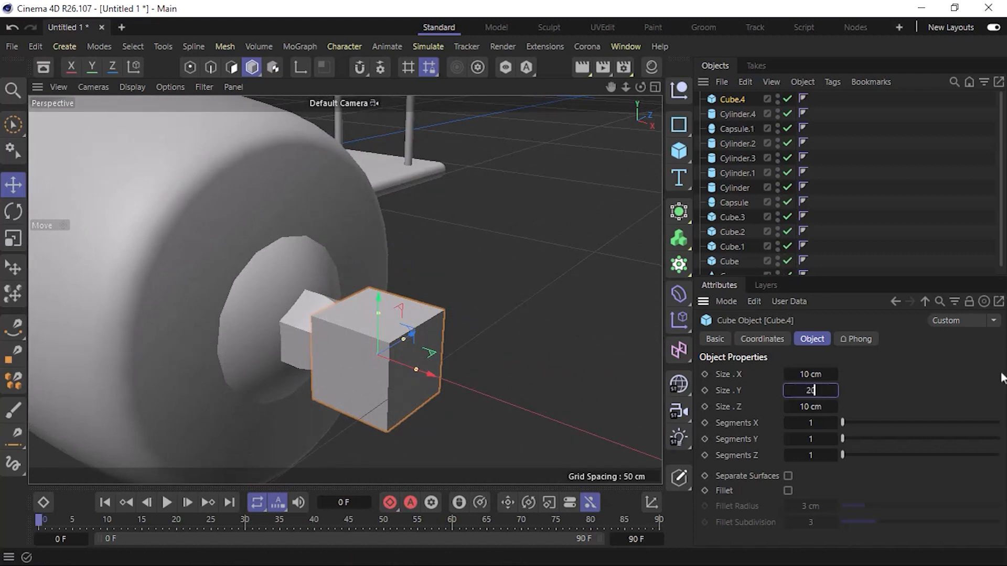
key("Return")
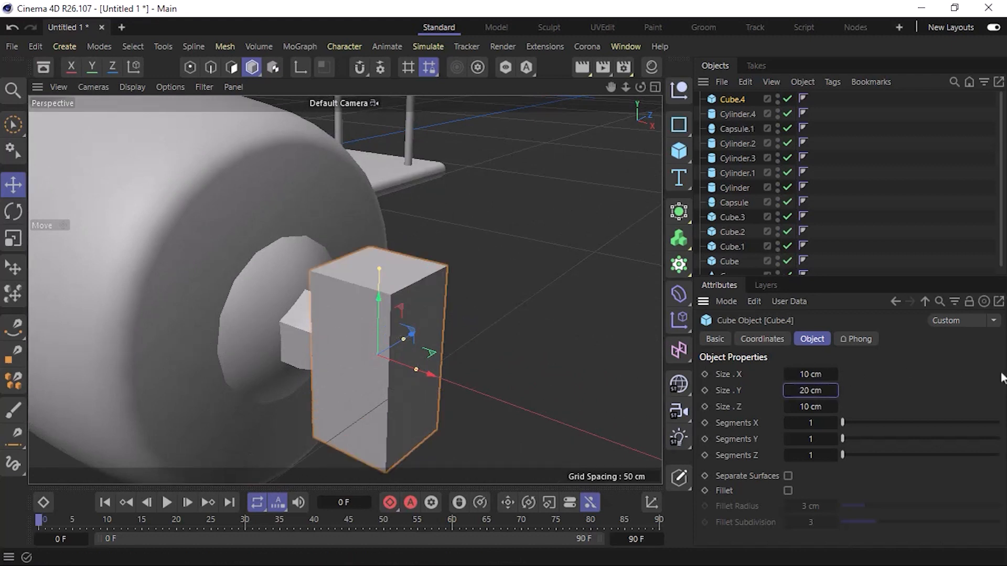
left_click(810, 374)
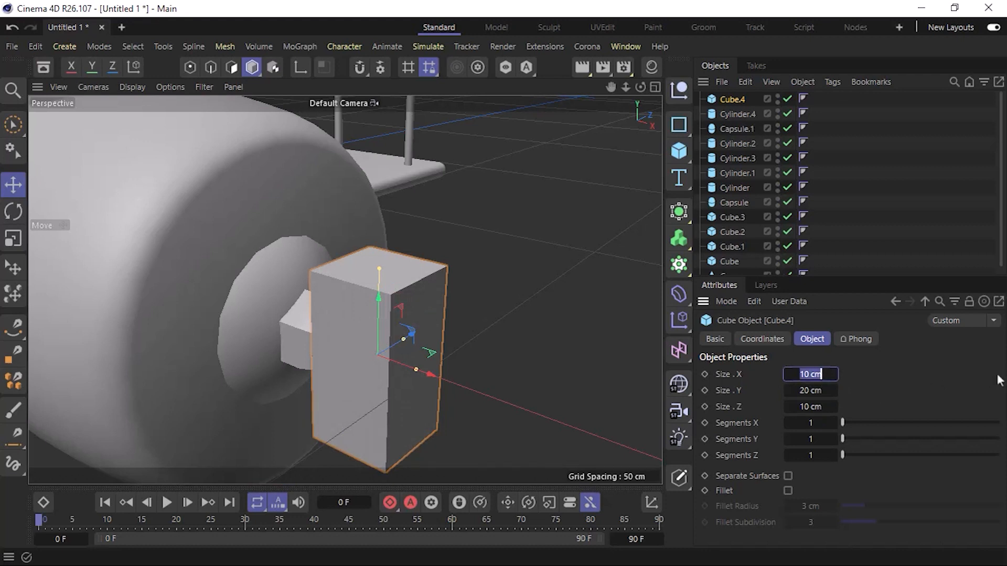
type("3")
key("Return")
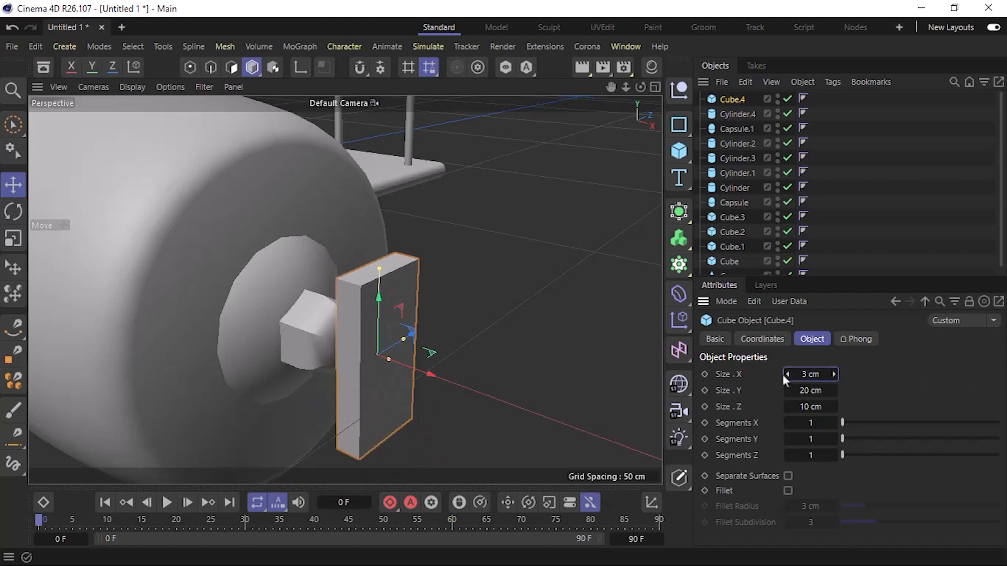
left_click(819, 376)
type("2")
key("Return")
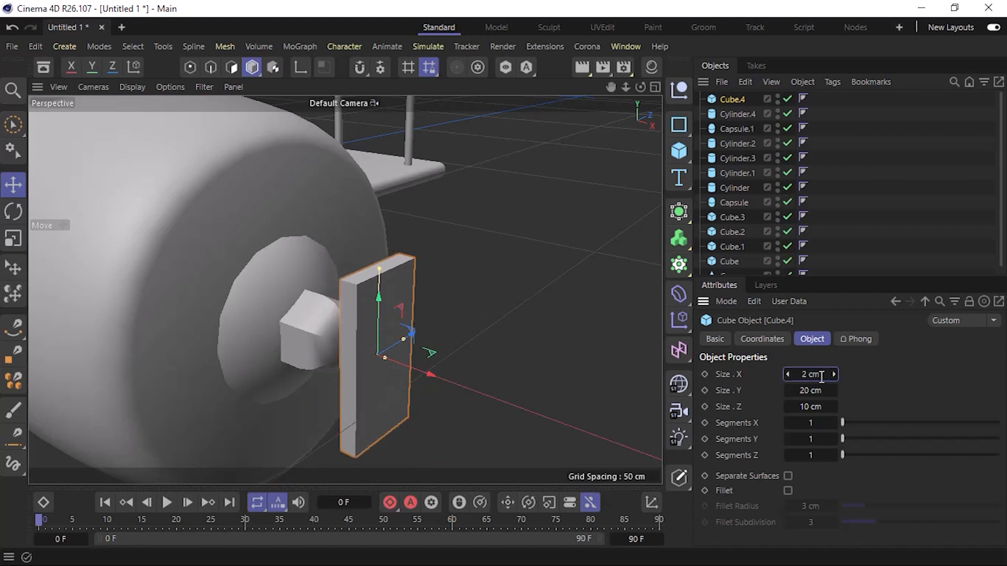
Narrow the blade to a Z size of 5 cm and thin its X size to 1 cm.
left_click(811, 407)
type("5")
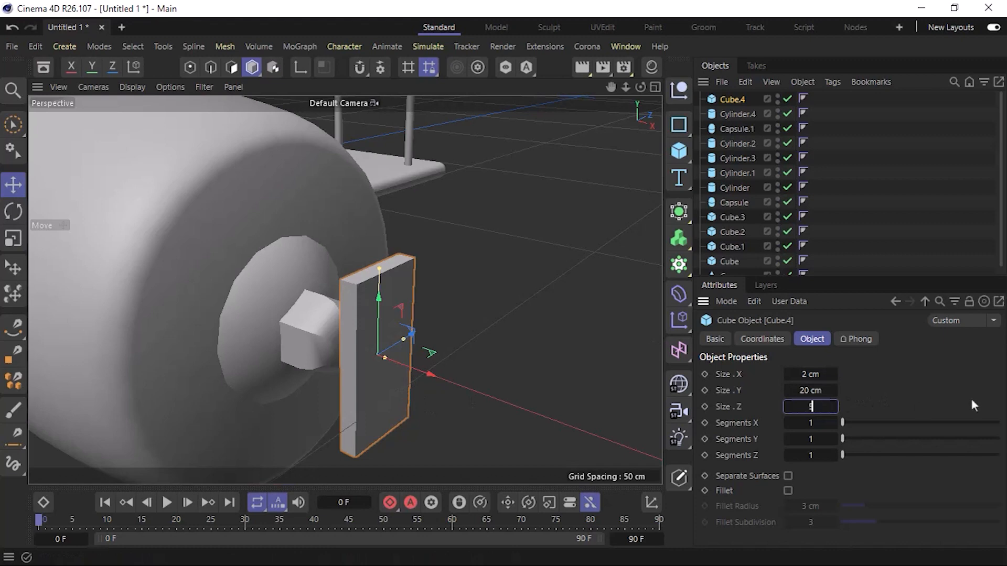
key("Return")
left_click_drag(379, 383, 393, 402, "alt")
left_click(802, 378)
type("1")
key("Return")
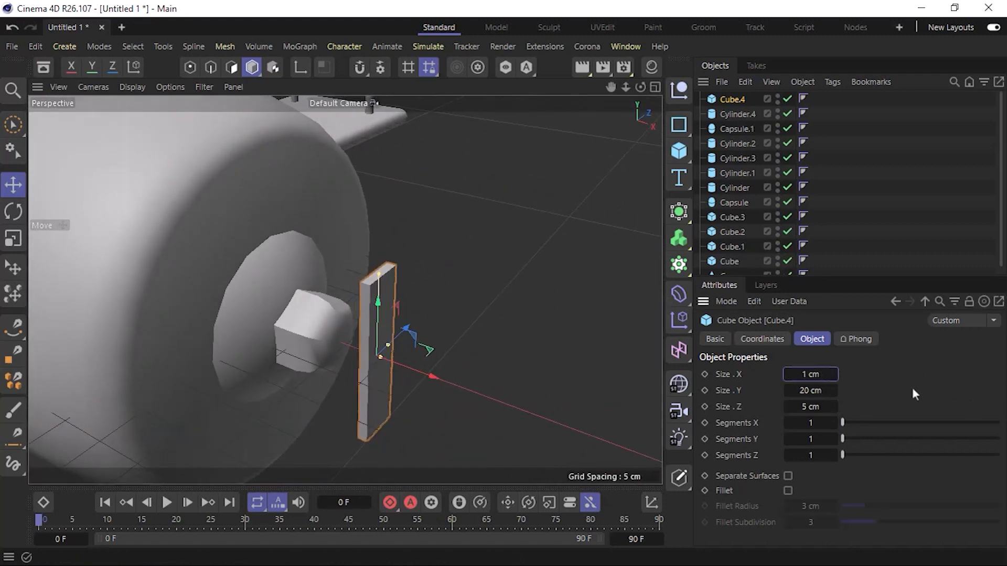
Enable the fillet on the blade, then move it back along X into the hub and up along Y so it extends above the hub.
left_click(787, 491)
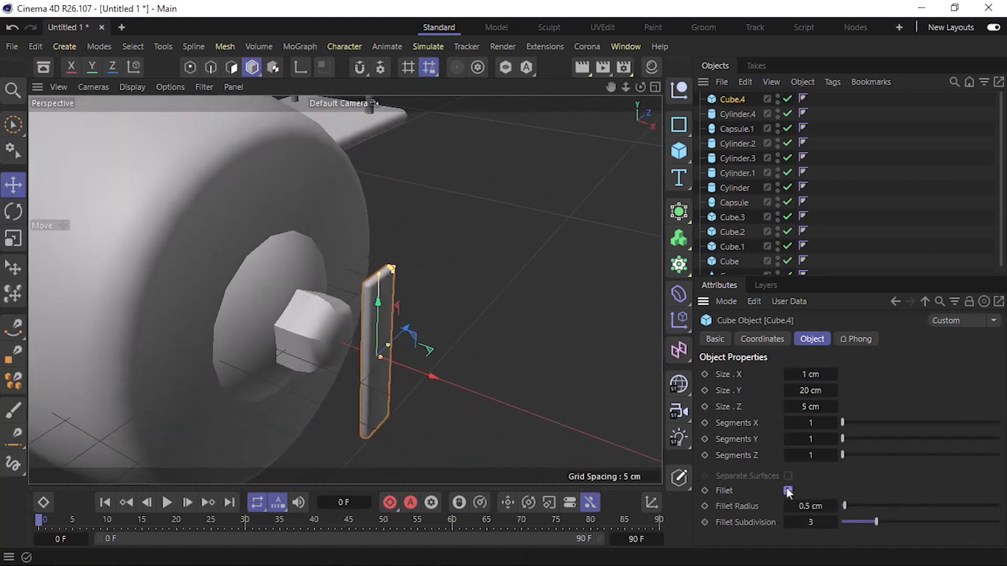
left_click_drag(423, 373, 225, 328)
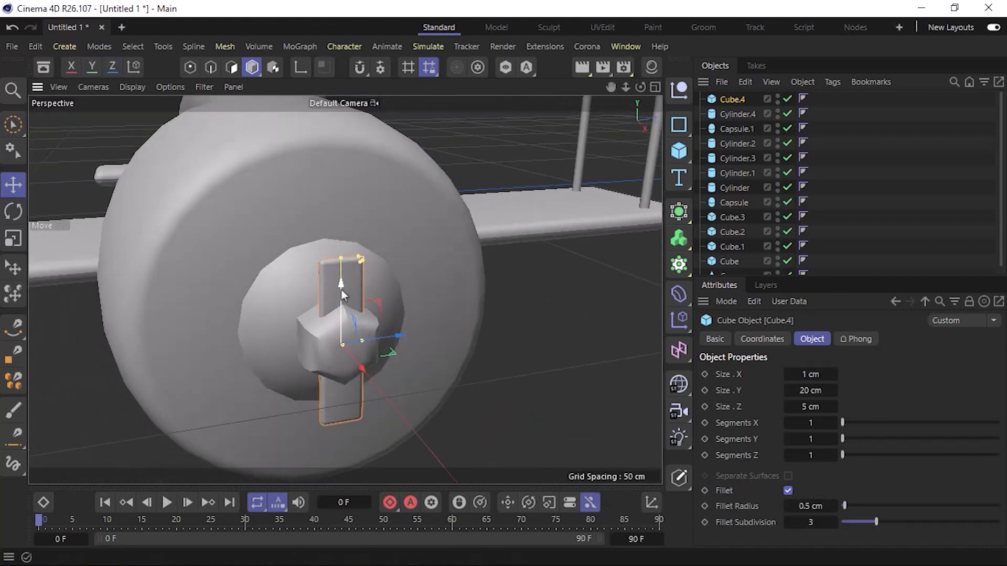
left_click_drag(341, 290, 335, 194)
left_click_drag(366, 312, 371, 344, "alt")
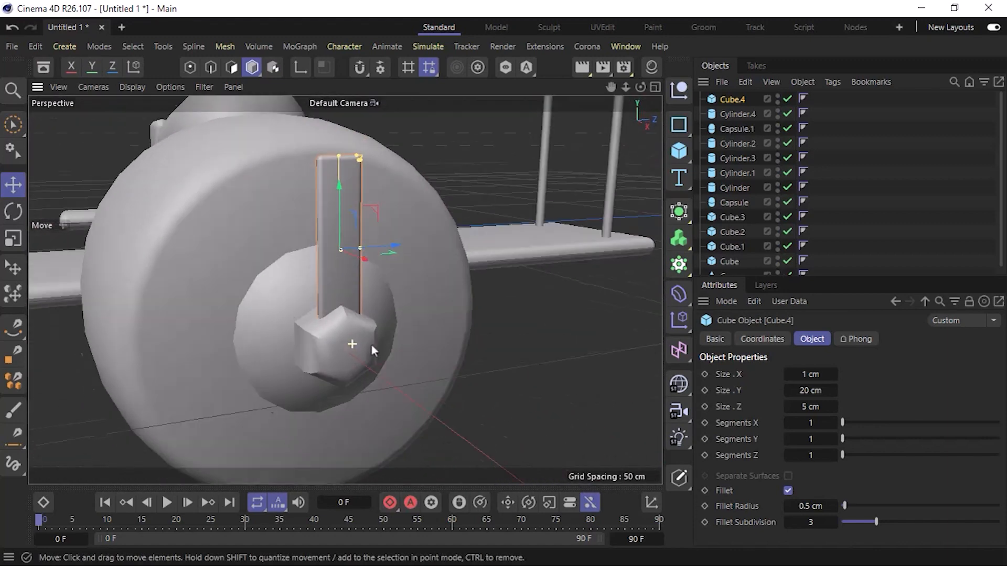
Lengthen the propeller blade to a Y size of 30 cm and raise it slightly along Y out of the hub.
left_click(812, 390)
type("30")
key("Return")
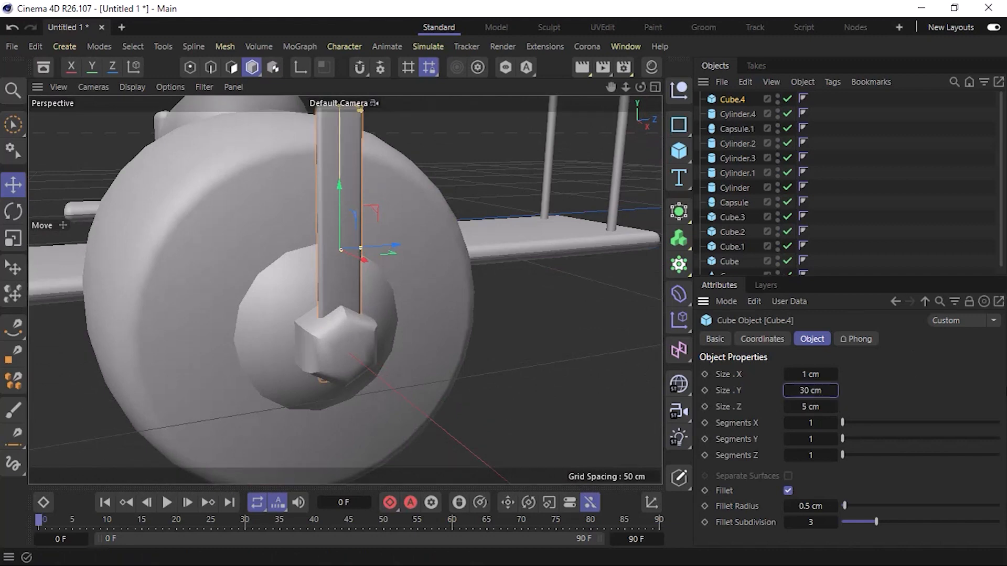
left_click_drag(441, 341, 459, 346, "alt")
scroll(379, 353, "down", 5)
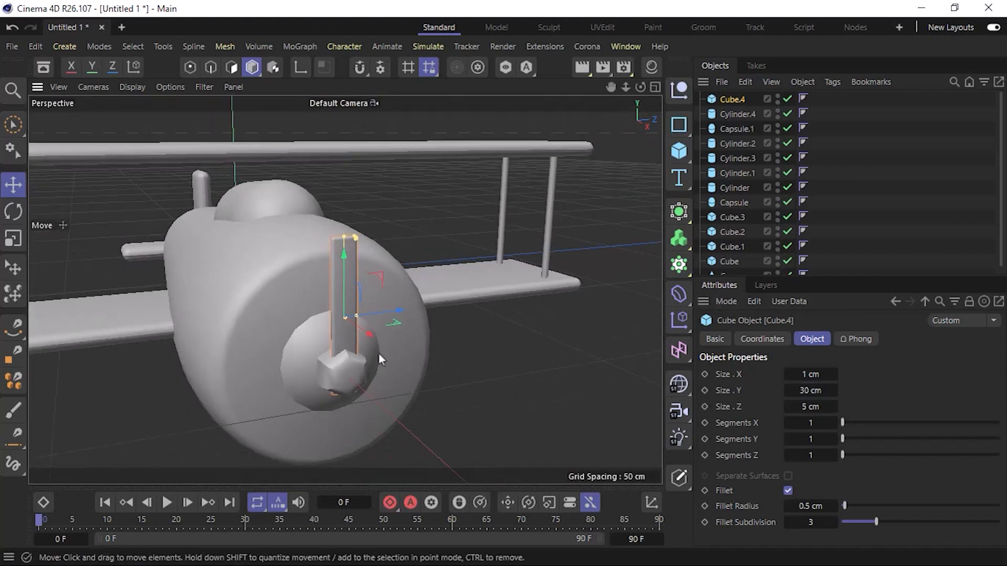
left_click_drag(344, 278, 344, 266)
Duplicate the upright propeller blade in place.
left_click_drag(351, 385, 309, 369, "alt")
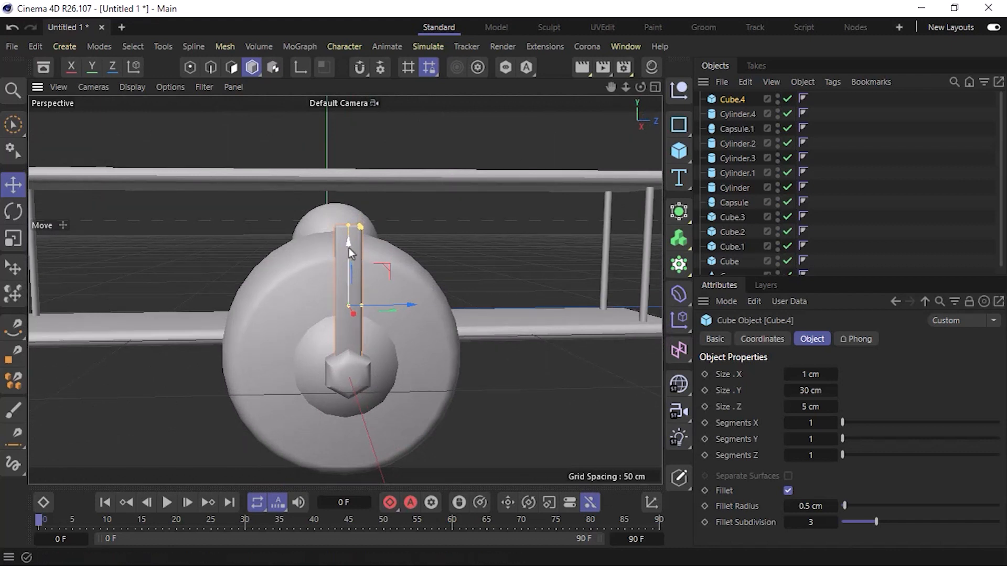
key("ctrl+c")
key("ctrl+v")
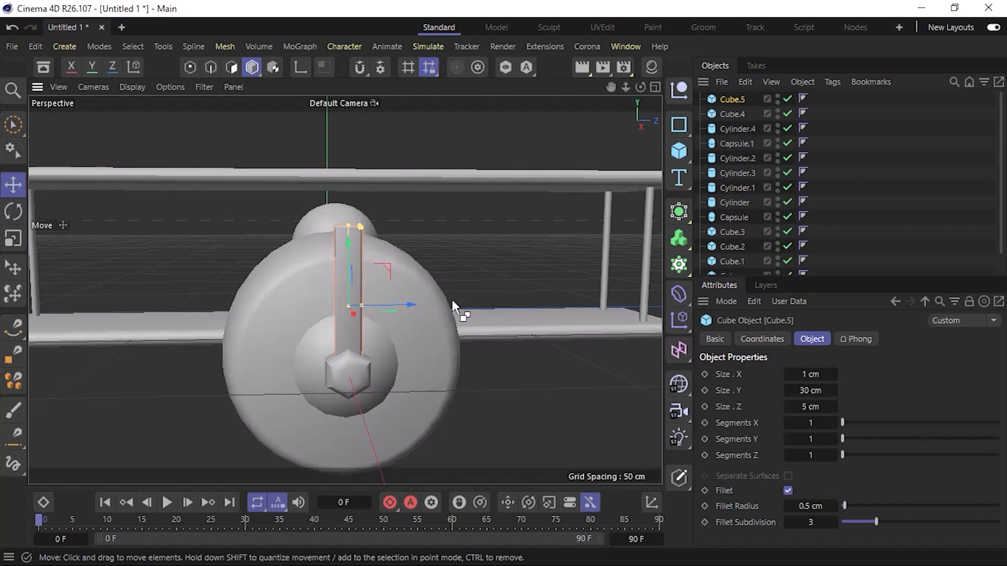
key("r")
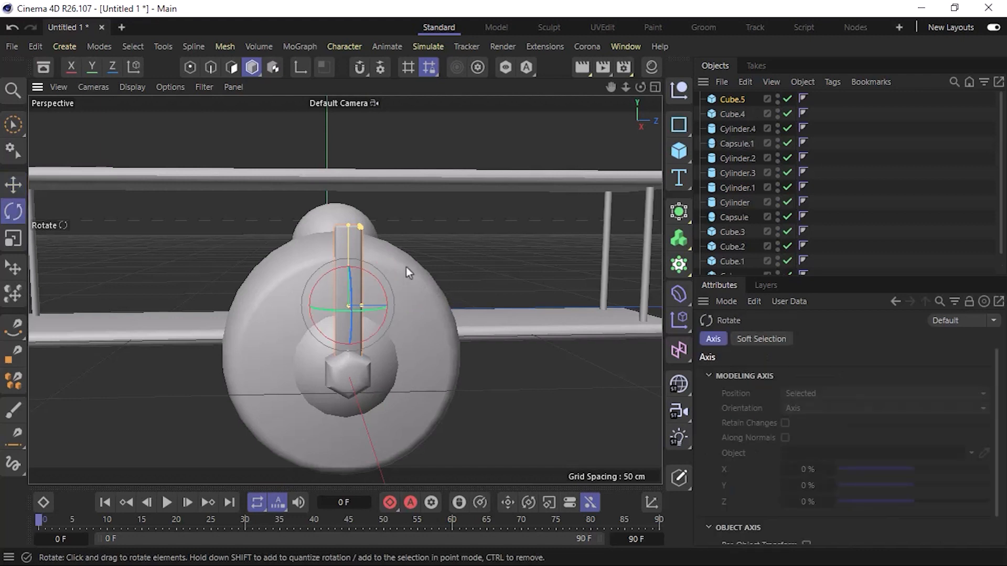
left_click_drag(376, 279, 391, 306)
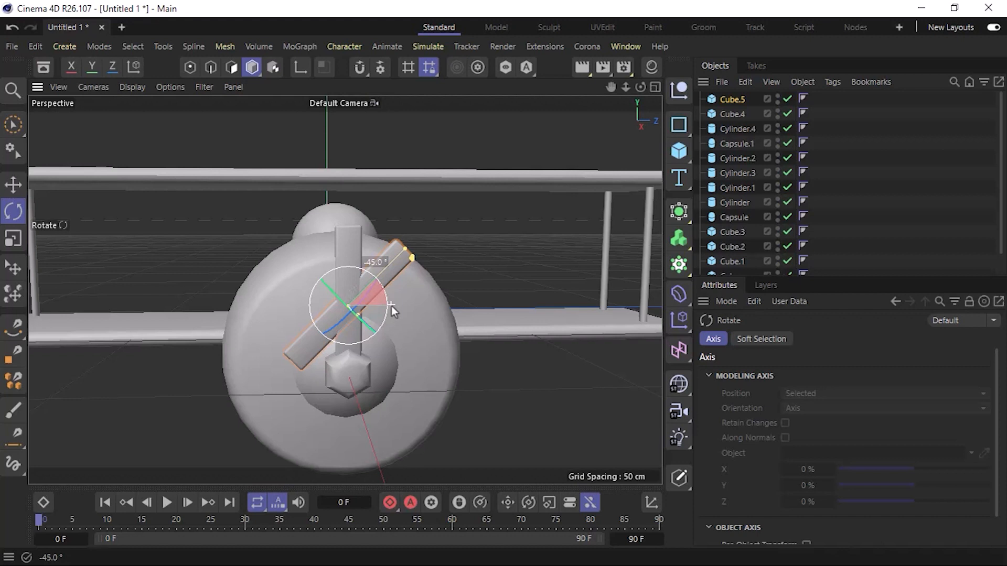
left_click_drag(391, 306, 392, 306)
key("ctrl+z")
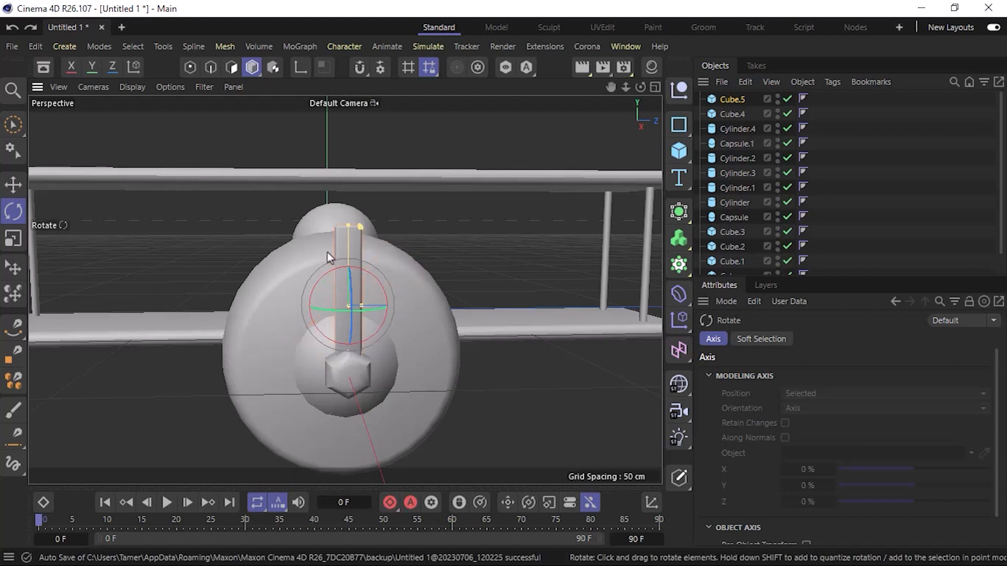
Rotate the blade copy by -65° about its X axis and move it down to the lower-left side of the hub.
left_click(727, 99)
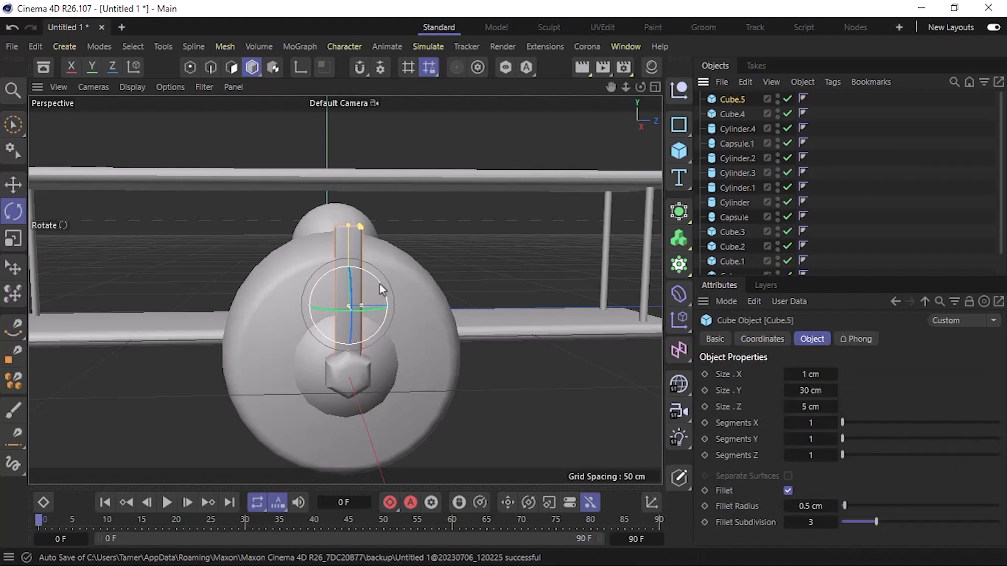
left_click_drag(379, 284, 386, 328)
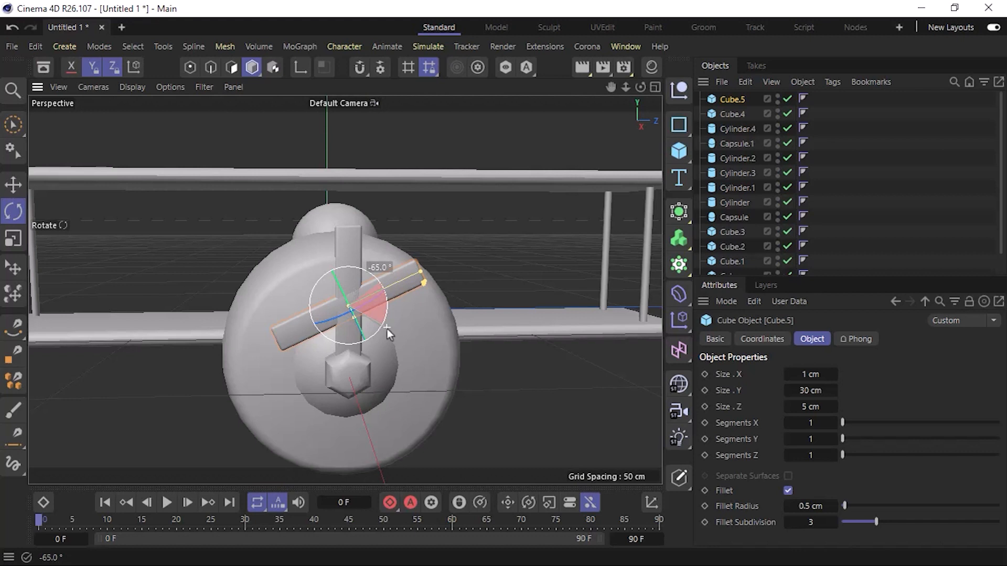
left_click_drag(387, 328, 387, 329)
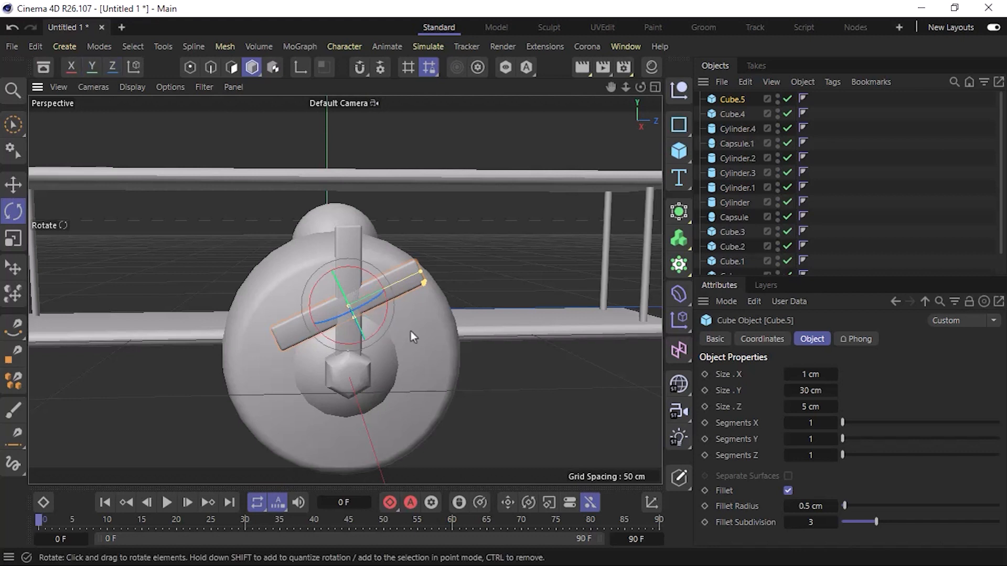
key("e")
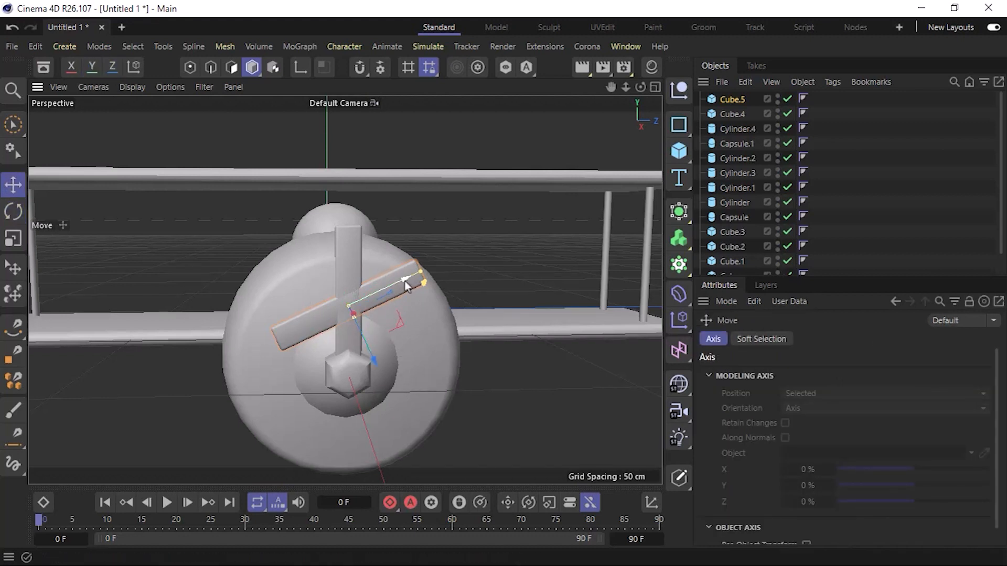
left_click_drag(406, 286, 292, 463)
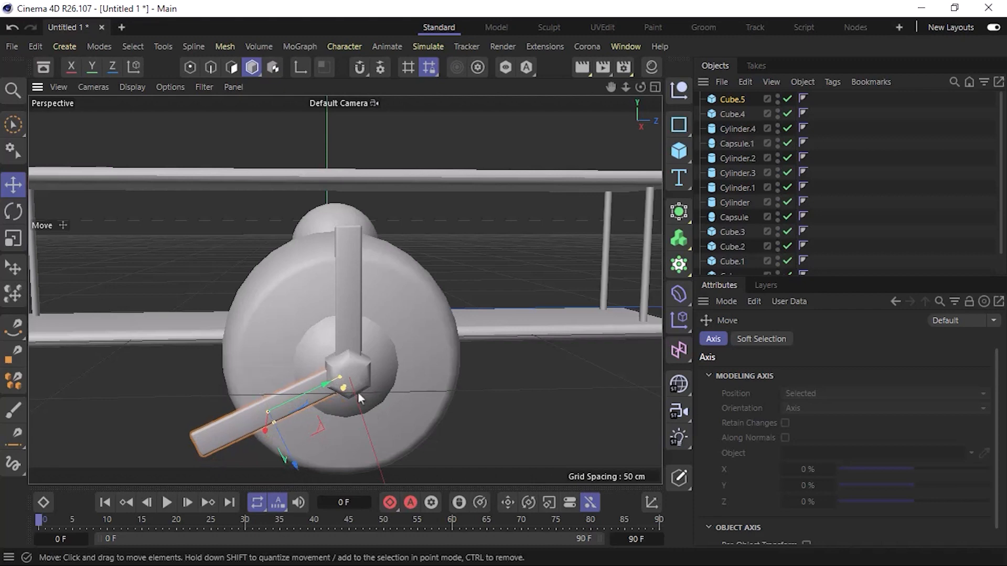
Nudge the lower-left blade about 0.4 cm along its Z axis to centre its root on the hub.
left_click_drag(358, 391, 319, 409, "alt")
scroll(323, 405, "up", 5)
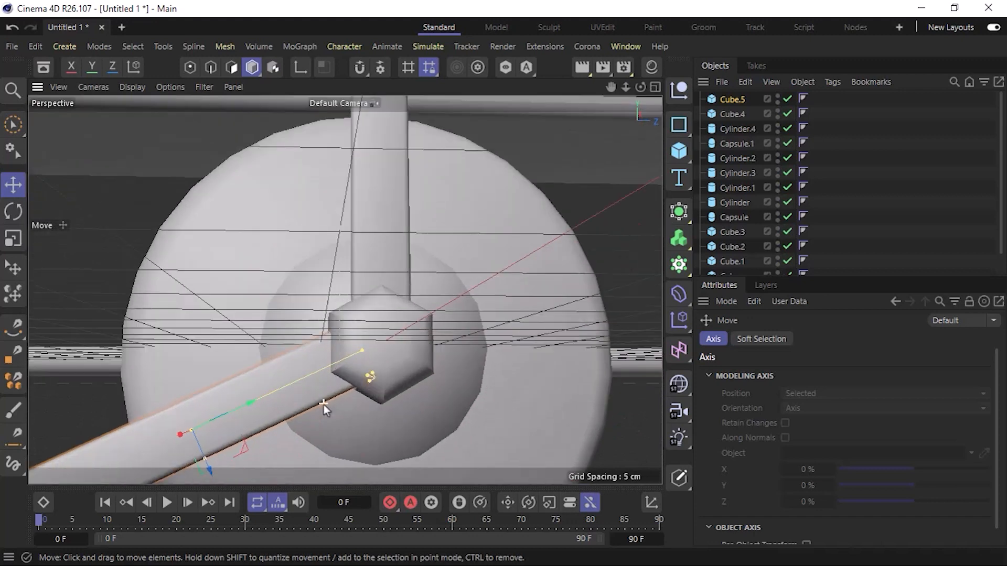
middle_click_drag(386, 366, 407, 328, "alt")
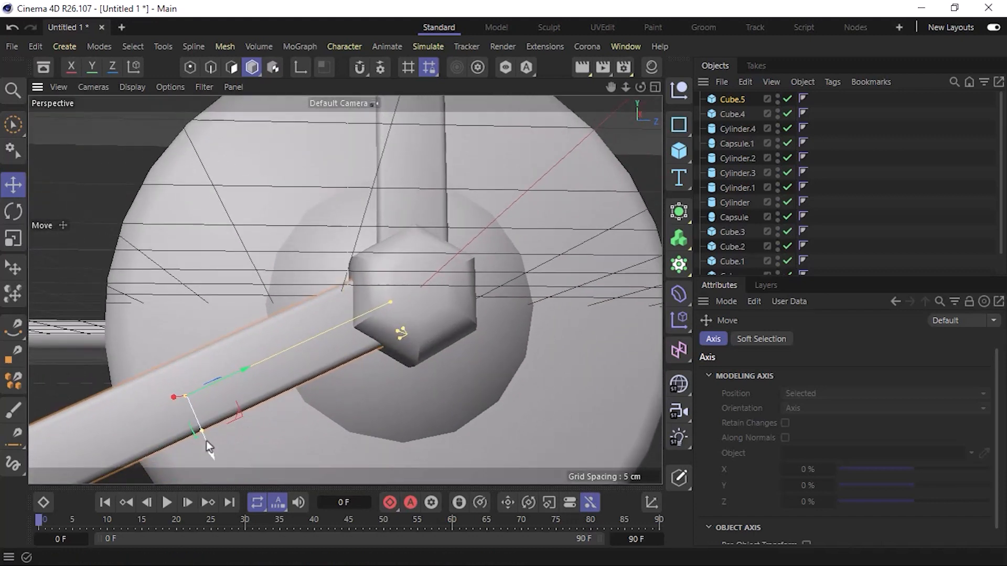
left_click_drag(206, 440, 209, 447)
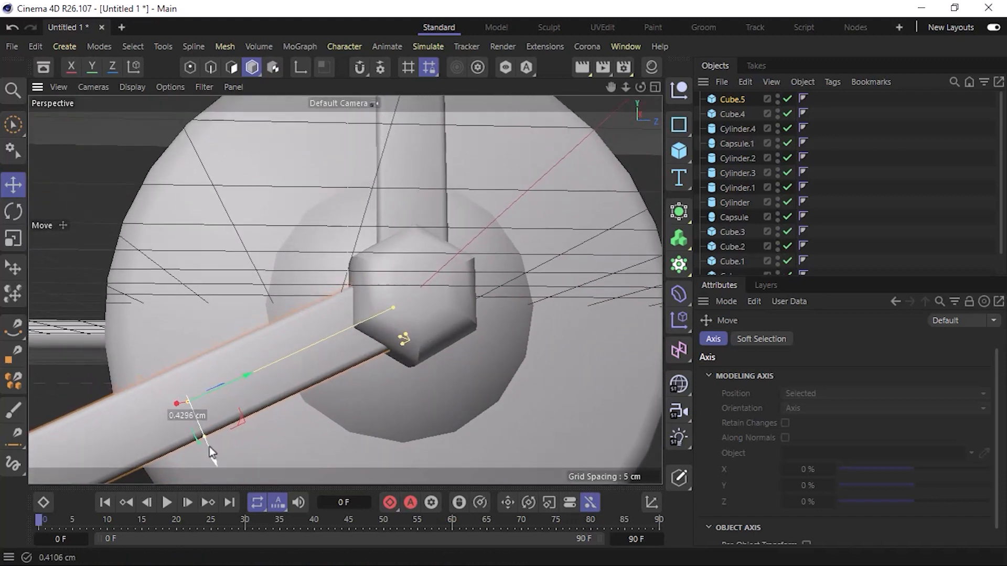
scroll(427, 313, "down", 5)
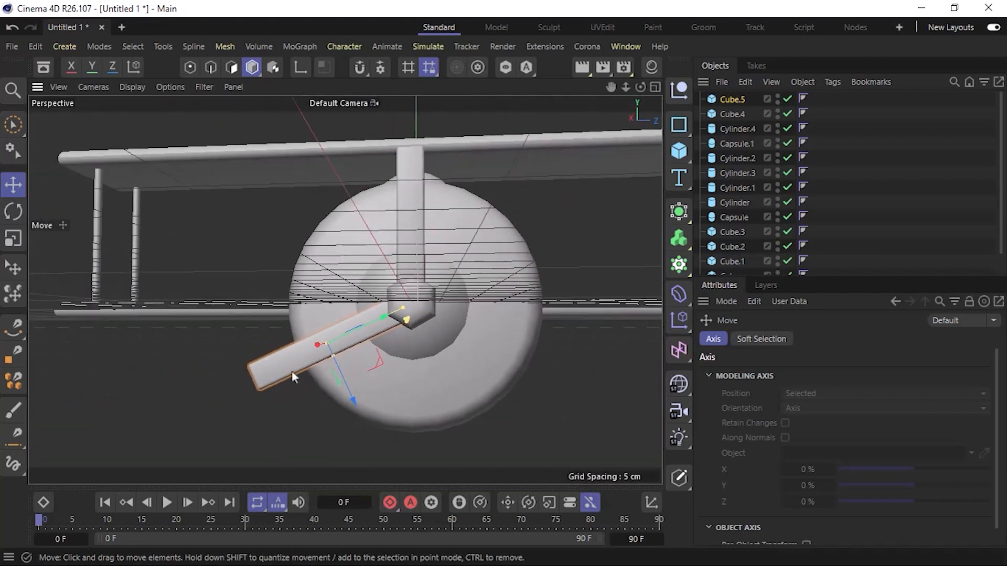
Duplicate the upright blade again and rotate the copy by 65° about its X axis.
left_click(292, 371)
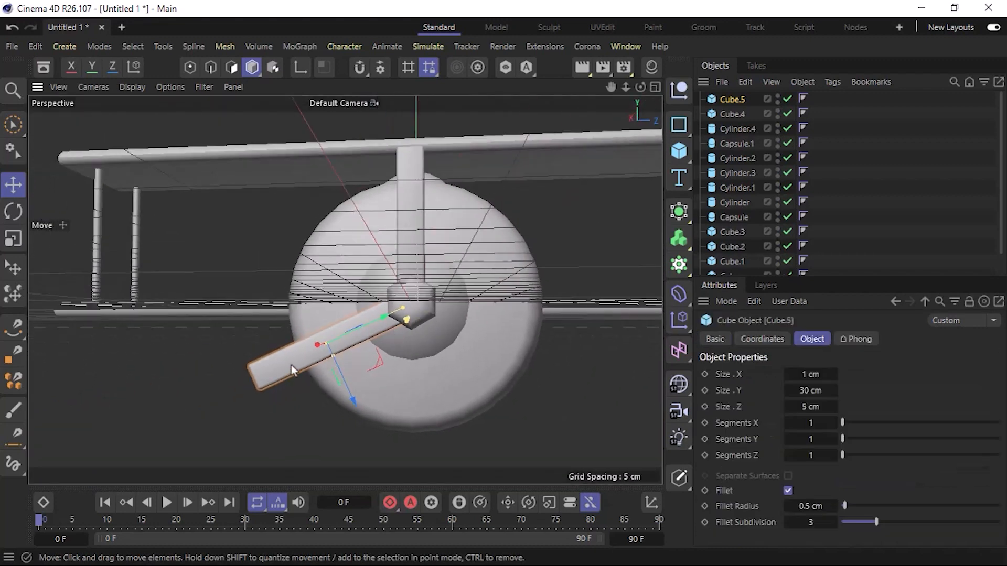
left_click(419, 160)
key("ctrl+c")
key("ctrl+v")
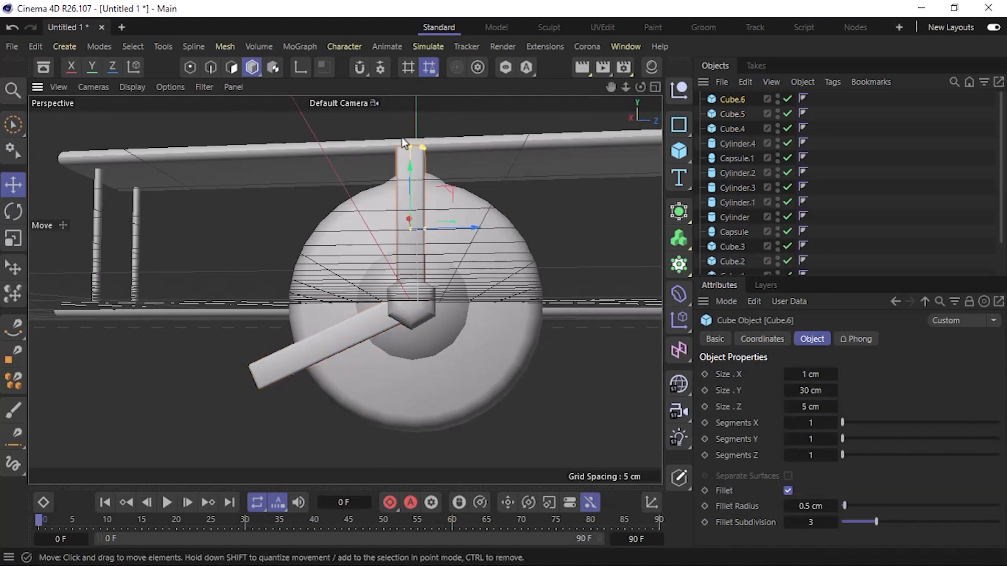
key("r")
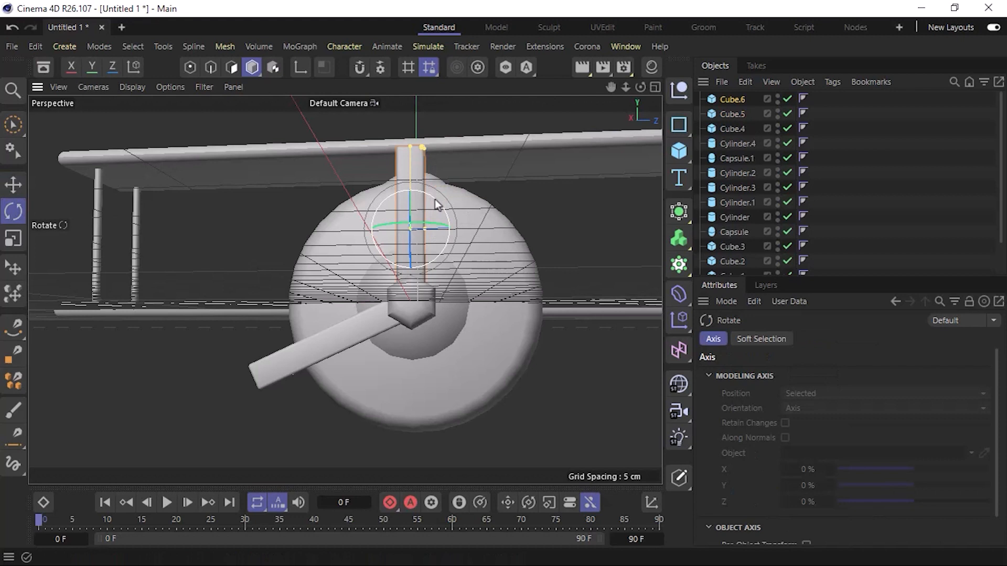
left_click_drag(436, 199, 394, 196)
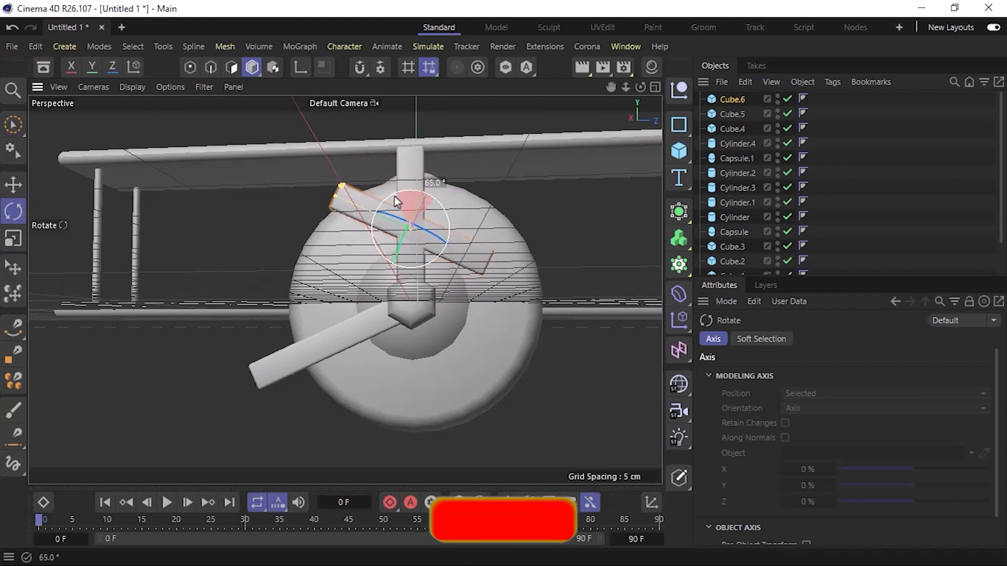
Move the third blade to the lower-right side of the hub and nudge it slightly along Z to align its root.
key("e")
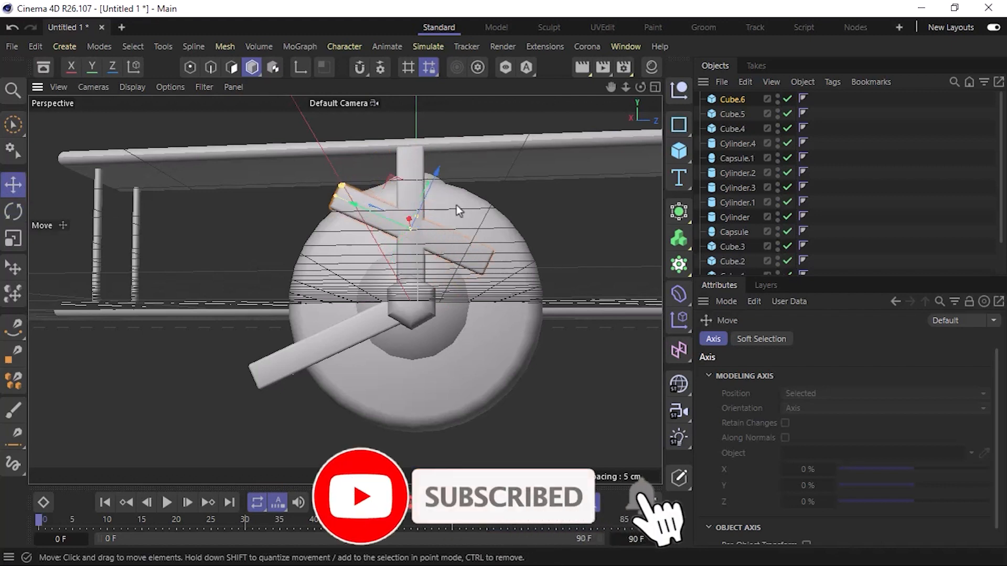
left_click_drag(393, 179, 473, 295)
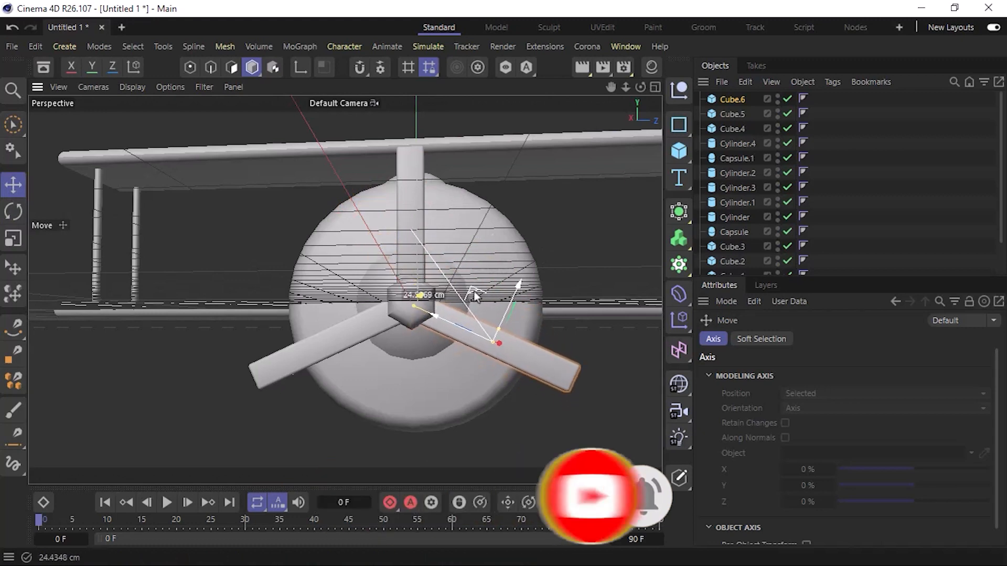
scroll(433, 315, "up", 6)
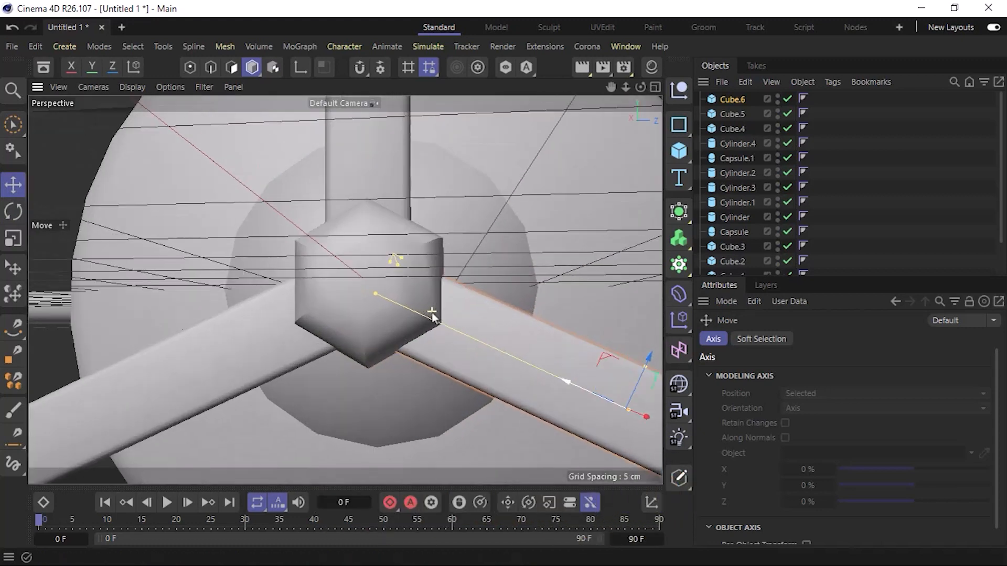
mouse_move(422, 321)
left_mouse_down("alt")
mouse_move(342, 301)
mouse_move(516, 319)
left_mouse_up("alt")
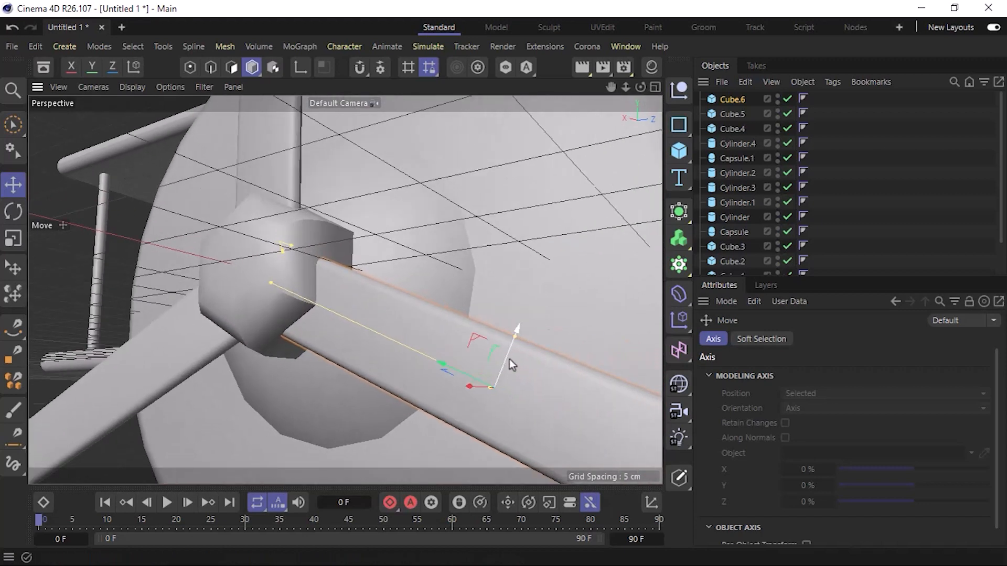
left_click_drag(508, 359, 509, 355)
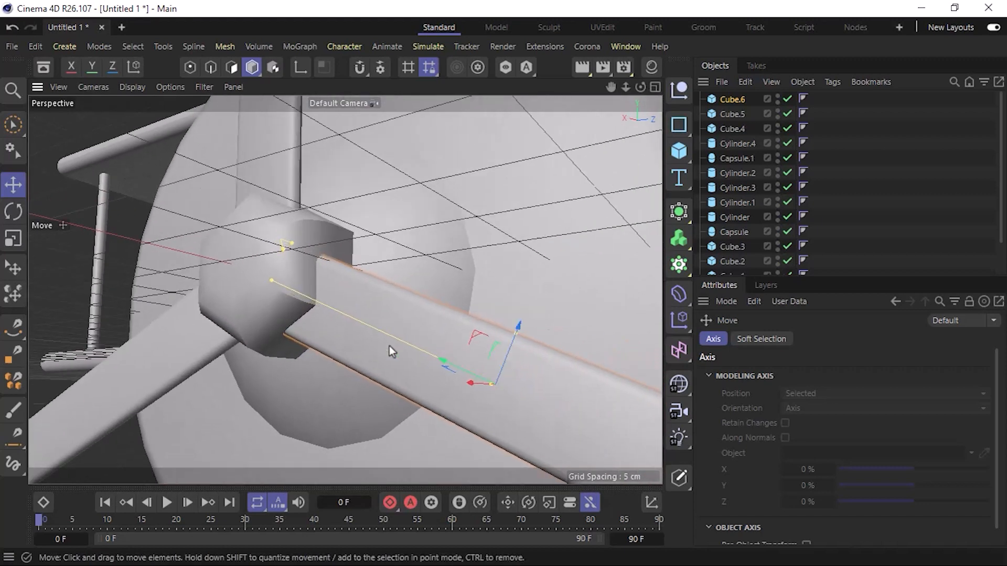
left_click_drag(263, 315, 335, 329, "alt")
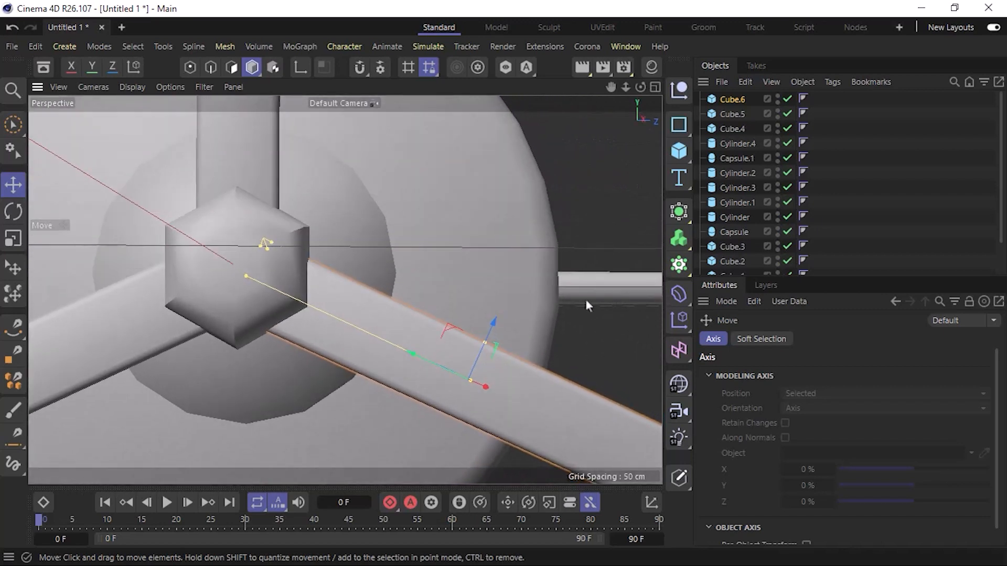
Add a Taper deformer as a child of the upright propeller blade, fitted to the blade's 1 × 30 × 5 cm size.
scroll(309, 323, "down", 10)
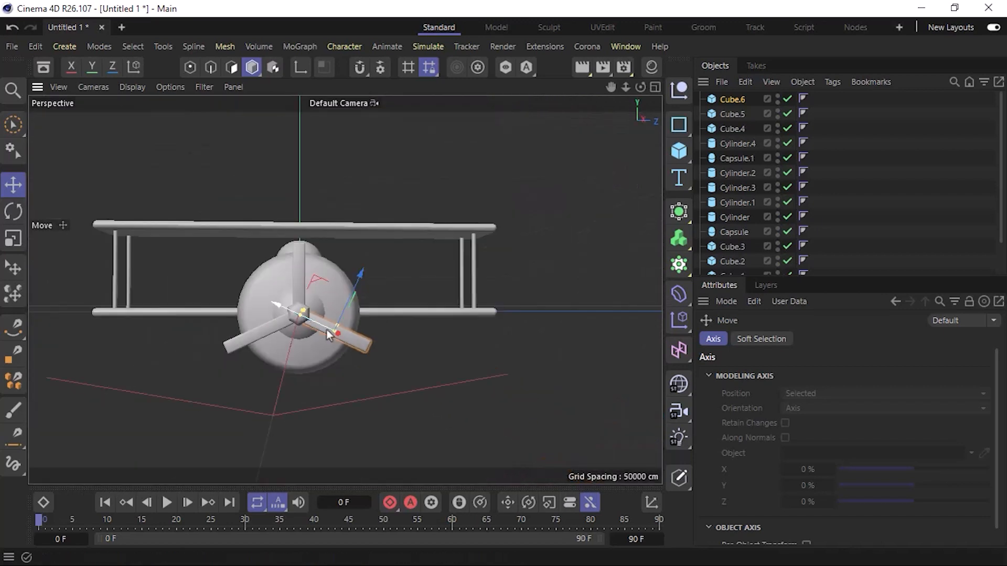
scroll(285, 320, "up", 10)
scroll(297, 319, "down", 10)
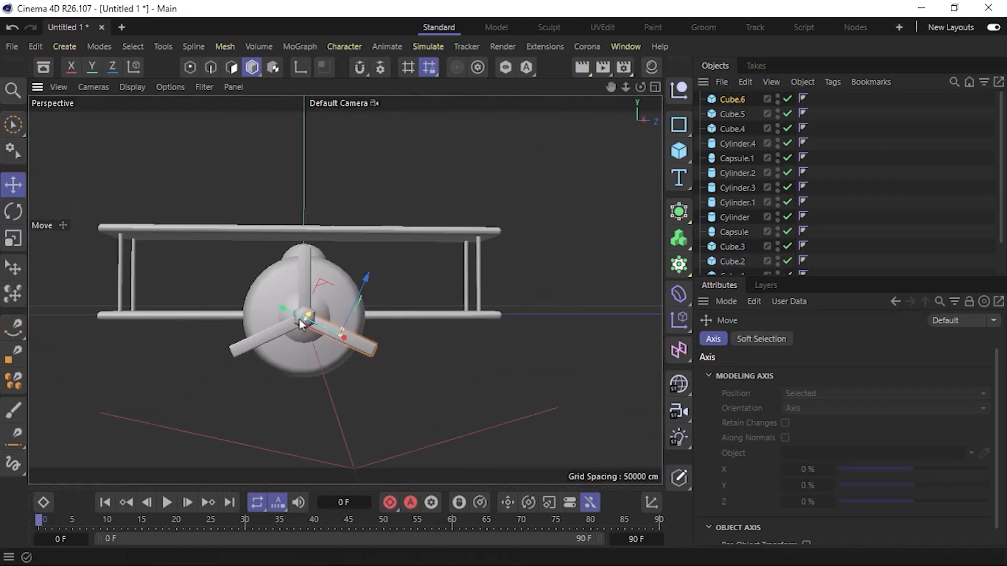
left_click_drag(314, 338, 389, 367, "alt")
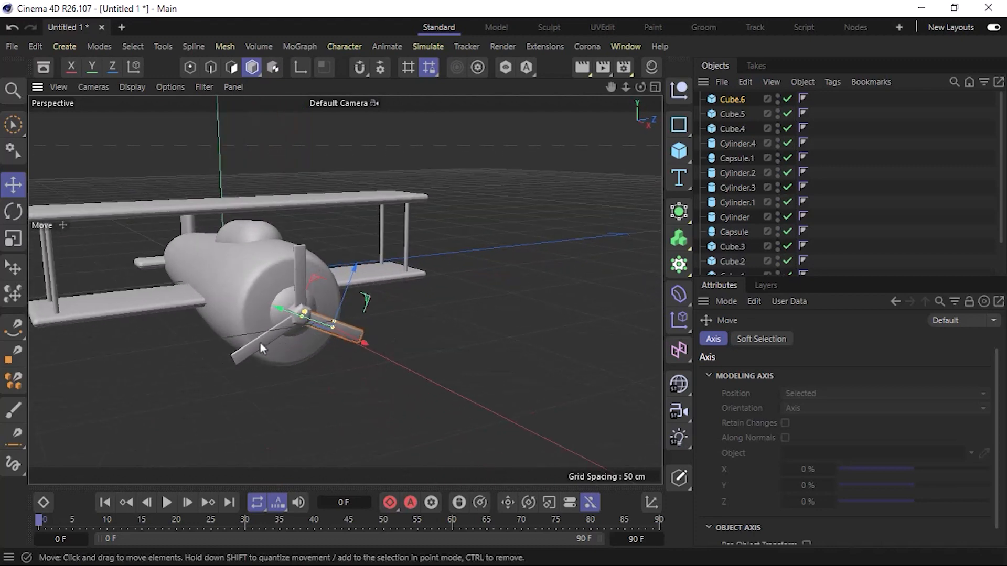
scroll(297, 322, "up", 6)
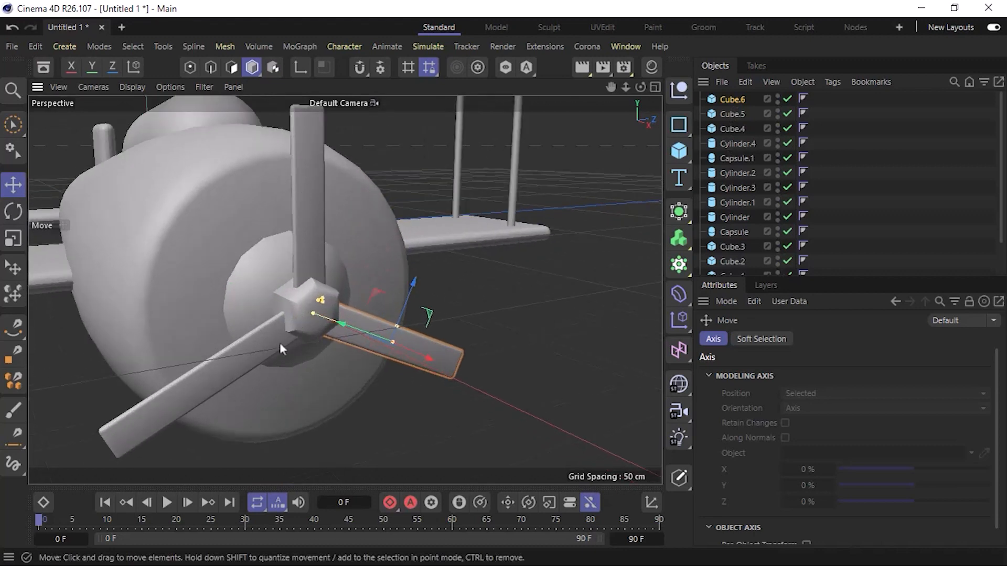
left_click(322, 206)
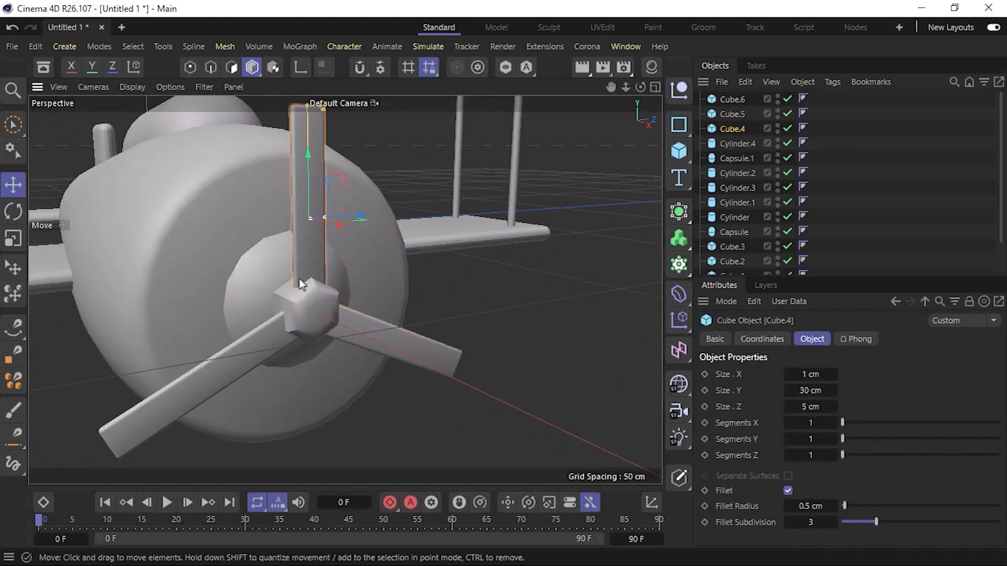
middle_click_drag(305, 305, 304, 344, "alt")
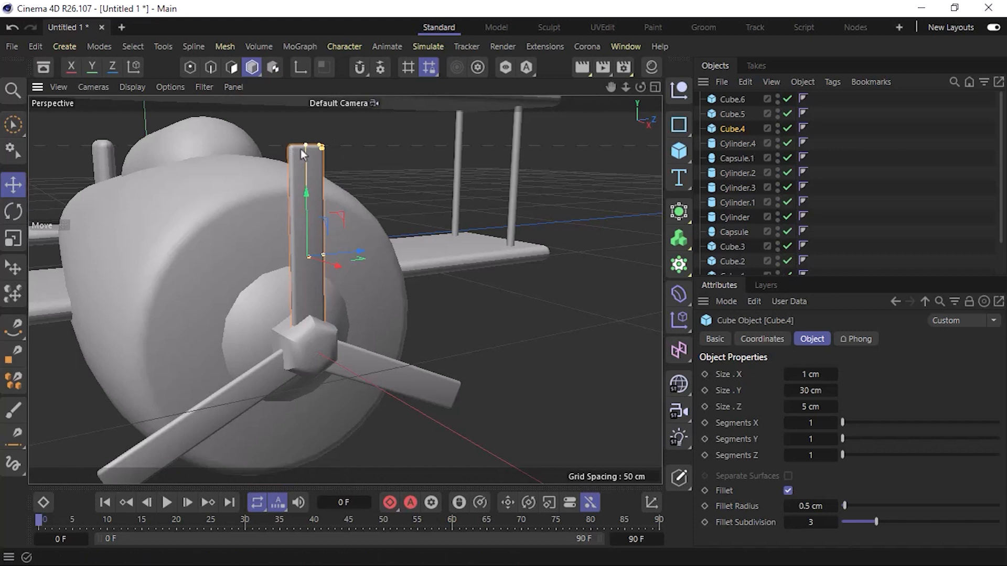
left_click(679, 295)
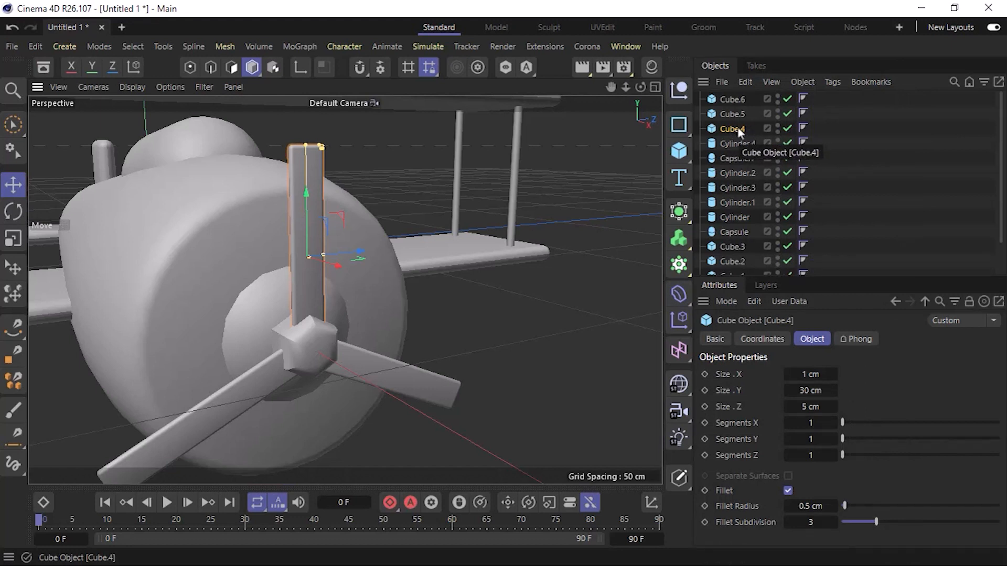
left_click(682, 296)
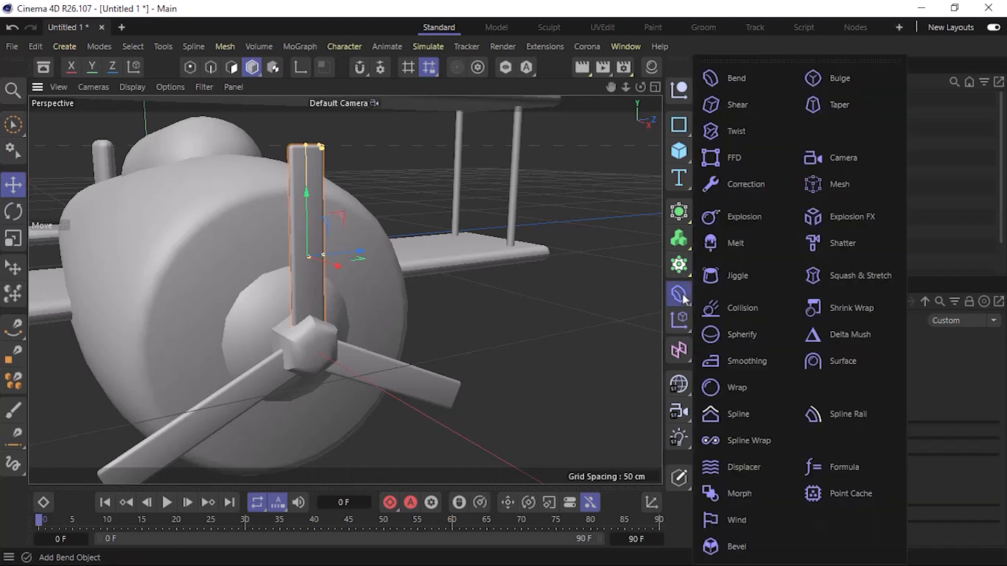
left_click(864, 103)
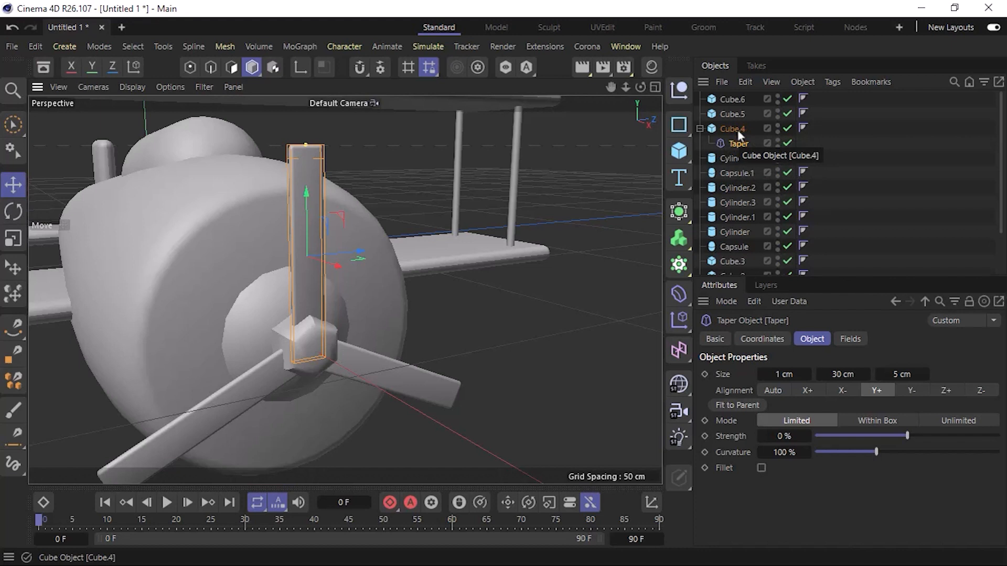
Undo the existing Taper, add a new Taper deformer as a child of the upright propeller blade and fit it to the blade.
key("ctrl+z")
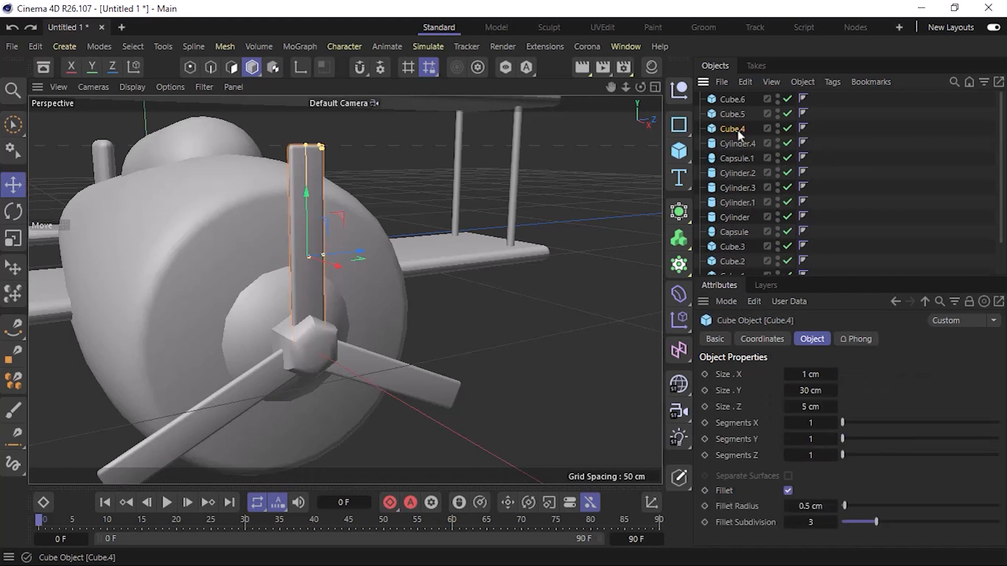
left_click(682, 292)
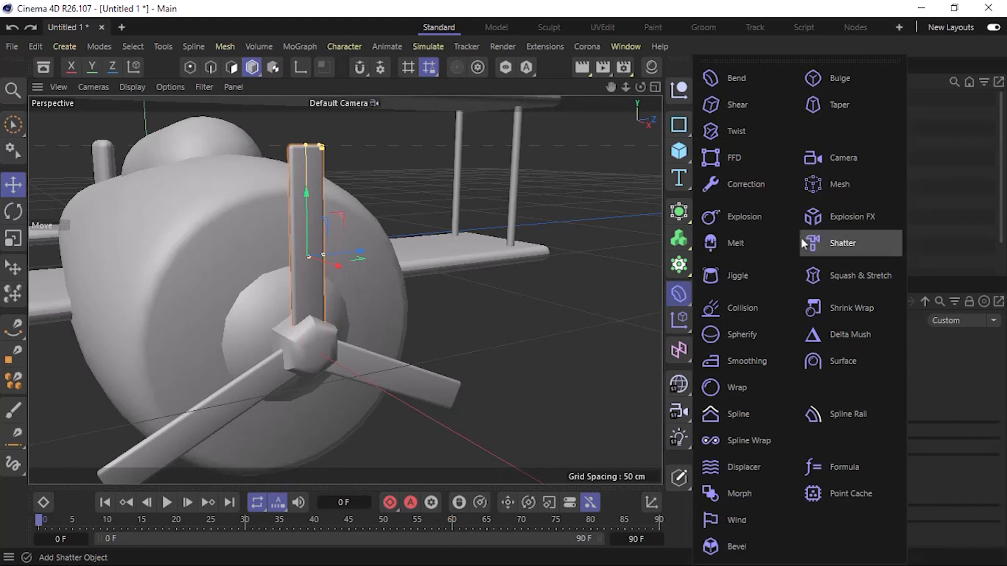
left_click(854, 108)
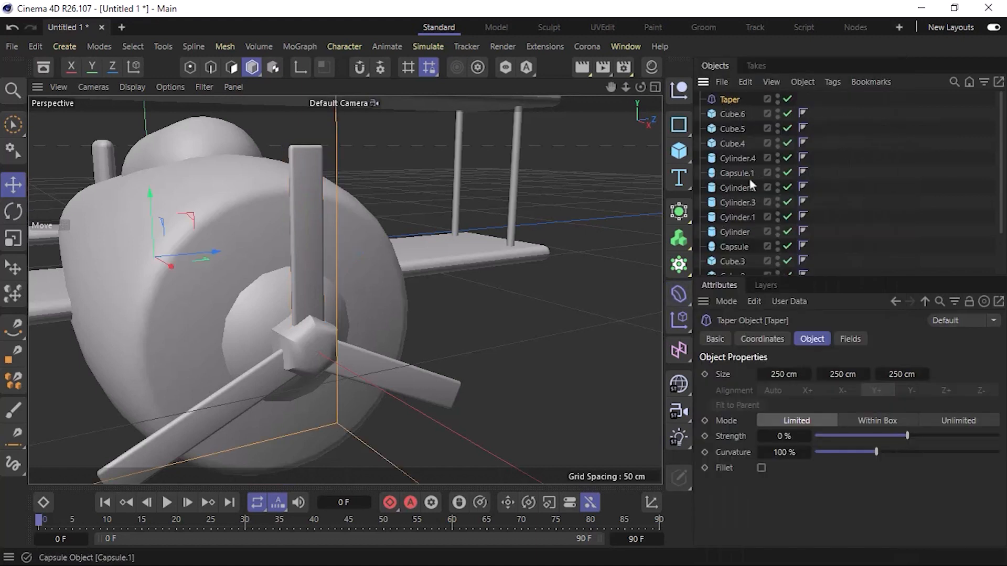
left_click(730, 144)
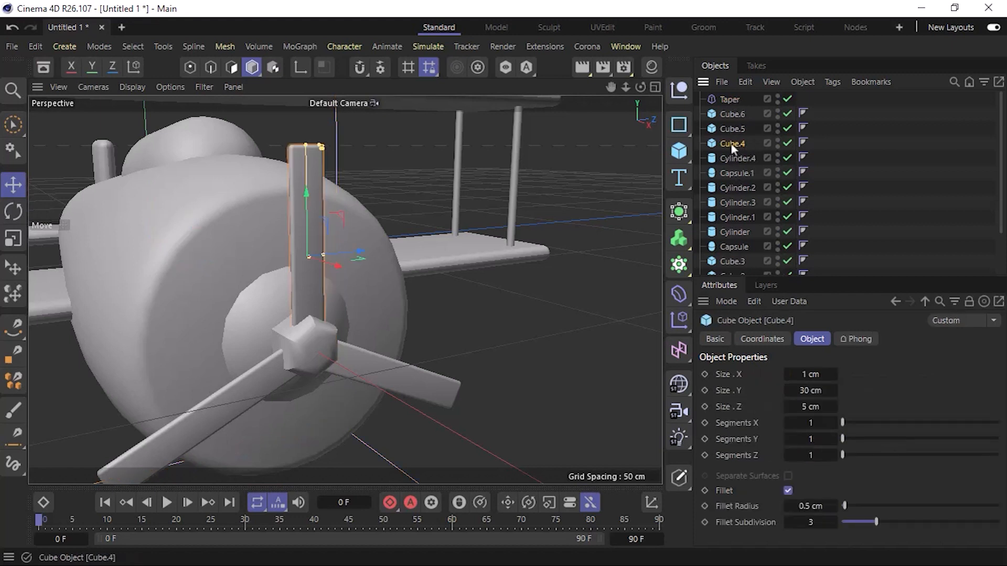
left_click(729, 100)
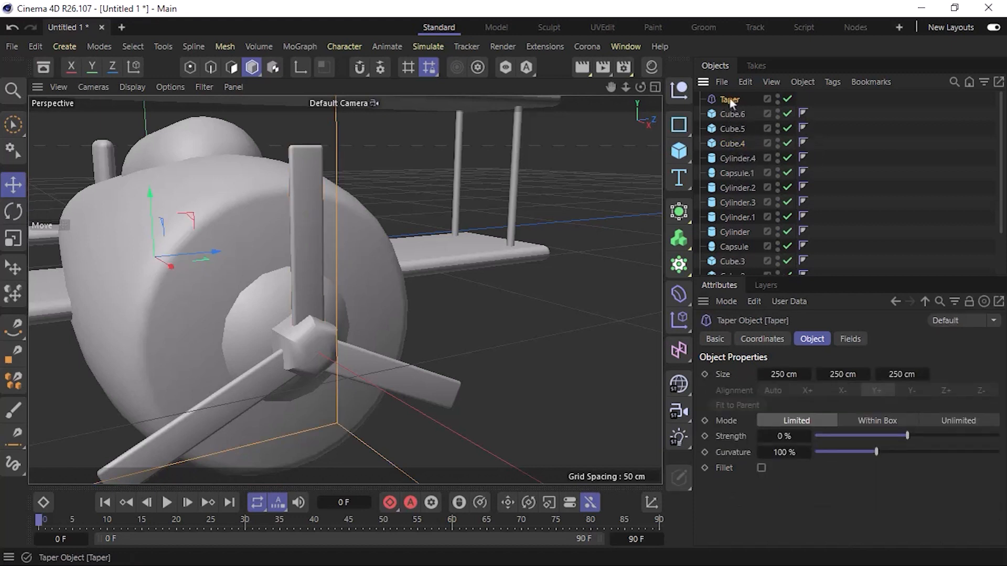
left_click_drag(730, 101, 736, 134)
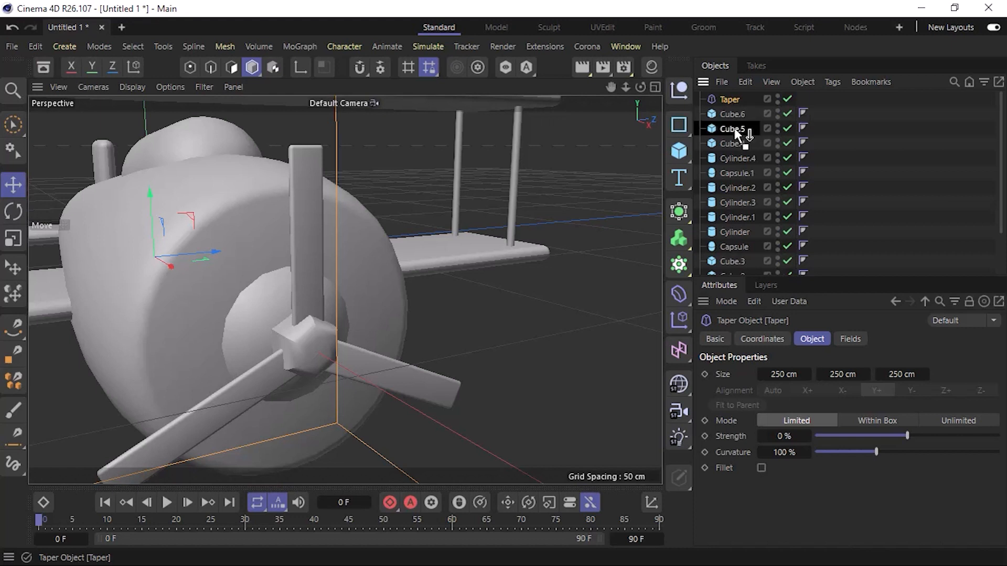
left_click_drag(735, 129, 734, 144)
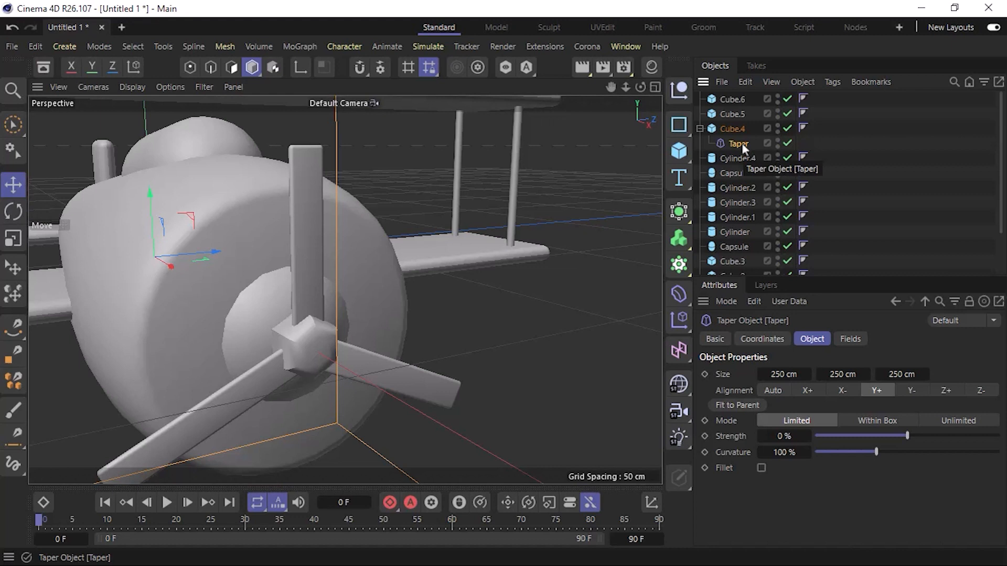
left_click(730, 407)
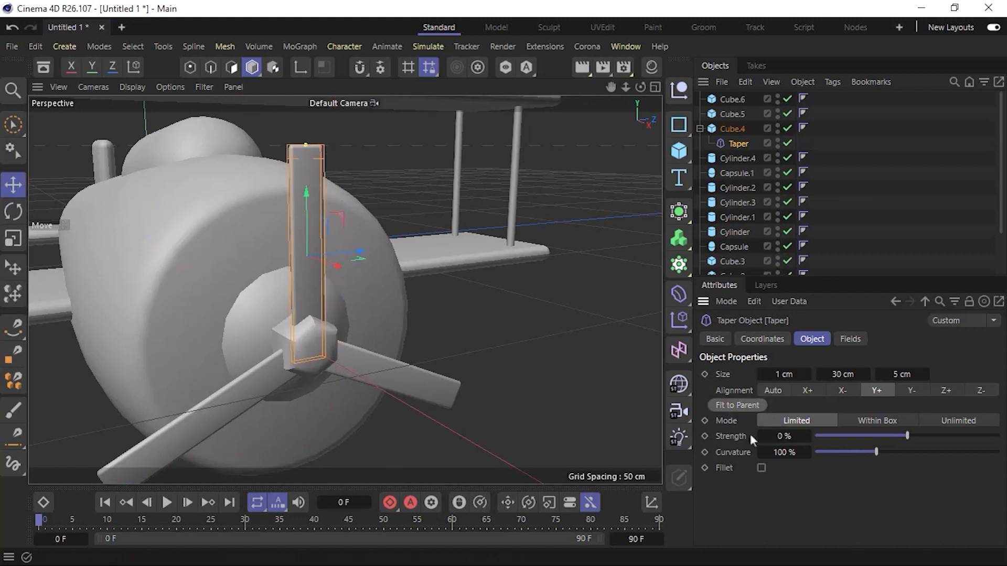
Increase the upright blade's Taper strength in stages to 40%, with 100% curvature kept.
left_click_drag(781, 435, 802, 436)
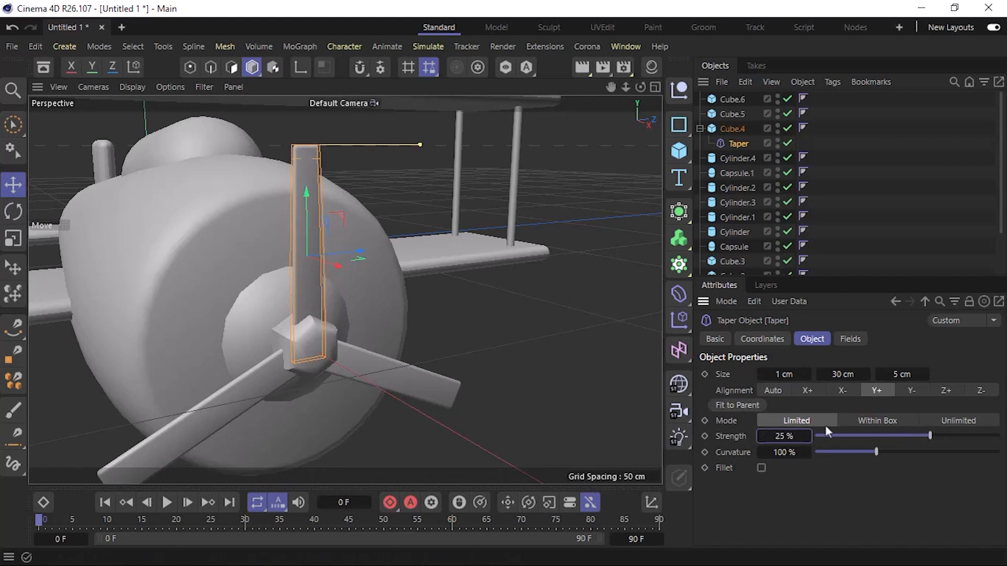
double_click(795, 434)
type("30")
key("Return")
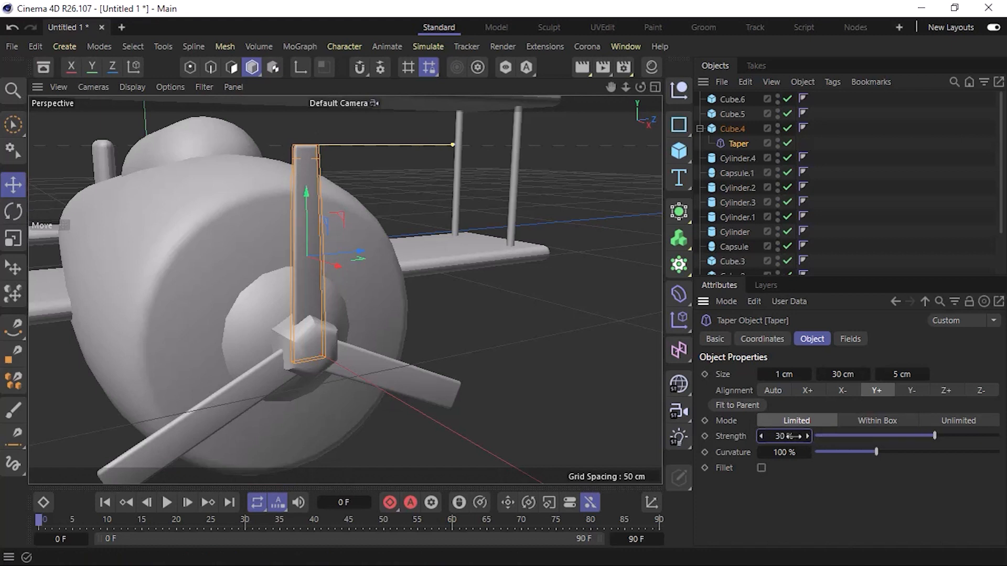
double_click(795, 434)
type("35")
key("Return")
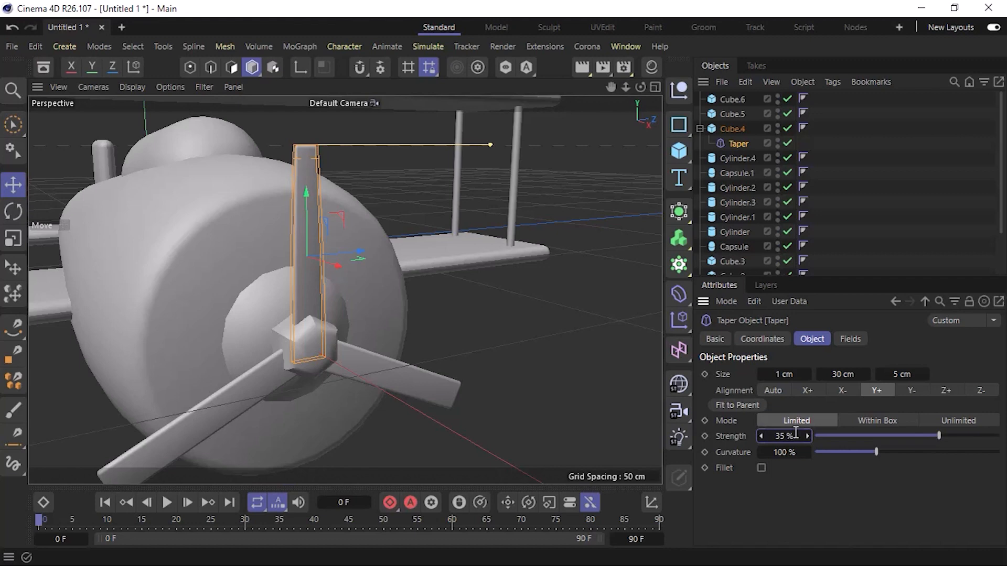
type("40")
key("Return")
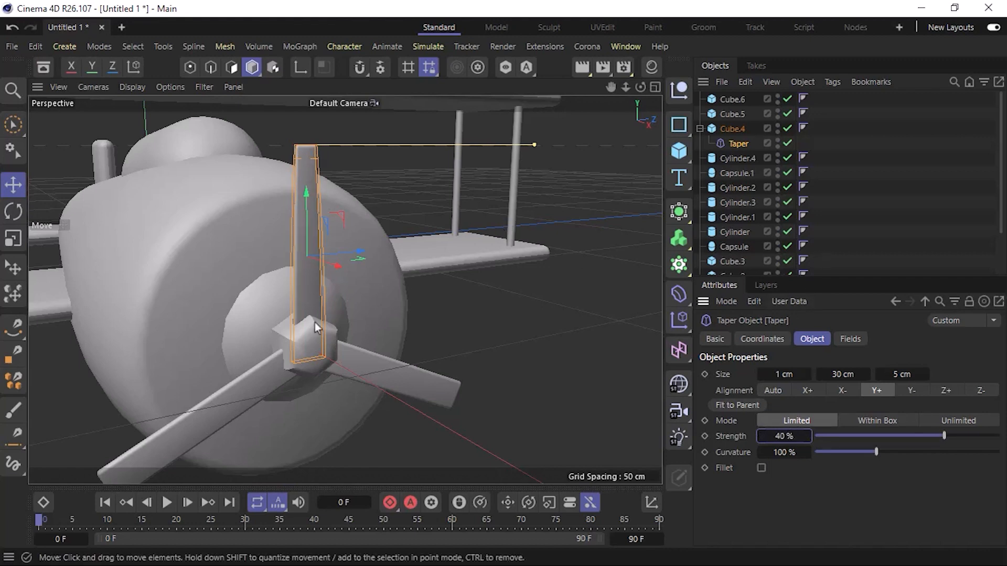
Copy the upright blade's Taper deformer into the lower-left propeller blade and fit the copy to that blade.
left_click_drag(314, 322, 377, 326, "alt")
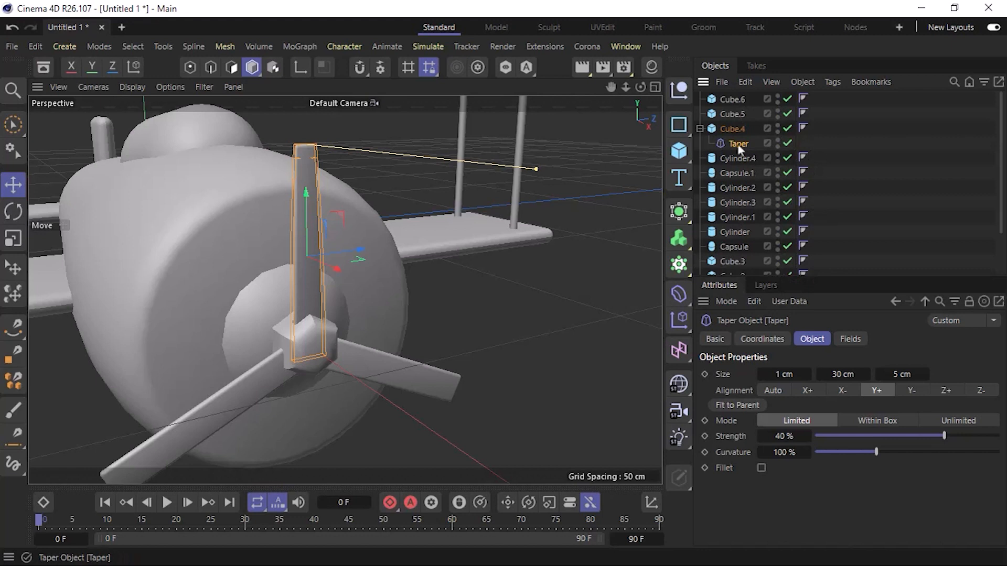
left_click_drag(741, 148, 740, 120, "ctrl")
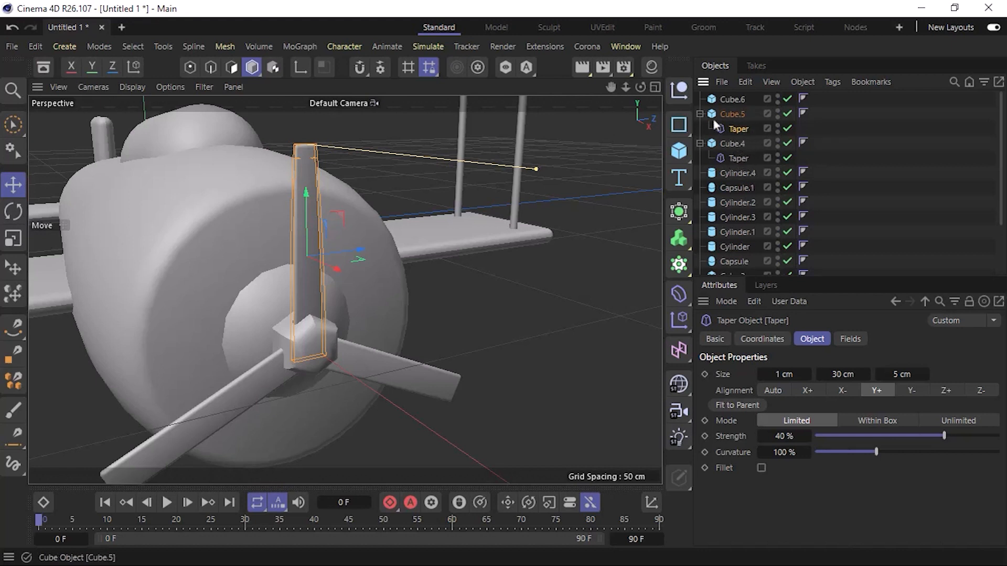
left_click(739, 116)
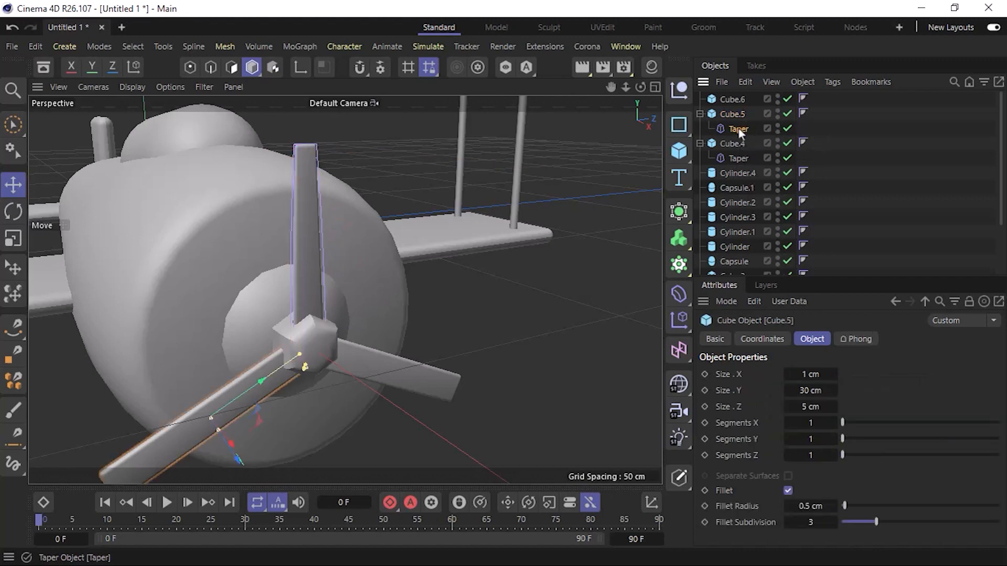
left_click(739, 130)
middle_click_drag(381, 288, 418, 164, "alt")
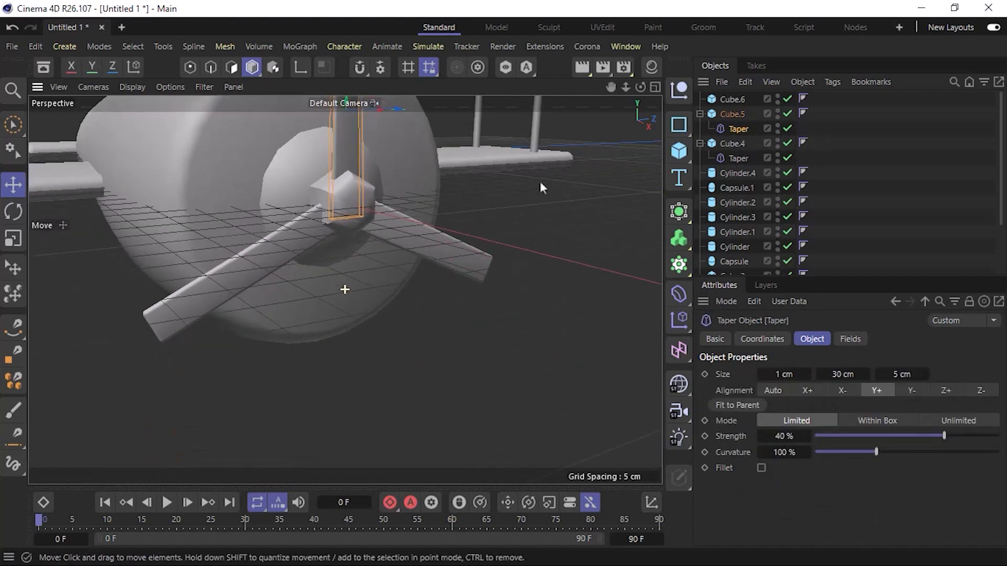
left_click(724, 407)
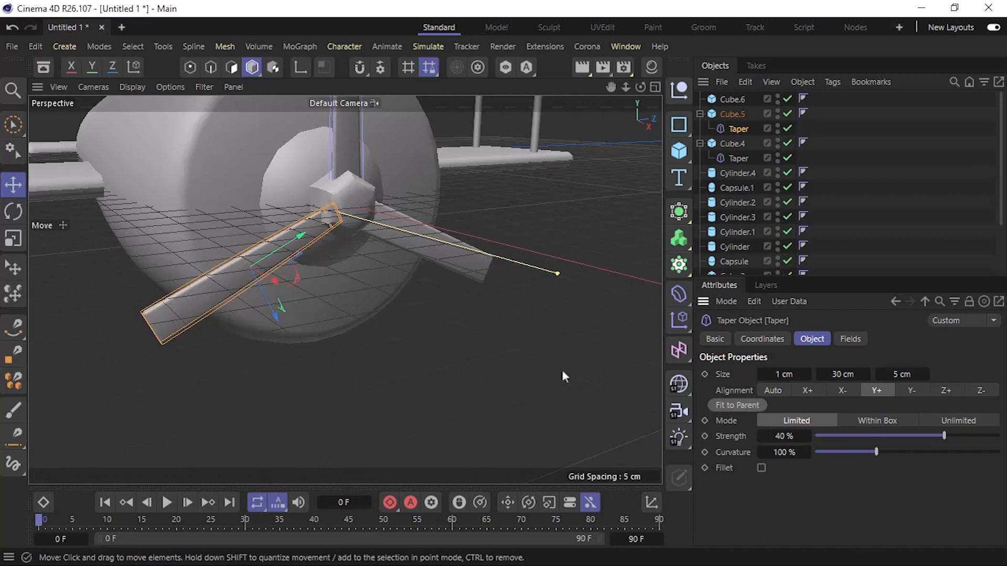
Set the lower-left blade's Taper alignment to Y- and fit the deformer to its parent blade.
left_click(911, 393)
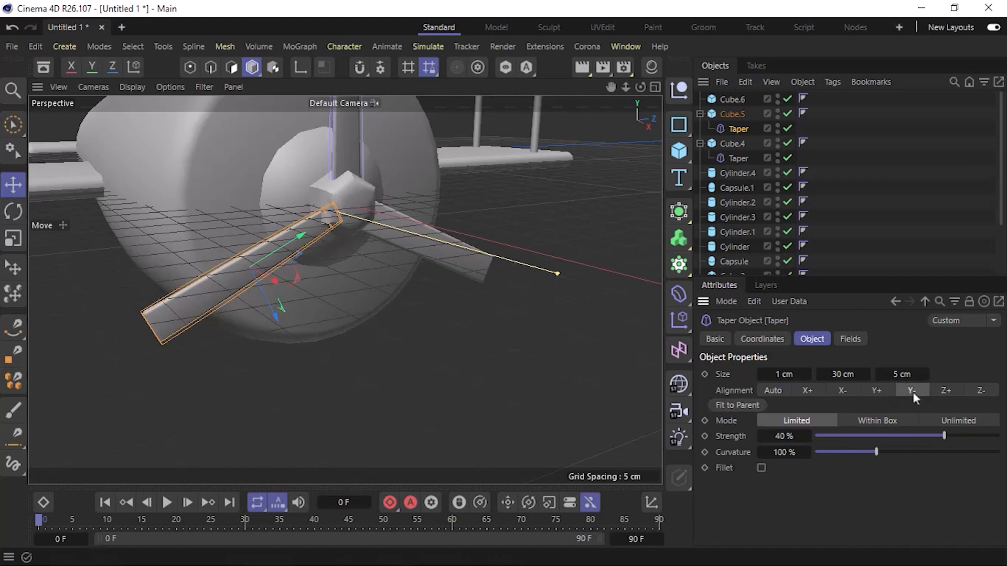
left_click(746, 406)
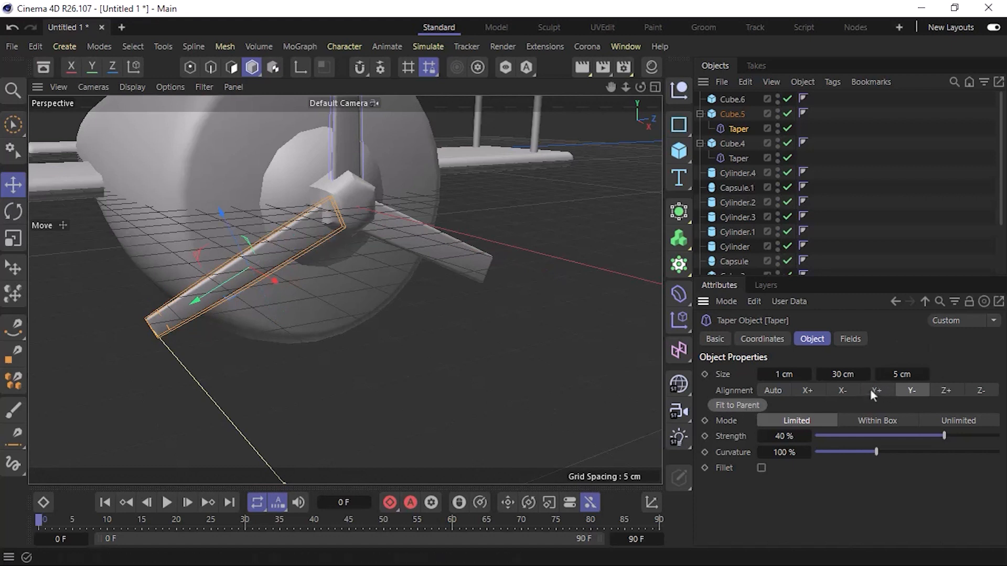
left_click(426, 345)
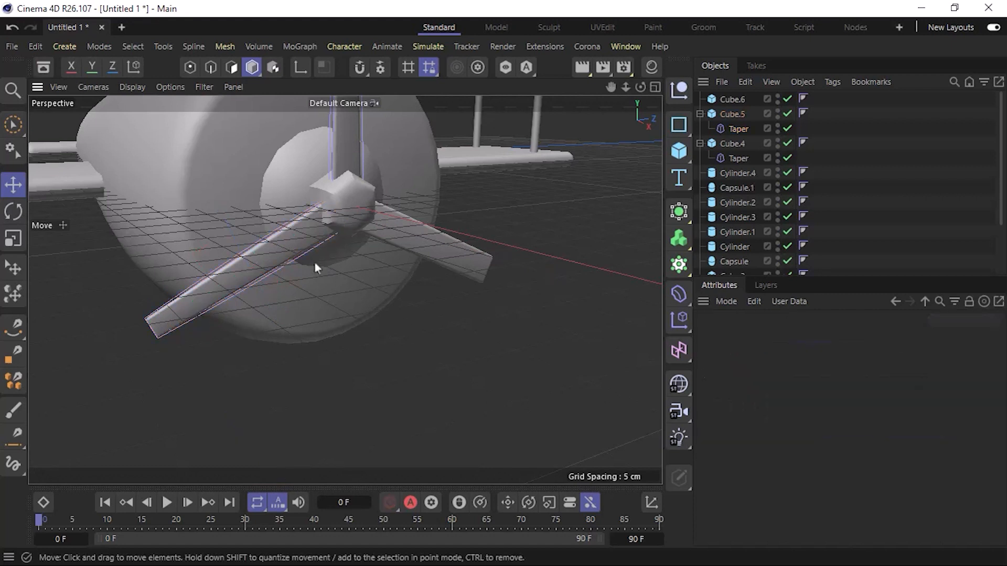
Try rotating the lower-left blade's Taper deformer by -180°, and undo the rotation.
left_click(734, 128)
key("r")
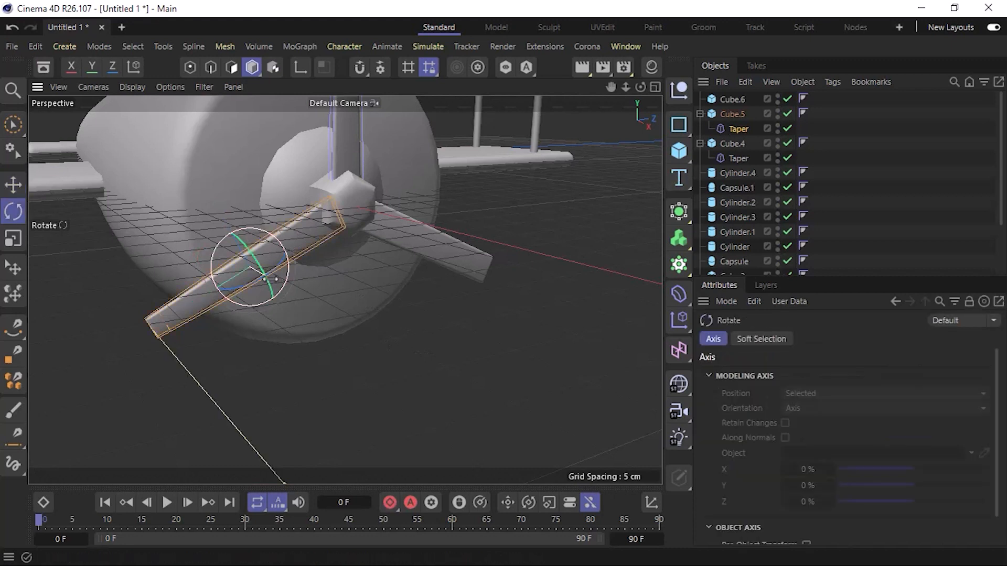
left_click_drag(221, 253, 351, 338)
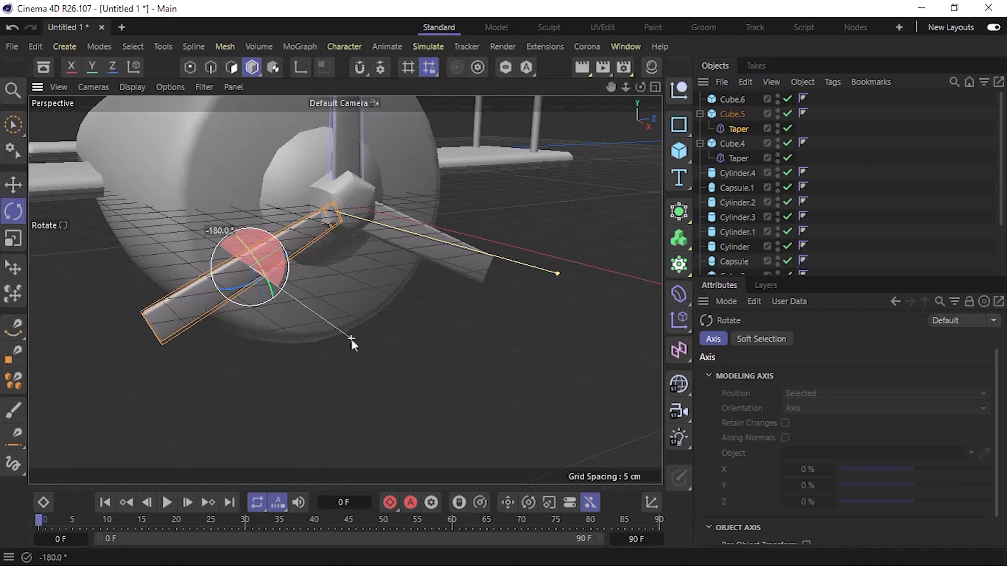
left_click_drag(352, 339, 352, 341)
key("ctrl+z")
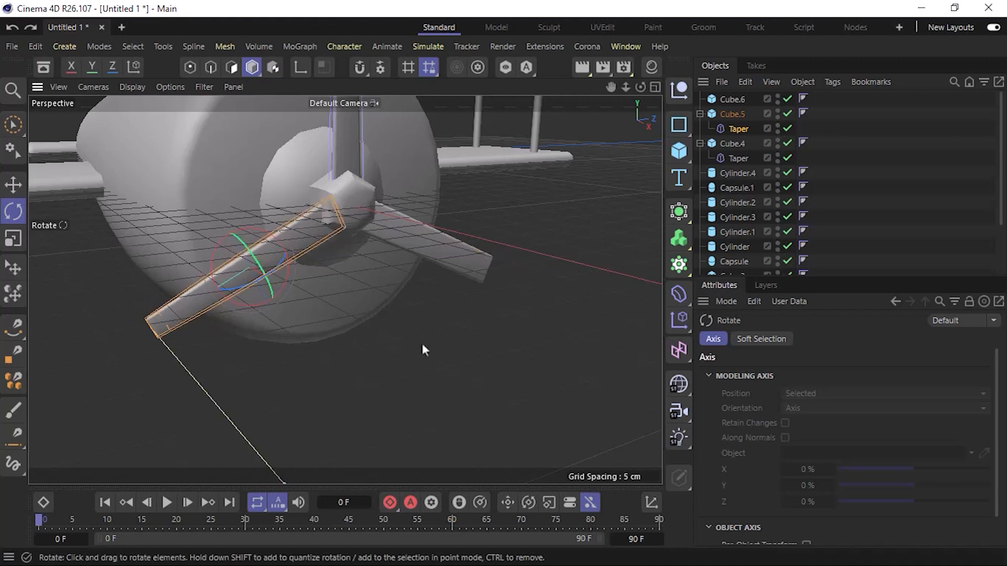
Add a Taper deformer as a child of the lower-right propeller blade, fitted to the blade's 1 × 30 × 5 cm size.
left_click_drag(455, 330, 417, 372, "alt")
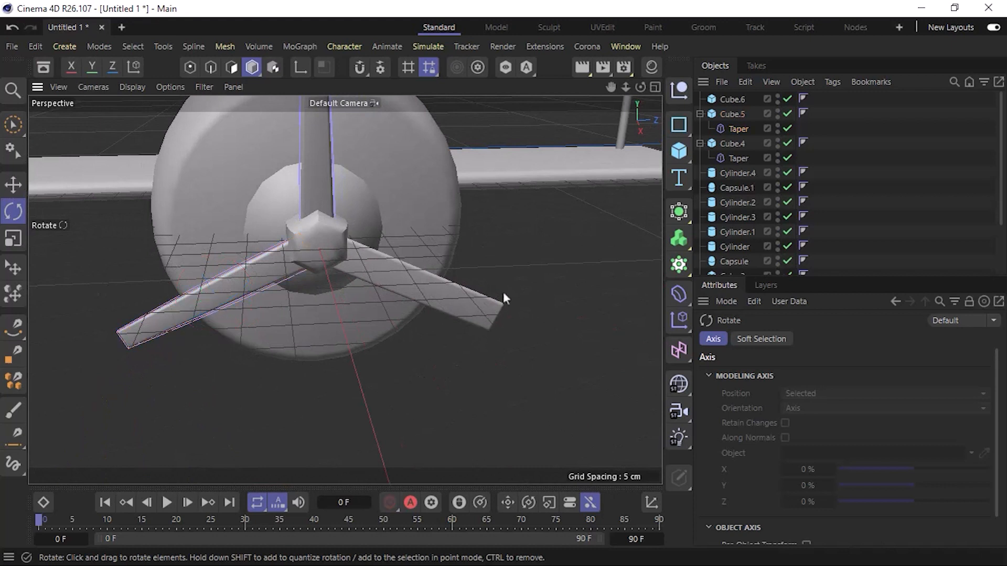
left_click(736, 131)
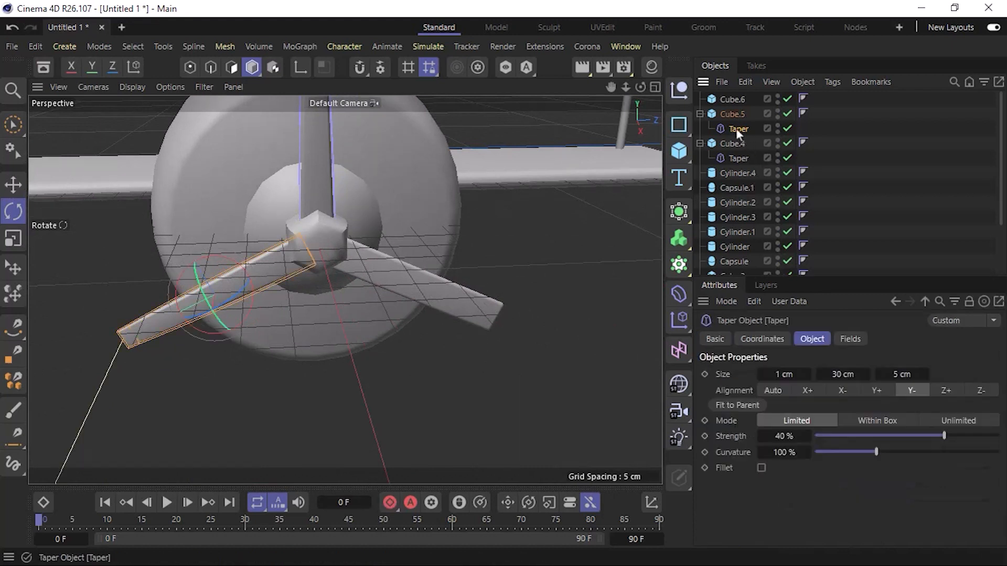
left_click(734, 101)
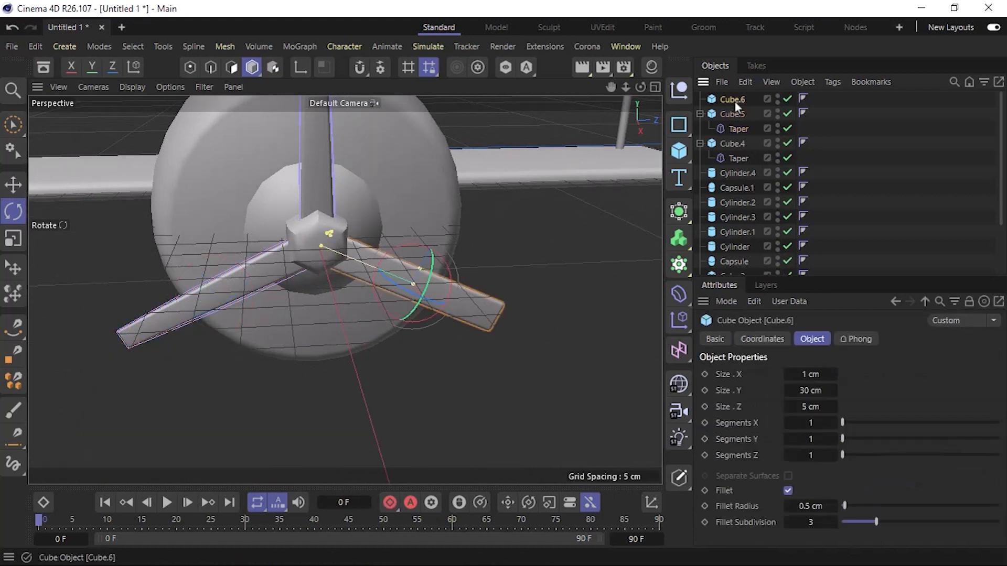
left_click(678, 295)
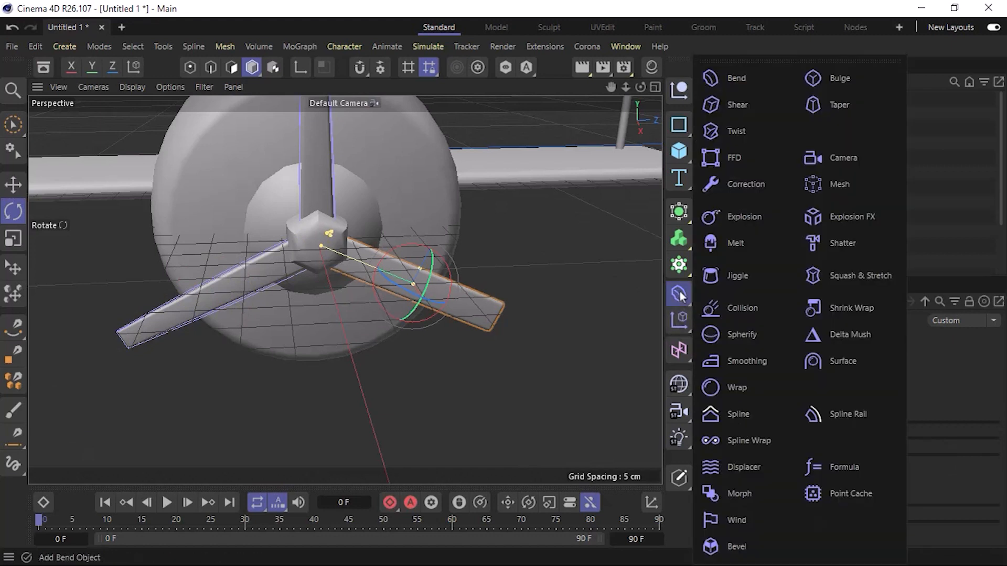
left_click(864, 101, "shift")
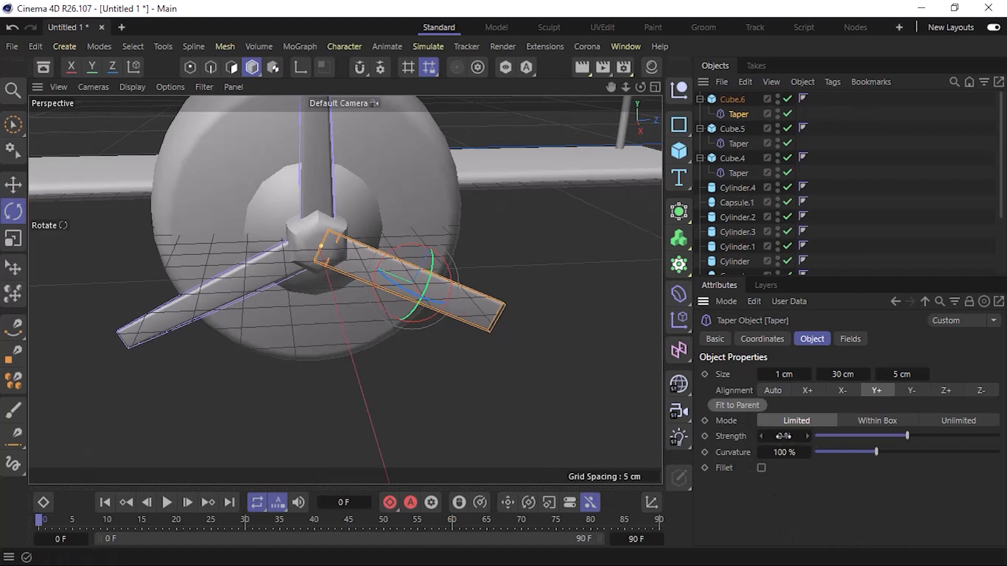
Set the lower-right blade's Taper strength to 45%, compare it with the lower-left blade's Taper, and correct it to 40%.
double_click(783, 435)
type("45")
key("Return")
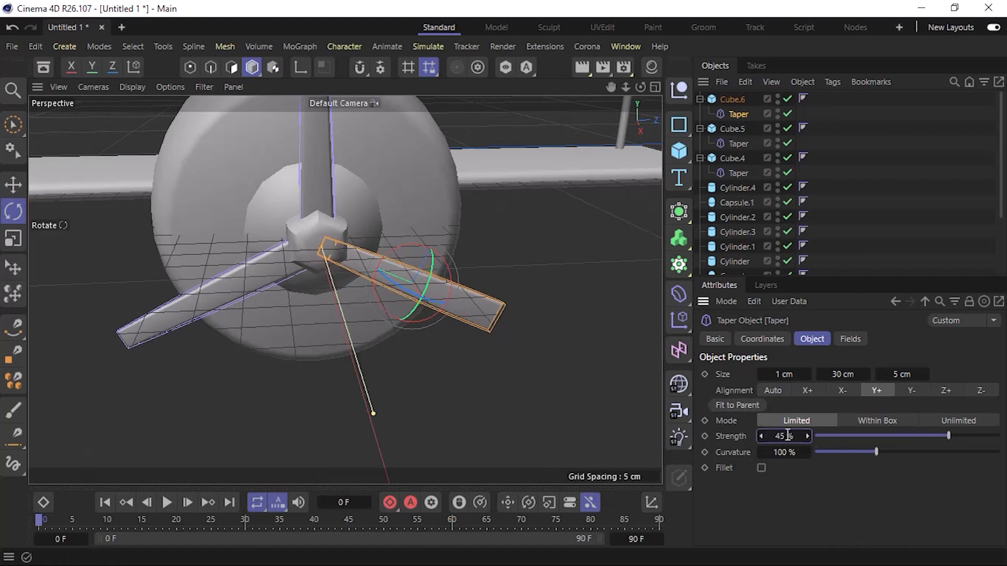
left_click(737, 143)
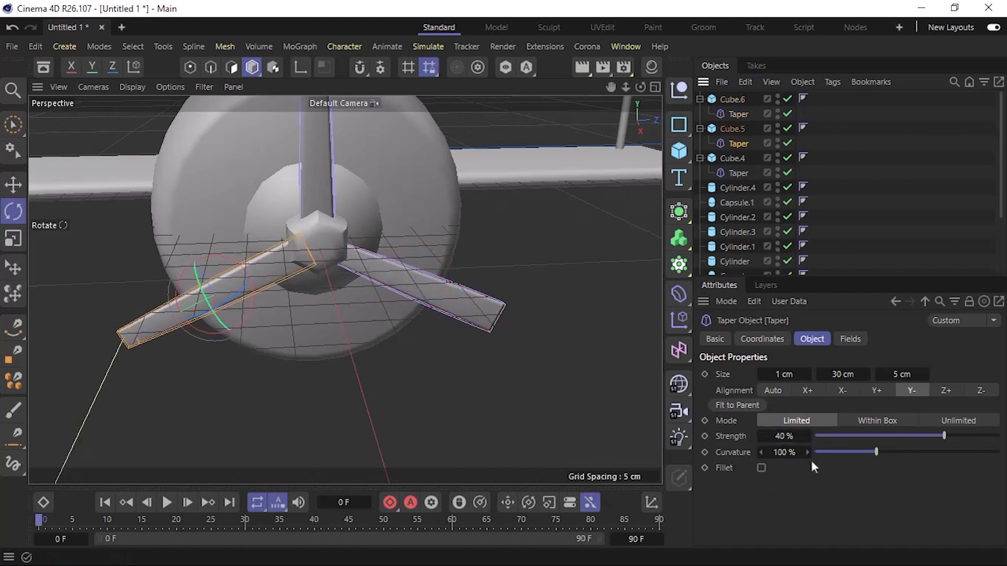
left_click(739, 115)
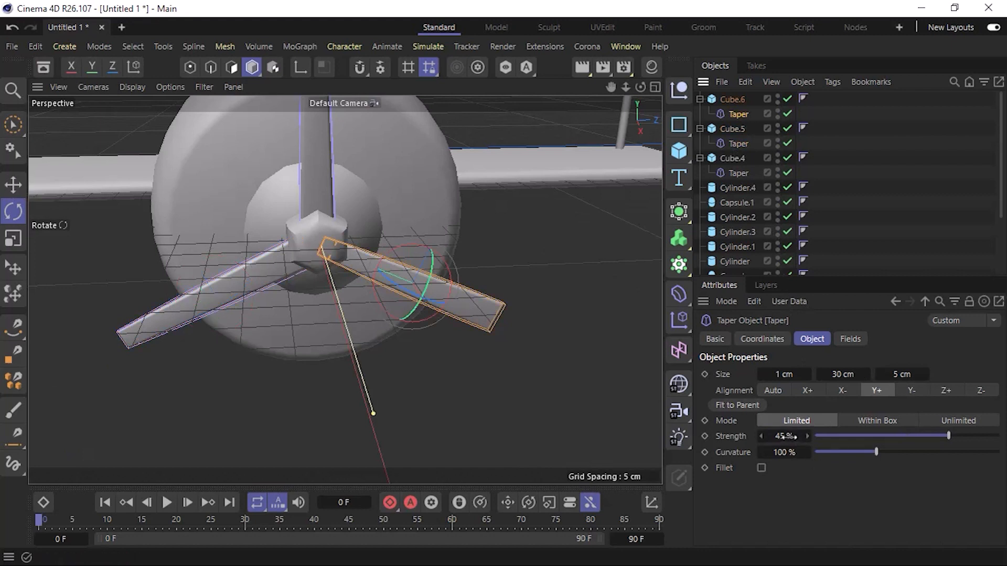
double_click(783, 436)
type("40")
key("Return")
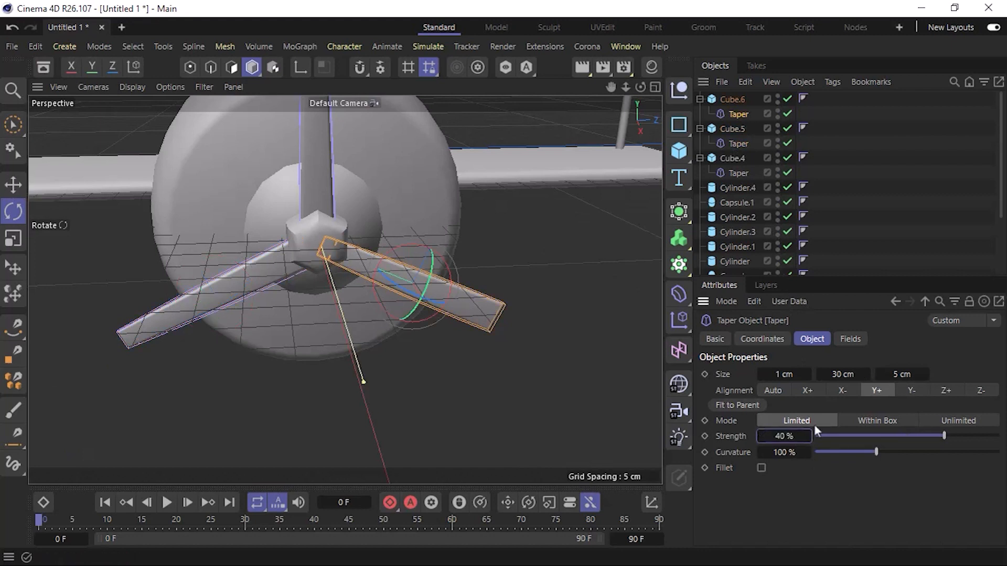
Set the lower-right blade's Taper alignment to Y-, fit it to the blade, and deselect it with the Move tool active.
left_click(914, 392)
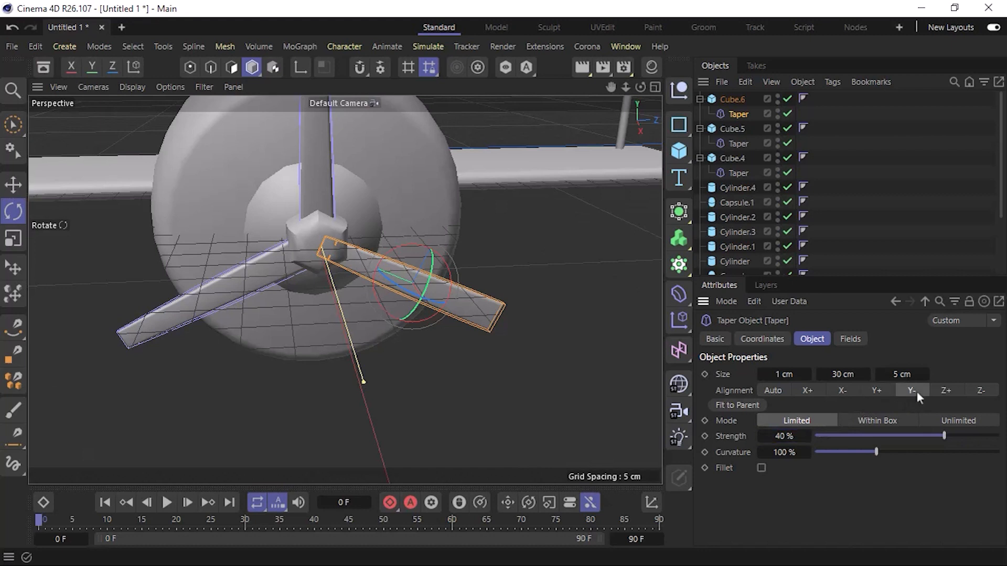
left_click(746, 407)
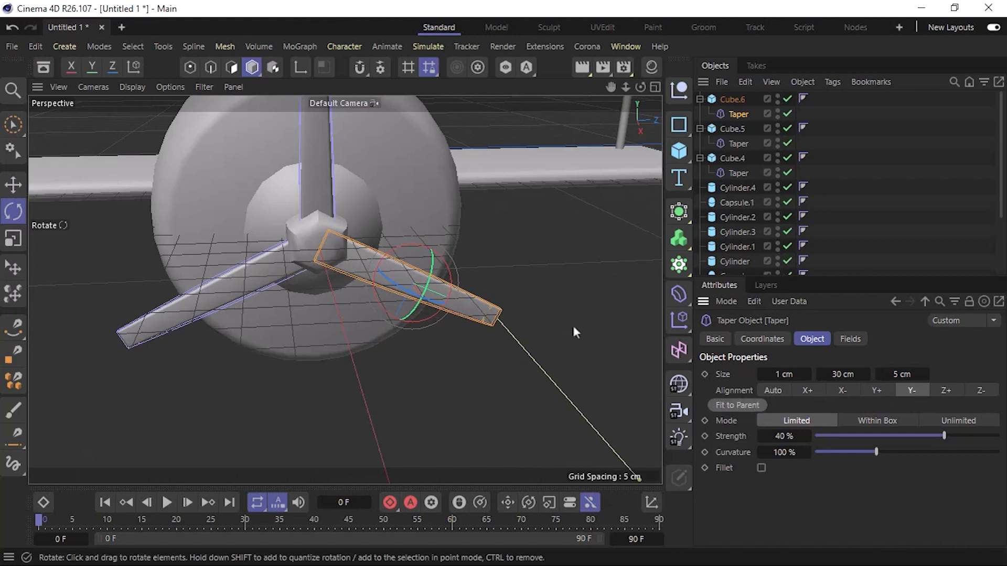
key("e")
left_click(587, 317)
Examine the whole biplane and its tapered propeller from the front, at an angle and from the side.
left_click_drag(452, 381, 355, 334, "alt")
scroll(355, 333, "down", 5)
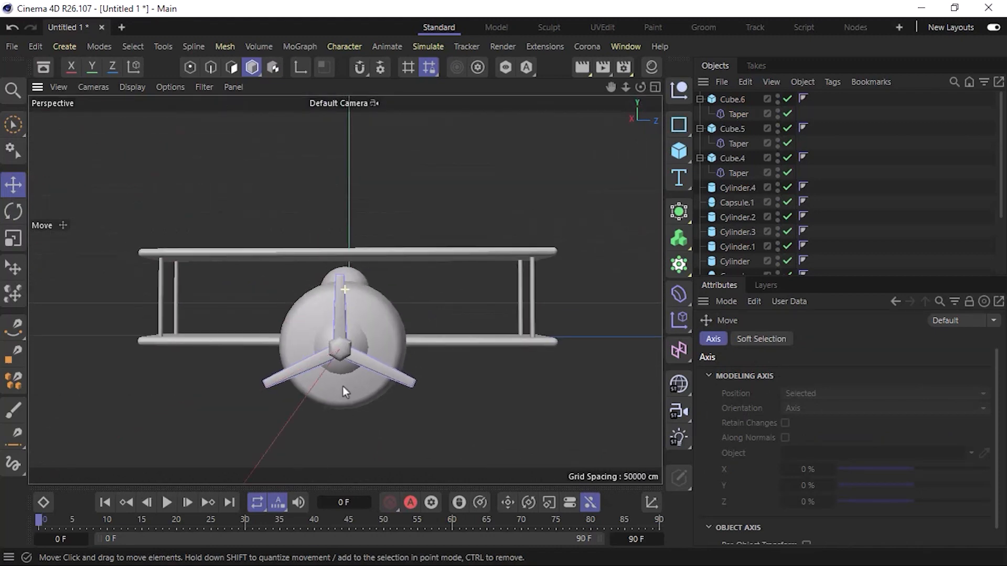
left_click_drag(342, 386, 327, 312, "alt")
scroll(326, 312, "down", 5)
middle_click_drag(341, 315, 362, 316, "alt")
left_click_drag(362, 316, 341, 317, "alt")
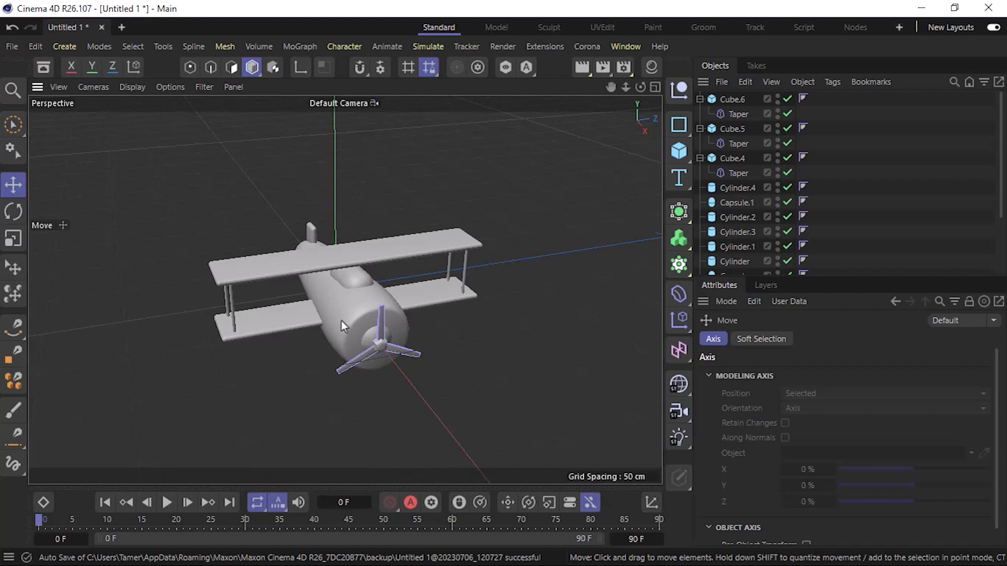
left_click_drag(327, 327, 486, 276, "alt")
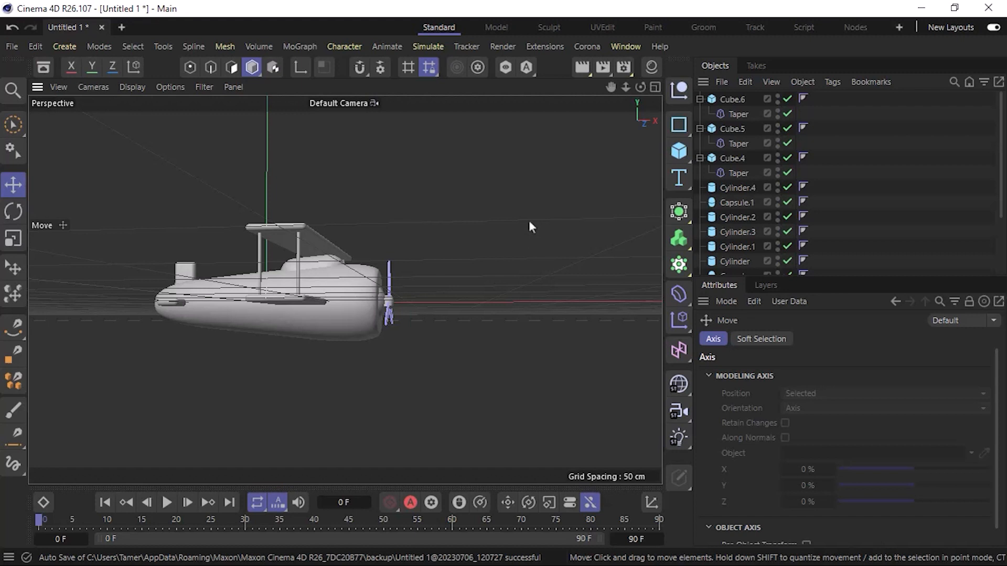
Add a Tube primitive for the landing wheel and orient it along +Z.
left_click(679, 151)
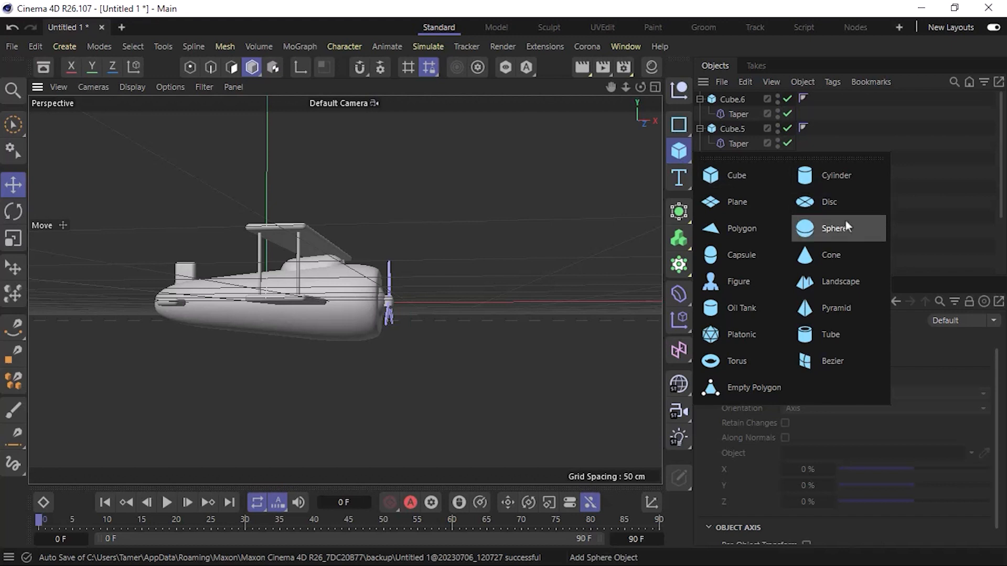
left_click(847, 339)
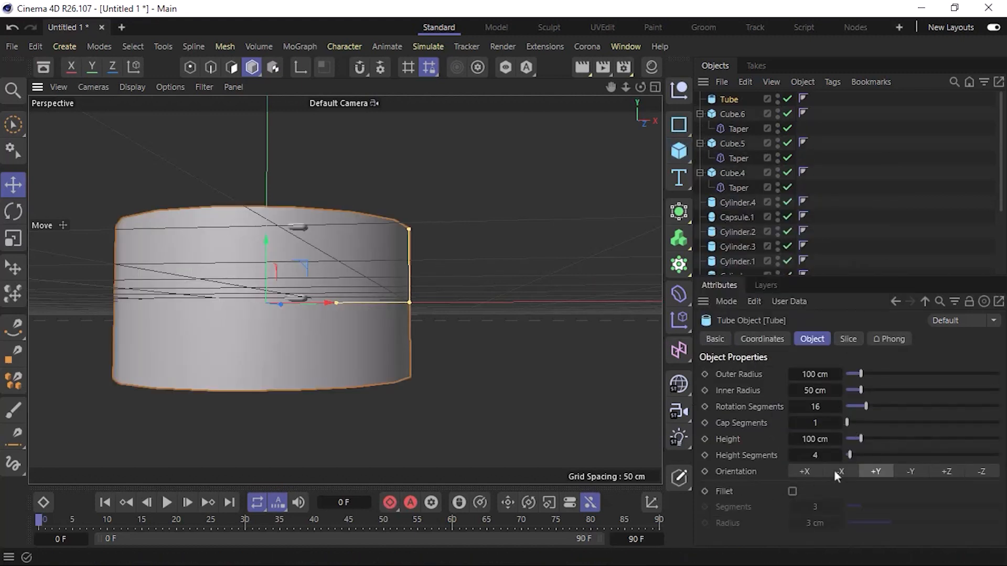
left_click(811, 472)
left_click(946, 472)
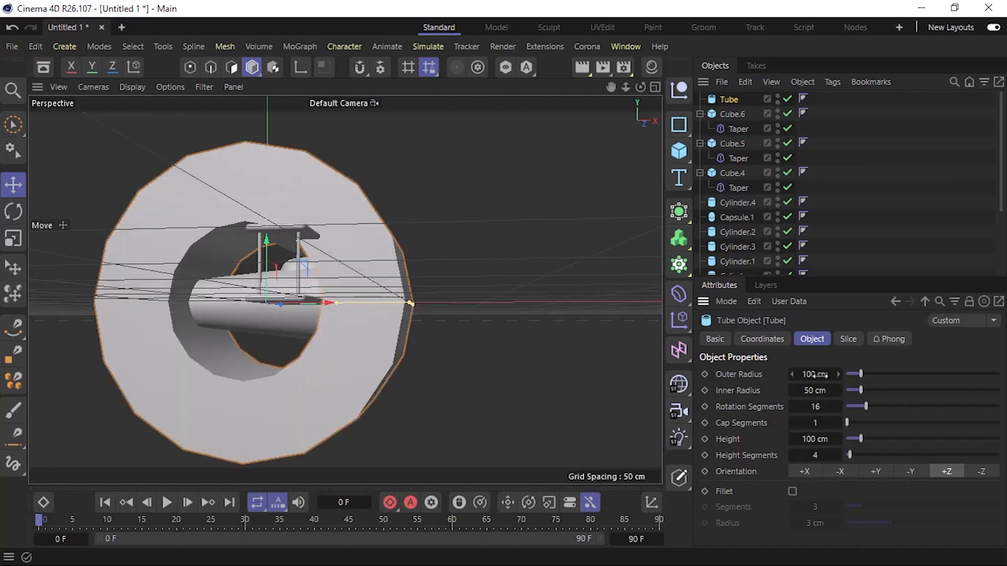
Reduce the tube's outer radius to 10 cm and its inner radius to 5 cm.
left_click_drag(814, 375, 788, 390)
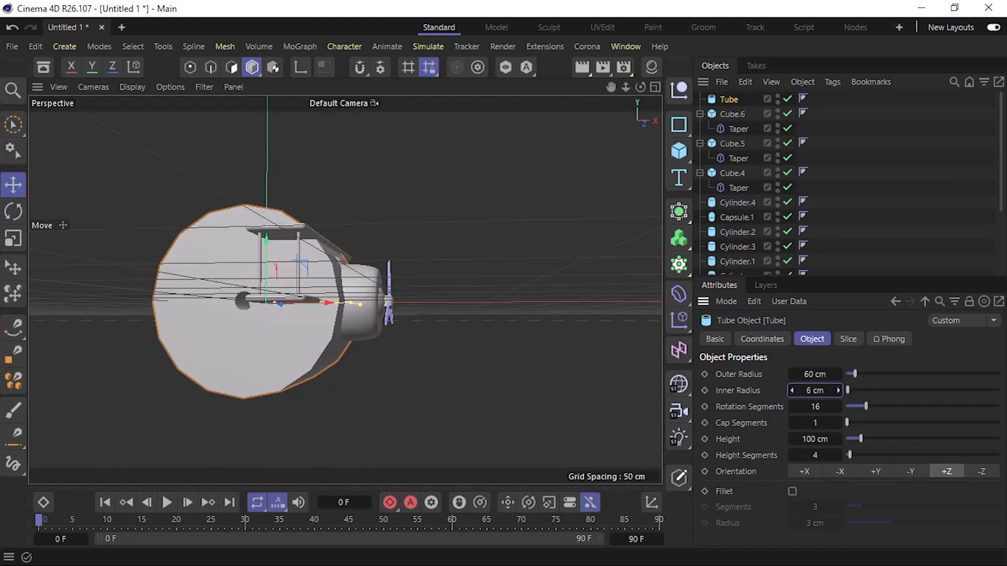
left_click(791, 391)
double_click(813, 374)
type("10")
key("Return")
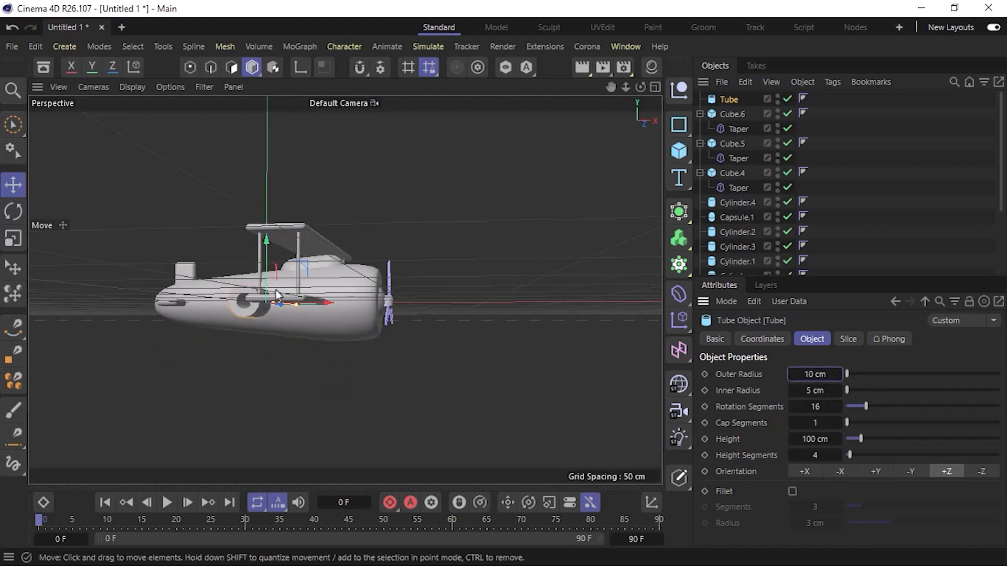
Set the tube's height to 20 cm and move it forward along X in the top view to the fuselage's nose section.
scroll(278, 292, "up", 5)
double_click(819, 441)
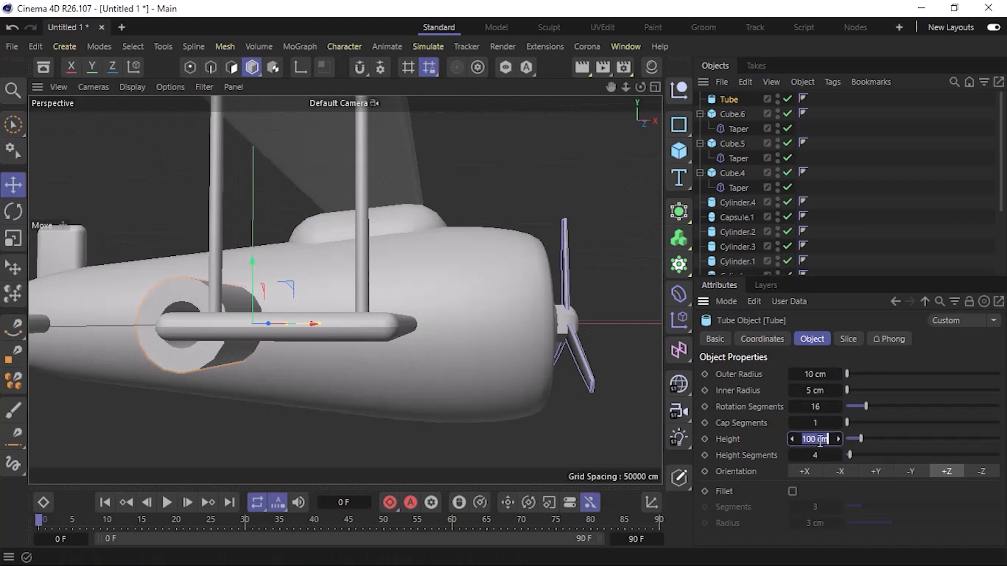
type("20")
key("Return")
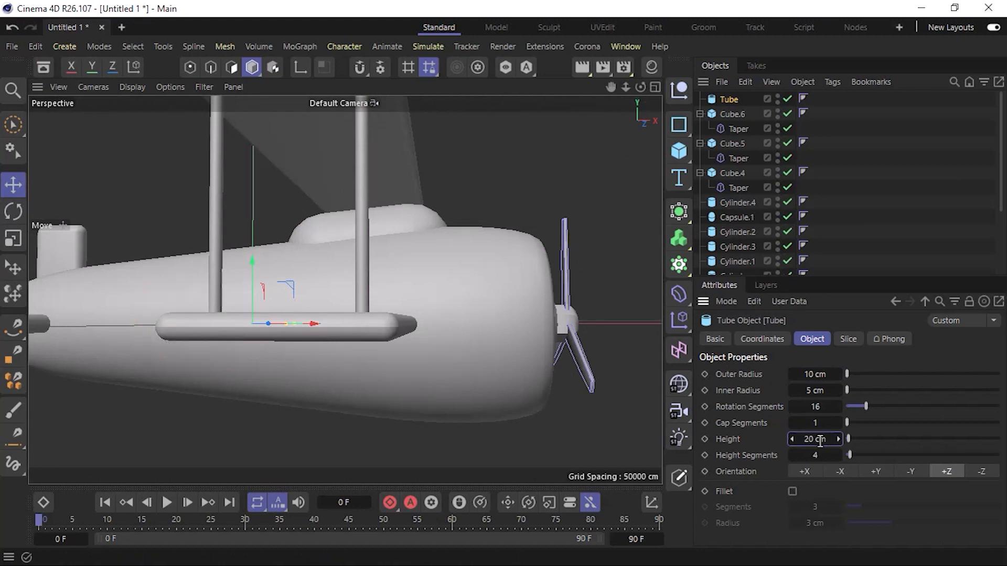
key("F2")
left_click_drag(347, 316, 464, 305)
key("e")
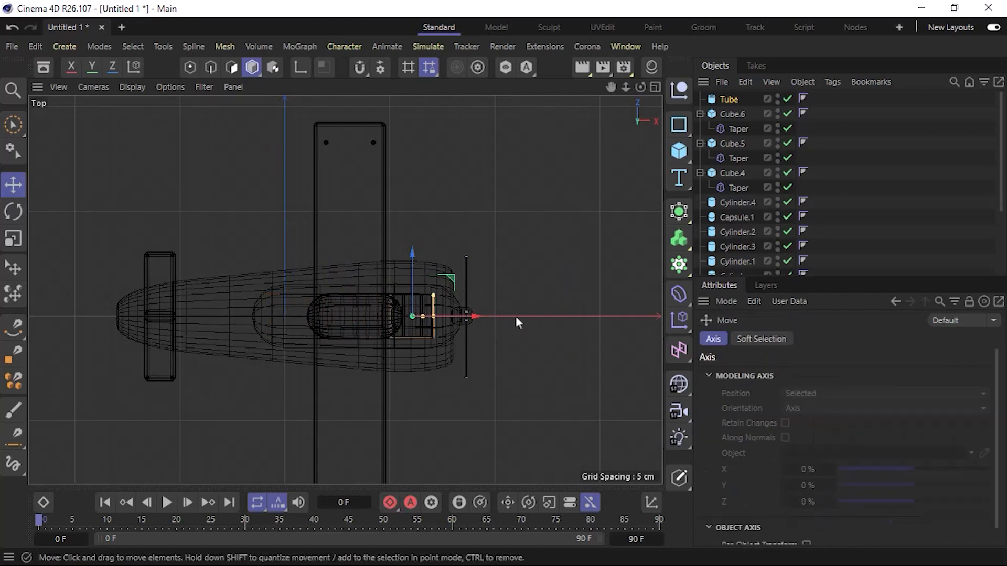
Reduce the tube's height to 10 cm and further to 5 cm.
left_click(731, 99)
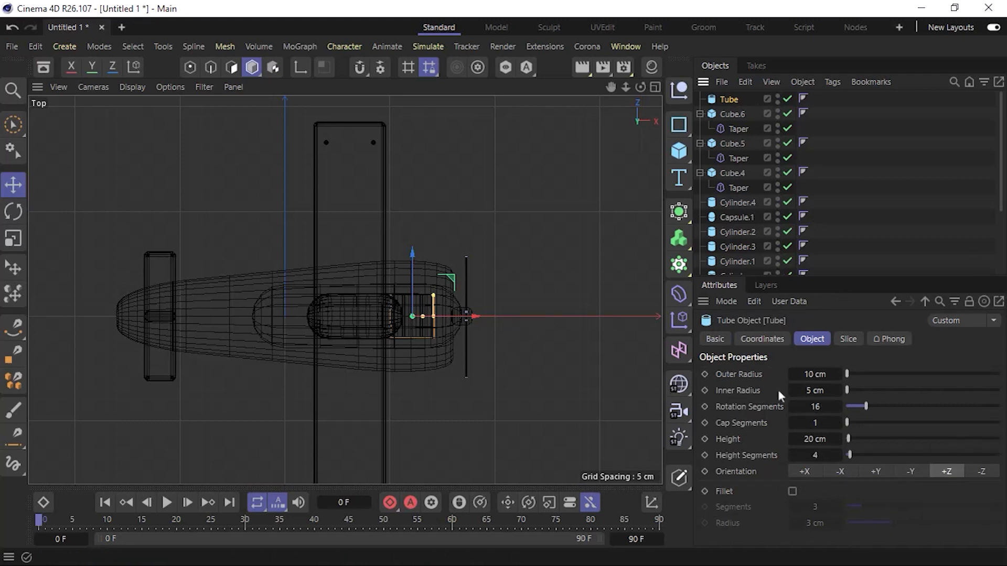
double_click(816, 439)
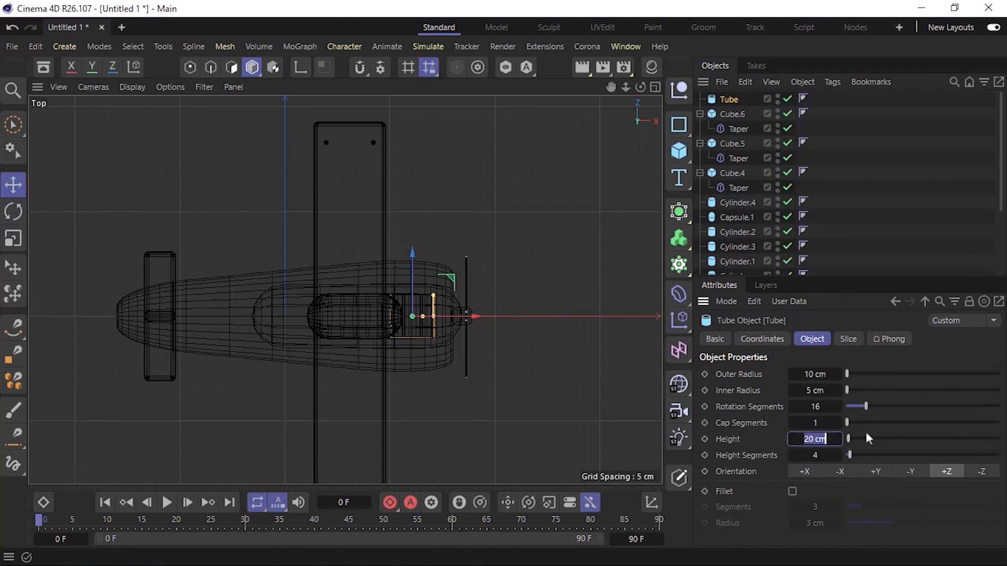
type("10")
key("Return")
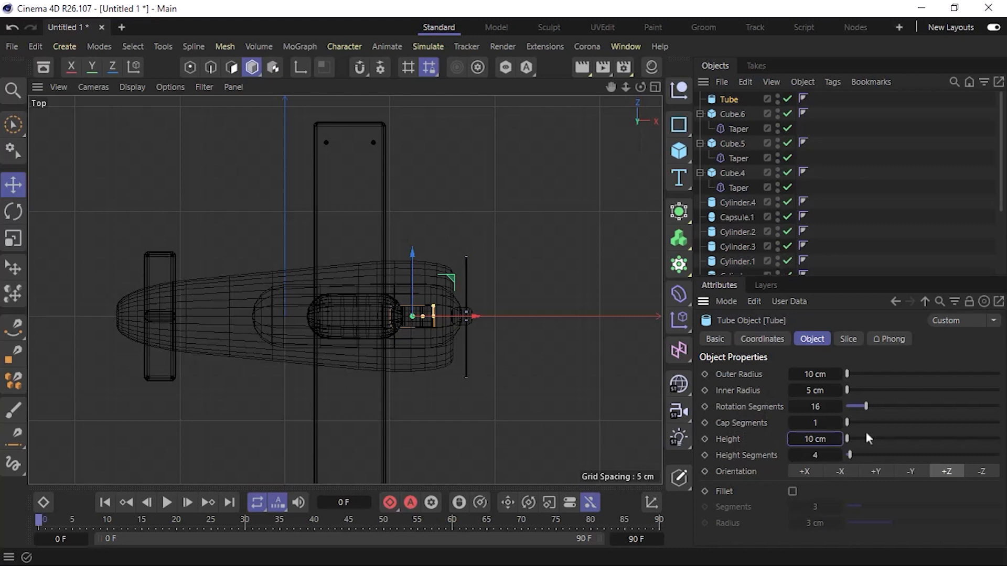
double_click(822, 438)
type("5")
key("Return")
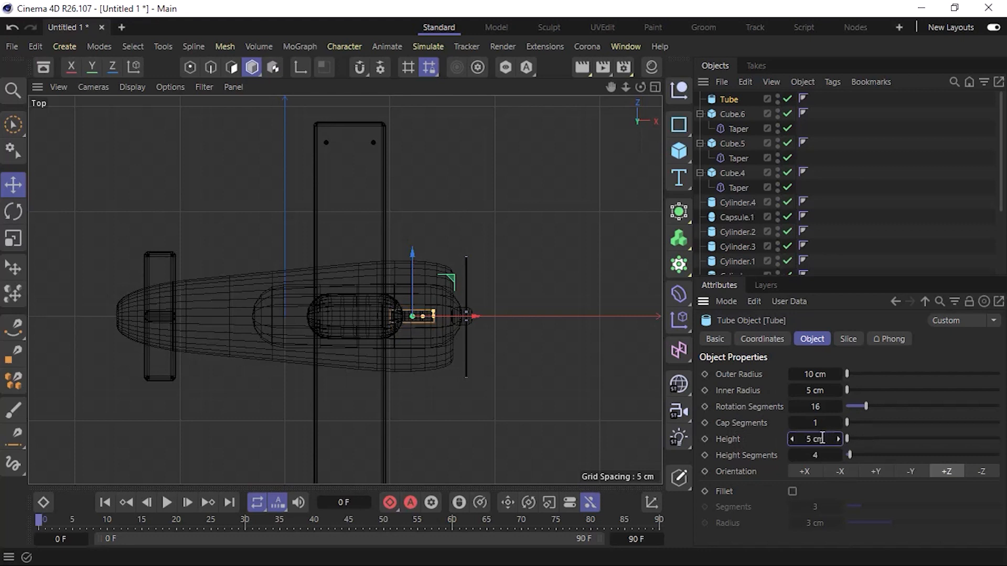
Move the wheel tube straight down in the perspective view until it sits below the front of the fuselage.
key("F1")
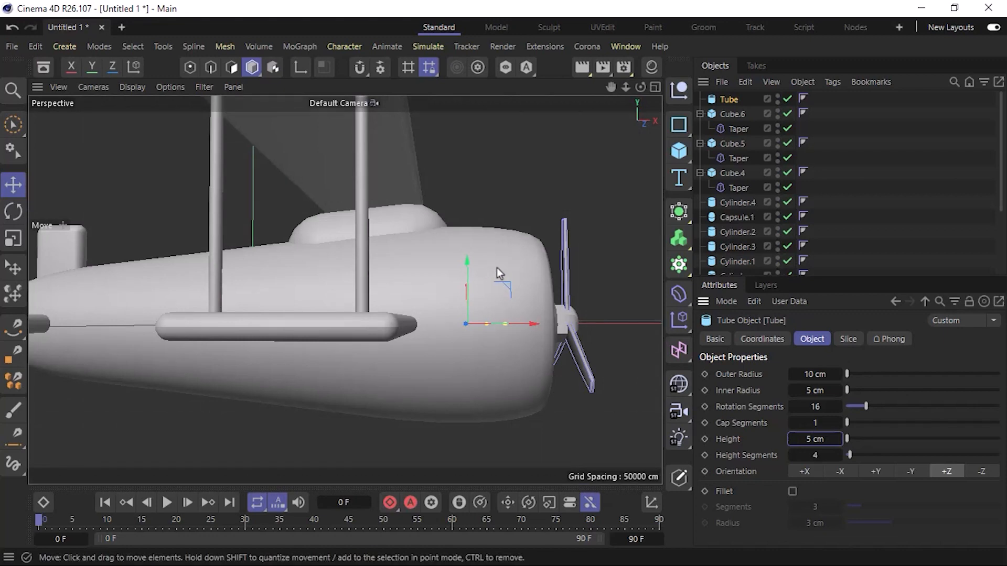
left_click_drag(471, 349, 463, 263)
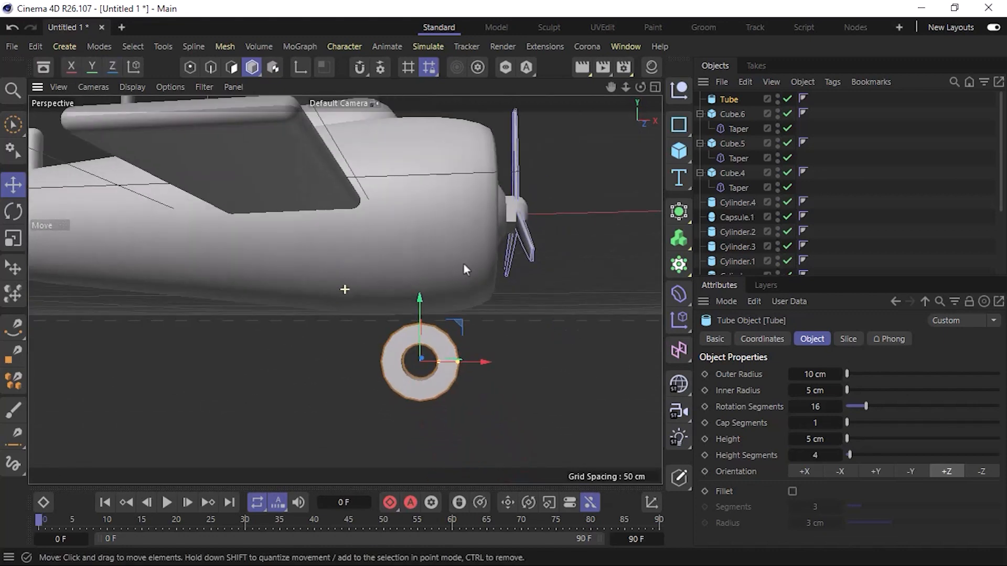
left_click_drag(436, 382, 266, 404, "alt")
left_click_drag(449, 379, 506, 378, "alt")
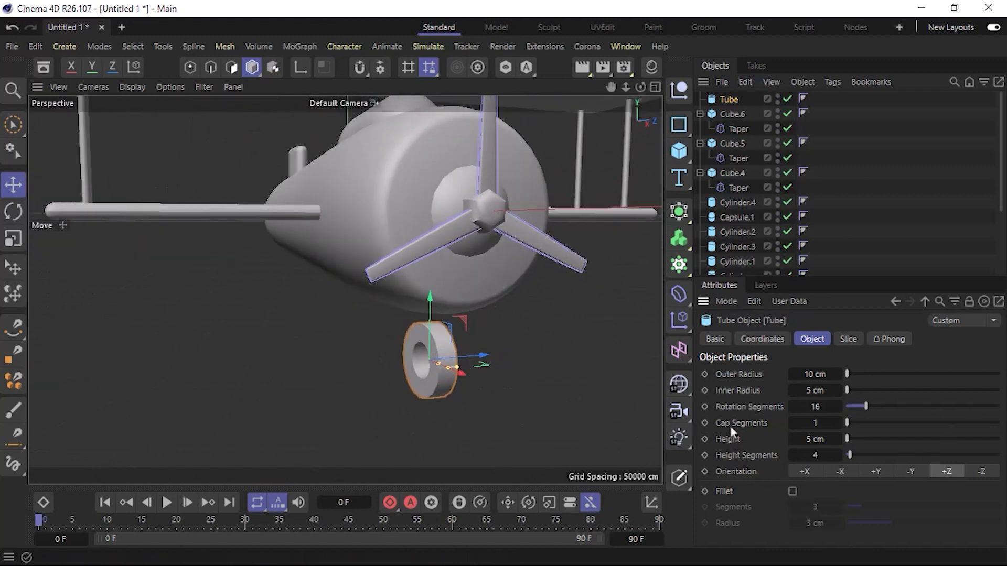
Set the wheel tube's rotation segments to 30 and enable its fillet with a 1 cm radius.
left_click(819, 408)
type("30")
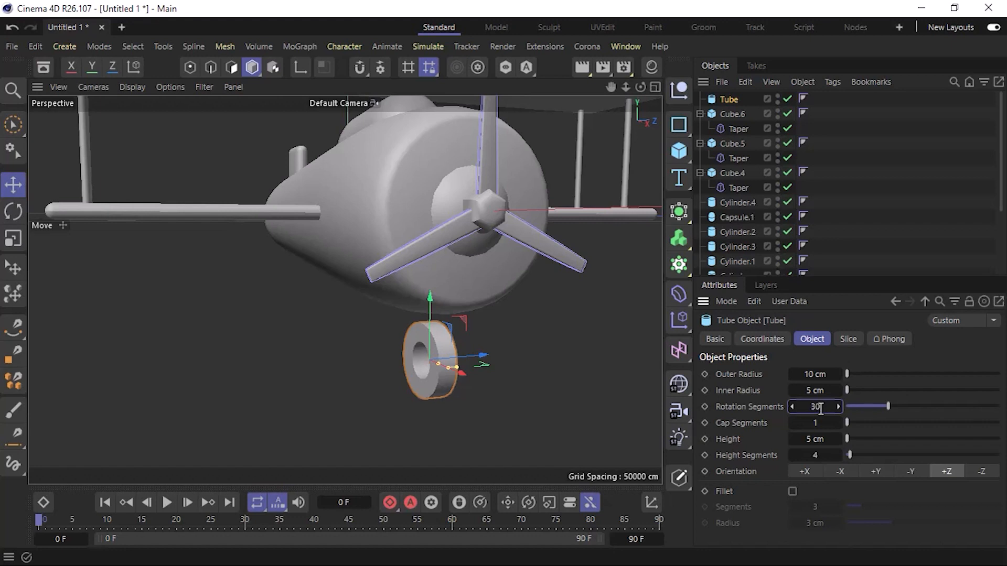
left_click(792, 491)
double_click(816, 523)
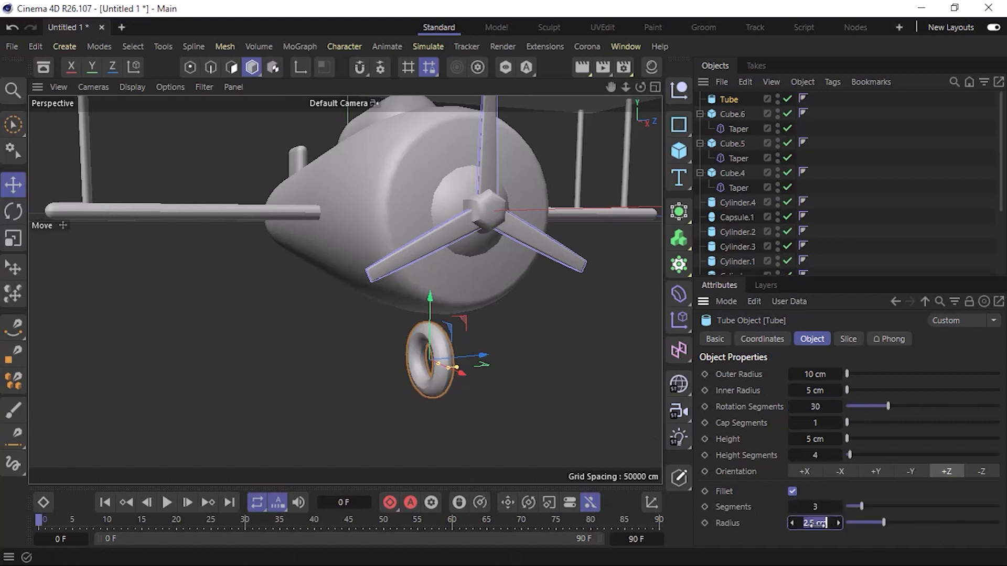
type("1")
key("Return")
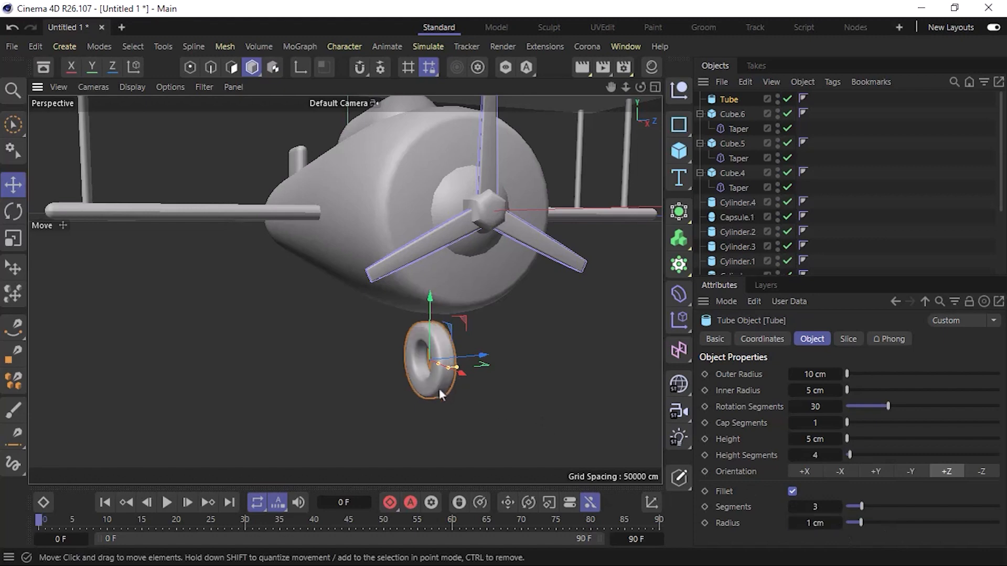
Reduce the wheel tube's inner radius to 2 cm, widen the hole slightly, and deselect the tube.
left_click_drag(437, 388, 493, 379, "alt")
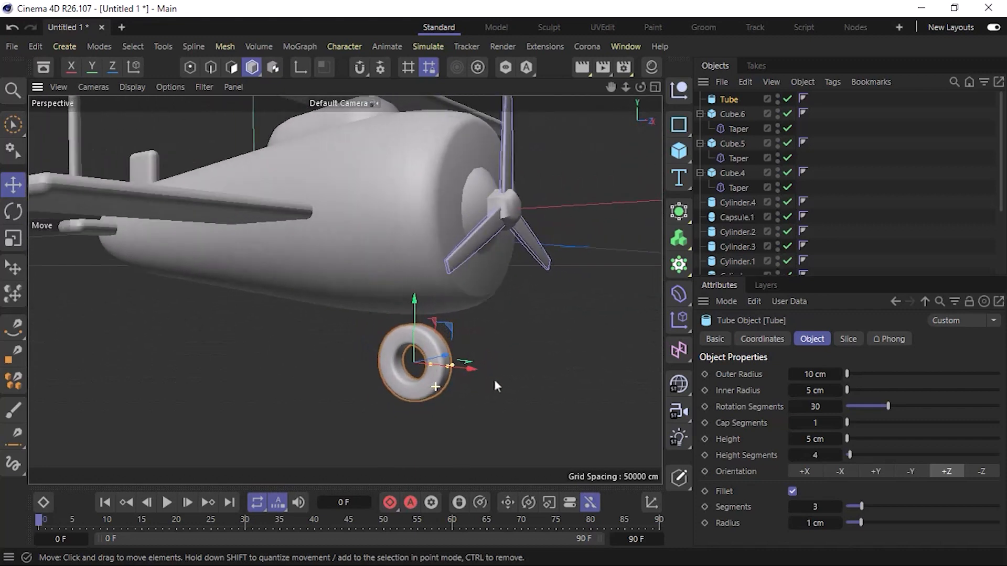
left_click(802, 391)
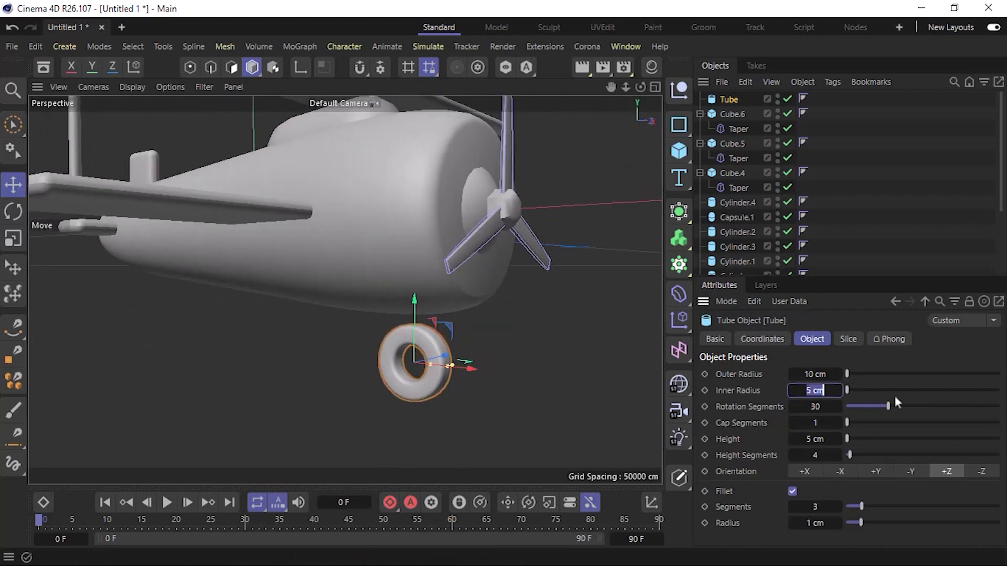
type("2")
key("Return")
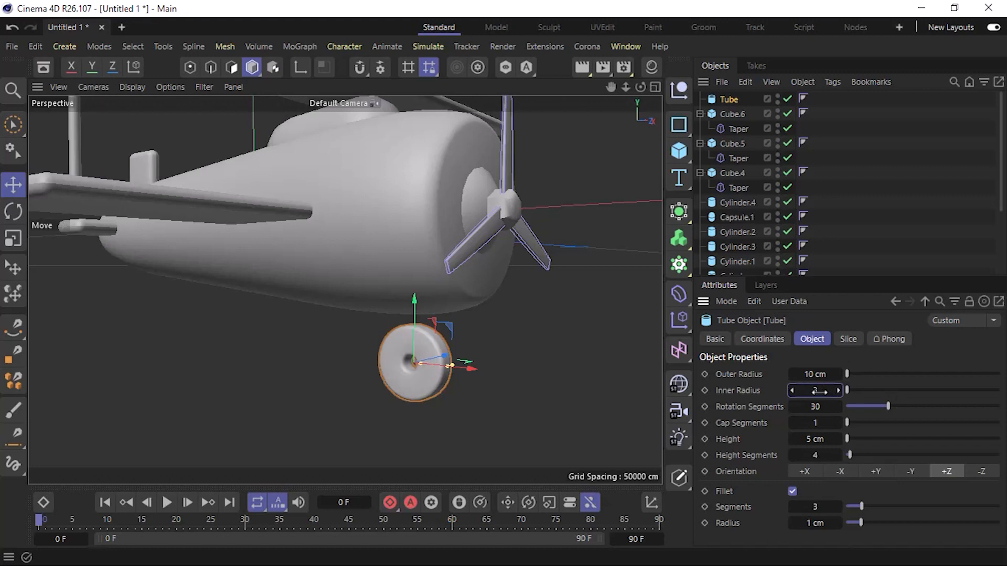
left_click_drag(819, 391, 831, 391)
left_click(854, 213)
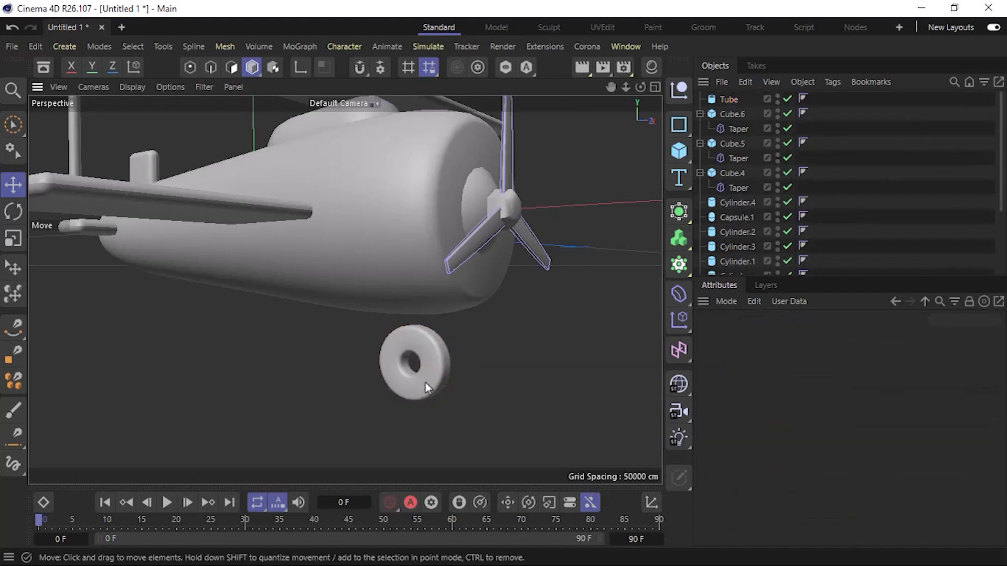
Add a cylinder for the wheel strut and set its height to 20 cm.
left_click_drag(425, 382, 317, 391, "alt")
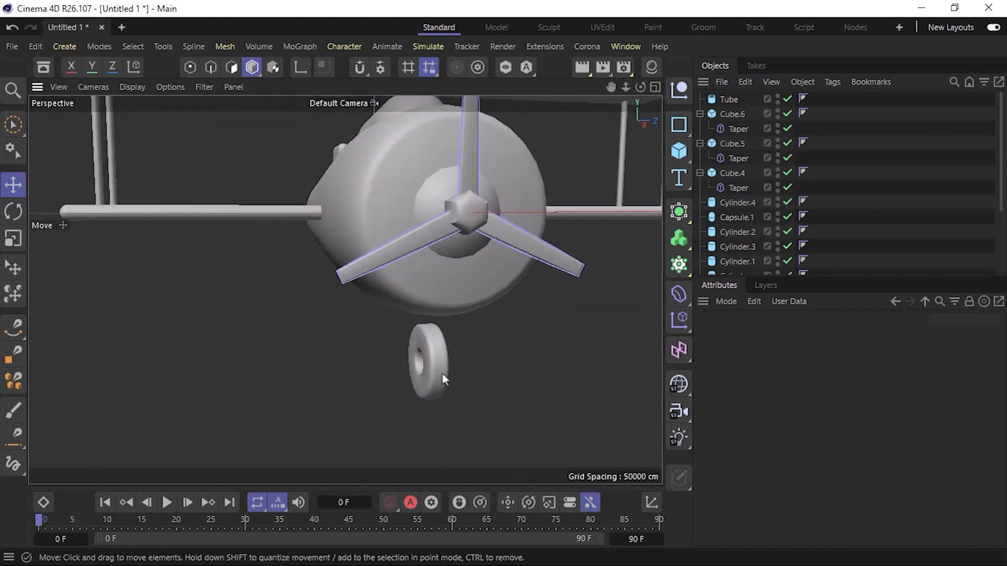
middle_click_drag(442, 373, 376, 334, "alt")
scroll(380, 331, "down", 5)
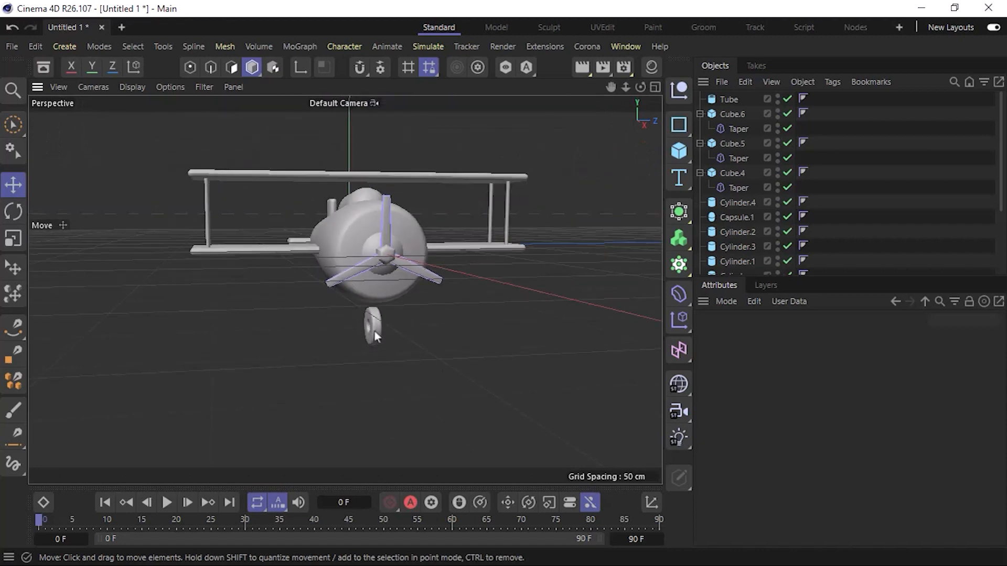
left_click_drag(372, 333, 398, 329, "alt")
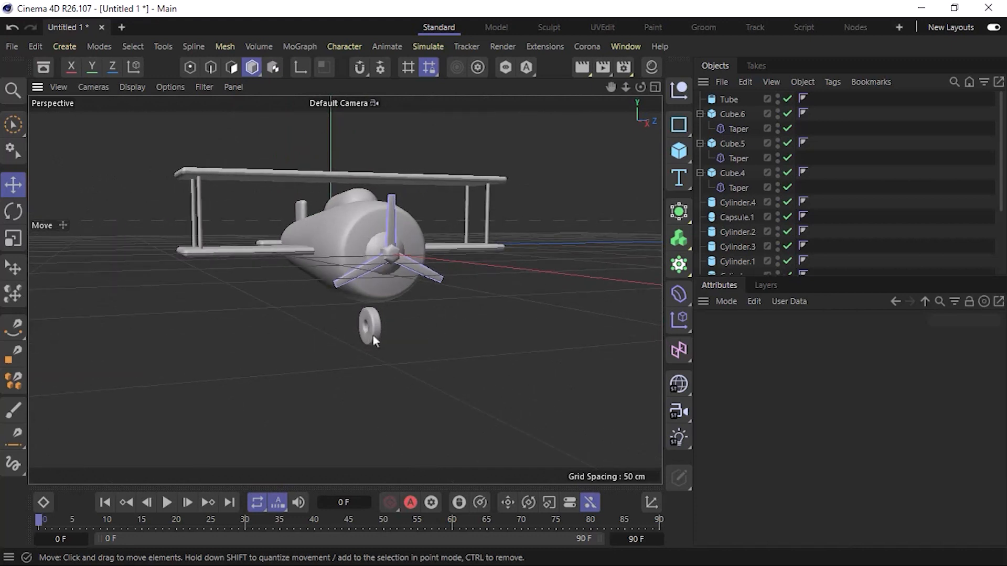
left_click_drag(372, 335, 372, 368, "alt")
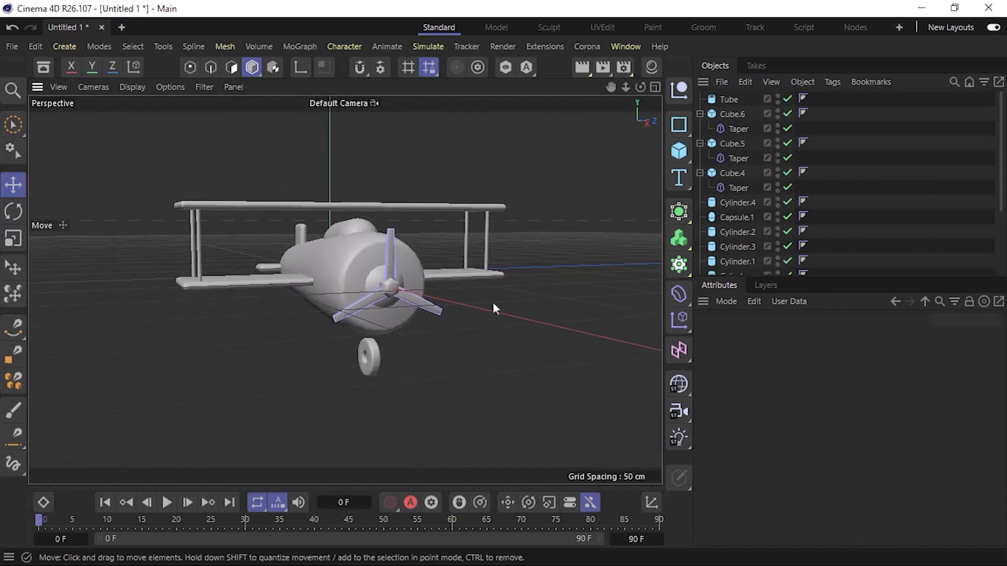
left_click(678, 152)
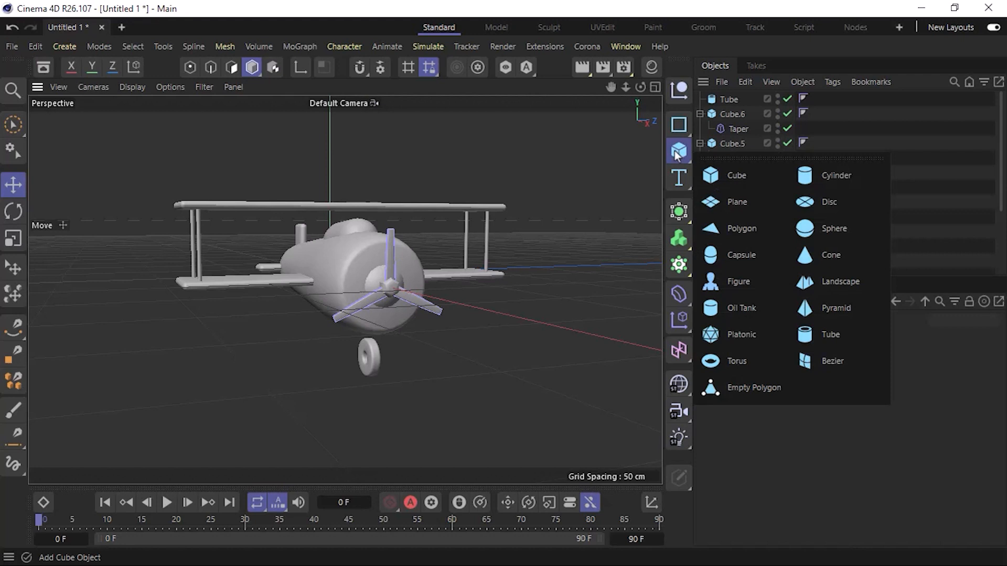
left_click(838, 178)
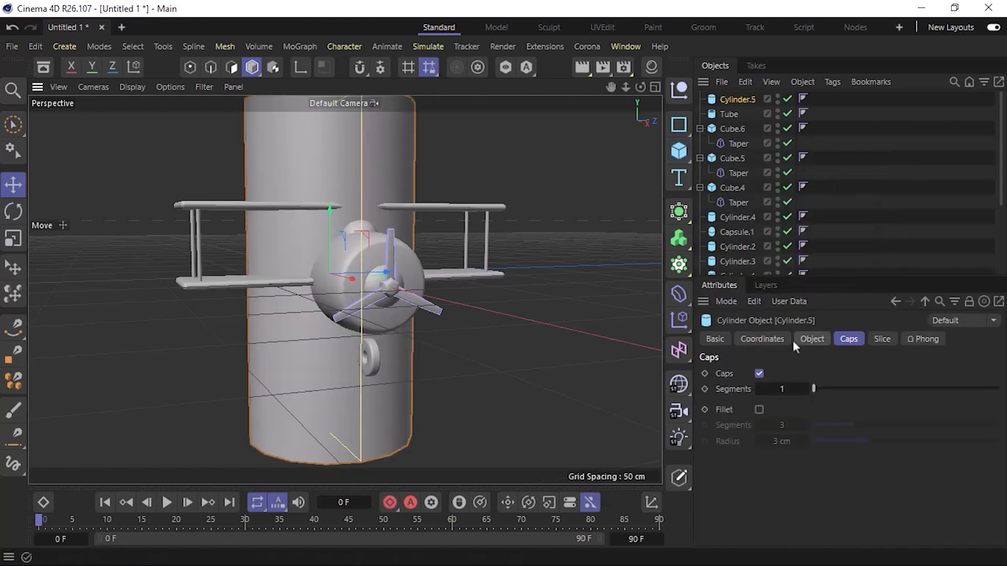
left_click(810, 339)
double_click(813, 391)
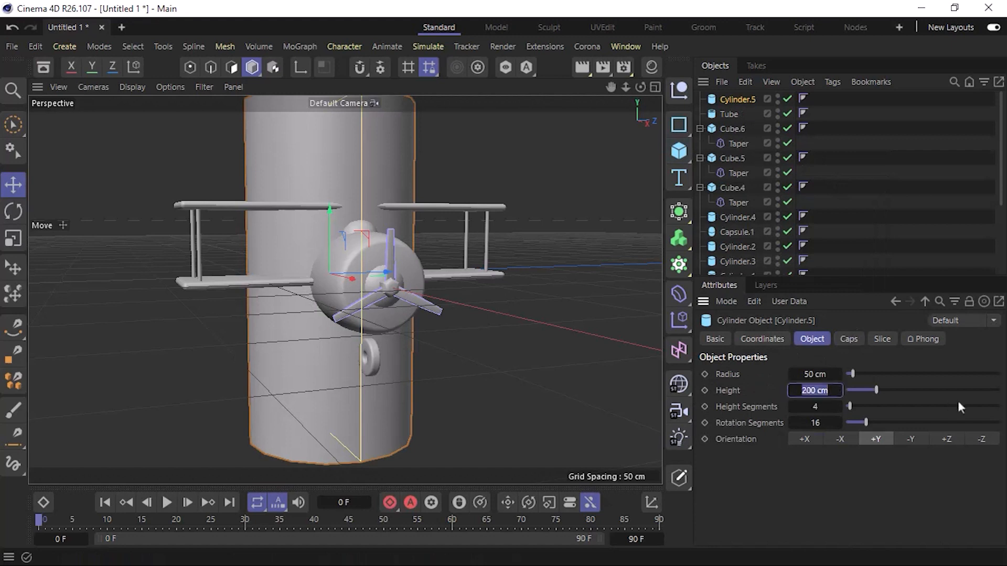
type("20")
key("Return")
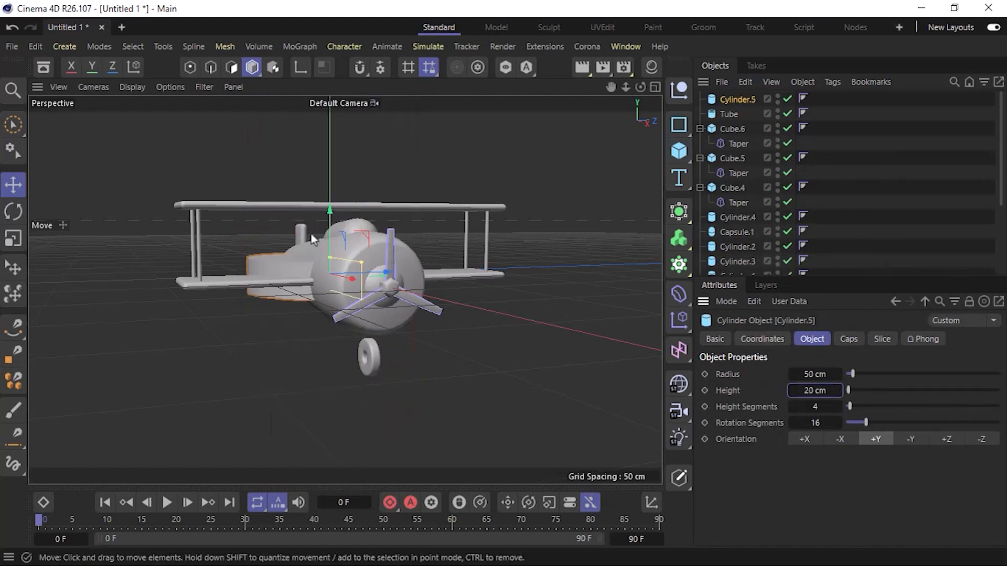
Set the strut cylinder's radius to 10 cm and move it forward along X in the top view to the wheel's position.
double_click(814, 374)
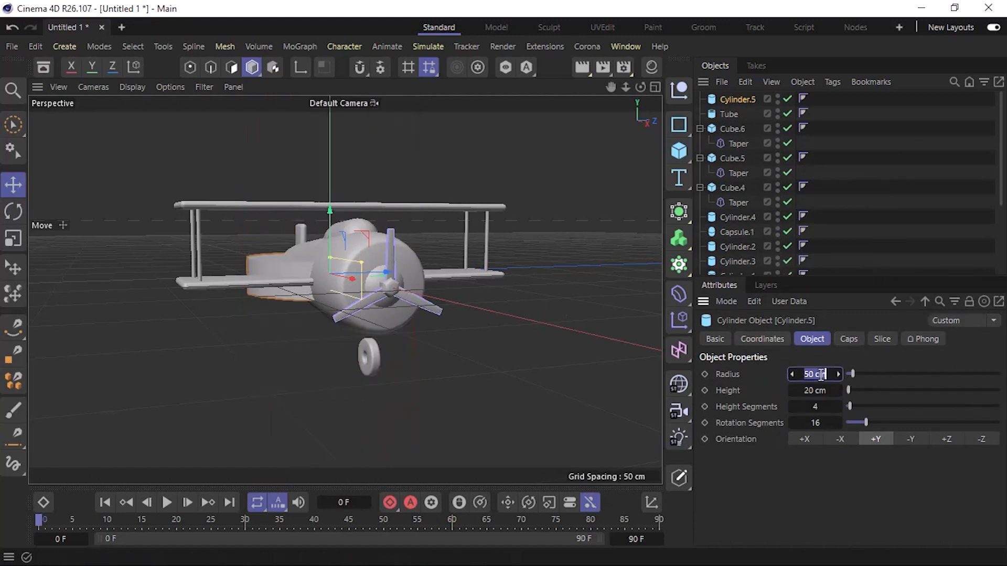
type("10")
key("Return")
key("F2")
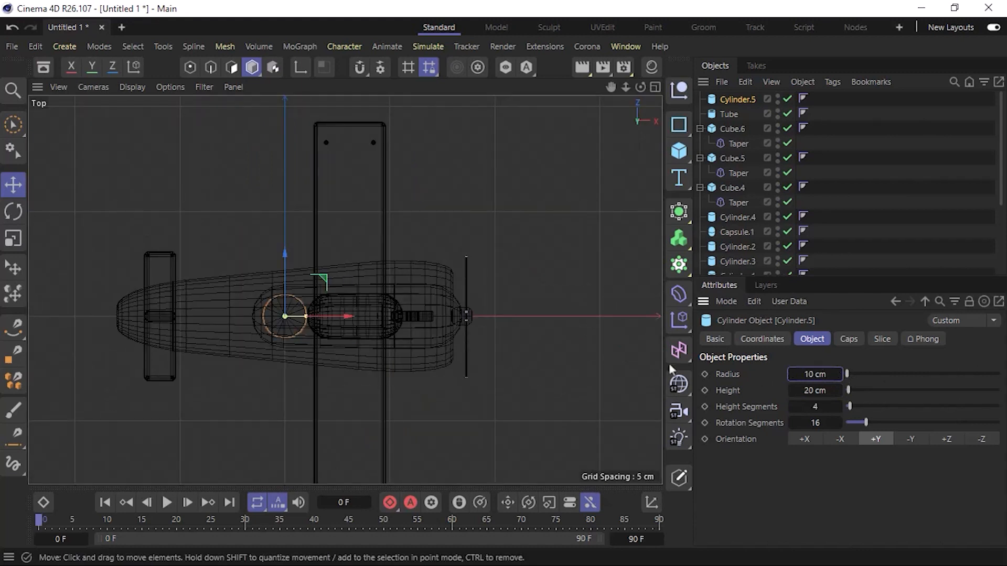
left_click_drag(346, 316, 469, 321)
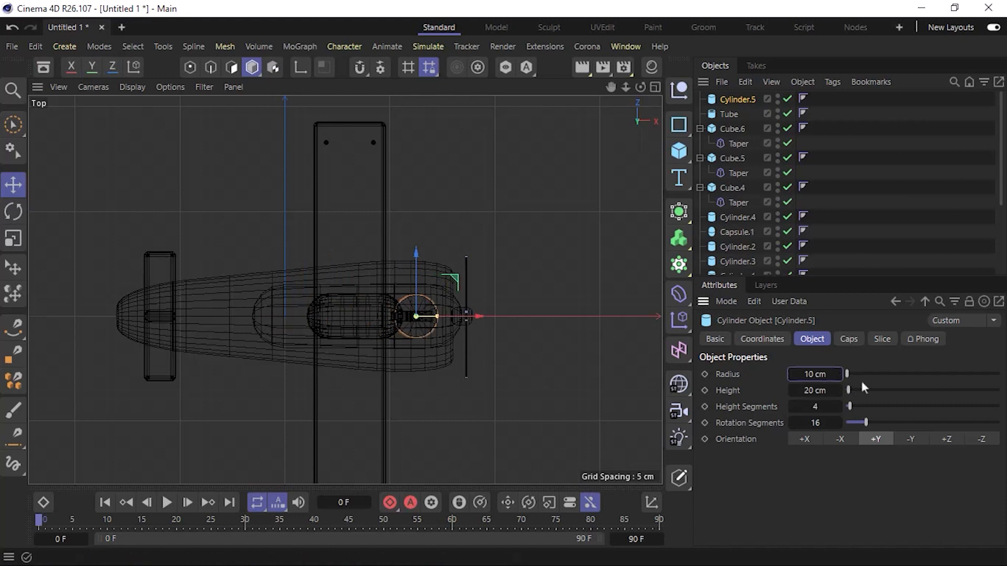
Set the strut cylinder's radius to 4 cm and lower it in the perspective view until it joins the fuselage and wheel.
left_click(824, 374)
type("4")
key("Return")
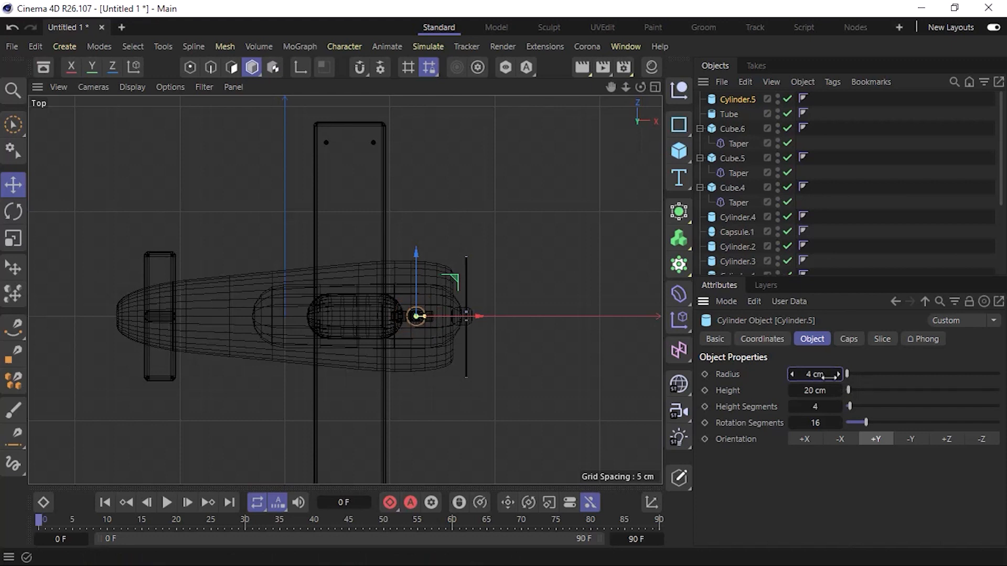
key("F1")
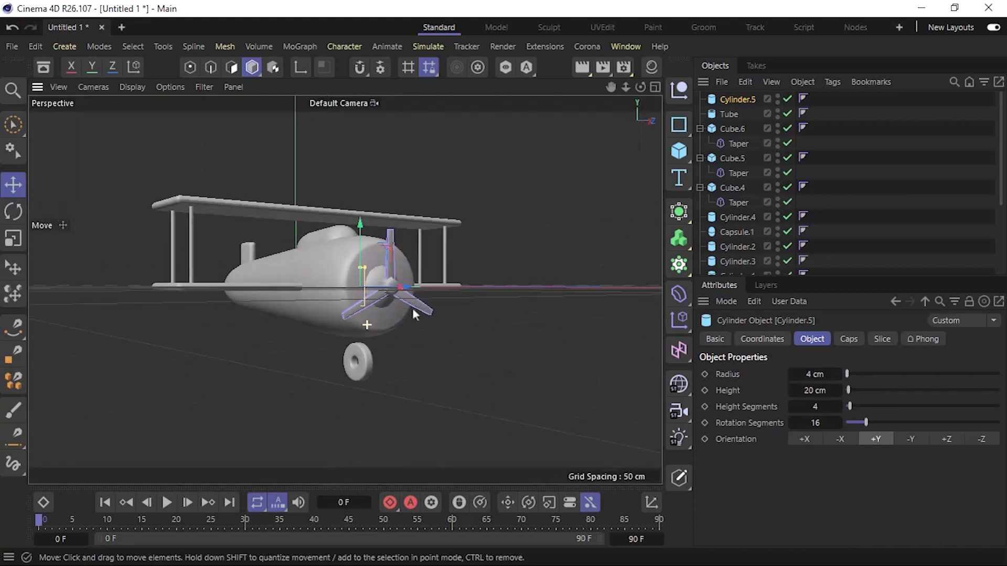
left_click_drag(360, 231, 364, 280)
Thin the strut cylinder to a 2 cm radius and shift it slightly backward along X to centre it over the wheel.
left_click(827, 374)
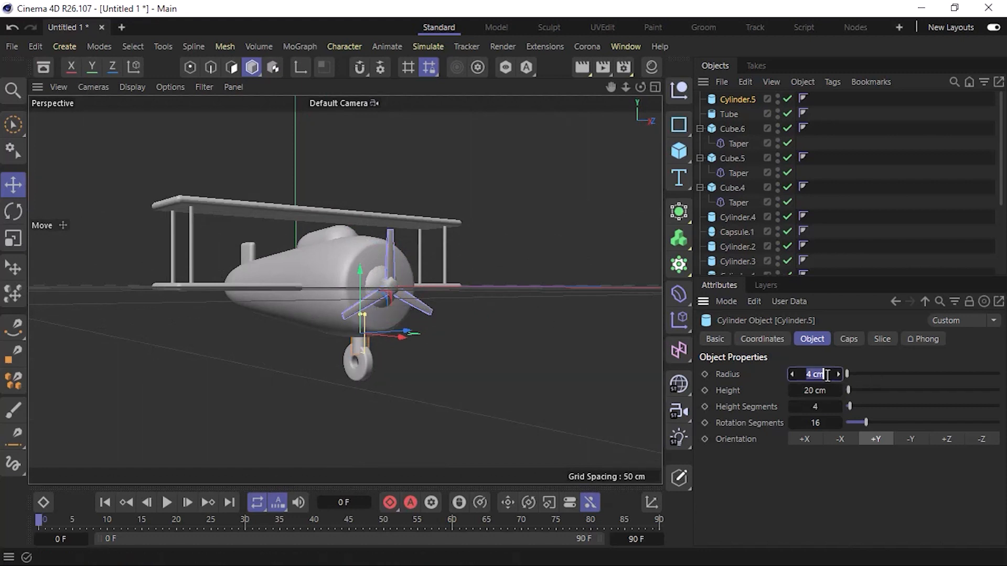
type("2")
key("Return")
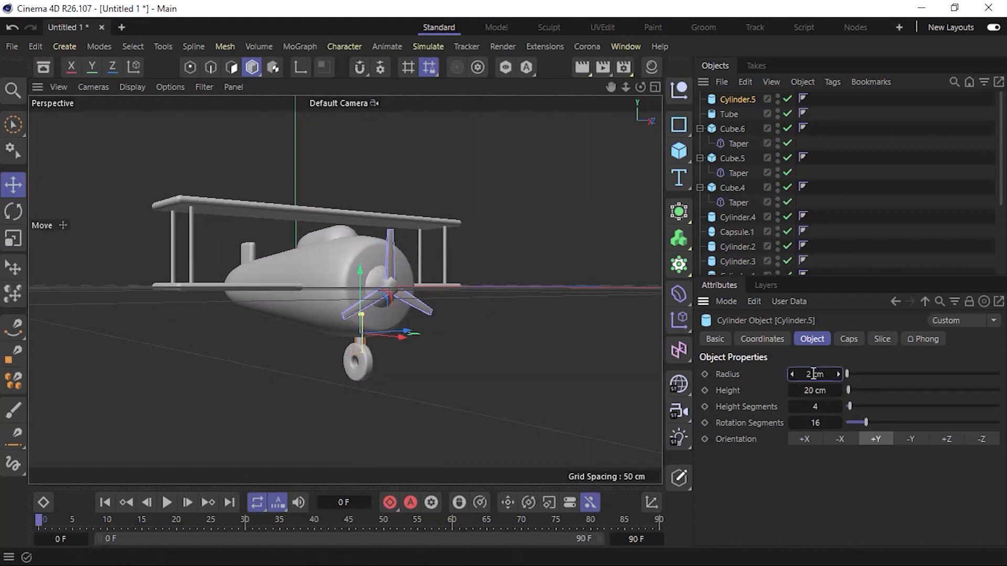
scroll(363, 353, "up", 5)
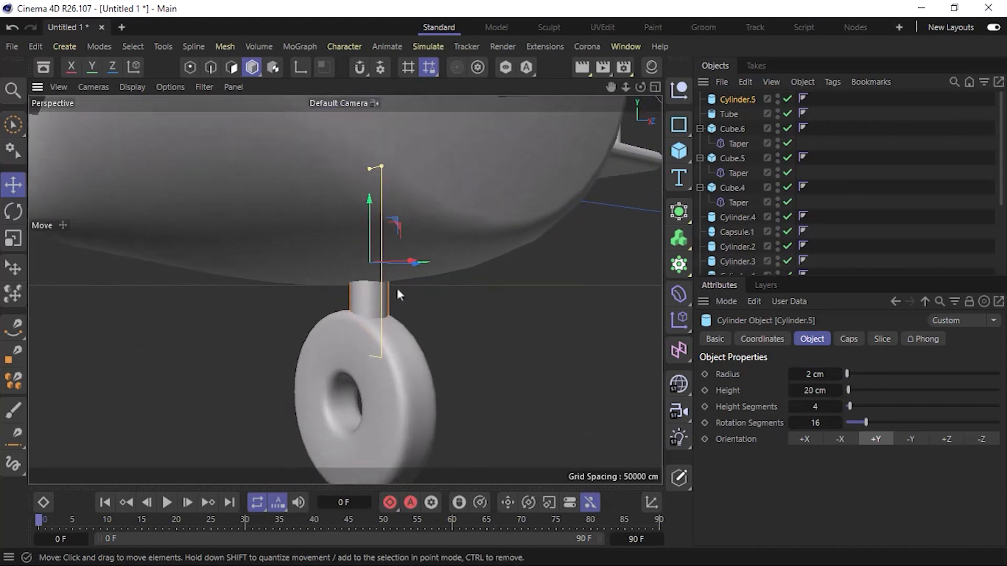
left_click_drag(324, 247, 413, 261, "alt")
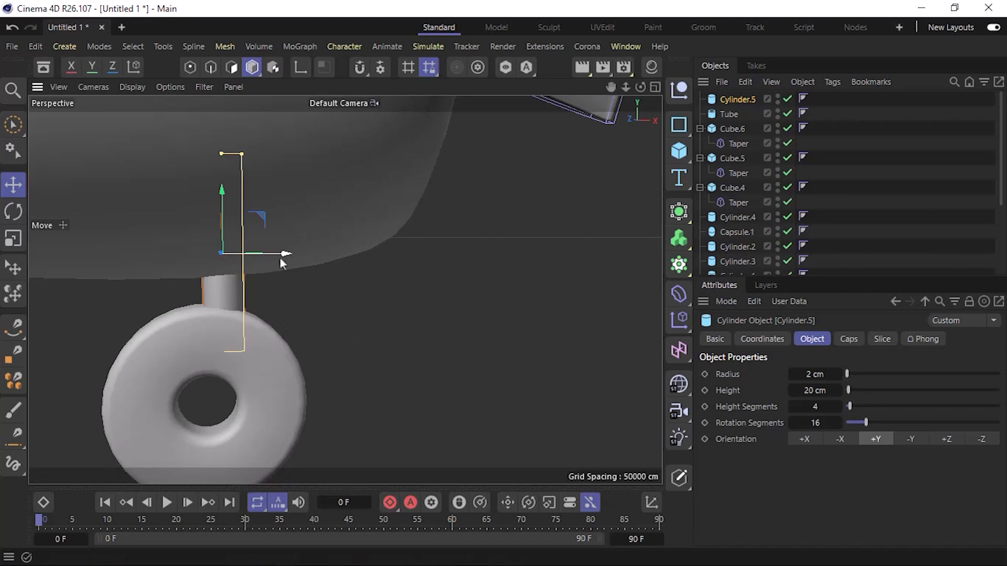
left_click_drag(279, 257, 260, 259)
mouse_move(247, 335)
left_mouse_down("alt")
mouse_move(1, 341)
mouse_move(94, 342)
mouse_move(373, 311)
left_mouse_up("alt")
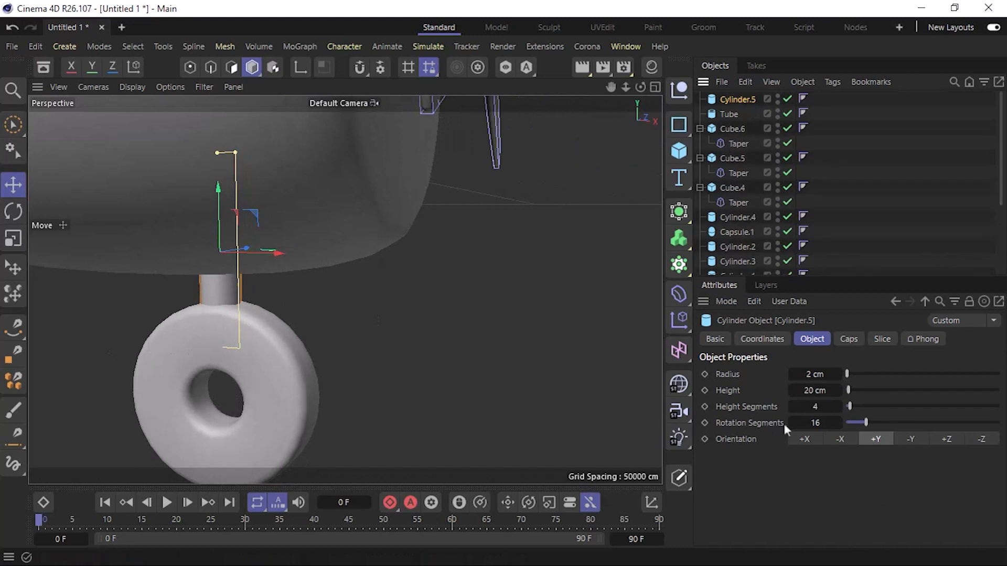
Set the strut cylinder's rotation segments to 30 and enable the fillet on its caps.
left_click(812, 424)
type("30")
key("Return")
left_click(835, 339)
left_click(759, 409)
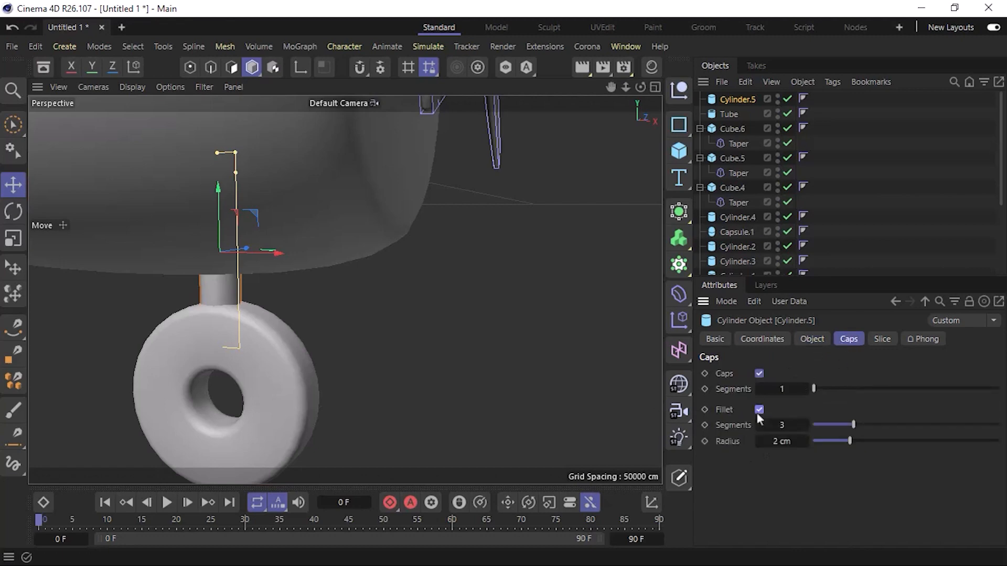
left_click(811, 339)
Examine the front wheel and strut from the front, up close and from the side of the plane.
left_click_drag(231, 370, 206, 364, "alt")
scroll(238, 378, "down", 5)
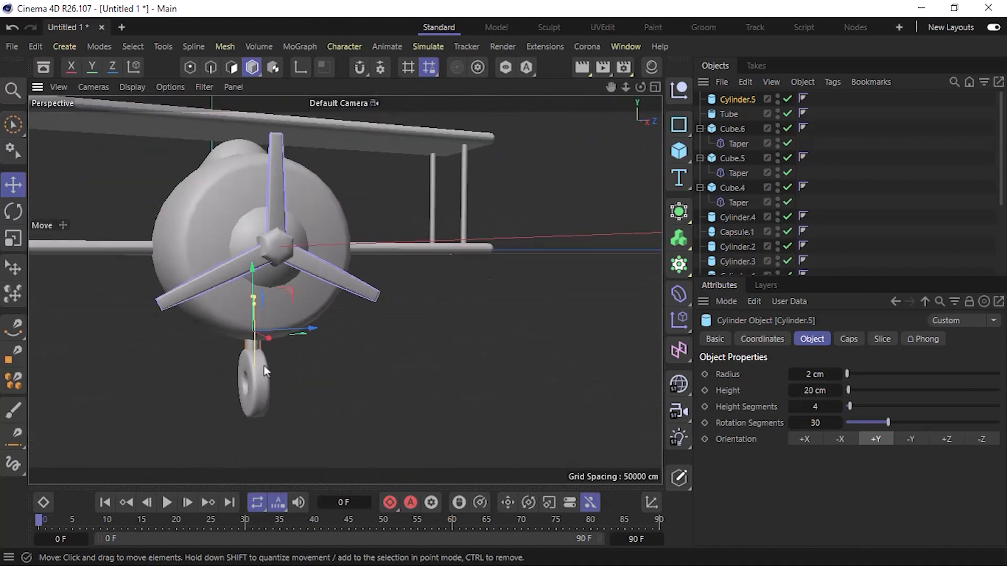
left_click_drag(225, 273, 225, 330, "alt")
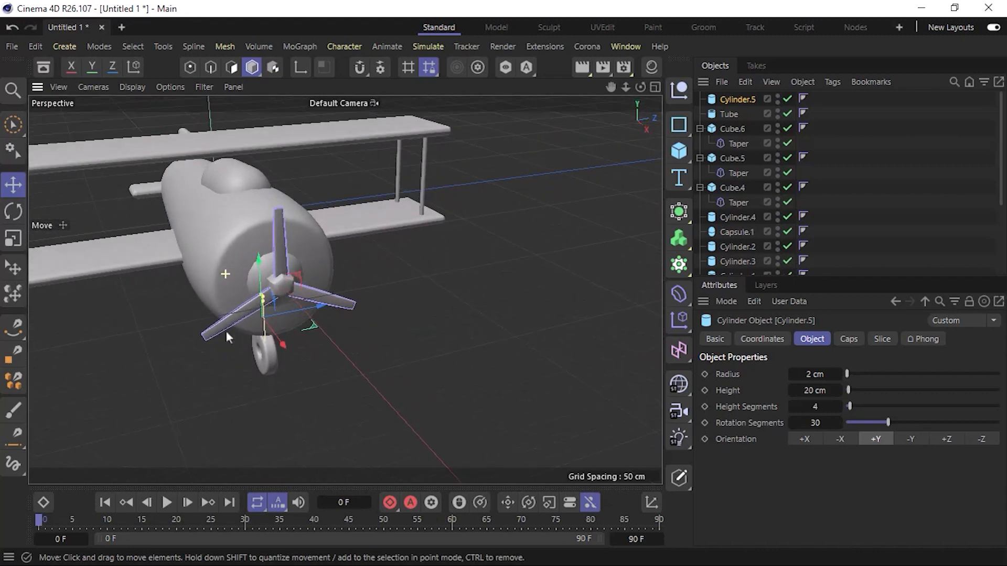
left_click_drag(213, 247, 267, 265, "alt")
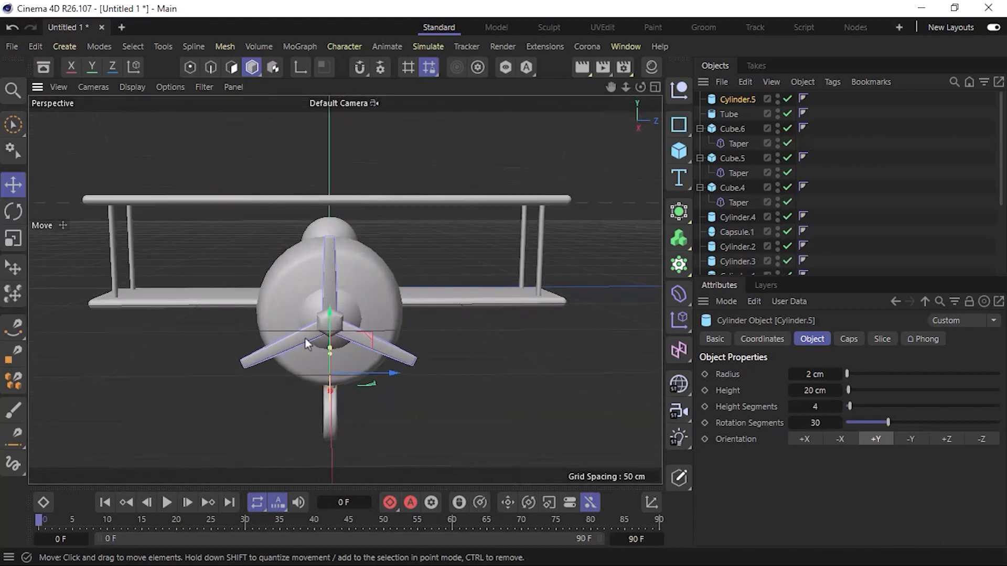
right_click_drag(304, 371, 348, 375, "alt")
middle_click_drag(316, 373, 318, 285, "alt")
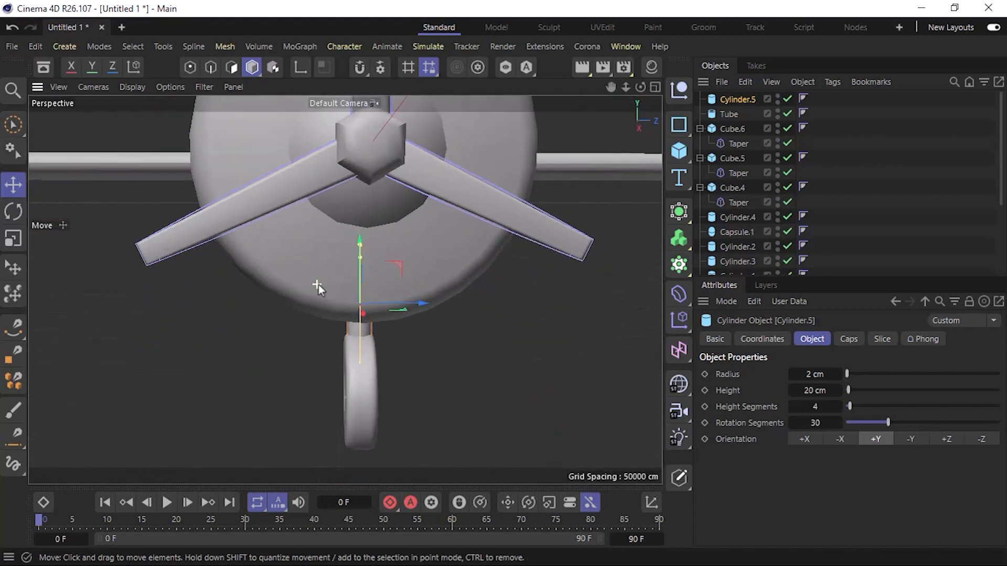
left_click_drag(318, 284, 335, 308, "alt")
right_click_drag(335, 308, 308, 286, "alt")
left_click_drag(349, 285, 501, 317, "alt")
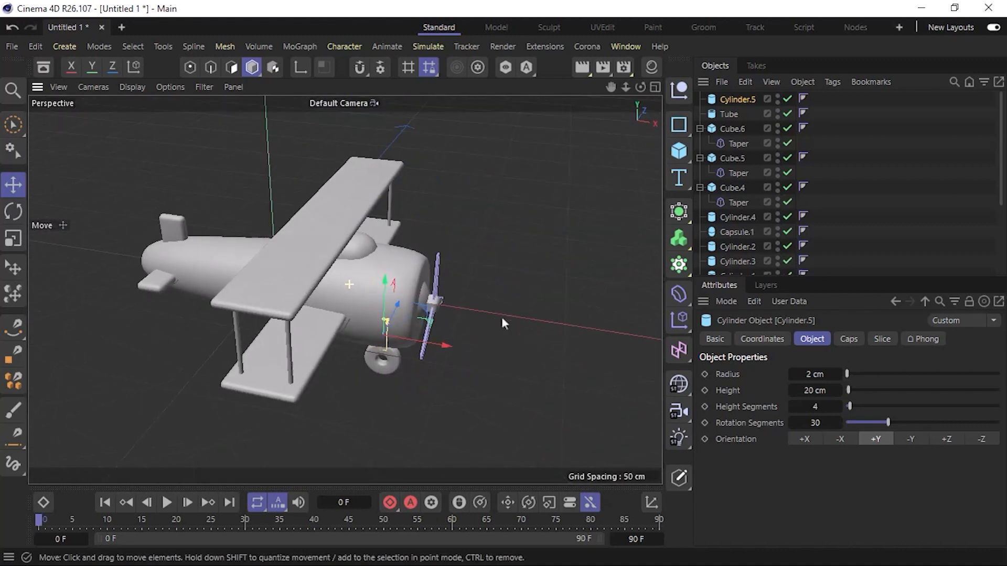
Duplicate the wheel together with its strut backward along X to beneath the tail, and raise the copy to meet the fuselage.
left_click(728, 113, "ctrl")
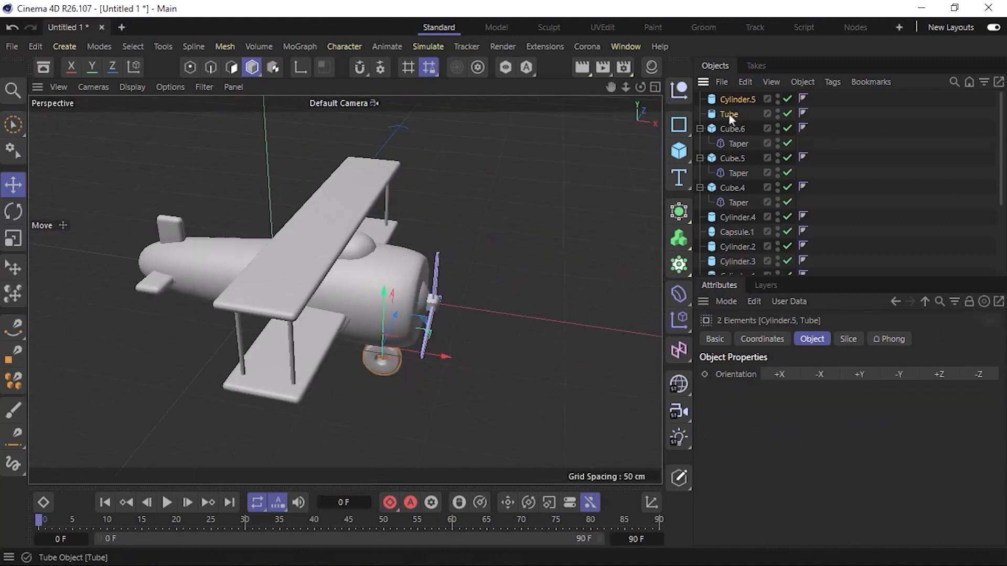
left_click_drag(434, 356, 225, 321)
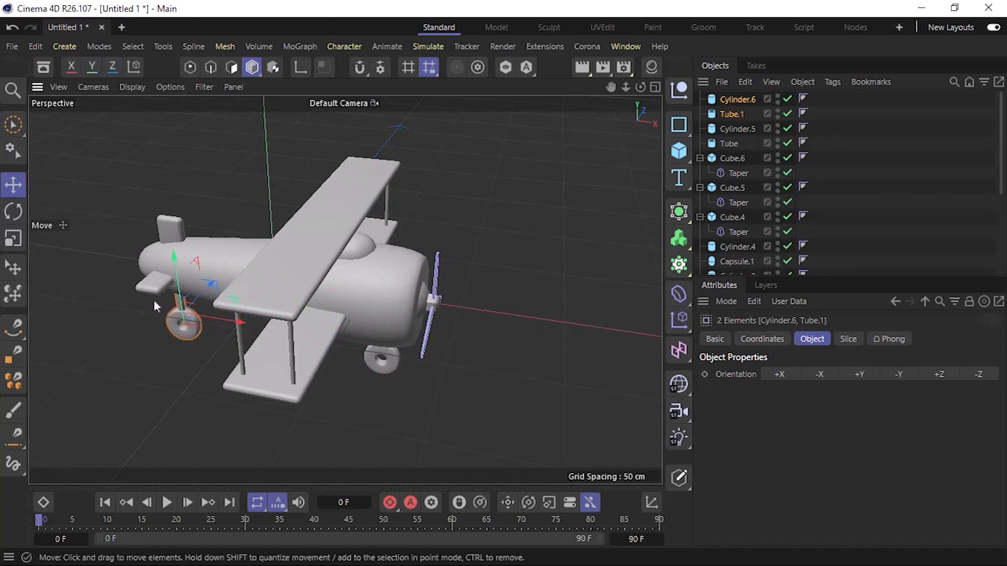
scroll(155, 301, "up", 5)
left_click_drag(219, 363, 490, 283, "alt")
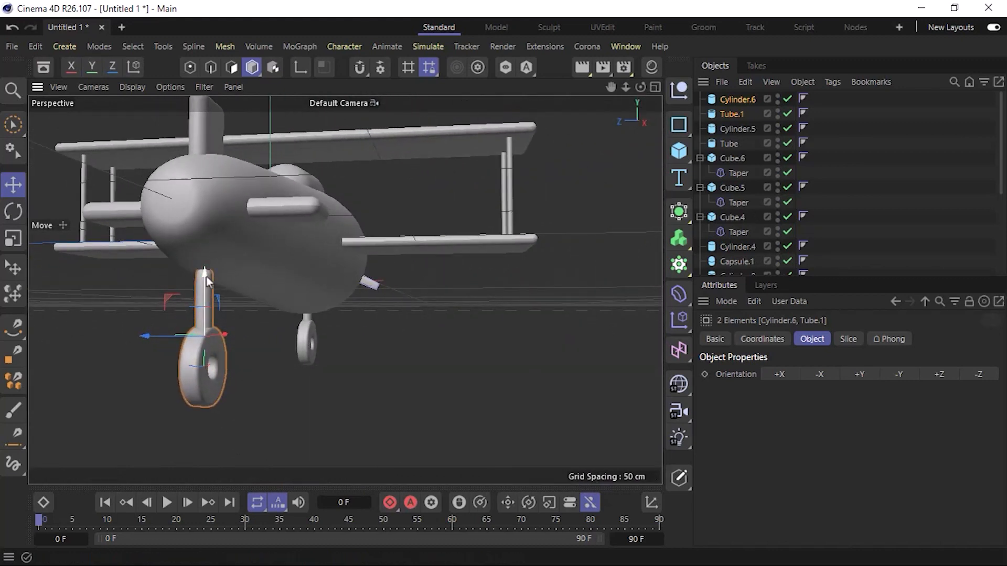
left_click_drag(206, 275, 209, 238)
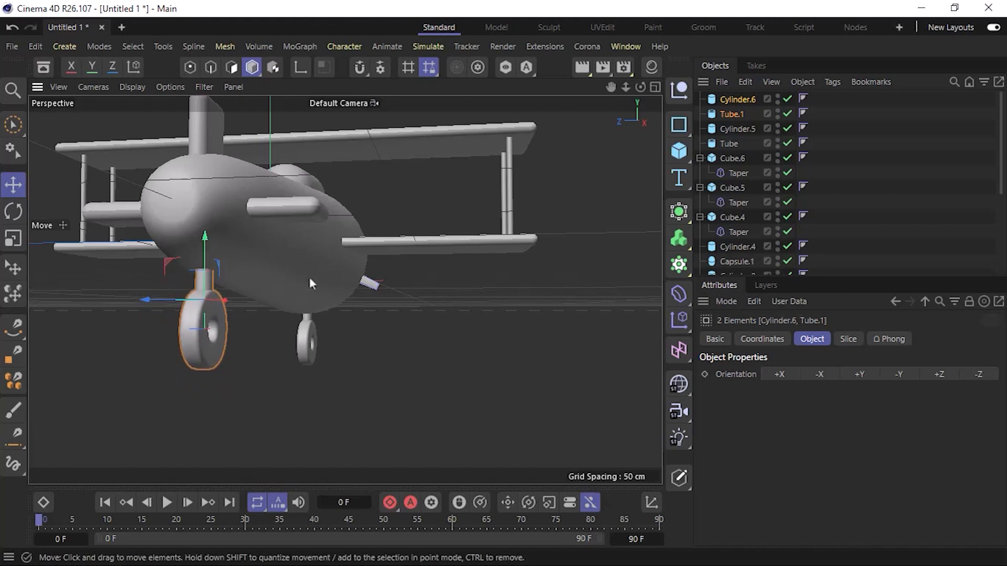
Move the front wheel and its strut about 60 cm sideways along Z, out from the fuselage toward one lower wing.
mouse_move(309, 276)
left_mouse_down("alt")
mouse_move(172, 259)
mouse_move(128, 301)
mouse_move(414, 320)
mouse_move(412, 266)
mouse_move(278, 286)
mouse_move(197, 288)
mouse_move(173, 277)
left_mouse_up("alt")
left_click_drag(259, 296, 86, 325, "alt")
left_click_drag(255, 304, 239, 202, "alt")
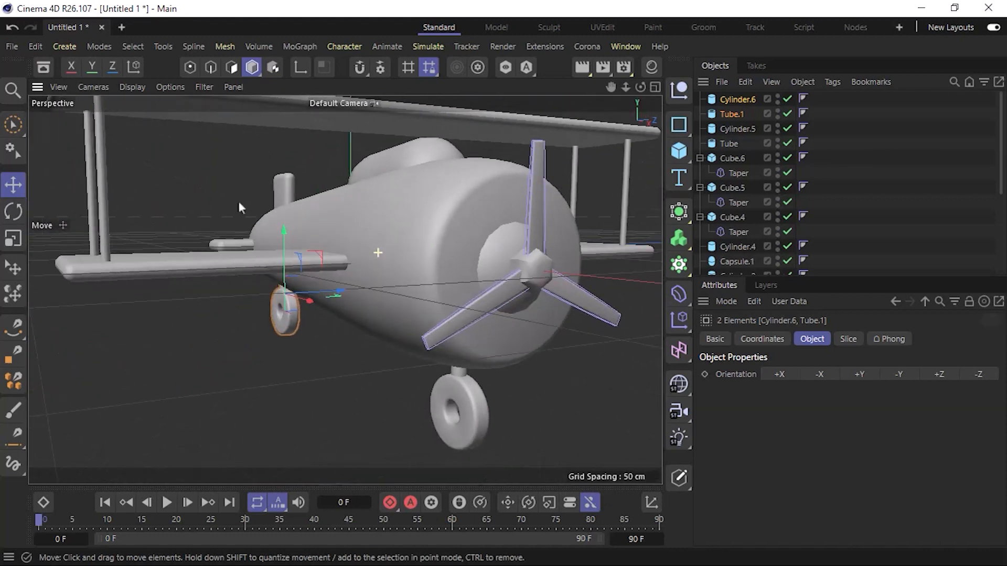
left_click(739, 128)
left_click(730, 143, "ctrl")
key("h")
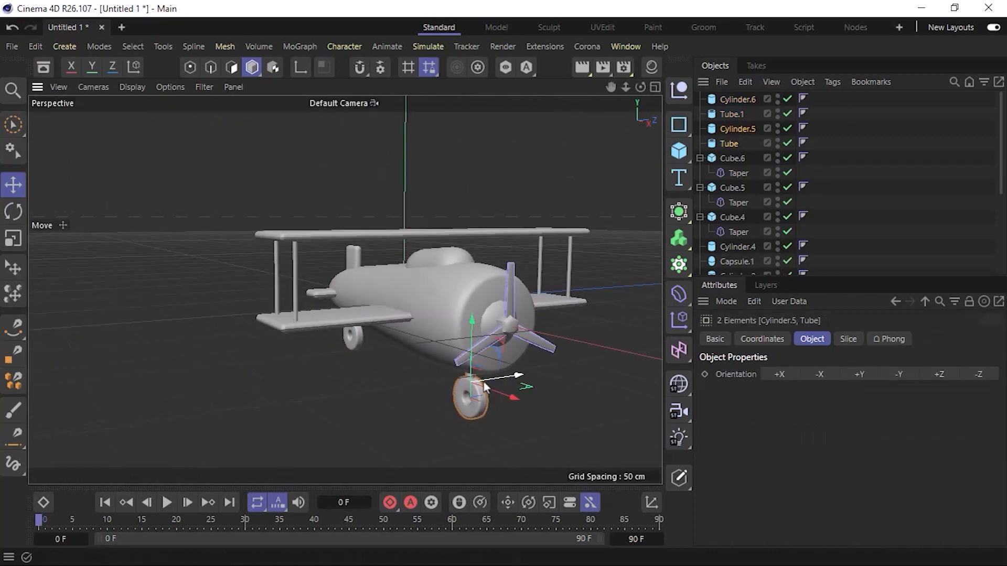
left_click_drag(471, 321, 490, 348, "alt")
key("F2")
scroll(385, 317, "down", 2)
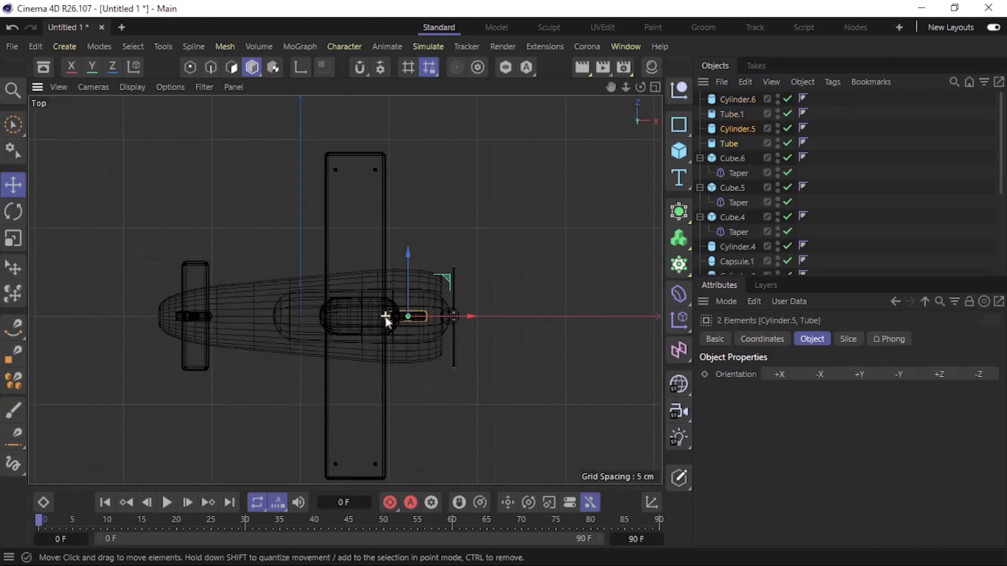
scroll(385, 317, "down", 4)
left_click_drag(395, 259, 400, 298)
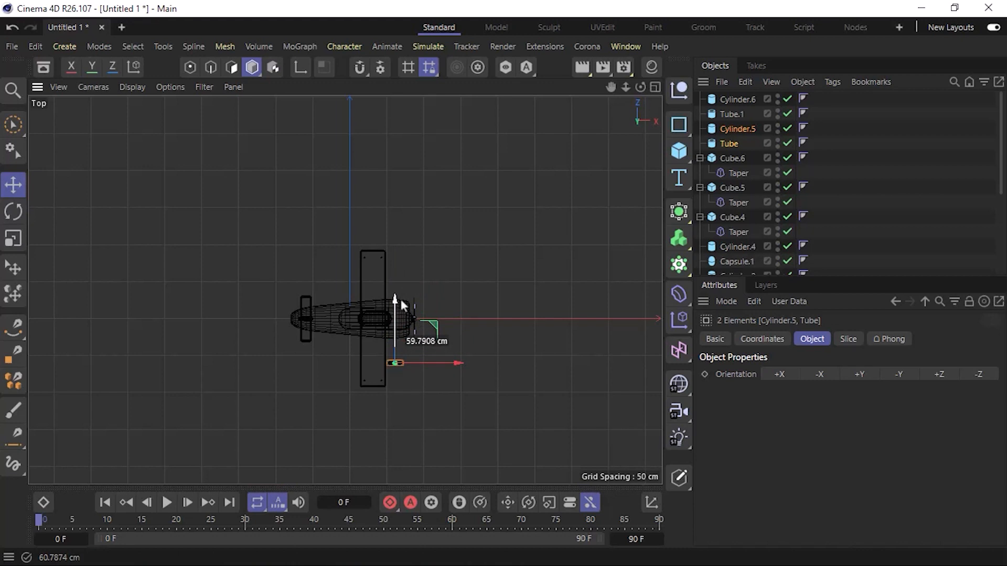
left_click_drag(401, 300, 403, 295)
key("F1")
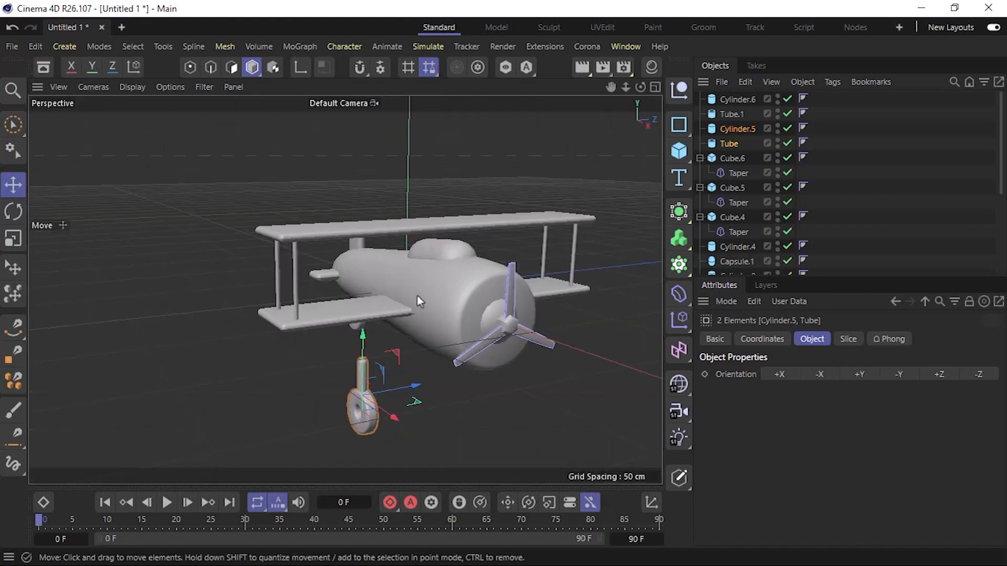
Shift the side wheel and strut backward along X until they sit beneath the lower wing.
key("F2")
scroll(435, 383, "up", 4)
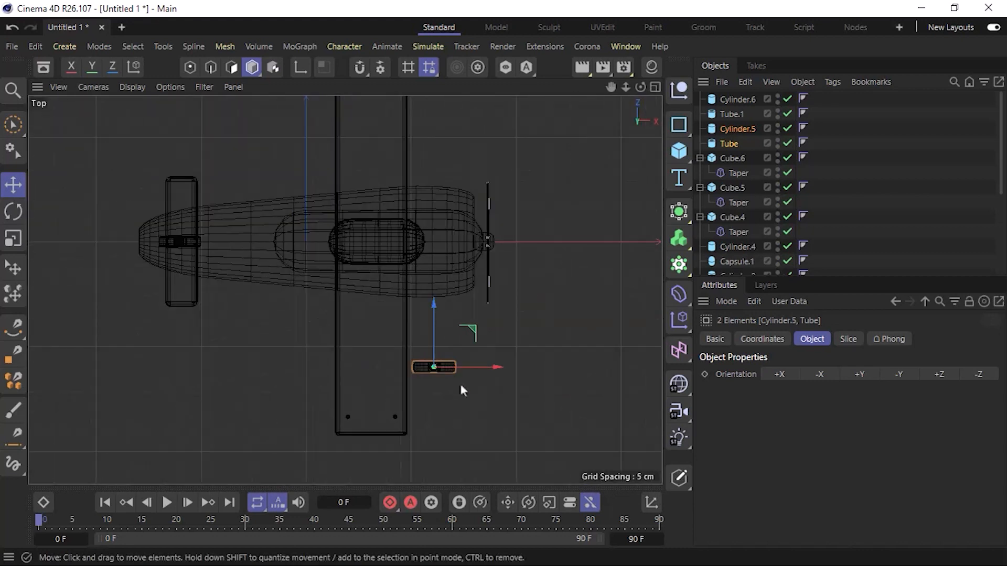
left_click_drag(501, 366, 427, 362)
key("F1")
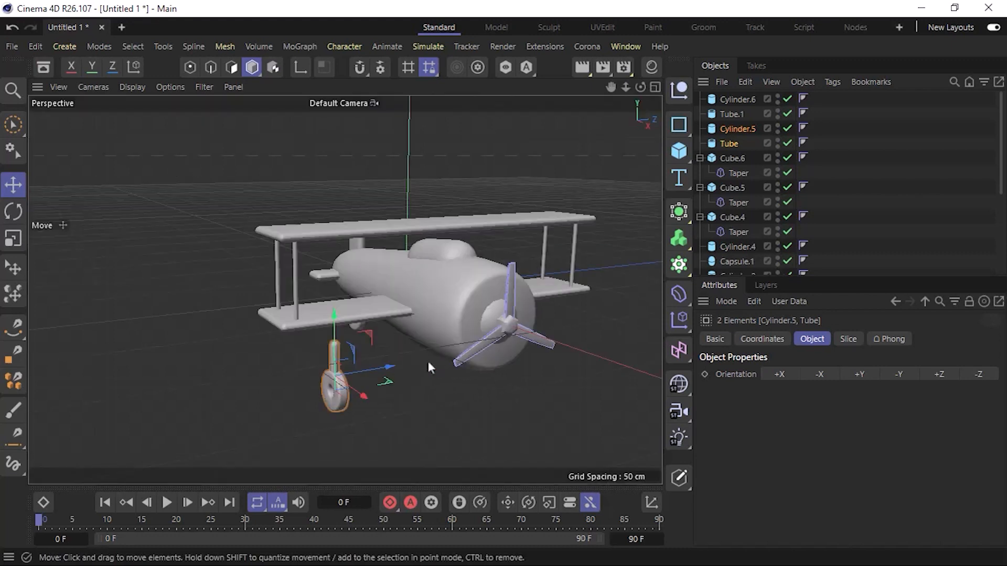
Lengthen the side wheel's strut to a height of 33 cm and adjust it vertically to join the wheel to the lower wing.
left_click_drag(331, 381, 336, 355, "alt")
left_click(316, 348)
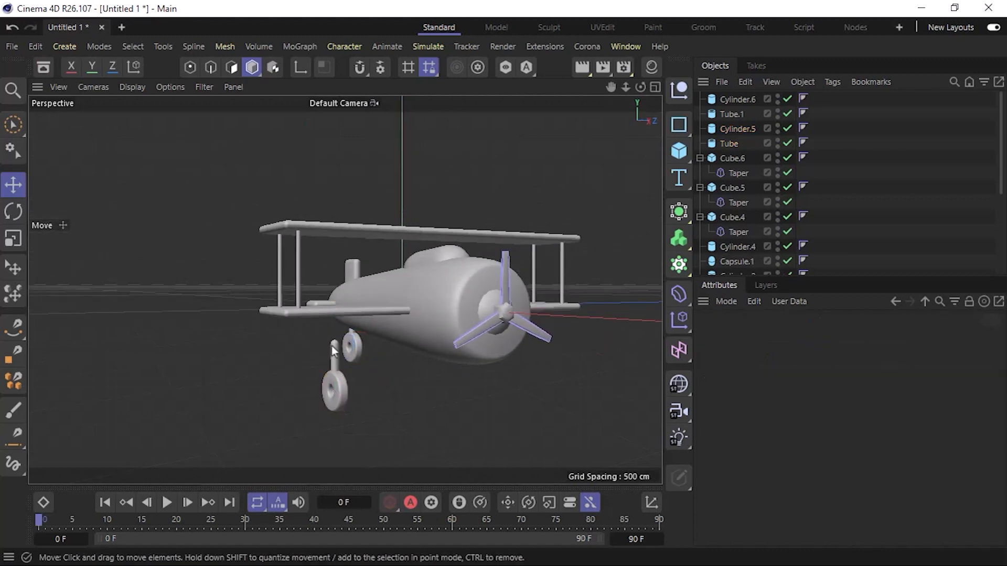
left_click(332, 348)
left_click_drag(334, 296, 338, 281)
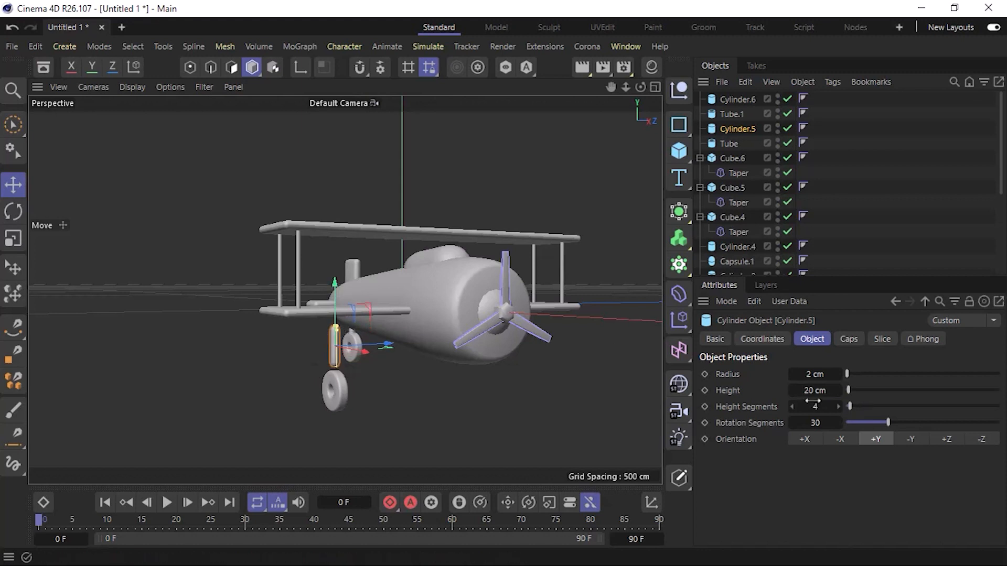
left_click_drag(817, 392, 844, 392)
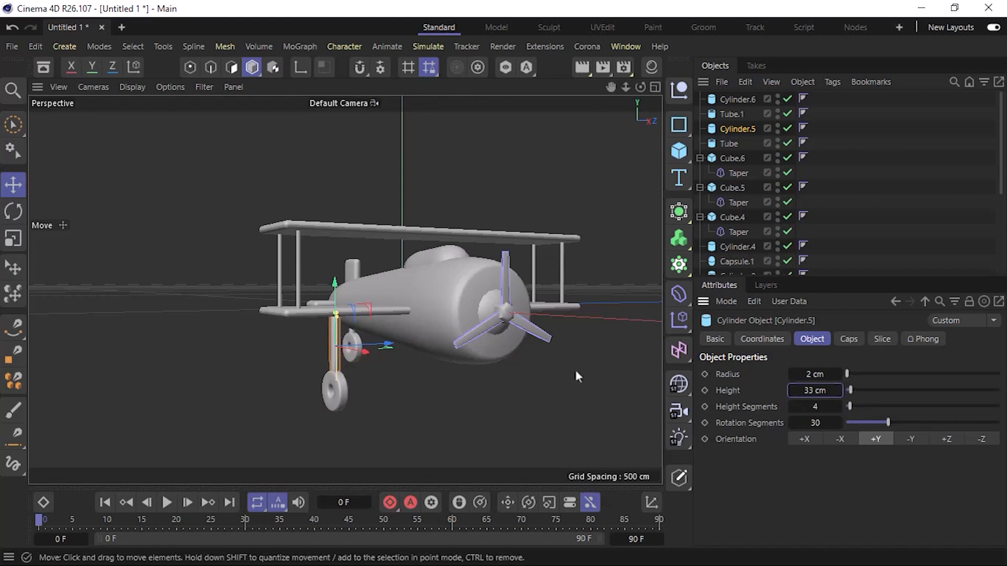
scroll(319, 340, "up", 6)
left_click_drag(377, 250, 402, 254, "alt")
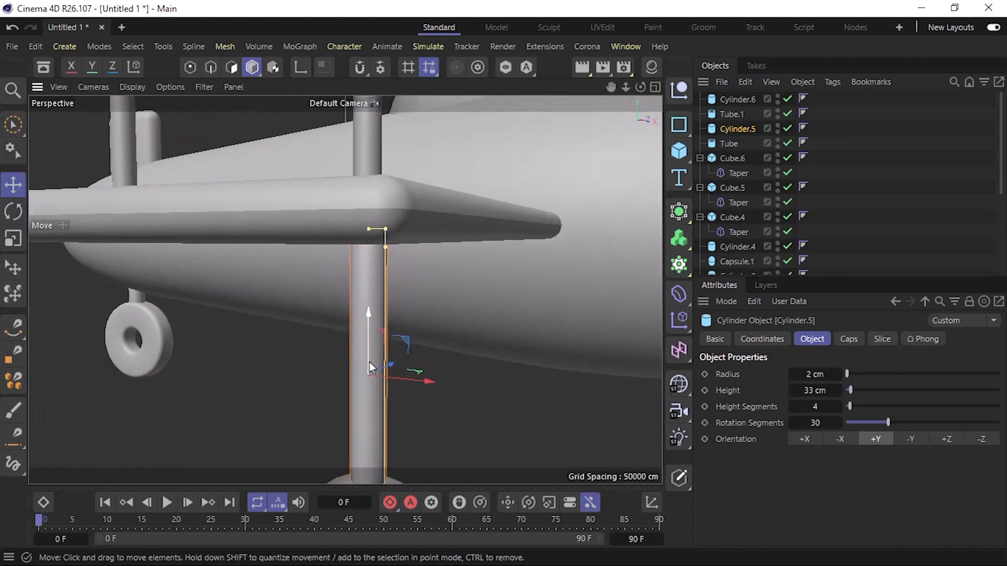
left_click_drag(369, 362, 370, 328)
scroll(370, 330, "down", 6)
left_click_drag(374, 401, 367, 432, "alt")
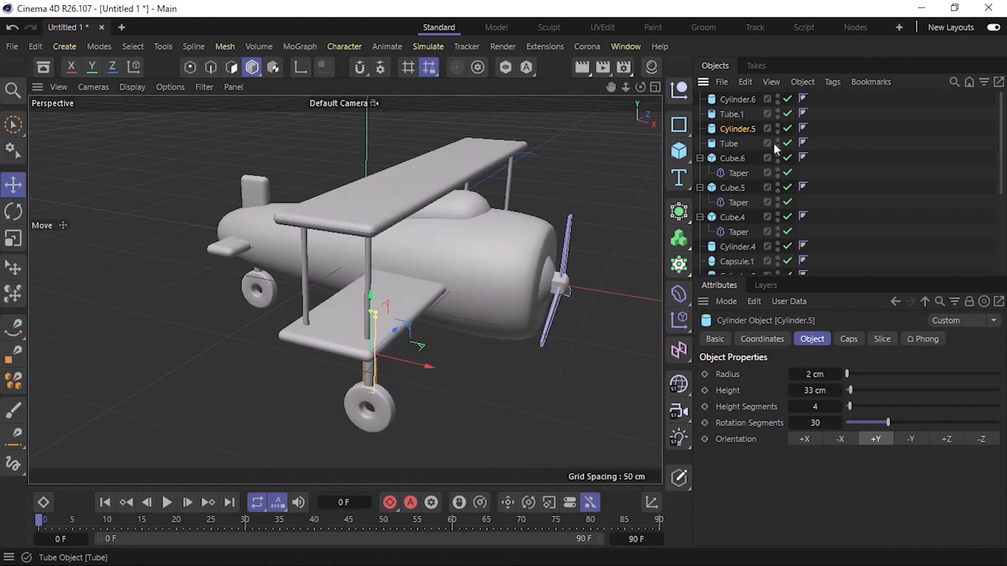
Duplicate the side wheel and strut about 123 cm along Z to the matching spot beneath the opposite wing.
key("F2")
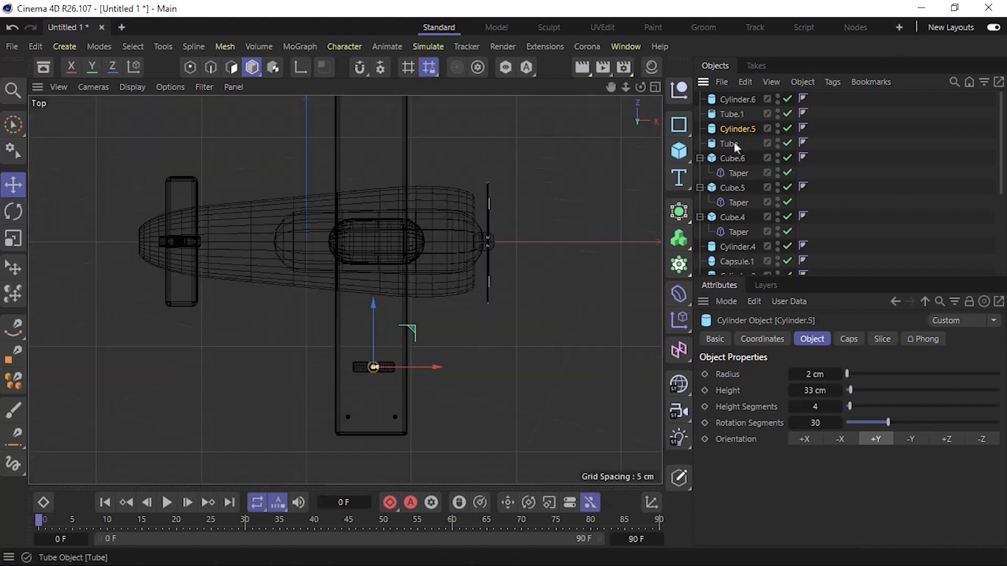
left_click(354, 366)
left_click(731, 129, "ctrl")
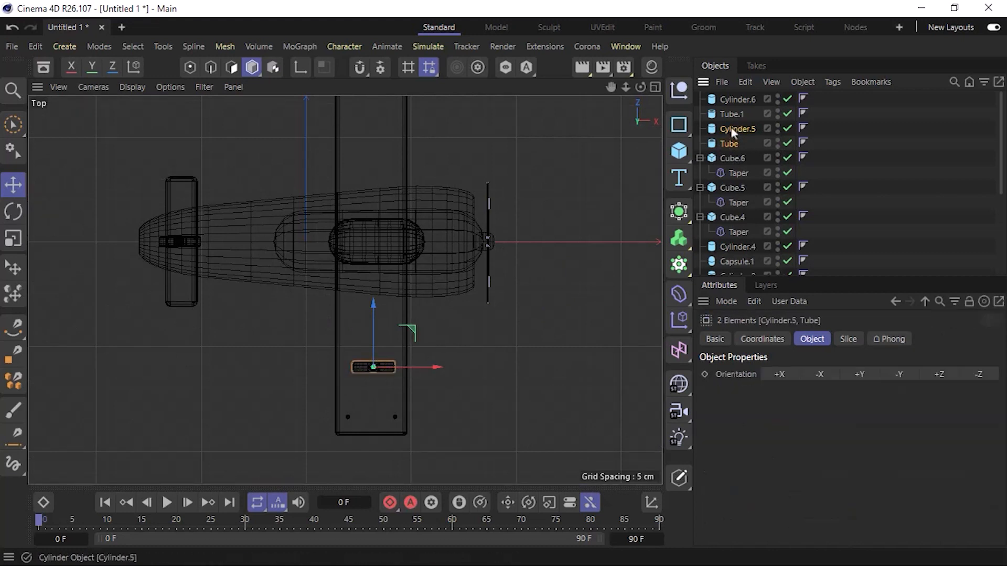
middle_click_drag(367, 254, 367, 308, "alt")
scroll(367, 308, "down", 3)
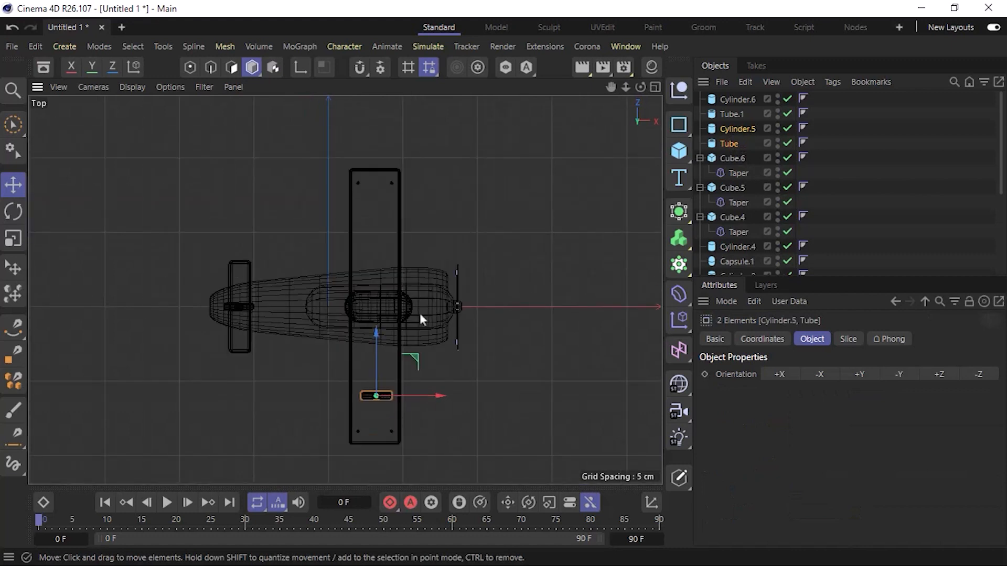
left_click_drag(380, 339, 387, 167)
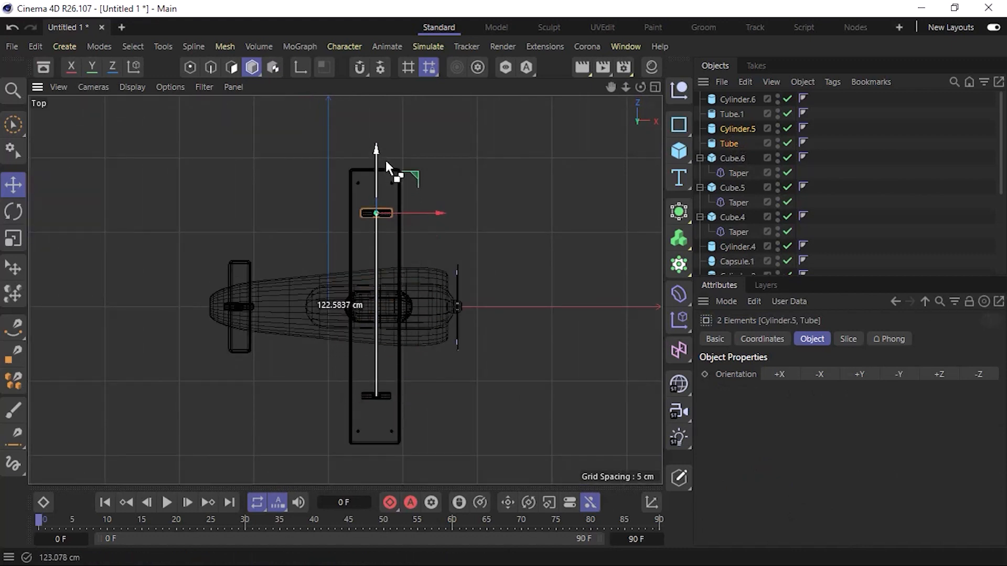
left_click_drag(385, 159, 385, 159, "ctrl")
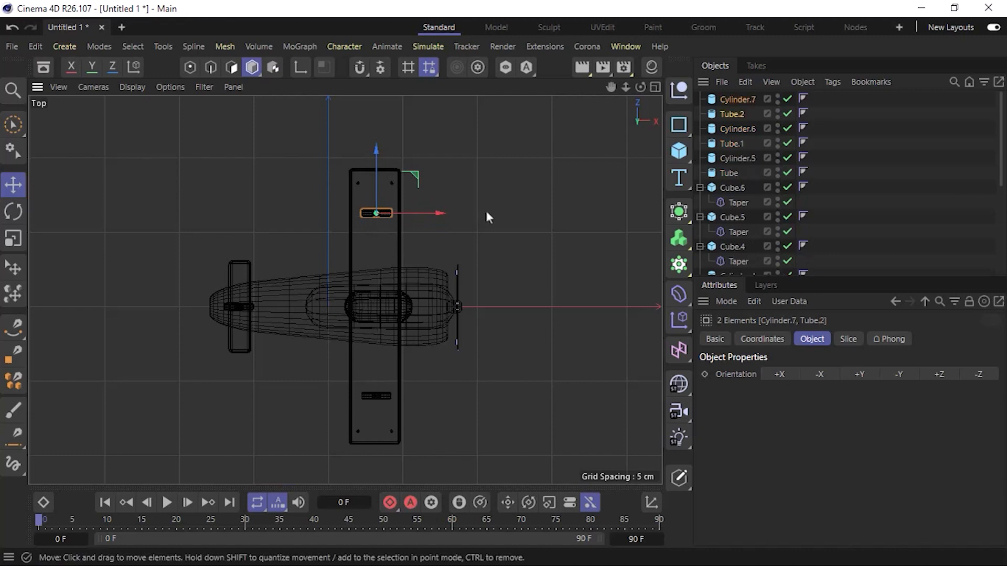
Examine the whole biplane and its three wheels from the front, the side and above.
key("F1")
left_click(533, 387)
left_click_drag(512, 310, 295, 244, "alt")
scroll(297, 242, "down", 6)
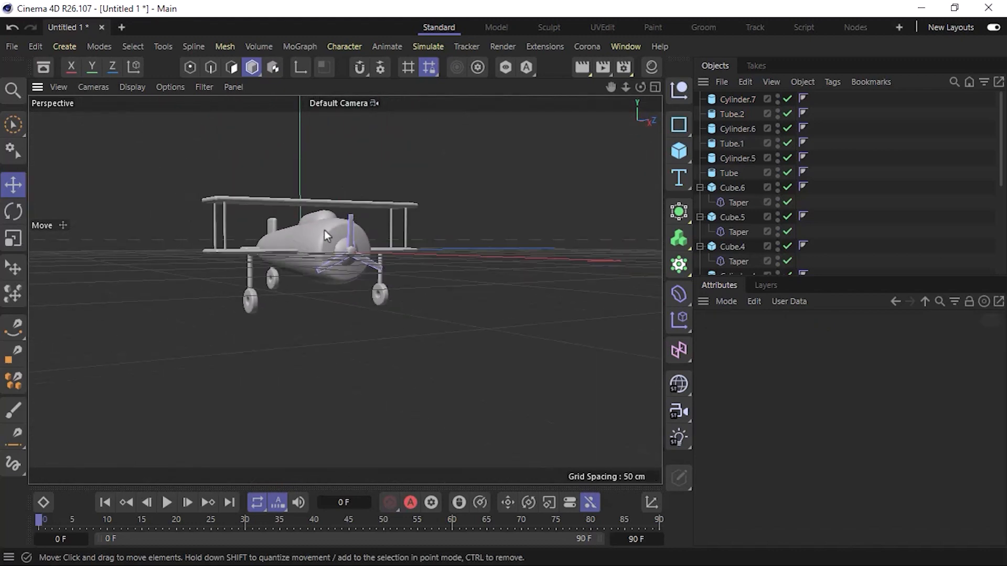
left_click_drag(327, 244, 414, 315, "alt")
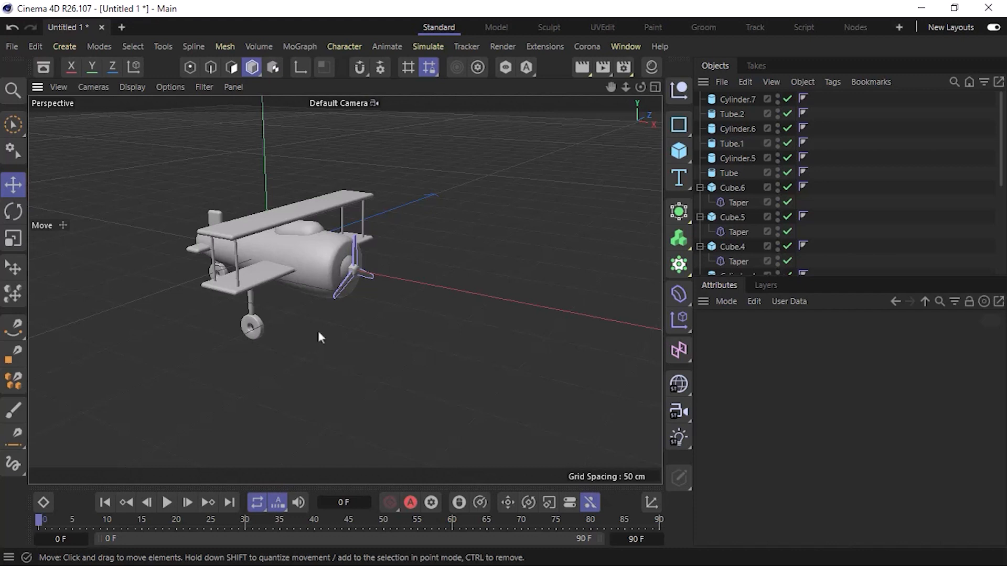
scroll(303, 308, "down", 3)
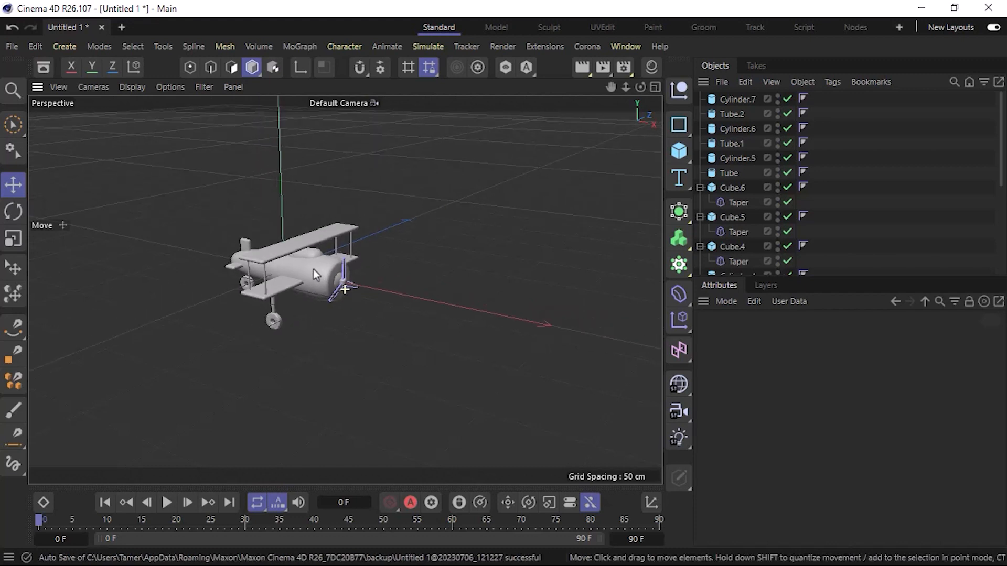
left_click_drag(313, 269, 426, 194, "alt")
scroll(322, 274, "up", 3)
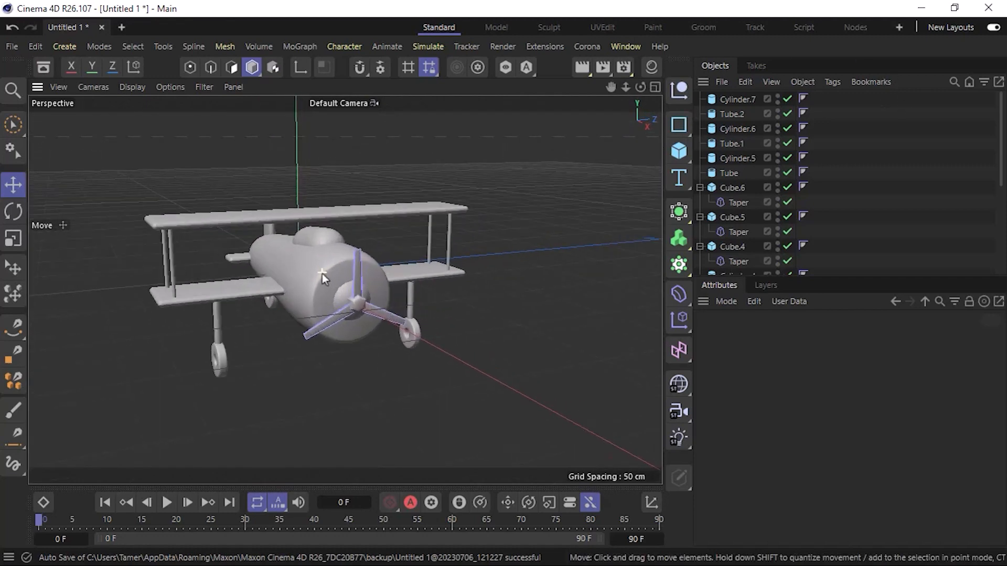
mouse_move(325, 269)
left_mouse_down("alt")
mouse_move(501, 234)
mouse_move(535, 240)
mouse_move(324, 274)
left_mouse_up("alt")
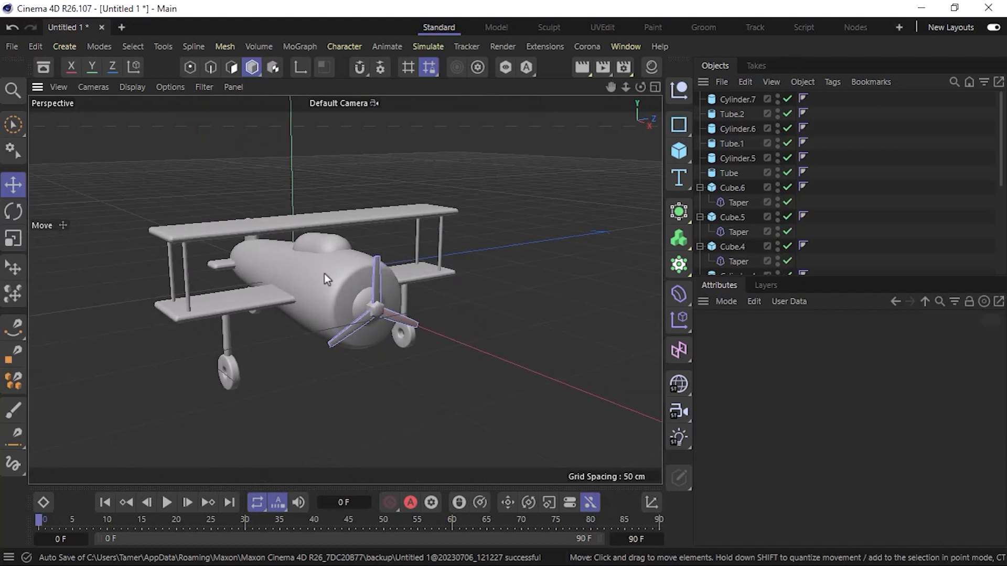
Add a cube and shrink it to about 19.2 cm in X, 22.6 cm in Y and 35.9 cm in Z.
left_click(680, 151)
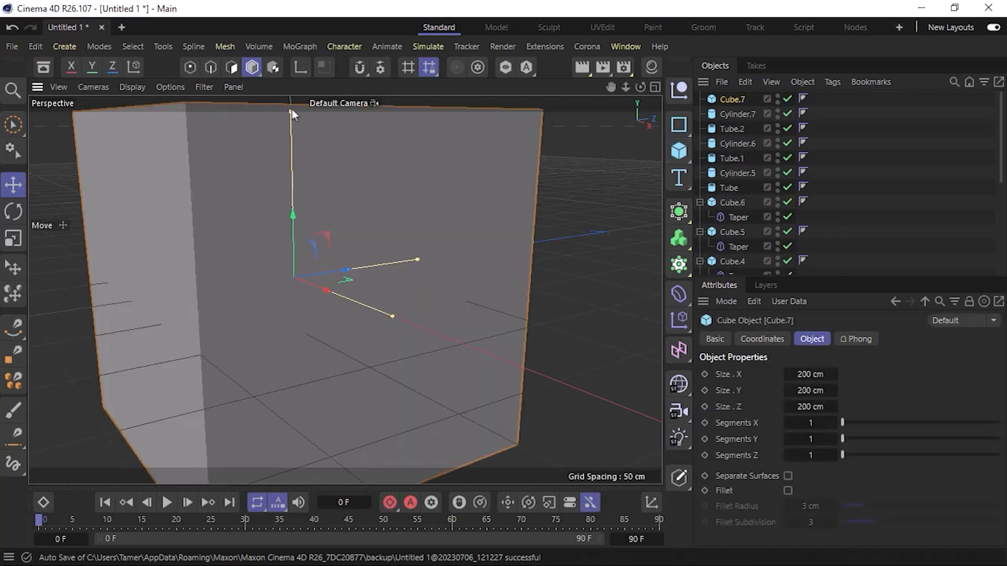
left_click_drag(292, 112, 315, 265)
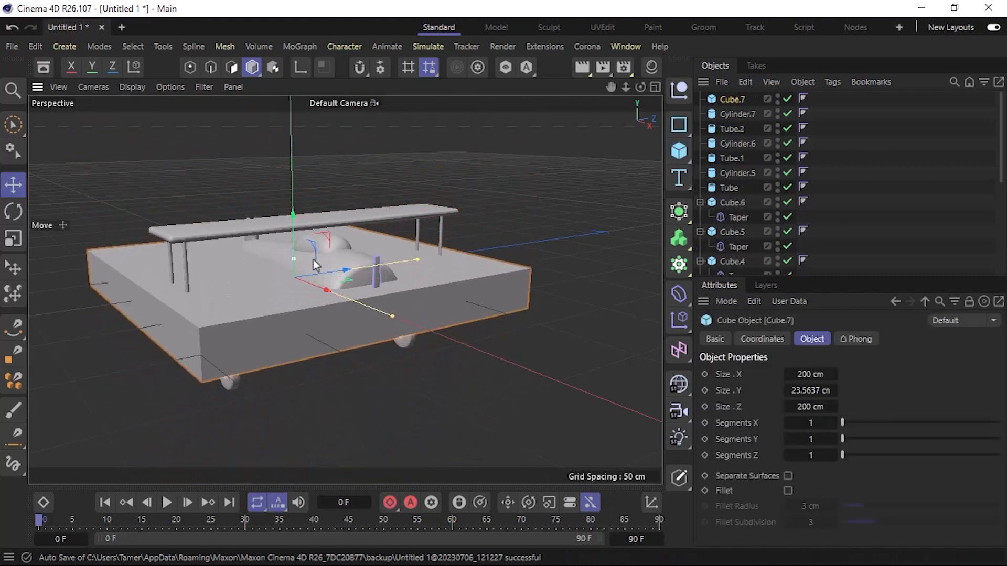
left_click_drag(418, 260, 318, 268)
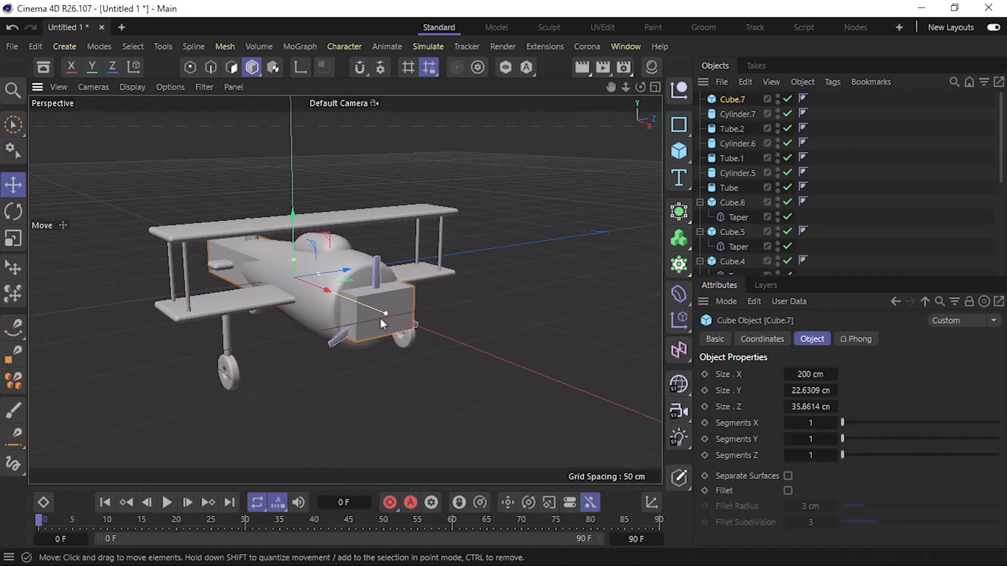
left_click_drag(381, 319, 297, 294)
Narrow the new cube to about 7.3 cm along Z and move it forward and outward to the side of the fuselage.
key("F2")
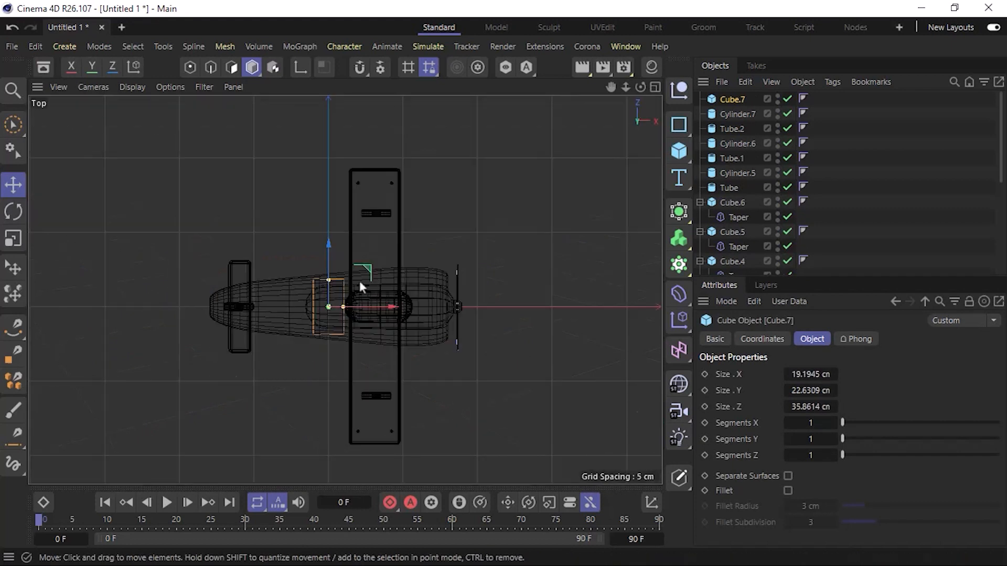
left_click_drag(326, 280, 326, 301)
left_click_drag(388, 308, 457, 306)
left_click_drag(396, 255, 394, 286)
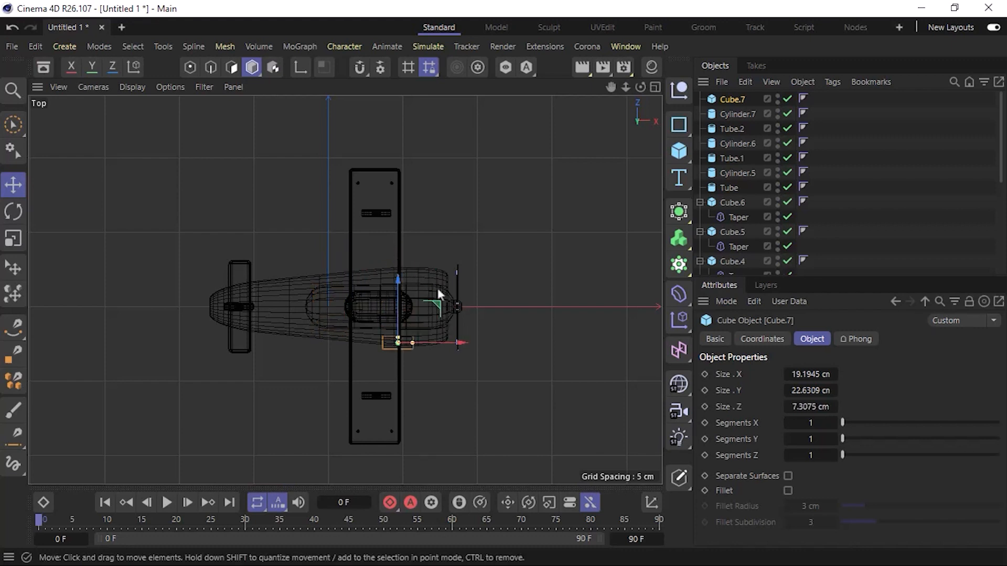
Stretch the side block to about 30 cm along X, make it about 11.8 cm high, and raise it beside the canopy.
key("F1")
scroll(282, 298, "up", 5)
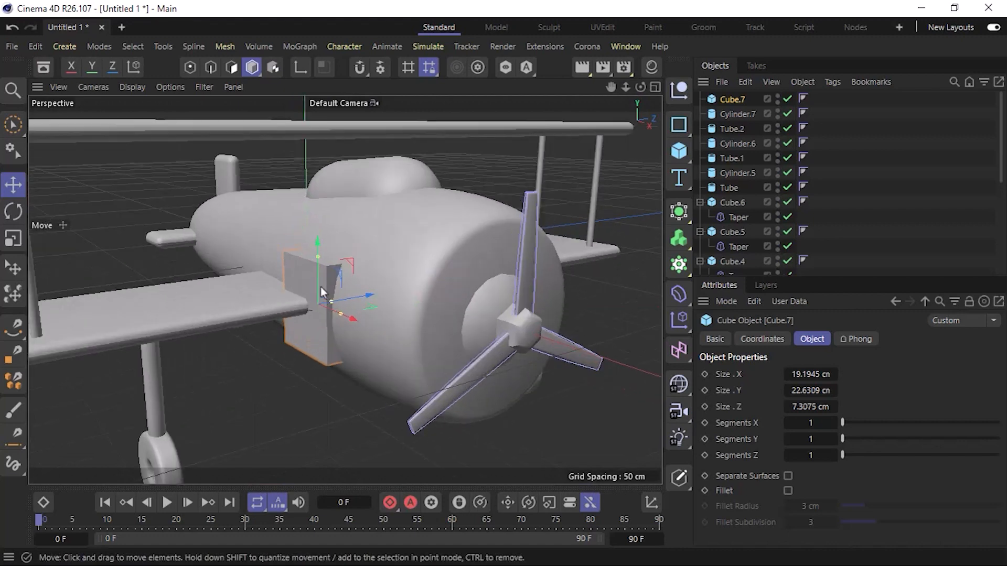
left_click_drag(319, 278, 391, 263, "alt")
left_click_drag(307, 247, 362, 254)
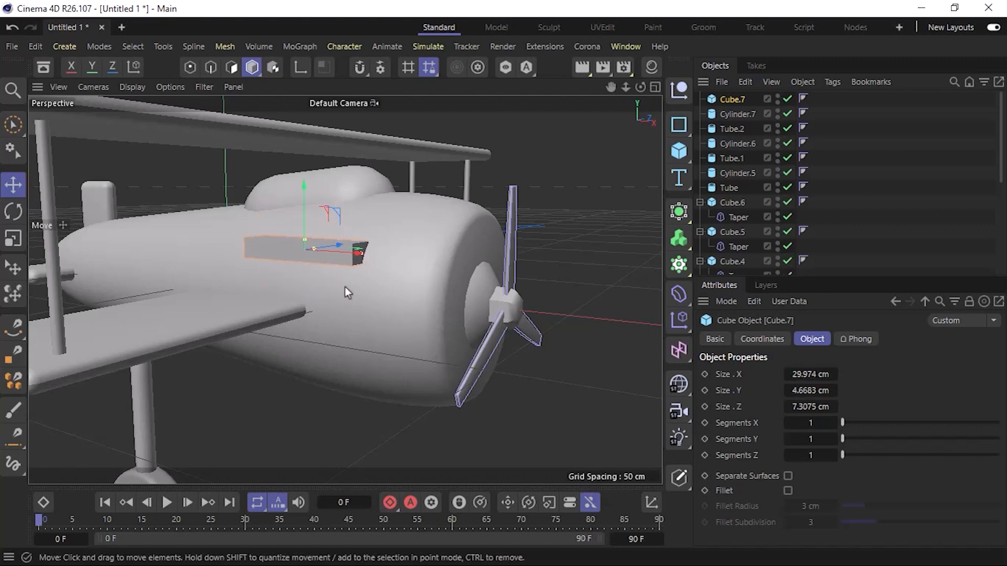
middle_click_drag(345, 287, 346, 311, "alt")
left_click_drag(362, 295, 346, 262, "alt")
left_click_drag(311, 221, 304, 211)
left_click_drag(304, 260, 309, 243)
left_click_drag(358, 272, 335, 320)
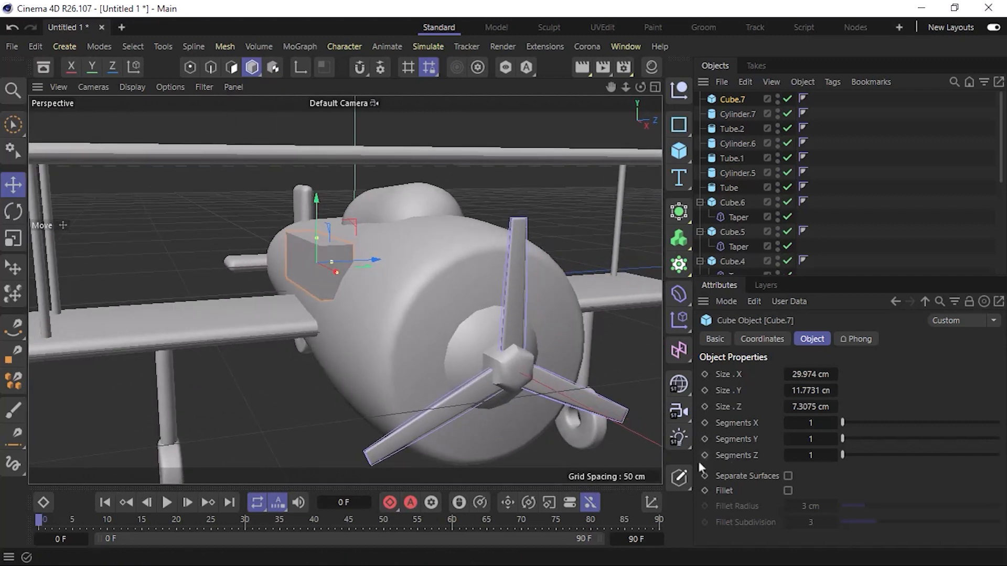
Enable a 3 cm fillet with subdivision 2 on the side block and tilt it about X to follow the fuselage's curve.
left_click(787, 491)
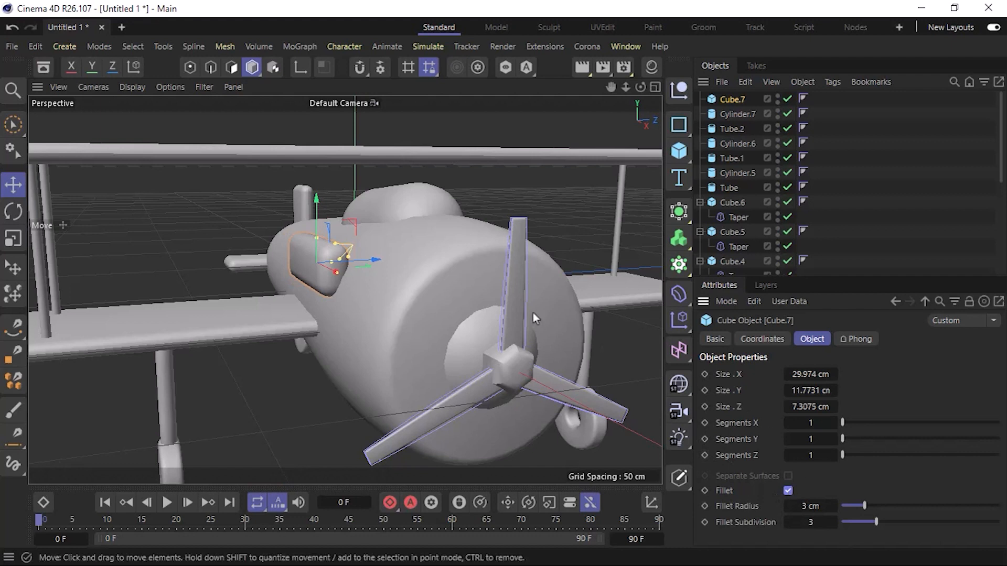
left_click(788, 523)
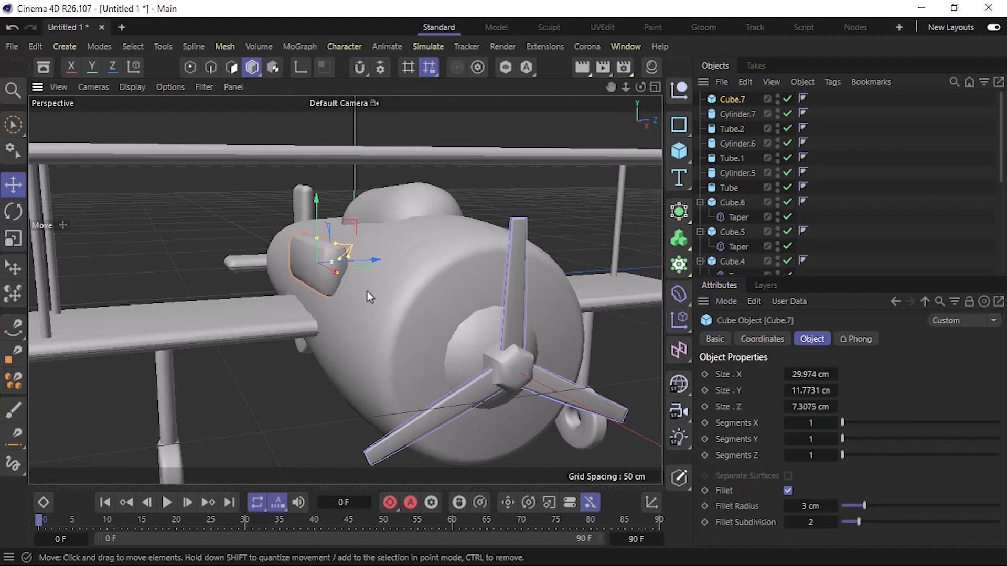
middle_click_drag(372, 299, 376, 315, "alt")
left_click_drag(369, 310, 429, 358, "alt")
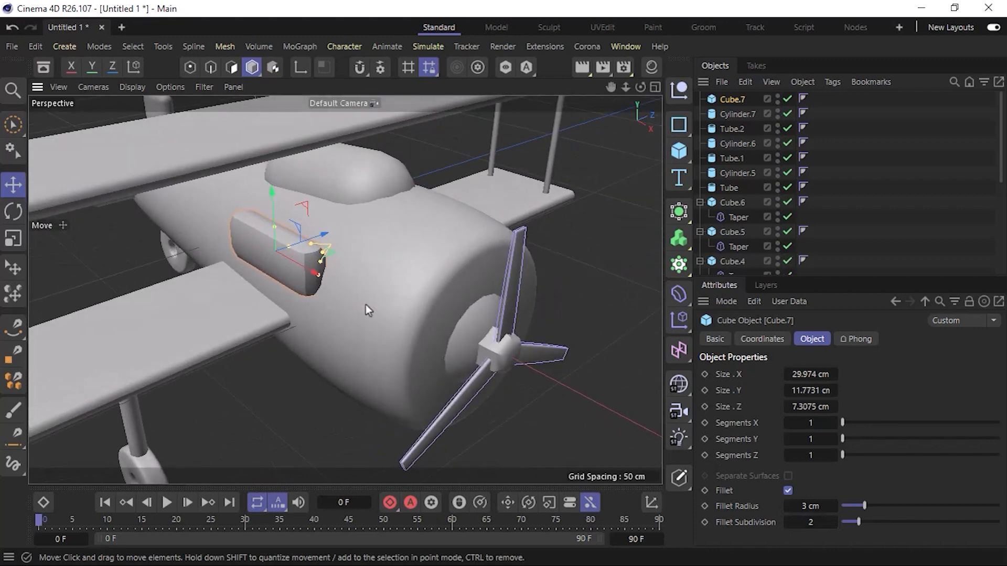
key("r")
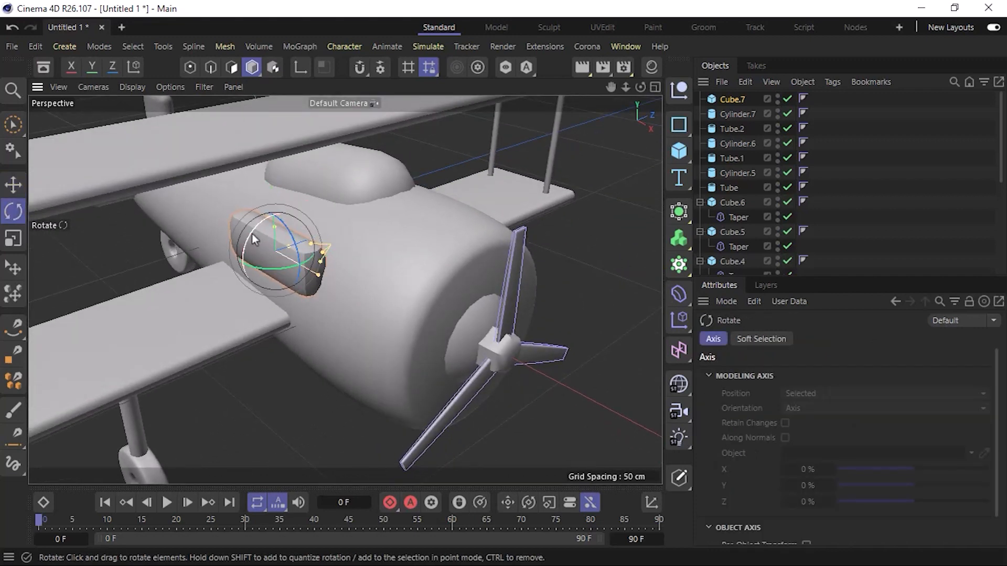
left_click_drag(252, 234, 268, 224)
key("e")
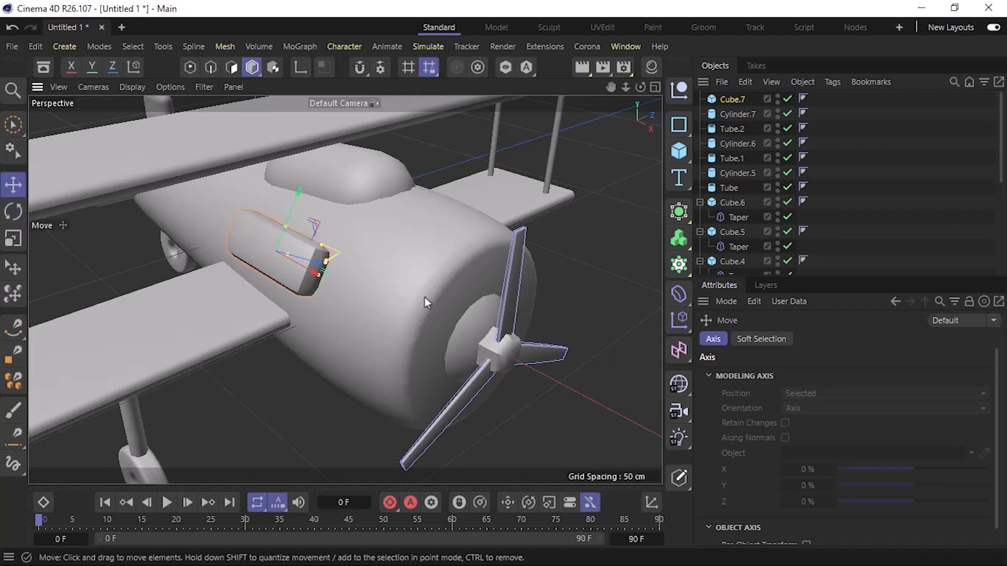
Reposition the side block against the fuselage and lengthen it to about 43 cm in X.
left_click_drag(333, 268, 319, 257)
left_click_drag(276, 299, 301, 237, "alt")
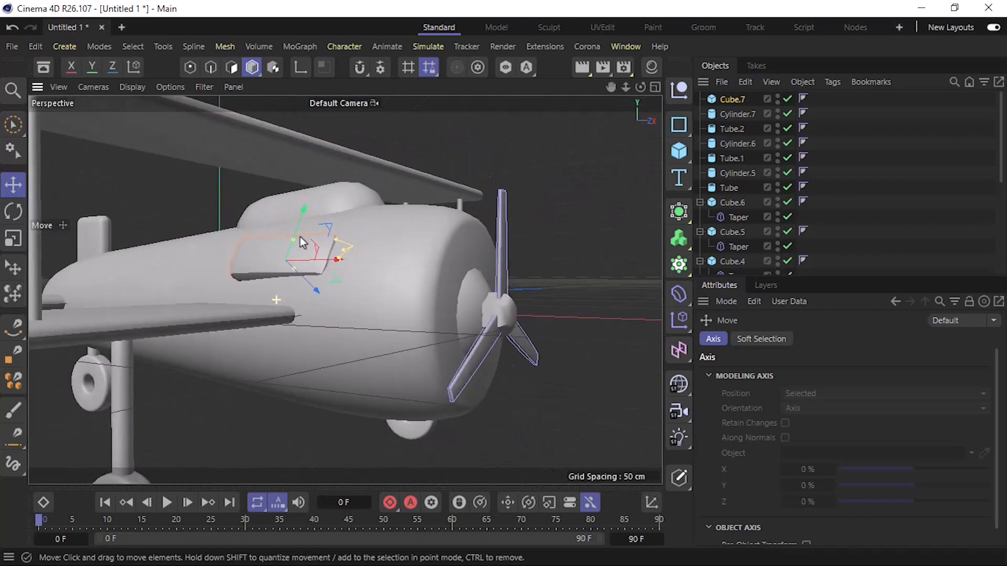
left_click(732, 99)
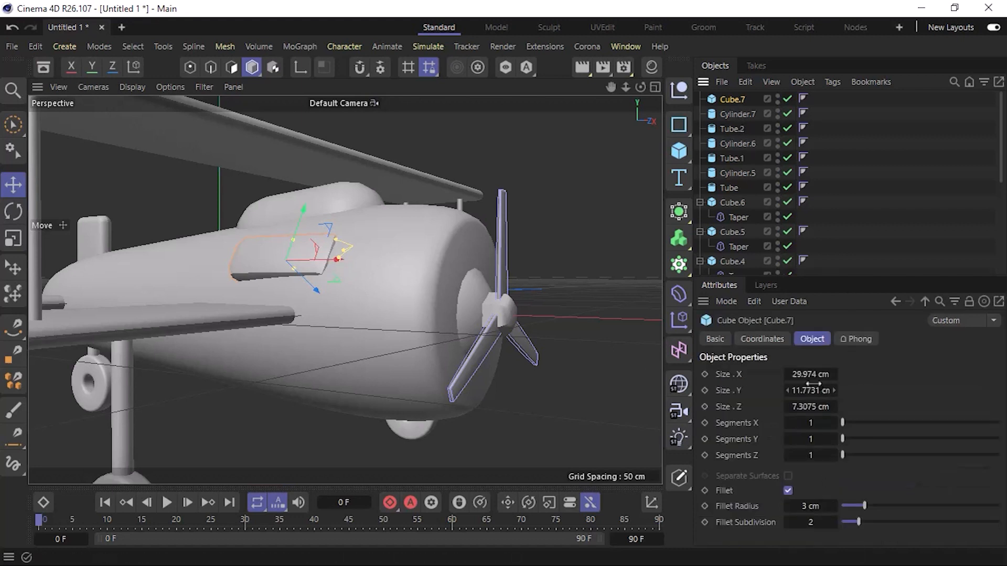
left_click_drag(810, 375, 818, 375)
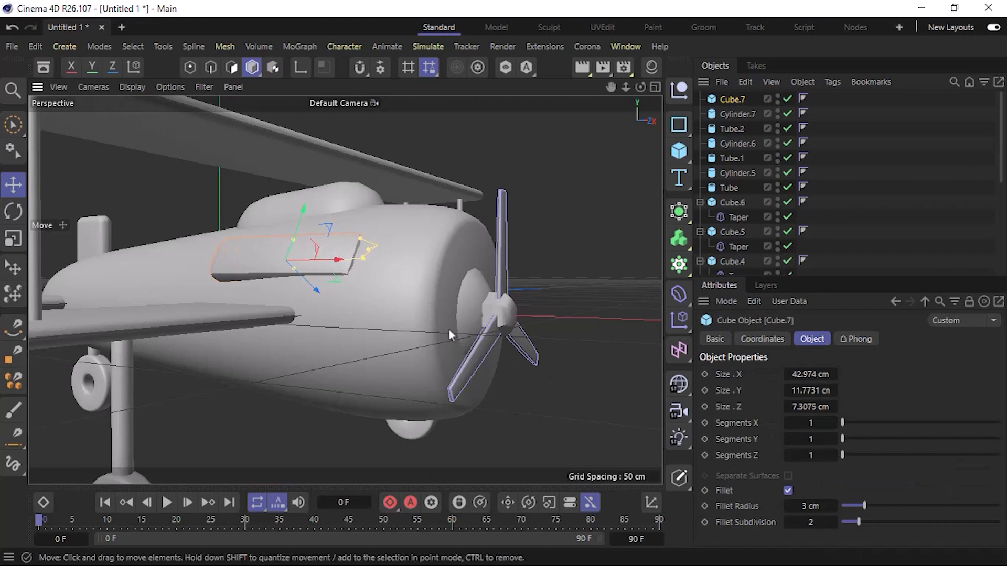
Turn the side block about 3.6° around its Y axis and sink it slightly deeper into the fuselage.
middle_click_drag(448, 328, 448, 381, "alt")
key("r")
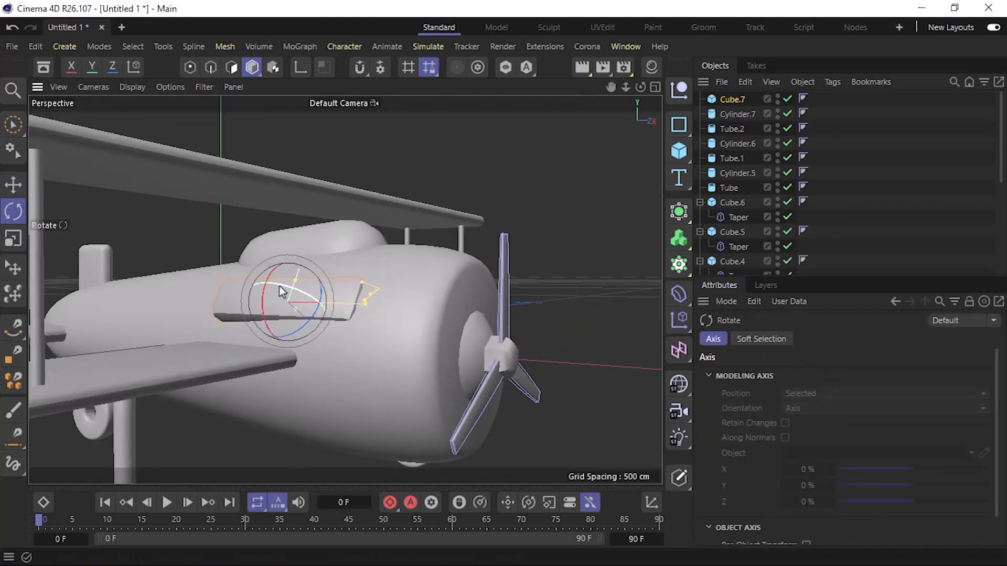
left_click_drag(282, 291, 281, 289)
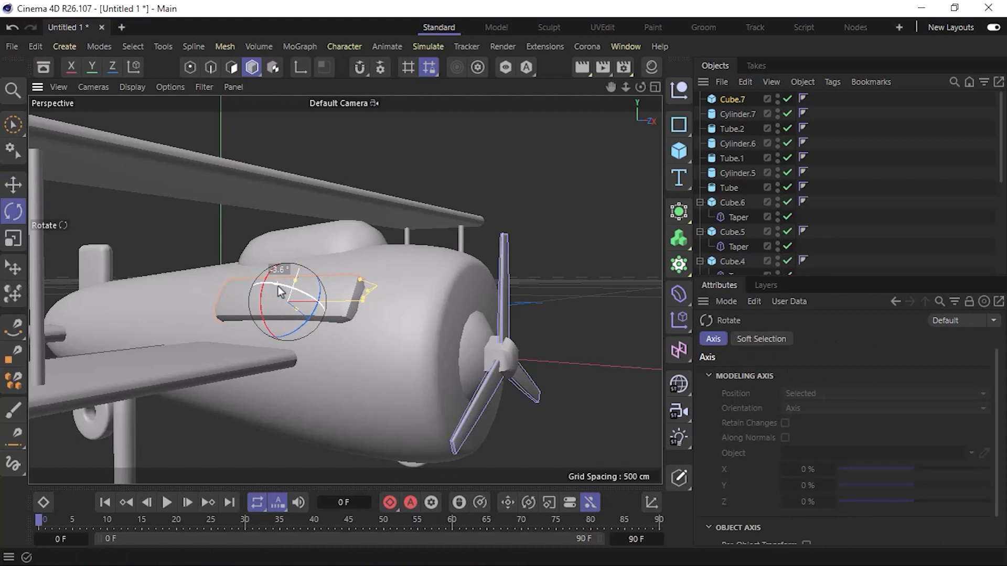
key("e")
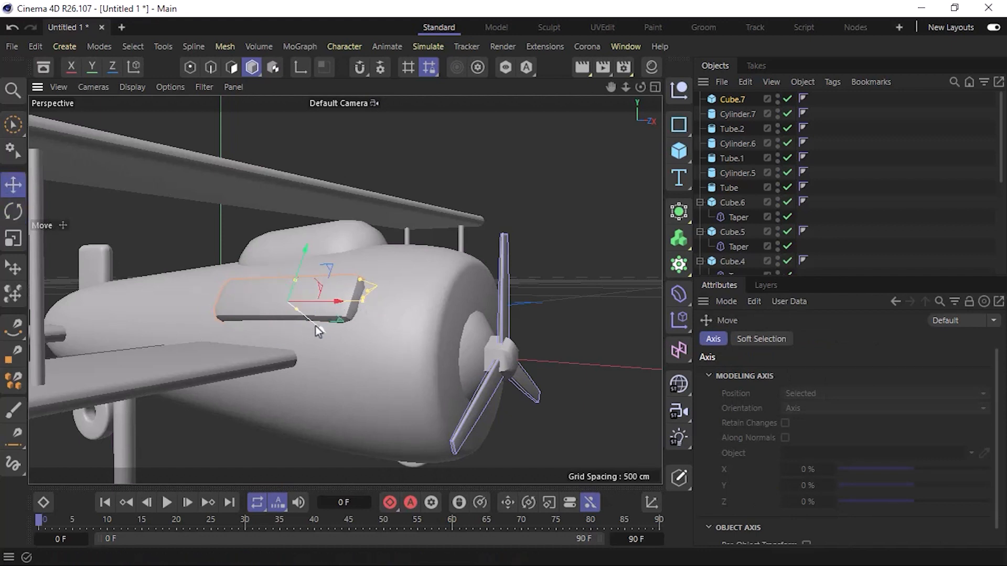
left_click_drag(317, 325, 335, 301)
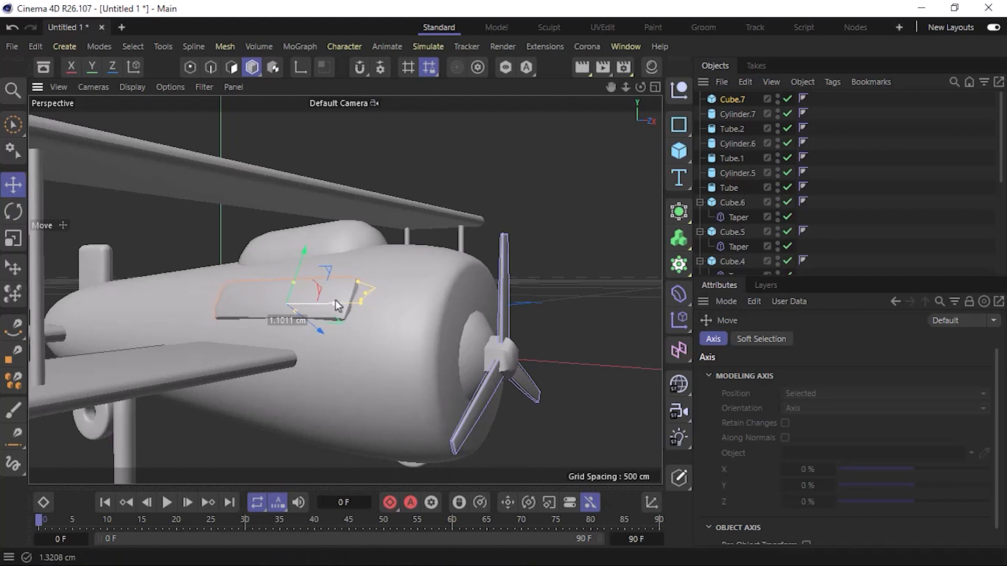
left_click(551, 332)
Raise the side block closer to the canopy, tilt it slightly about X and push it back into the fuselage.
left_click_drag(416, 346, 305, 398, "alt")
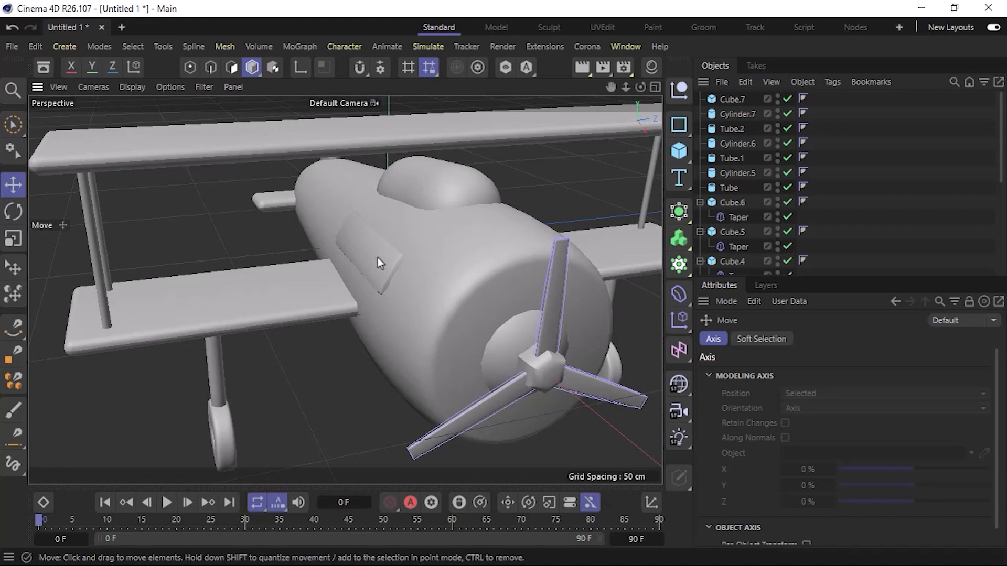
left_click_drag(377, 257, 413, 181)
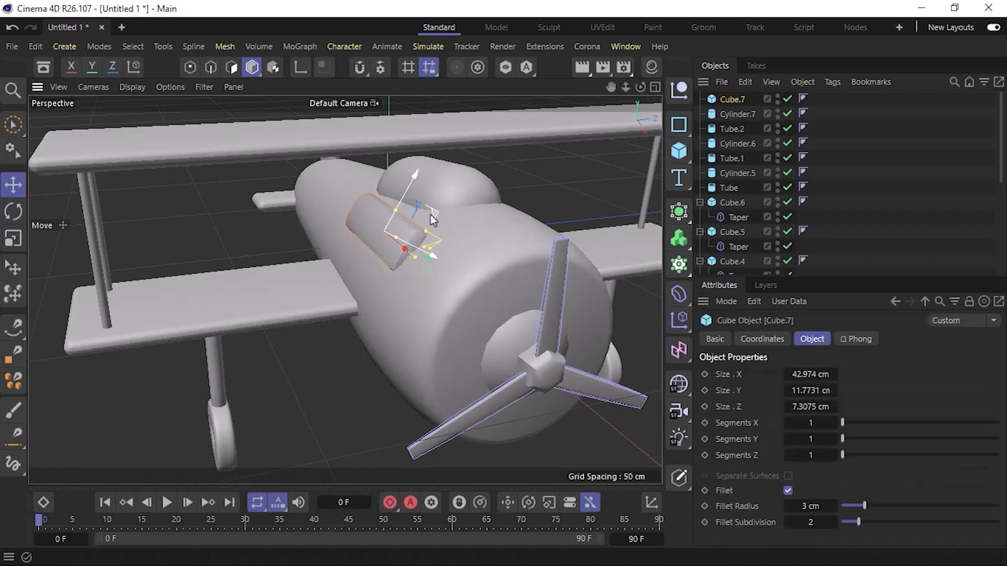
key("r")
left_click_drag(376, 194, 383, 193)
key("e")
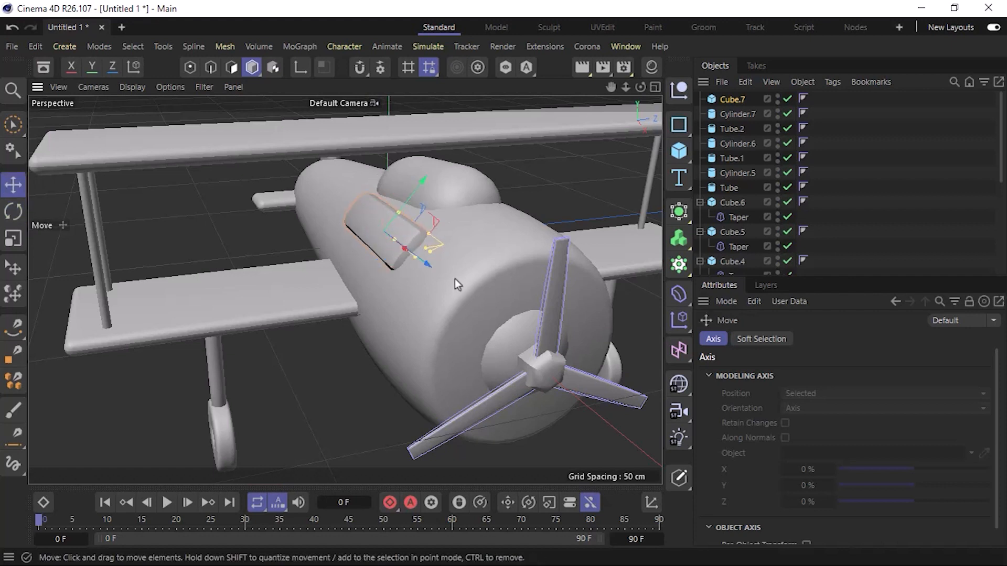
left_click_drag(427, 269, 549, 298)
Examine the biplane from the side and front to check how the side block sits on the fuselage.
left_click(340, 384)
scroll(421, 283, "down", 5)
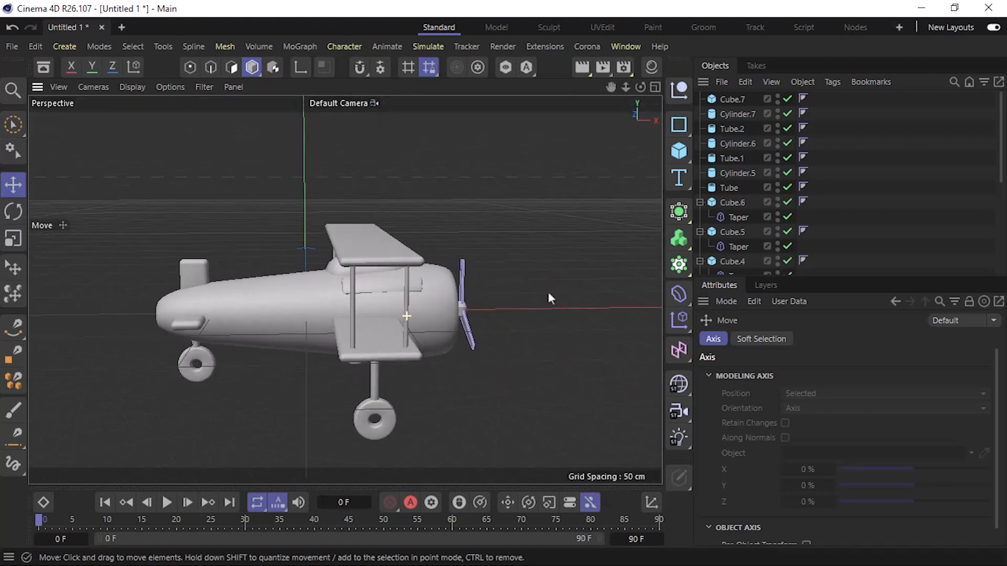
left_click_drag(422, 286, 174, 322)
left_click(546, 304)
left_click_drag(439, 310, 379, 328, "alt")
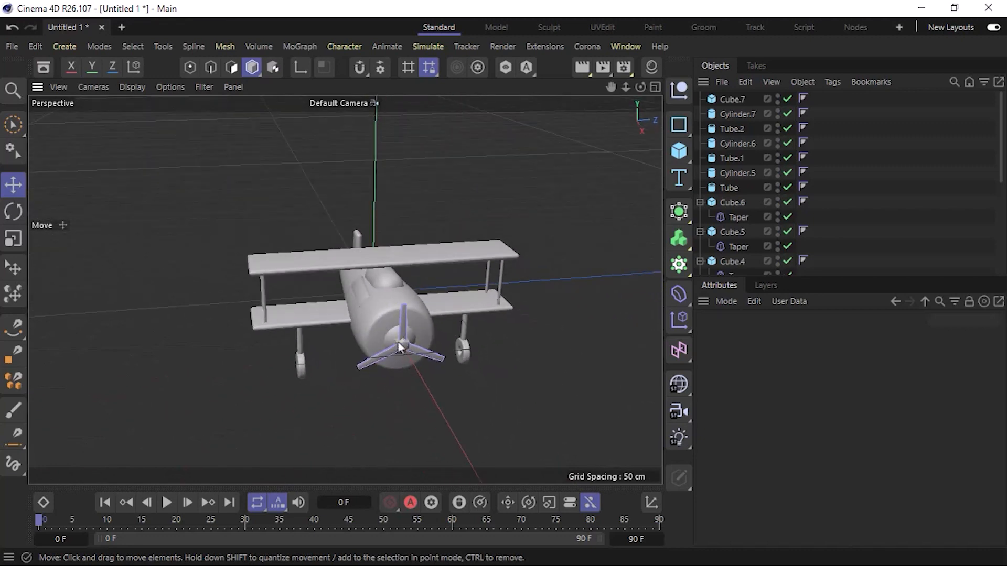
scroll(387, 351, "down", 2)
scroll(354, 307, "up", 8)
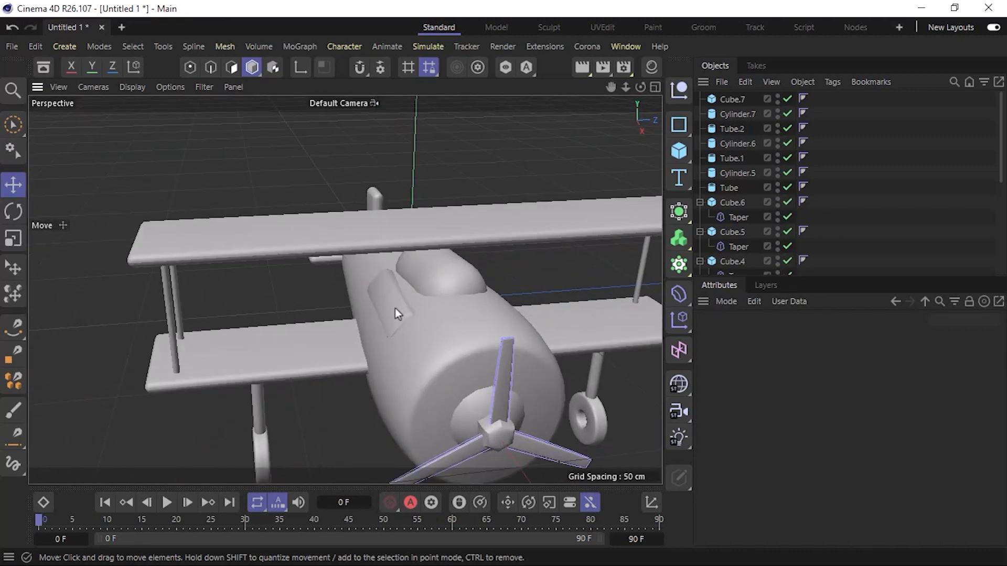
Fine-tune the side block's tilt about X to match the fuselage's curve.
mouse_move(395, 308)
left_mouse_down("alt")
mouse_move(609, 259)
mouse_move(644, 262)
mouse_move(409, 303)
left_mouse_up("alt")
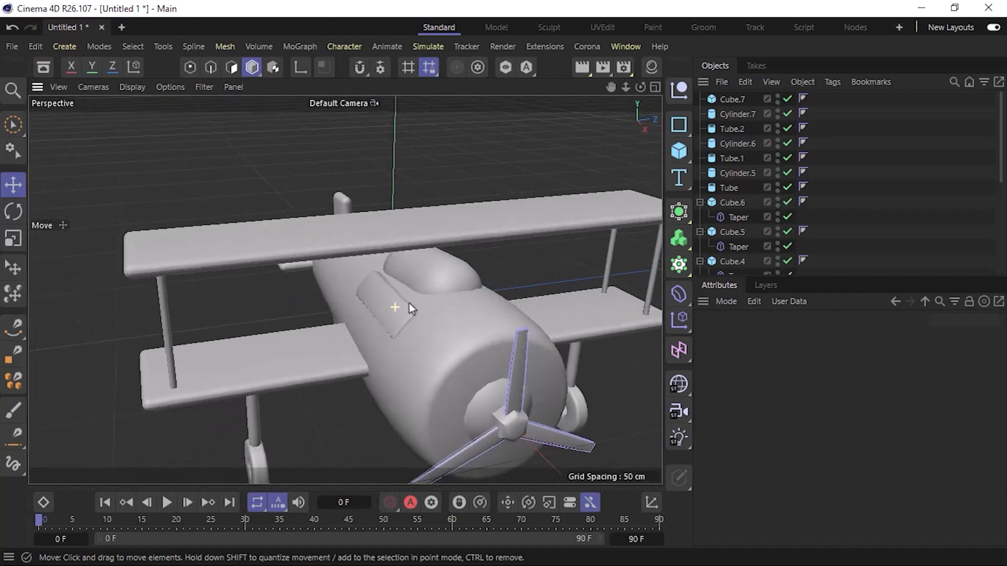
left_click(388, 308)
key("r")
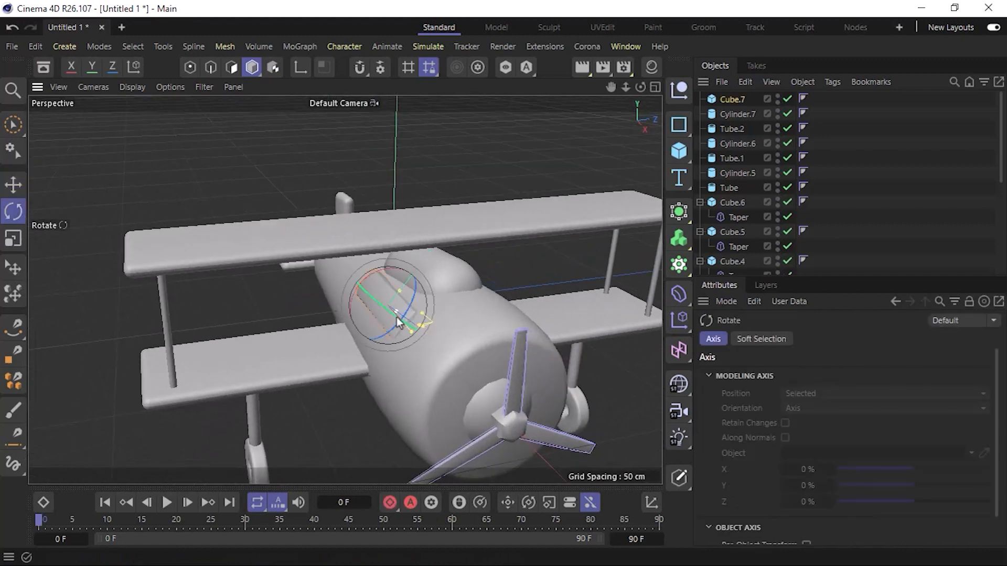
left_click_drag(382, 273, 383, 272)
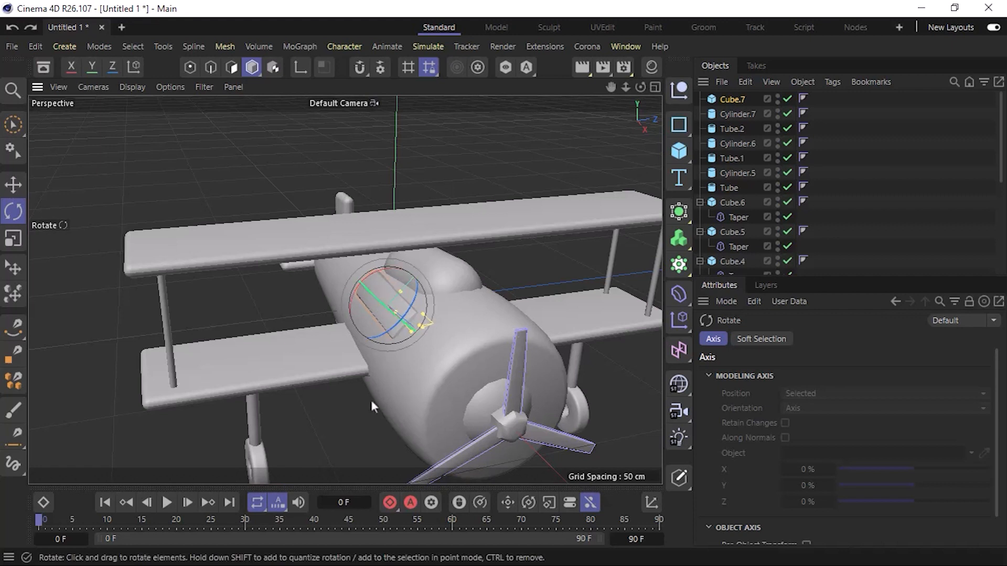
key("e")
scroll(399, 320, "down", 5)
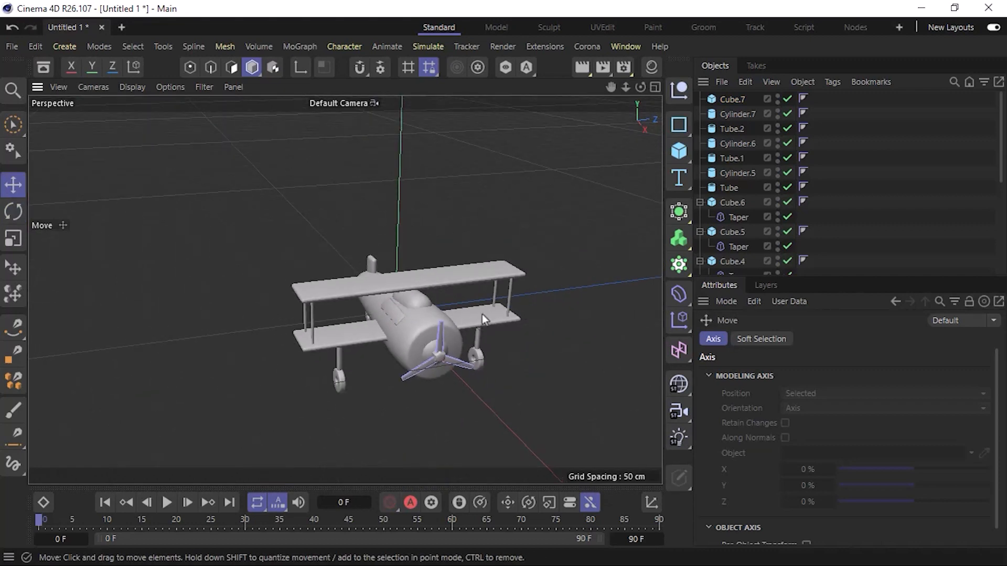
left_click_drag(420, 350, 385, 324, "alt")
scroll(401, 329, "down", 3)
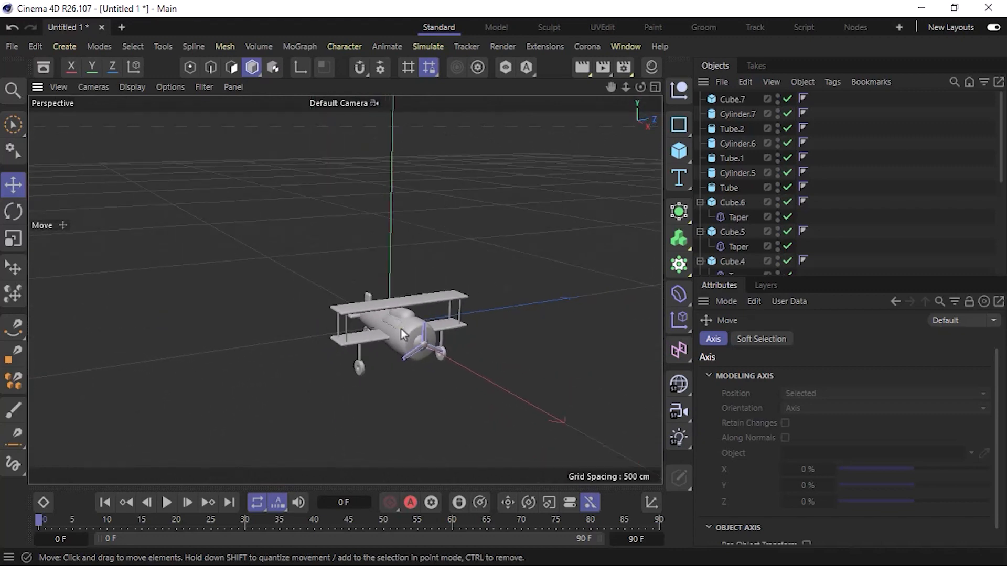
scroll(400, 329, "up", 5)
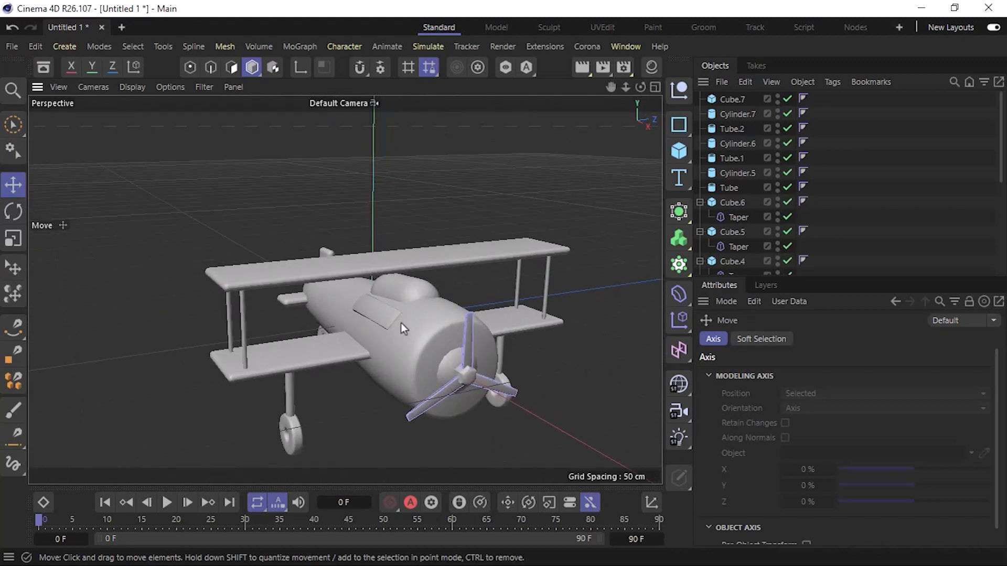
left_click_drag(423, 306, 331, 292, "alt")
scroll(336, 294, "down", 3)
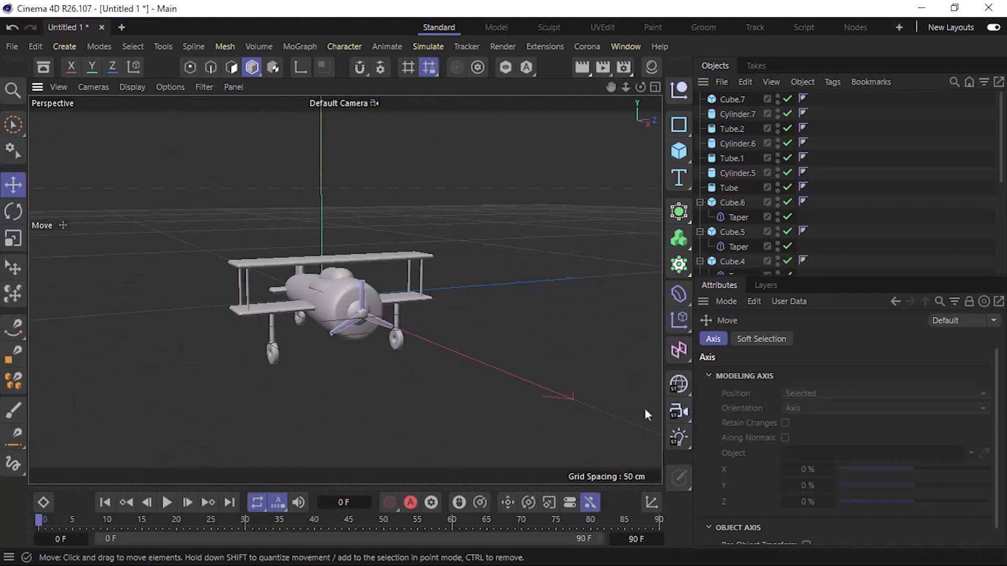